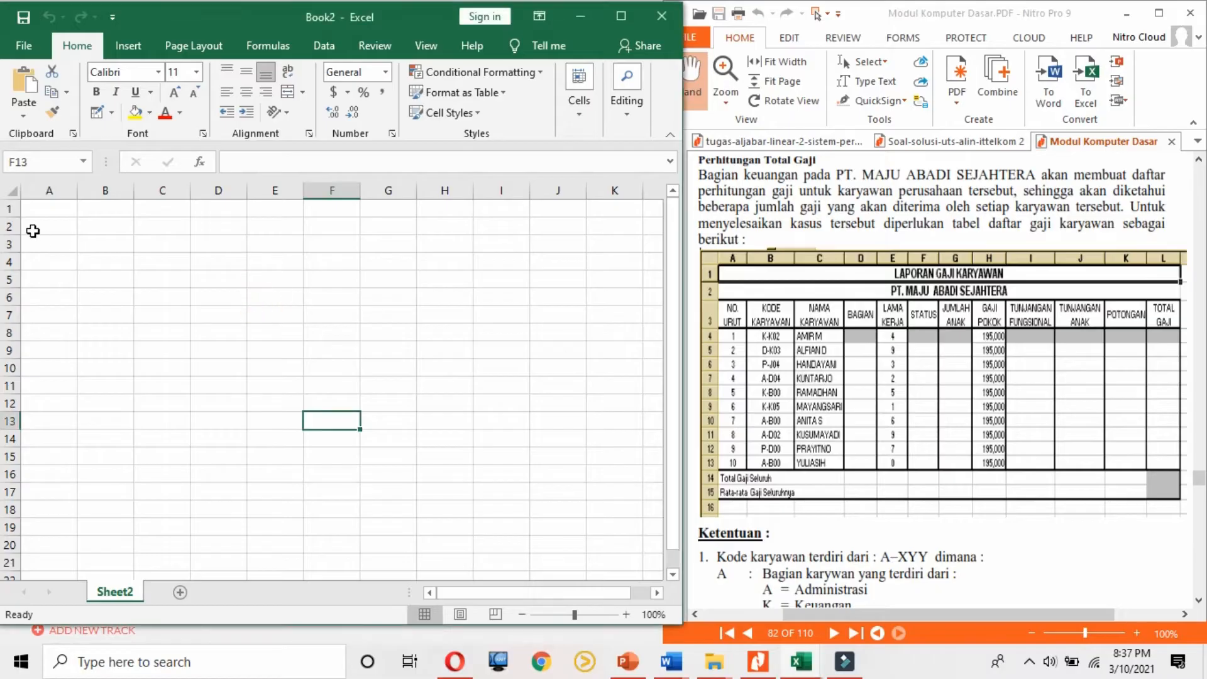
Step: Enter the title LAPORAN GAJI KARYAWAN in A1 and the company name PT. MAJU ABADI SEJAHTERA in A2
left_click(44, 209)
type("Lapora")
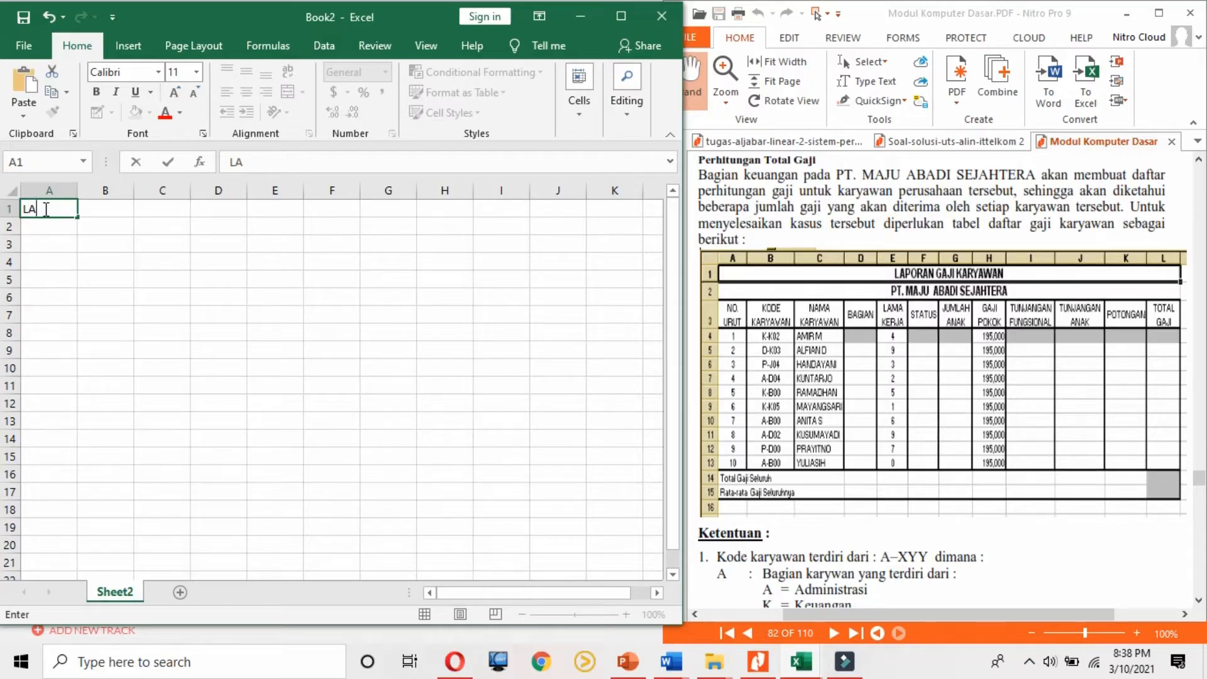
type("PORAN GAJI KARYAWAN")
key("Return")
type("PT. MAJU ABD")
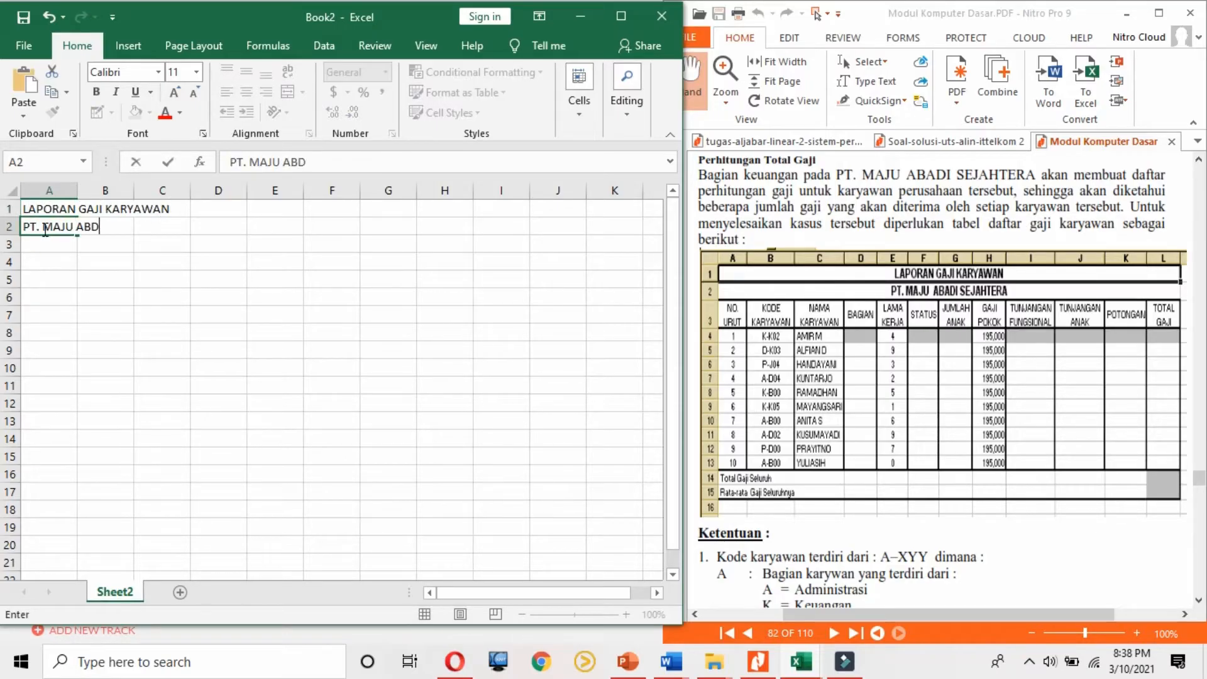
type("ABADI SEJAHTERA")
left_click(104, 363)
Step: Enter the column headings NO. URUT, KODE KARYAWAN, NAMA KARYAWAN and BAGIAN in A4 to D4
left_click(48, 262)
type("NO URUT")
key("Tab")
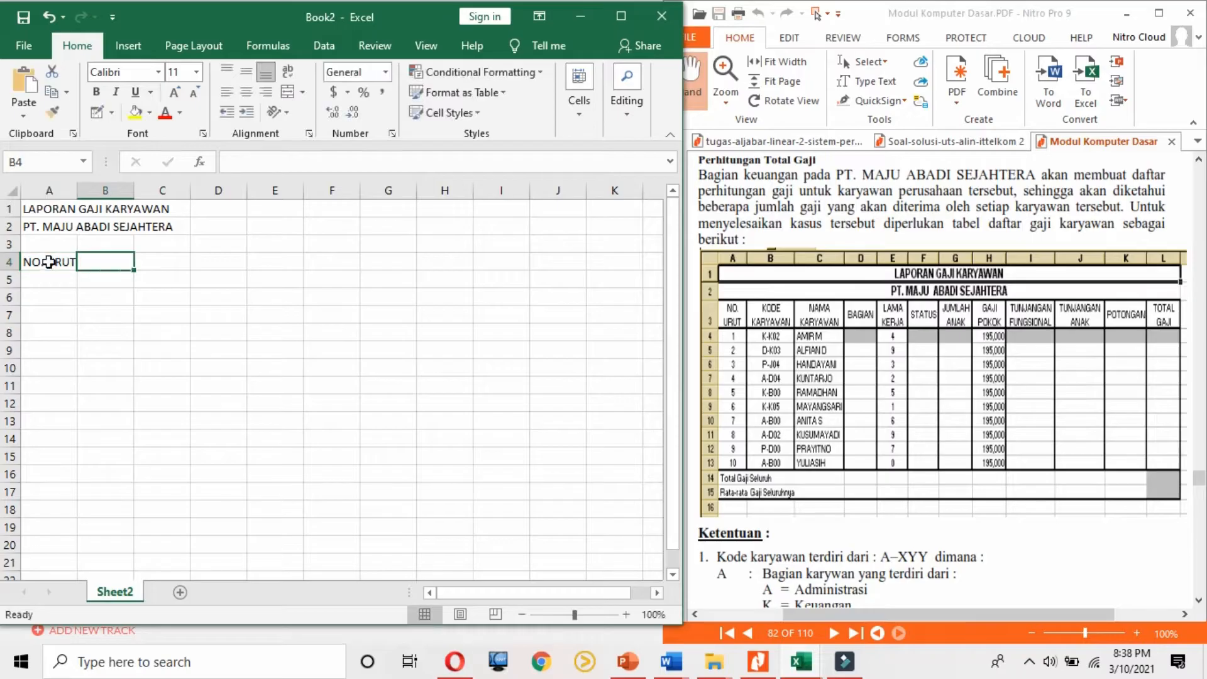
type("KODE KARYAWAN")
key("Tab")
type("NAMA KARYAWAN")
key("Tab")
type("BAGIAN")
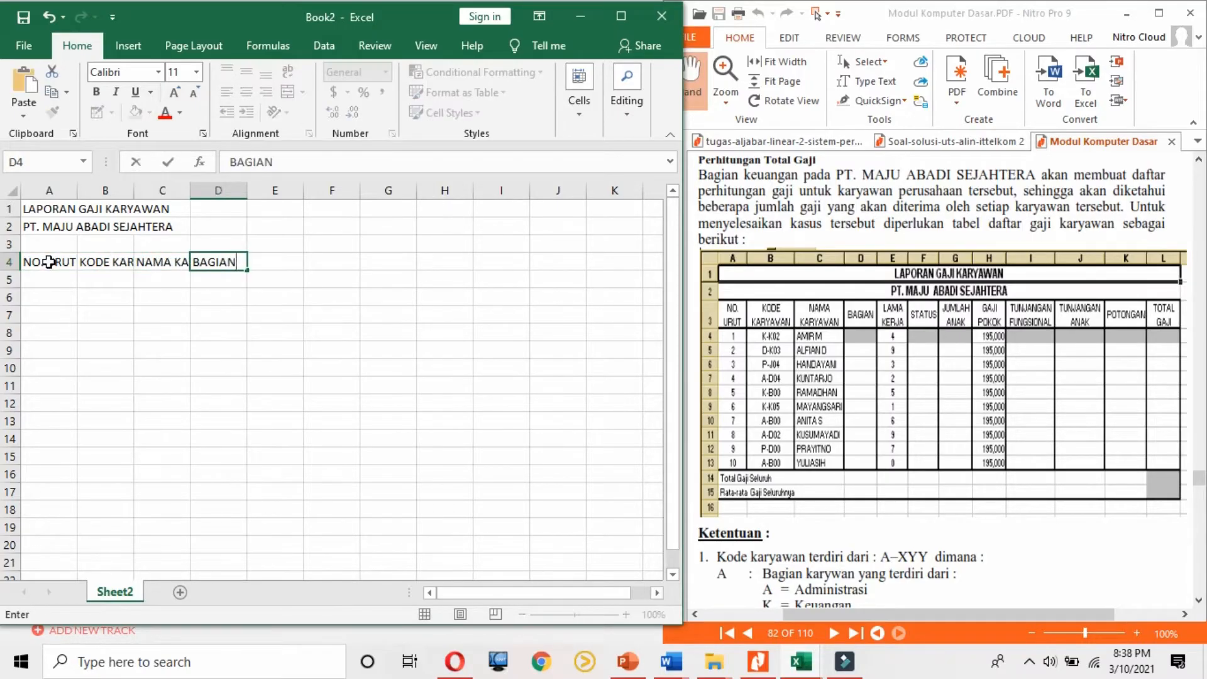
Step: Add the headings LAMA KERJA, STATUS, JUMLAH ANAK and GAJI POKOK in E4 to H4
key("Tab")
type("LAMA KERJA")
key("Tab")
type("STATUS")
key("Tab")
type("JUMLAH ANAK")
key("Tab")
type("GAJI POKOK\tT")
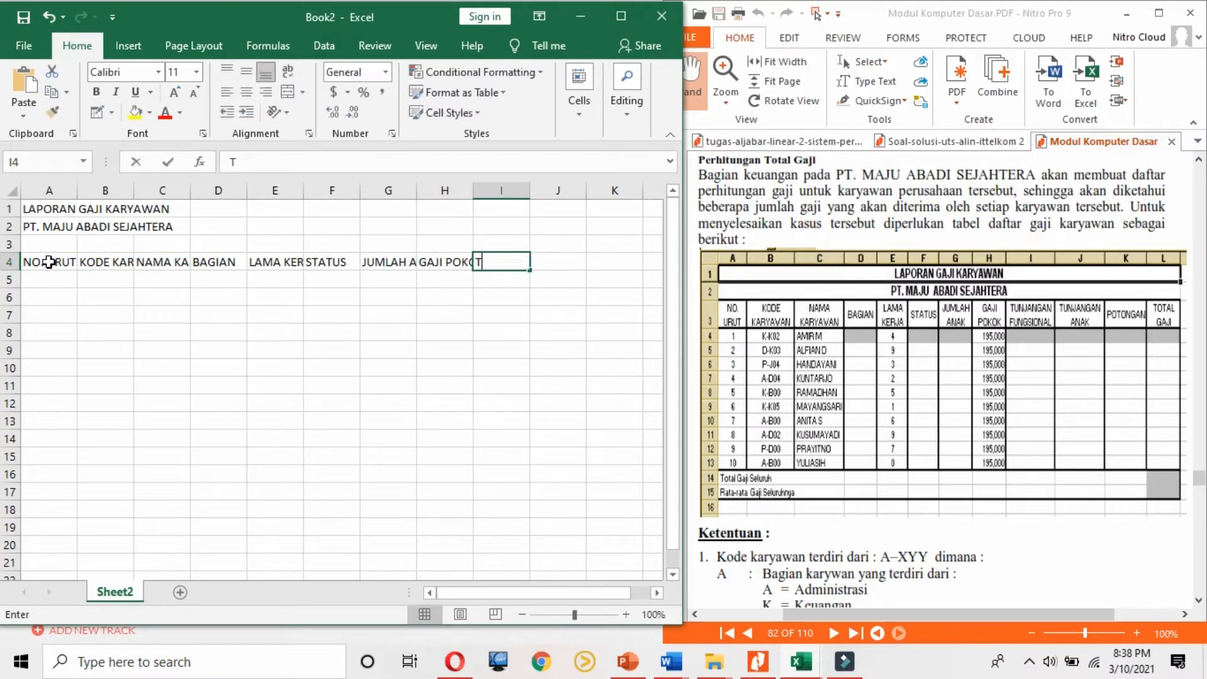
Step: Complete the header row with TUNGJANGAN FUNGSIONAL, TUNJANGAN ANAK, POTONGAN and TOTAL GAJI in I4 to L4
type("UNJANGAN FUNGSIONAL")
key("Tab")
type("TUNJANGAN ANAK")
key("Tab")
type("POTO")
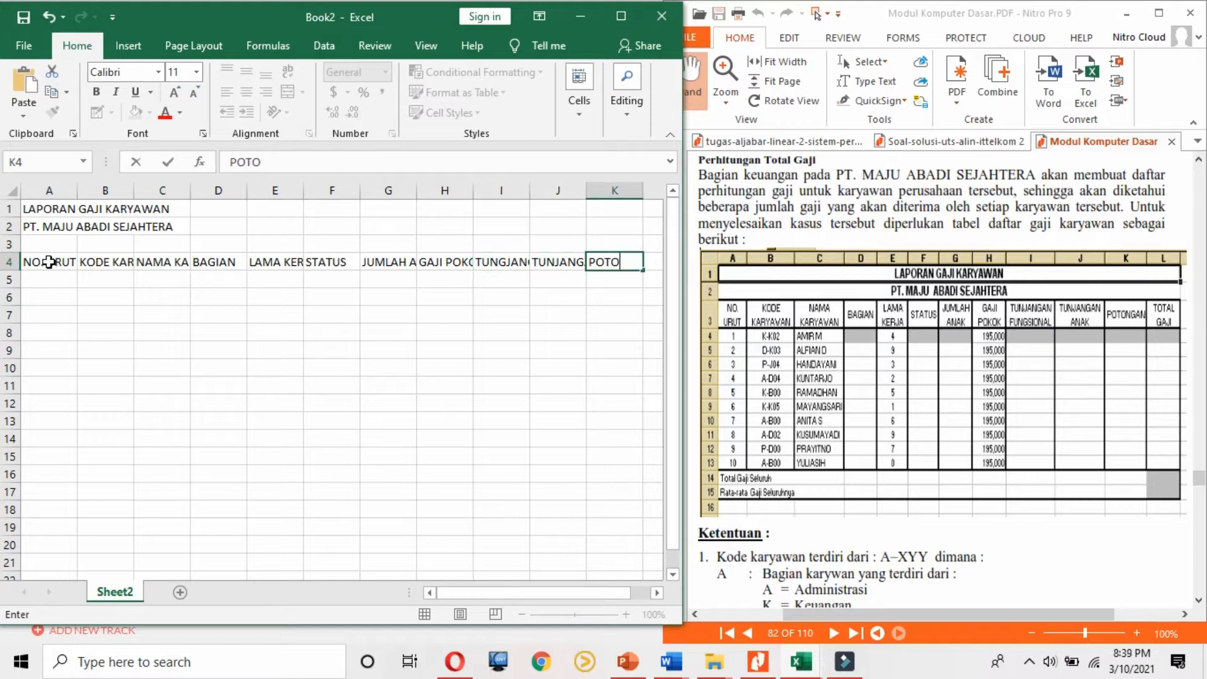
type("NGAN")
key("Tab")
type("TOTAL GAJI")
left_click(275, 420)
Step: Wrap the text of all headings in row 4
left_click_drag(478, 592, 450, 594)
left_click(9, 262)
left_click(288, 72)
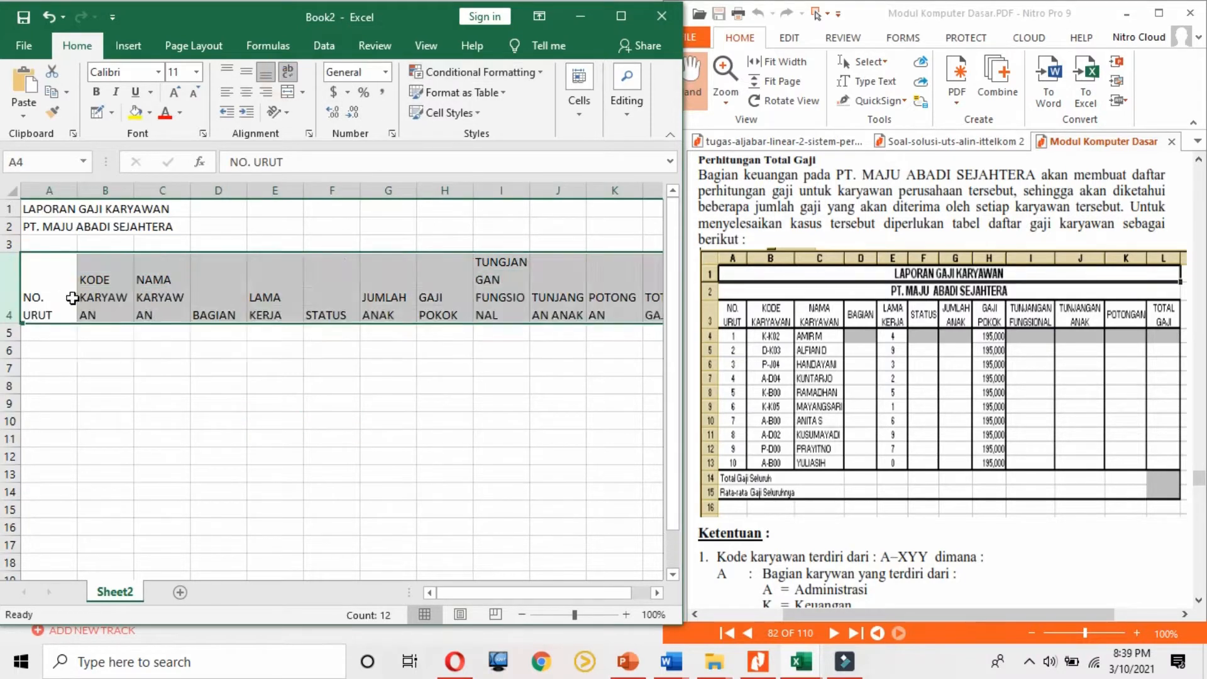
Step: Widen columns B, C and I through L so that no heading word is broken across lines
left_click(104, 297)
left_click_drag(134, 192, 155, 195)
left_click_drag(211, 191, 232, 193)
left_click(620, 17)
left_click(315, 298)
left_click(534, 298)
left_click_drag(572, 190, 604, 193)
left_click(631, 293)
left_click_drag(660, 191, 685, 191)
left_click_drag(741, 192, 864, 193)
Step: Reduce the height of row 4 and center its headings horizontally across A4:L4
left_click(12, 307)
left_click_drag(13, 320, 811, 272)
left_click(370, 104)
left_click_drag(104, 206, 803, 207)
left_click(506, 103)
key("ctrl+z")
Step: Merge and center the report title across A1:L1 and the company name across A2:L2
left_click_drag(34, 208, 805, 207)
left_click(506, 104)
left_click_drag(42, 224, 811, 220)
left_click(506, 104)
left_click_drag(51, 272, 813, 496)
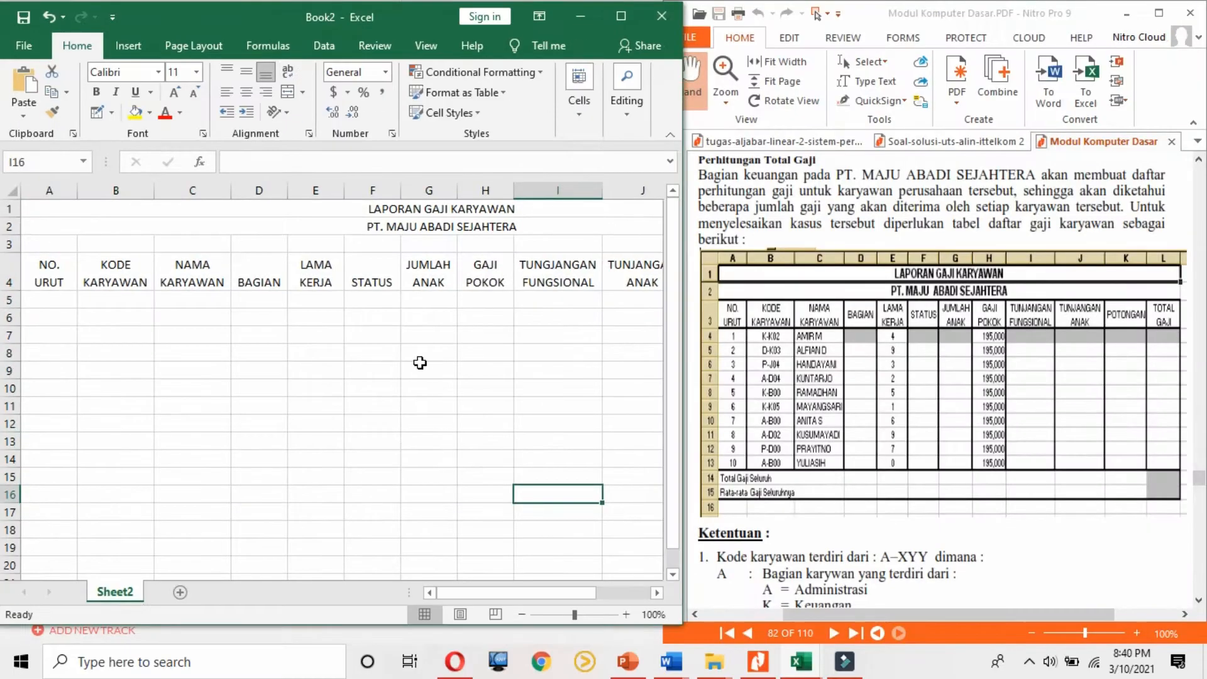
Step: Number the employee rows 1 to 10 in A5:A14 by extending the series from its first values
left_click(43, 303)
type("1 2 3")
key("Return")
type("4 5")
left_click_drag(45, 300, 77, 463)
Step: Enter the employee codes K-K02, D-K03 and P-J04 in B5 to B7
left_click(120, 299)
type("K-K")
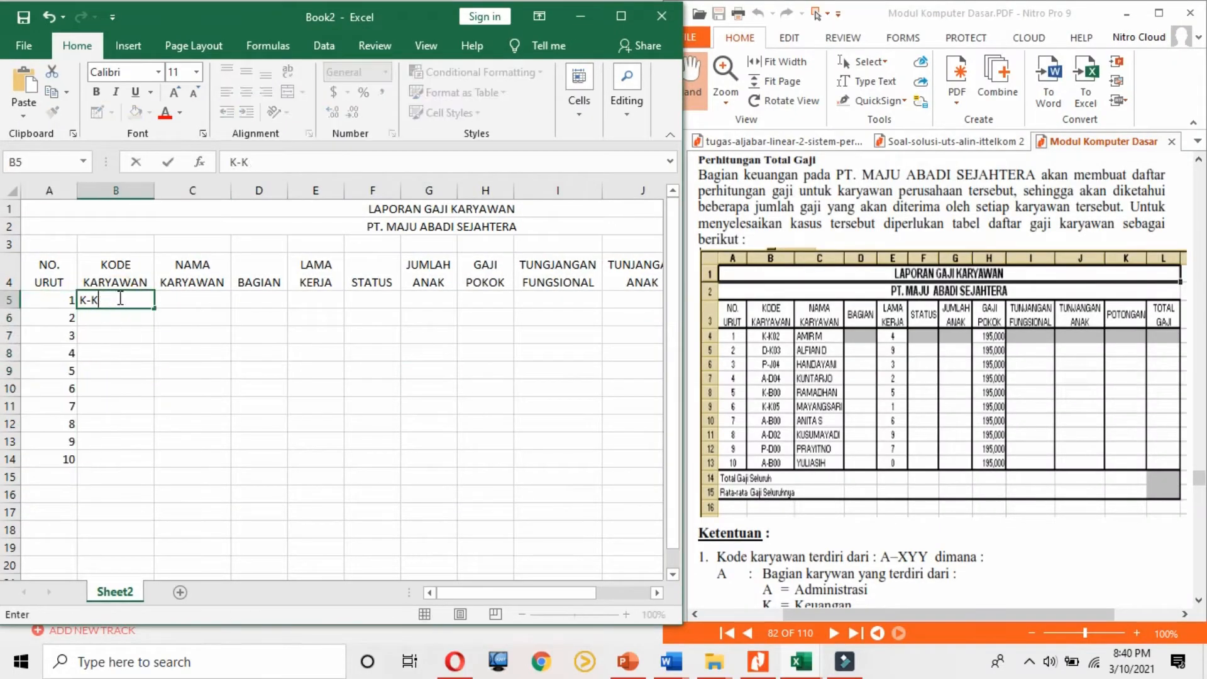
type("02")
key("Return")
type("D-K03")
key("Return")
type("P-J04")
key("Return")
Step: Enter the employee codes A-D04, K-B00 and K-K05 in B8 to B10
type("A-")
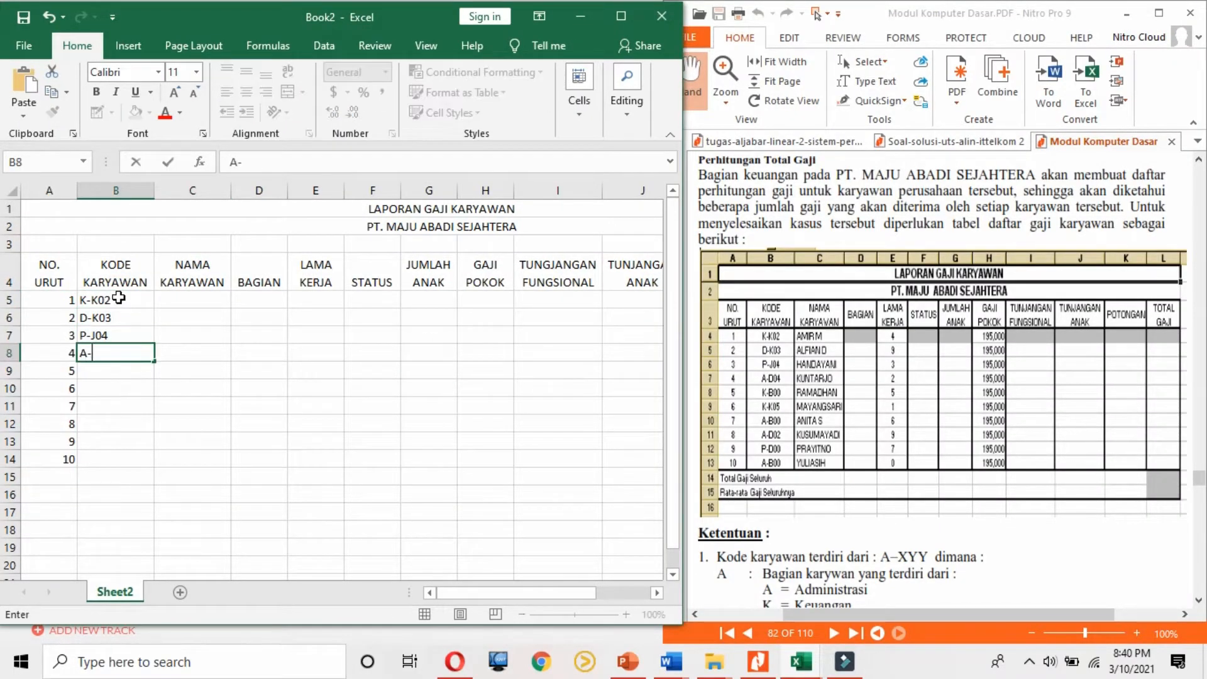
type("D04")
key("Return")
type("K-B00")
key("Return")
type("K-K05")
key("Return")
Step: Enter the remaining employee codes A-B00, A-D02, P-D00 and A-B00 in B11 to B14
type("A-")
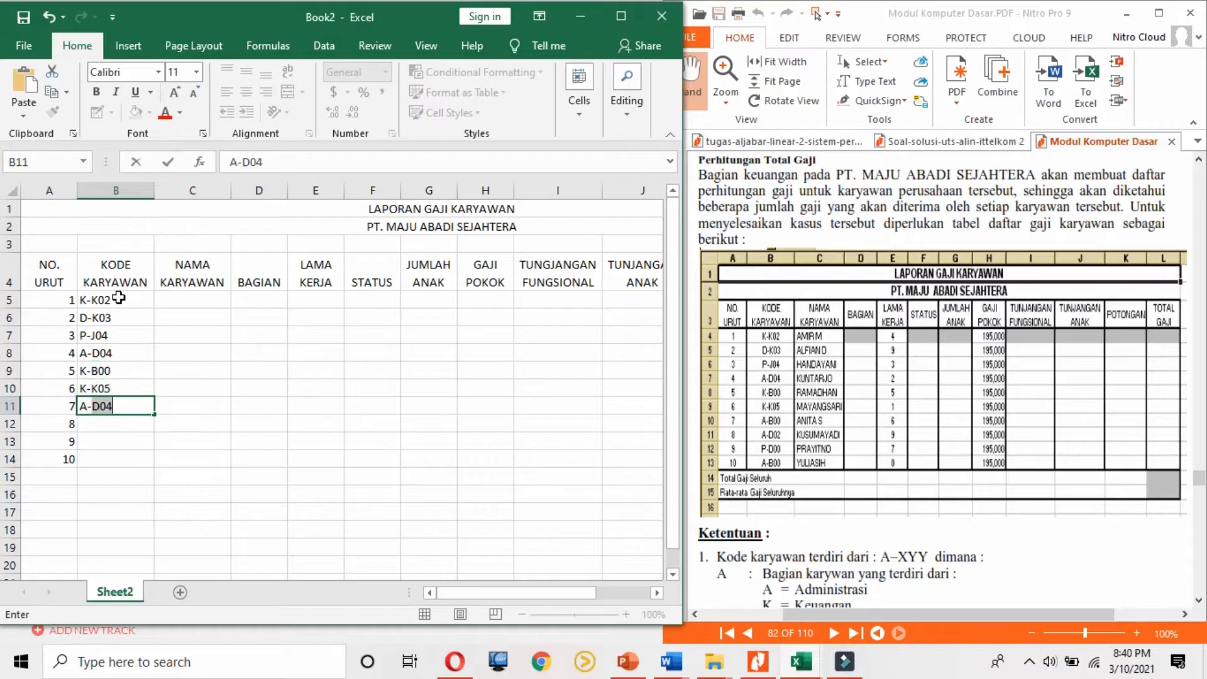
type("B00")
key("Return")
type("A-D02")
key("Return")
type("P-D00")
key("Return")
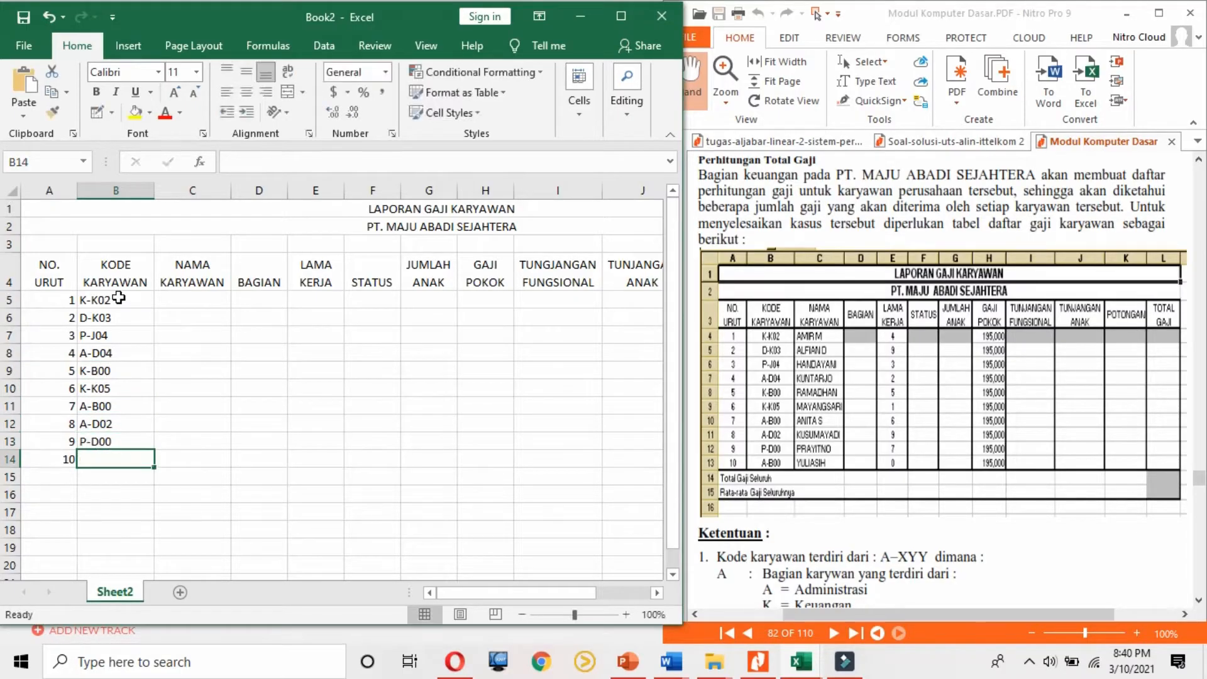
type("A-B00")
Step: Enter the first employee's name in C5
left_click(197, 302)
type("AMRM")
key("Return")
Step: Enlarge the PDF reference page to 120% and correct the spelling of the employee's name in C5
left_click(1094, 633)
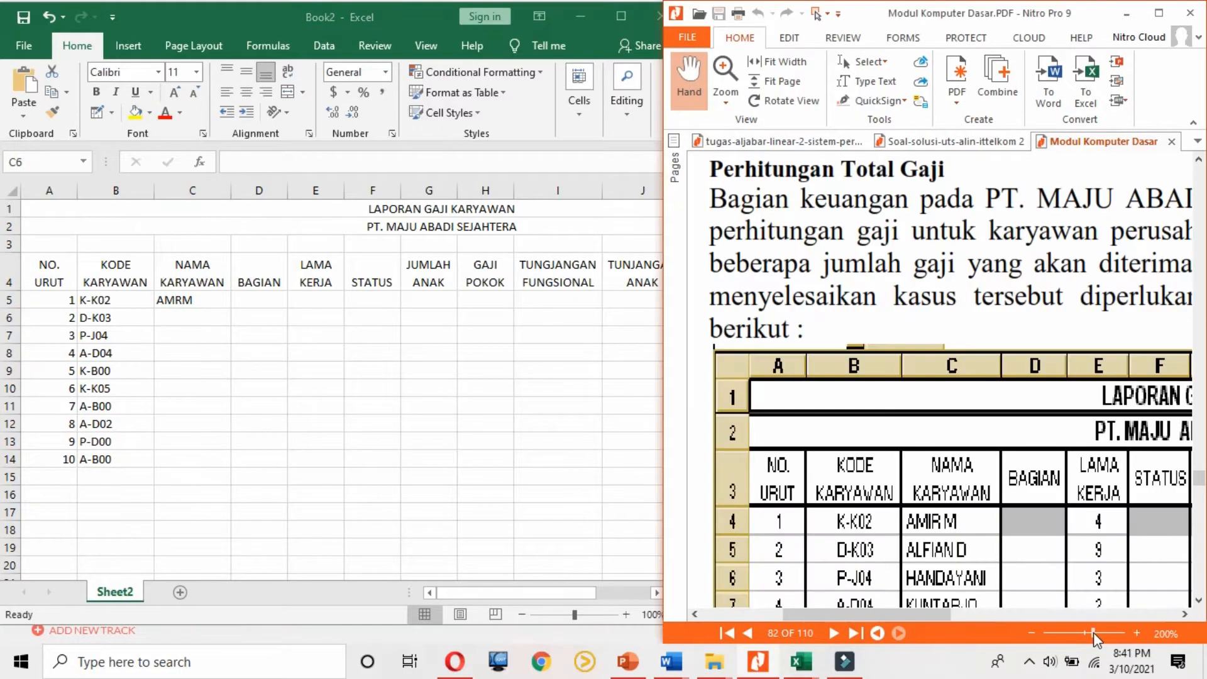
left_click_drag(1094, 633, 1086, 633)
left_click(181, 303)
left_click(245, 163)
type("I")
key("Right")
left_click(313, 394)
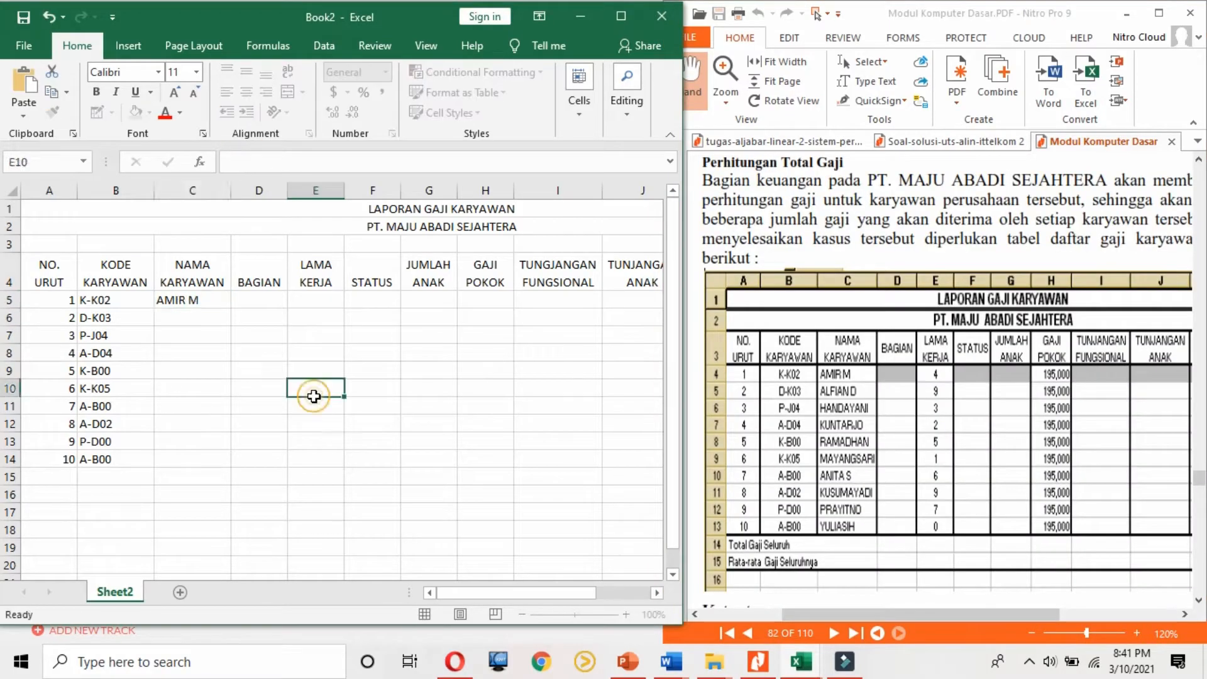
Step: Enter the names of the second, third and fourth employees in C6 to C8
left_click(189, 319)
type("ALFIAN D")
left_click(259, 406)
left_click(189, 333)
type("HANDAYANI")
key("Return")
type("KUNTAR")
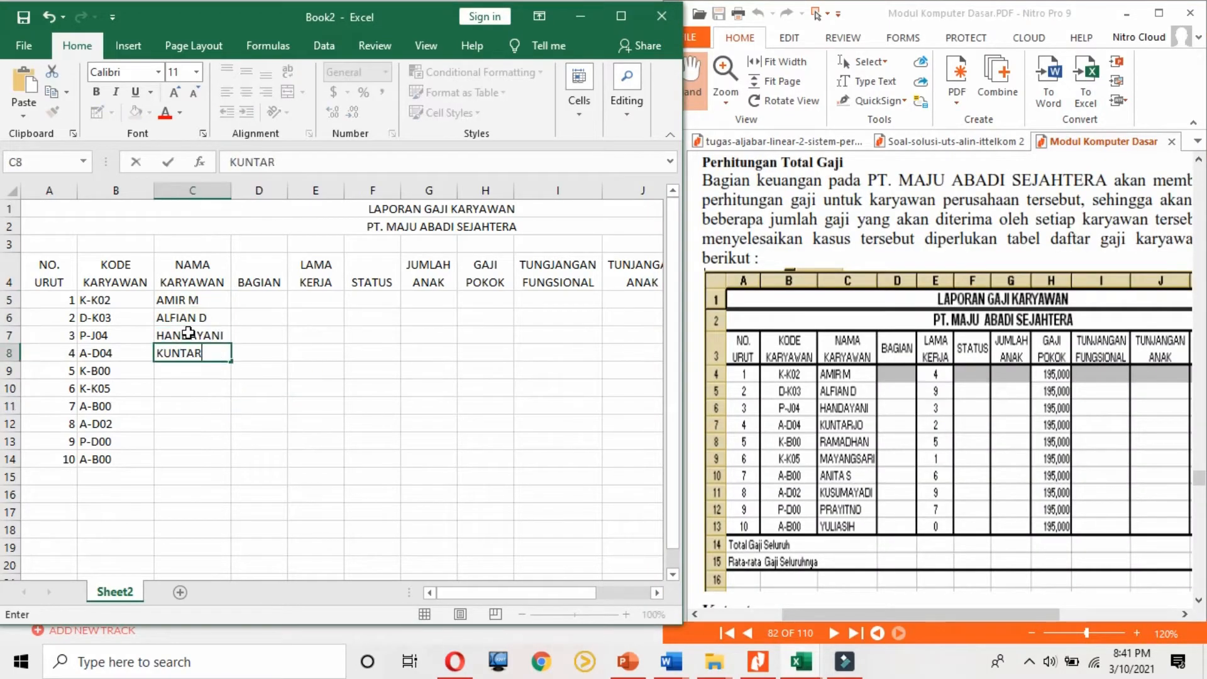
type("O")
key("Return")
Step: Enter the names of the fifth, sixth and seventh employees in C9 to C11
type("RAMADHAN")
key("Return")
type("MAYANGSARI")
key("Return")
type("ANITA")
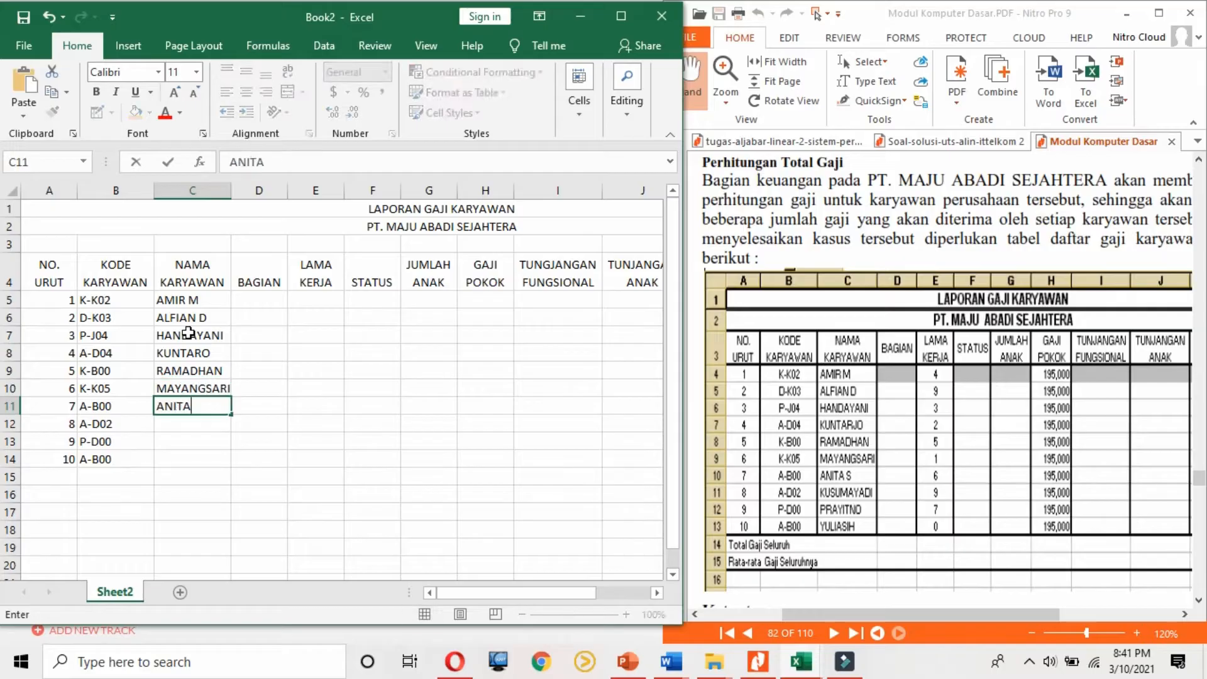
type(" S")
key("Return")
Step: Enter the names of the last three employees in C12 to C14
type("KUSUMAYADI")
key("Return")
type("PRATIN")
key("BackSpace")
key("BackSpace")
key("BackSpace")
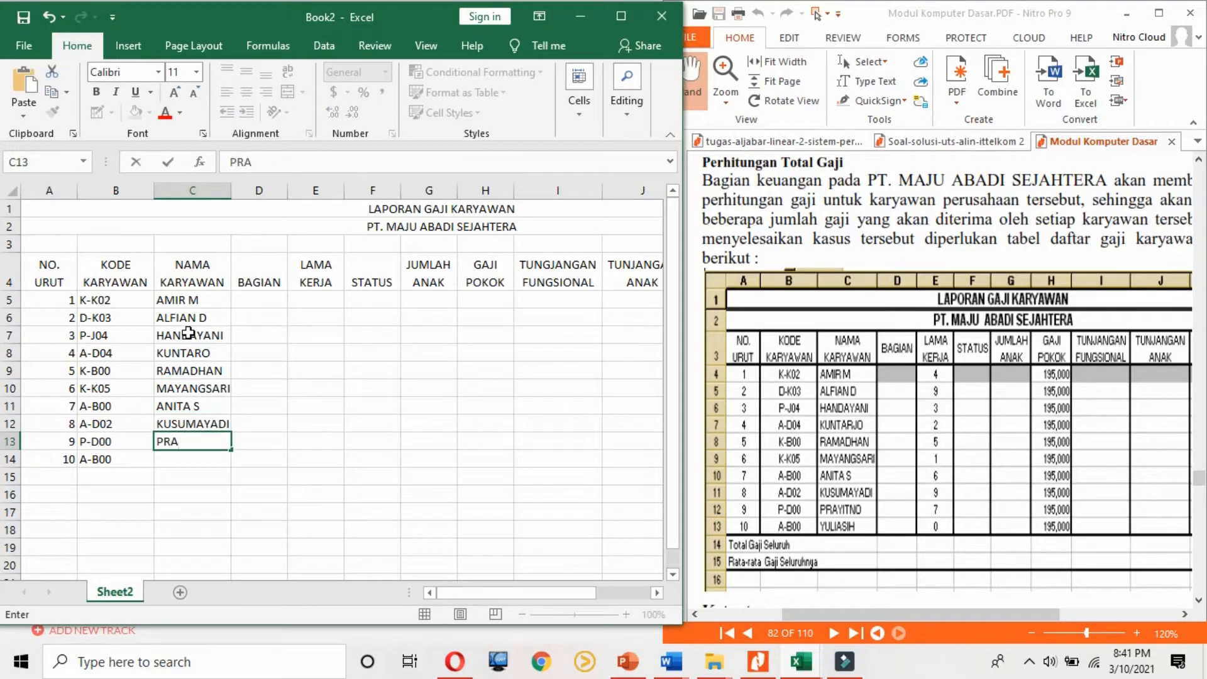
type("YITNO")
key("Return")
type("YULIASIH")
Step: Enter the LAMA KERJA values 4, 9, 3, 2, 5, 1, 6, 9, 7 and 0 in E5:E14 and center them
left_click(313, 301)
type("4 9 3 ")
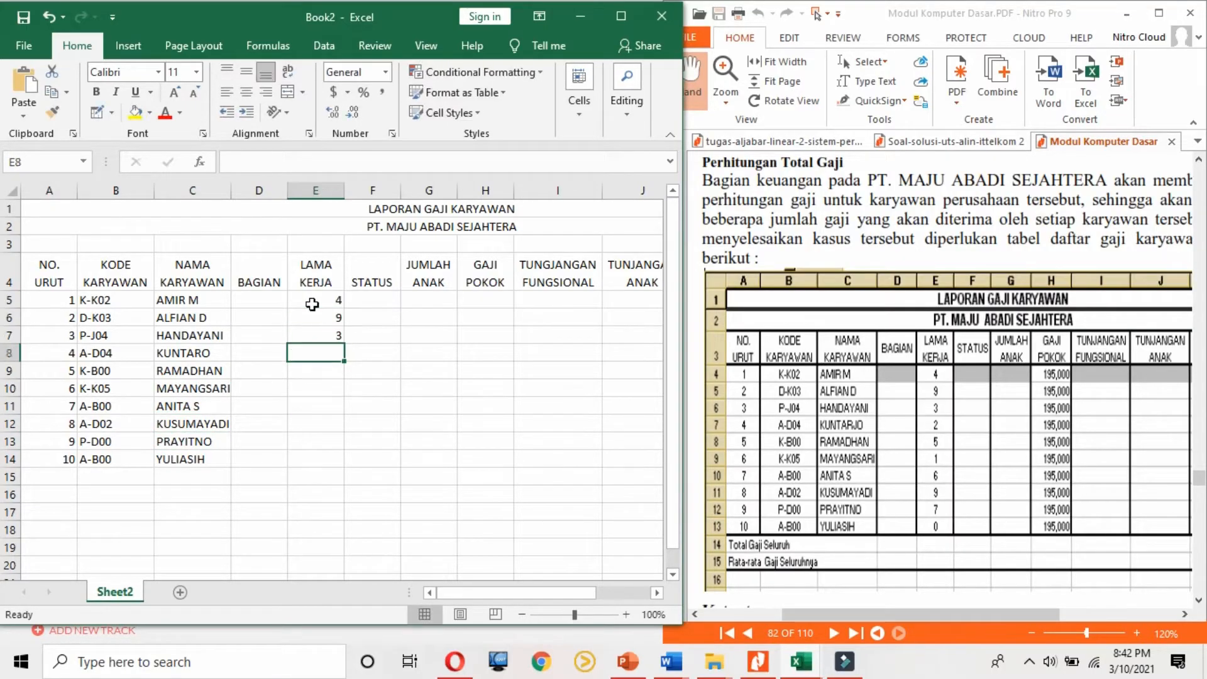
type("2 5 1 6 9 7 0")
left_click_drag(312, 301, 315, 459)
left_click(246, 91)
Step: Enter the base salary 195000 in H5 and fill it down to H14
left_click(471, 299)
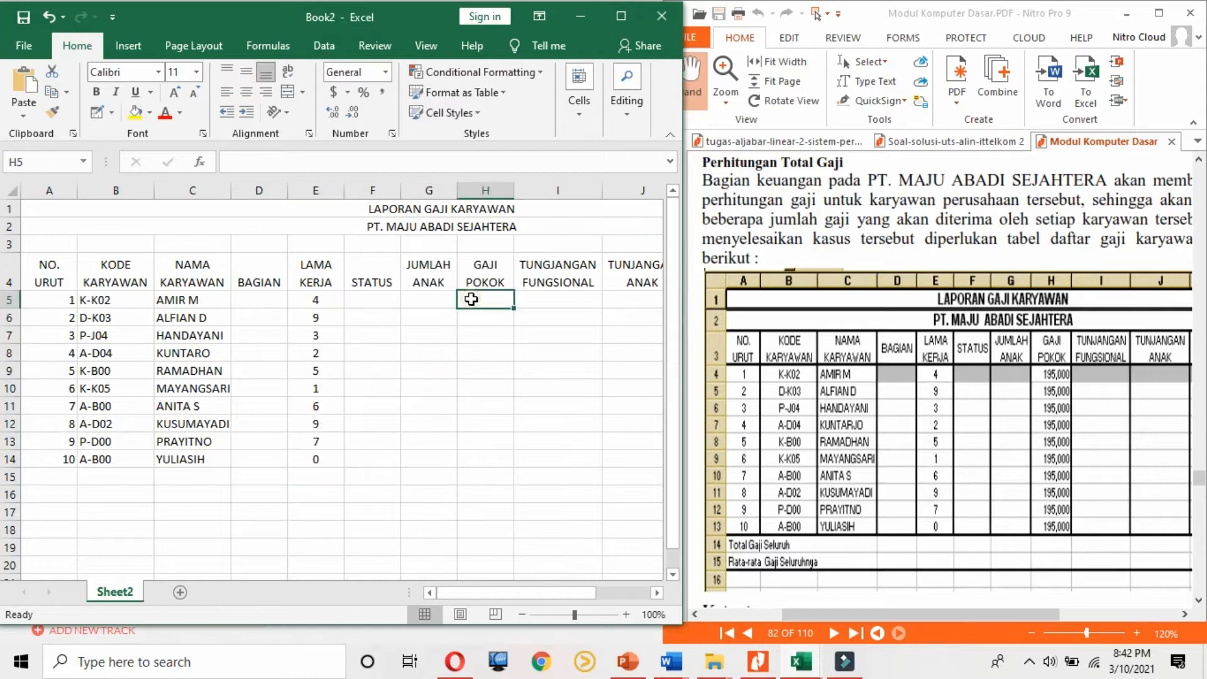
type("195000")
left_click_drag(515, 308, 514, 471)
Step: Format the base salaries in H5:H14 as Accounting without a currency symbol
left_click(385, 72)
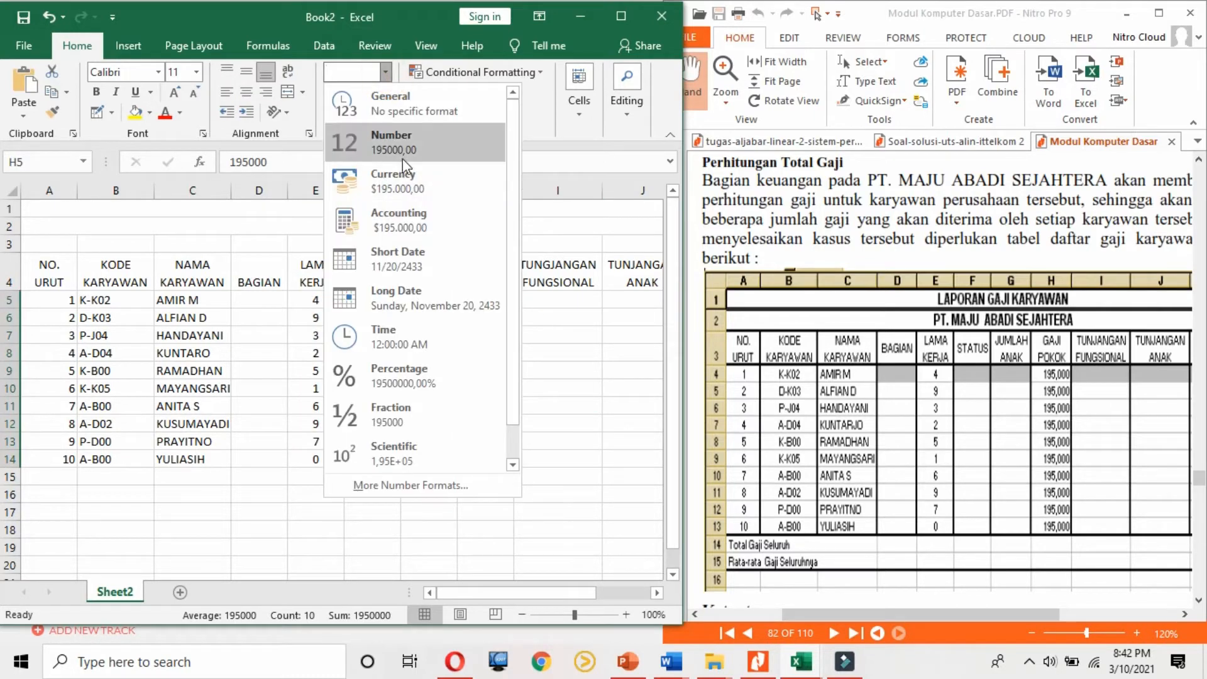
left_click(402, 158)
left_click(386, 73)
left_click(396, 204)
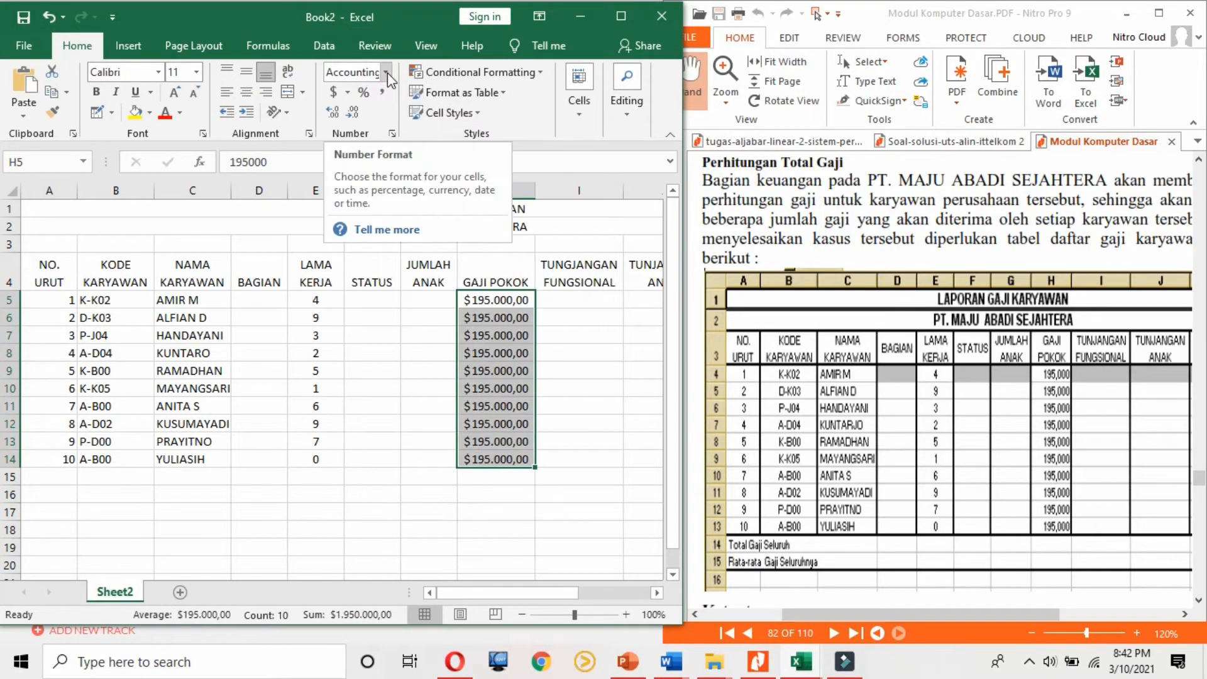
left_click(347, 91)
left_click(402, 224)
left_click(493, 237)
left_click(377, 257)
left_click(410, 501)
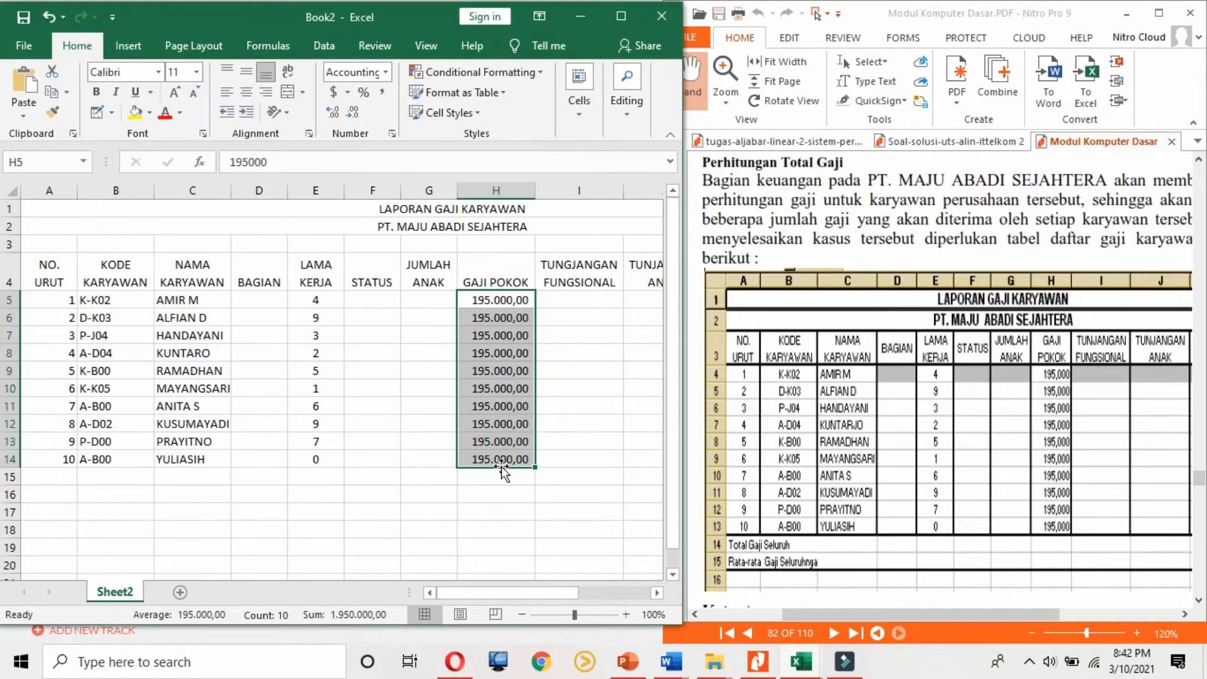
Step: Remove all decimal places from the base salaries in H5:H14
left_click_drag(494, 300, 497, 459)
left_click(621, 17)
left_click(686, 106)
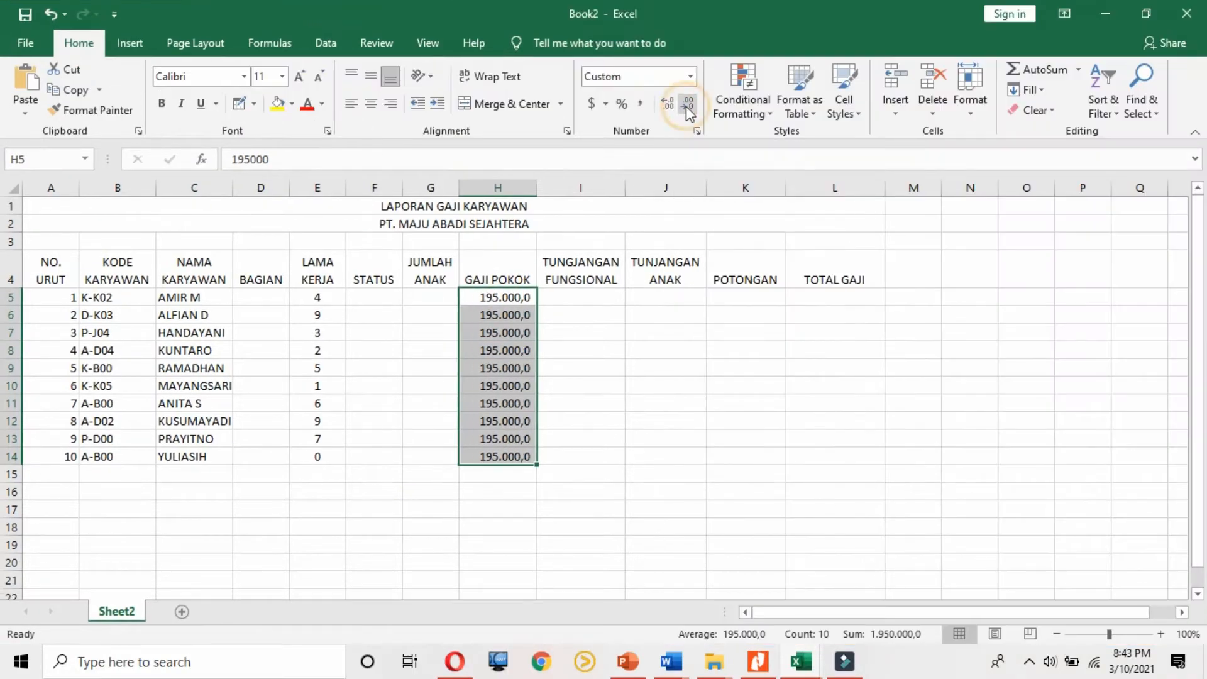
left_click(687, 107)
left_click(1146, 14)
left_click(574, 350)
left_click(621, 16)
left_click_drag(51, 271, 834, 457)
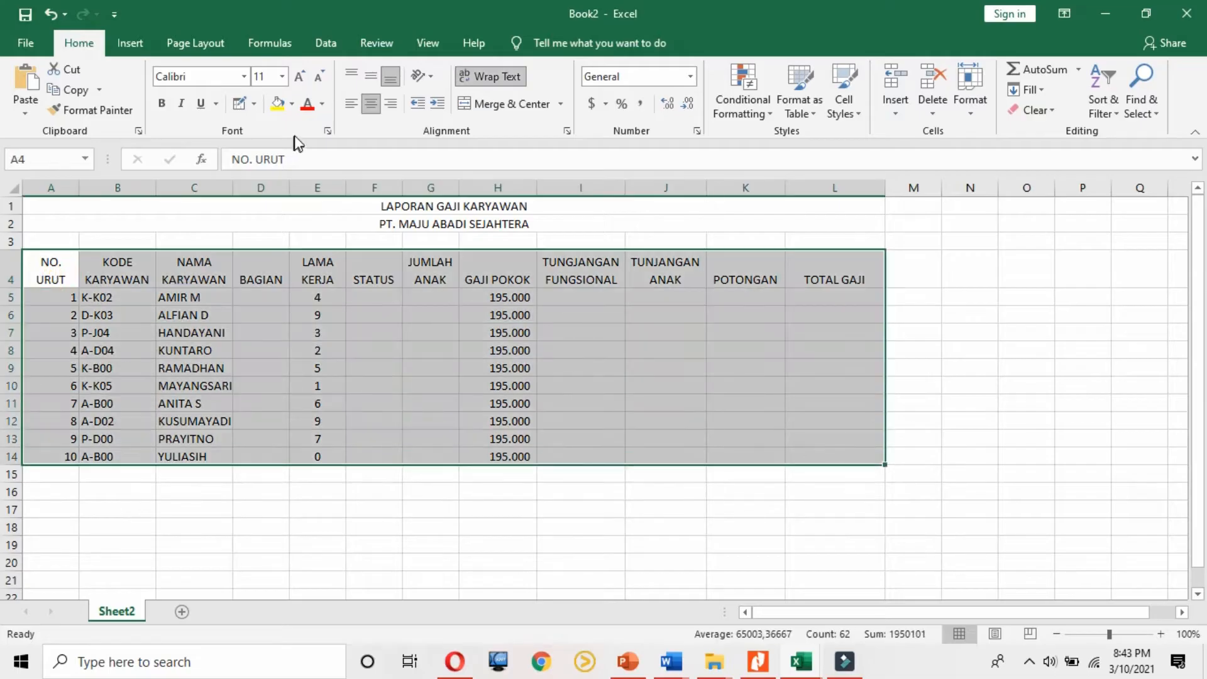
left_click(254, 104)
mouse_move(410, 506)
left_click(442, 553)
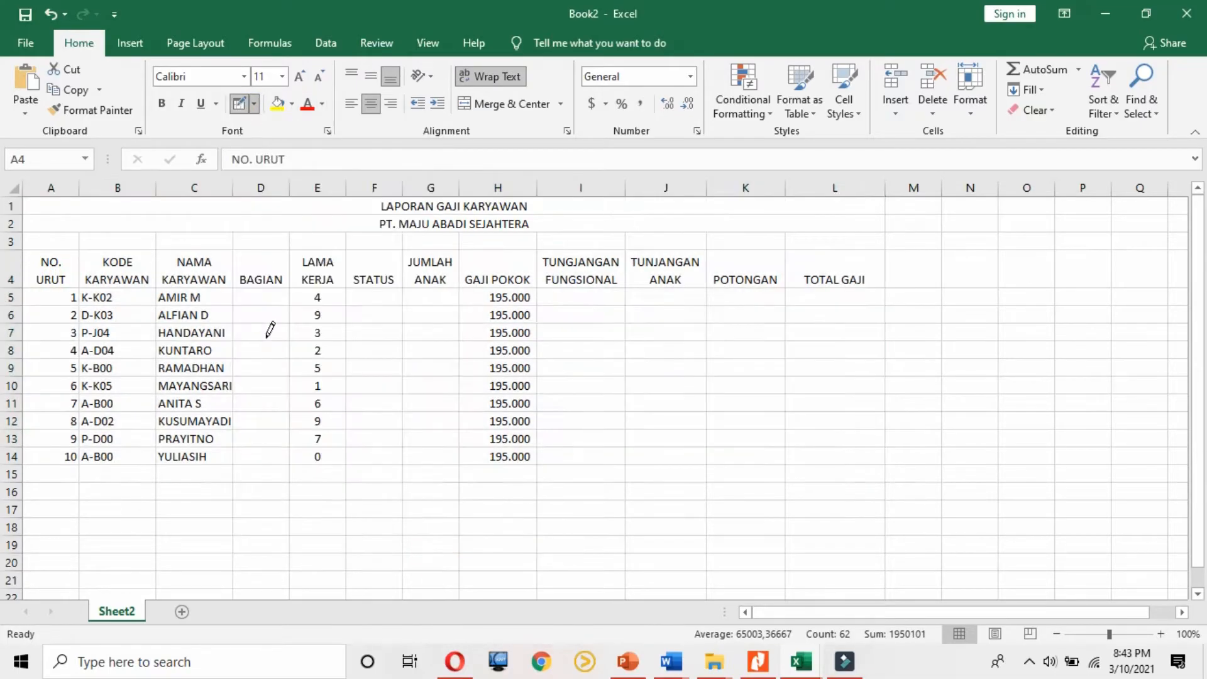
left_click(254, 104)
mouse_move(377, 534)
left_click(477, 535)
left_click(243, 103)
Step: In the border settings for A4:L16, add lines to the outer and inner edges of the range
left_click_drag(51, 271, 805, 493)
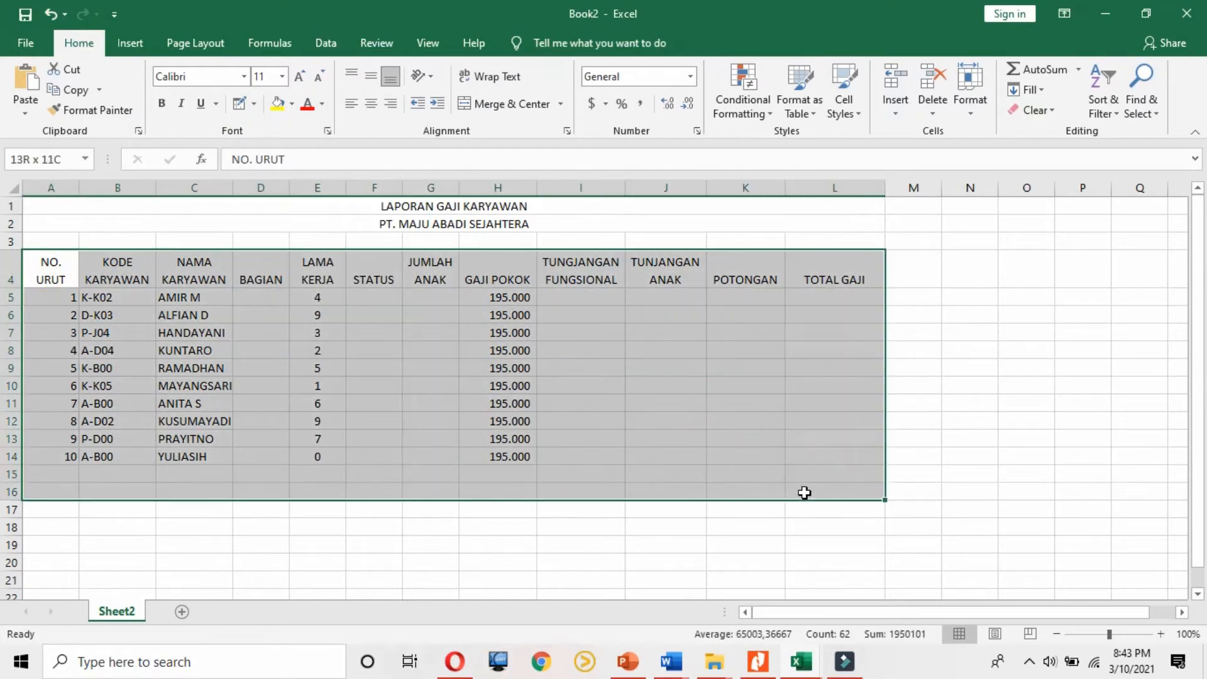
left_click(254, 103)
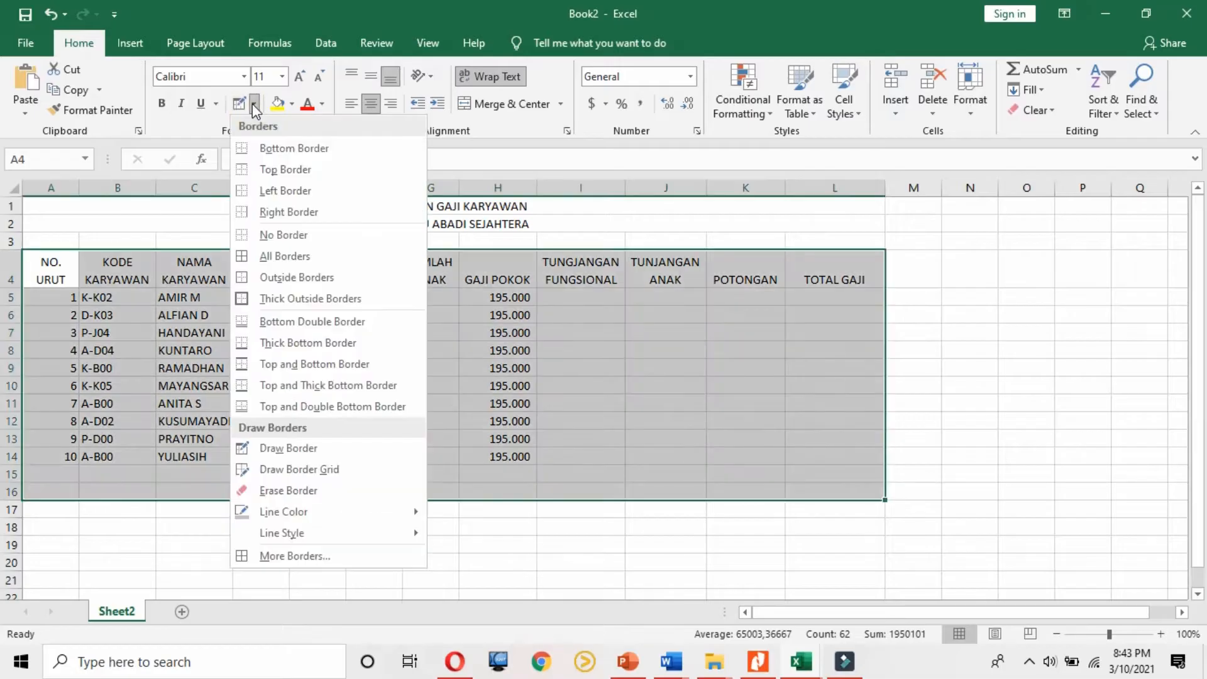
left_click(315, 557)
left_click(309, 286)
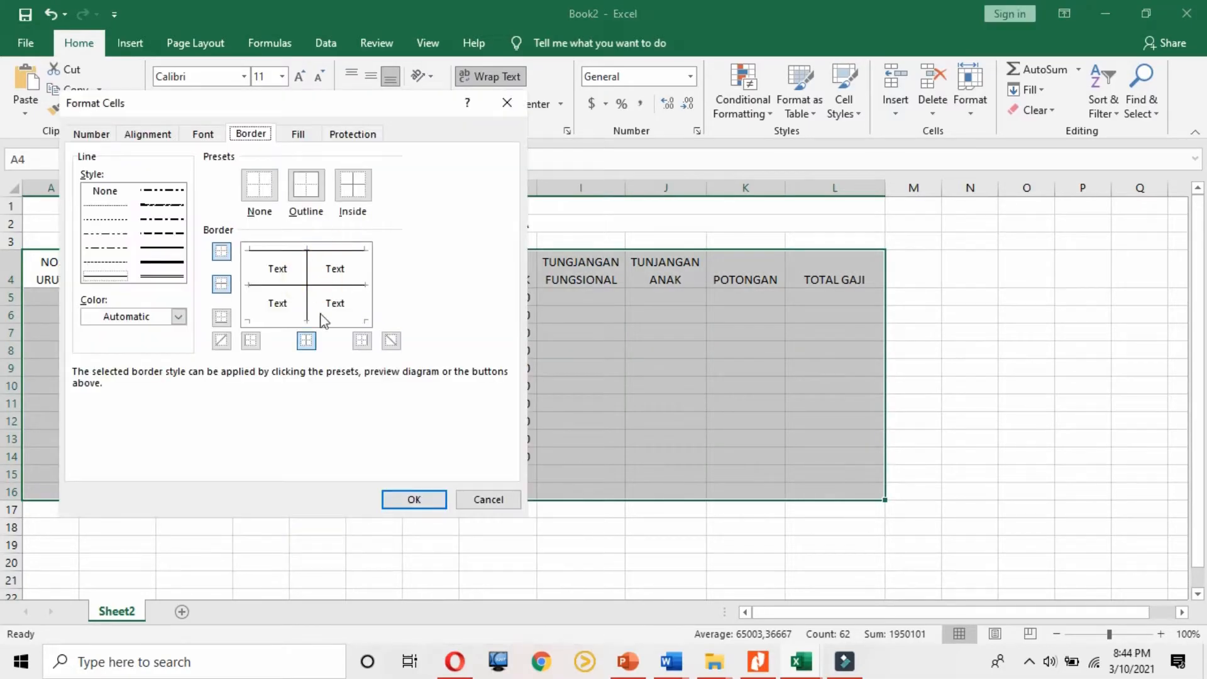
left_click(321, 319)
left_click(250, 304)
left_click(365, 302)
Step: Set the border line color to grey, reapply it to the inner and outer edges of A4:L16, and apply the settings
left_click(179, 318)
left_click(91, 428)
left_click(308, 300)
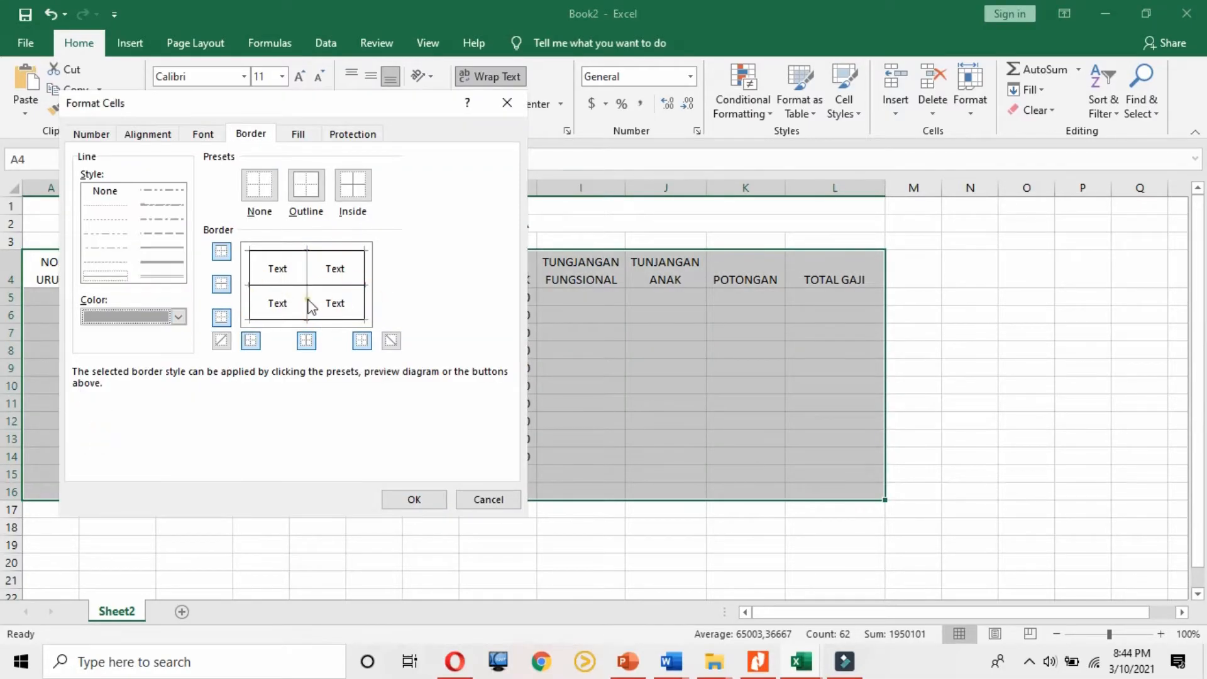
left_click(280, 285)
left_click(282, 251)
left_click(251, 287)
left_click(295, 319)
left_click(364, 303)
left_click(414, 498)
left_click(431, 386)
Step: Using Draw Border with a black line, outline each of columns A through E from row 4 to row 14
left_click_drag(51, 272, 835, 492)
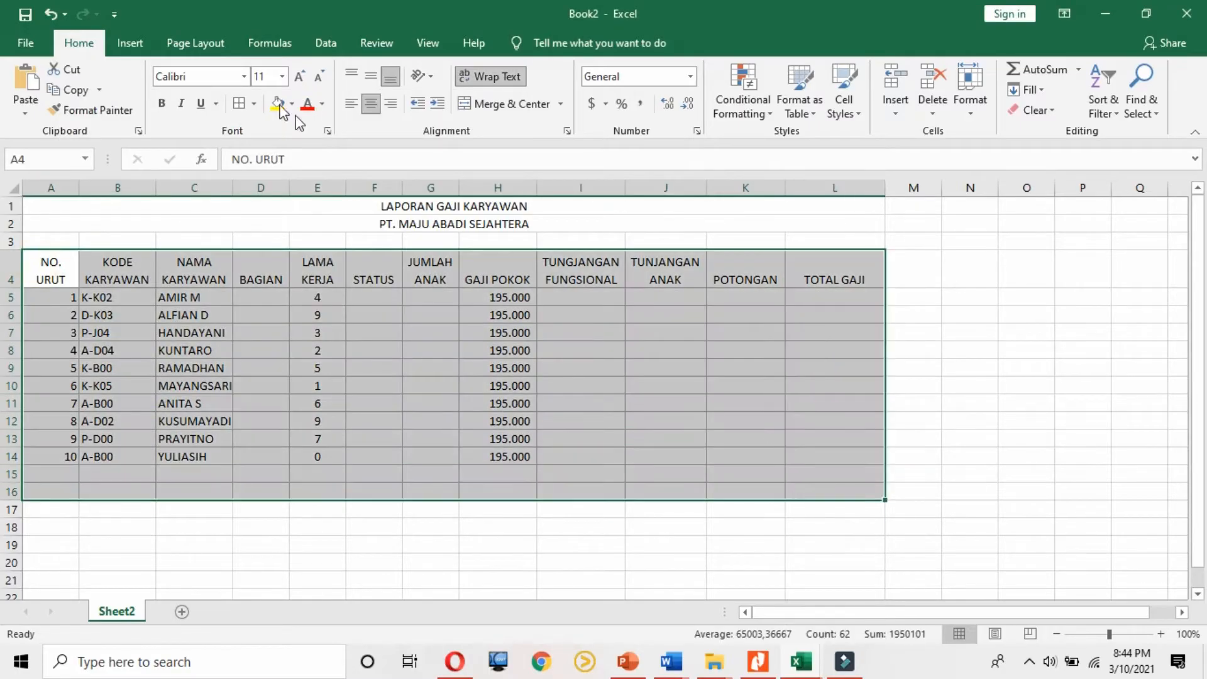
left_click(253, 104)
left_click(295, 447)
left_click(254, 103)
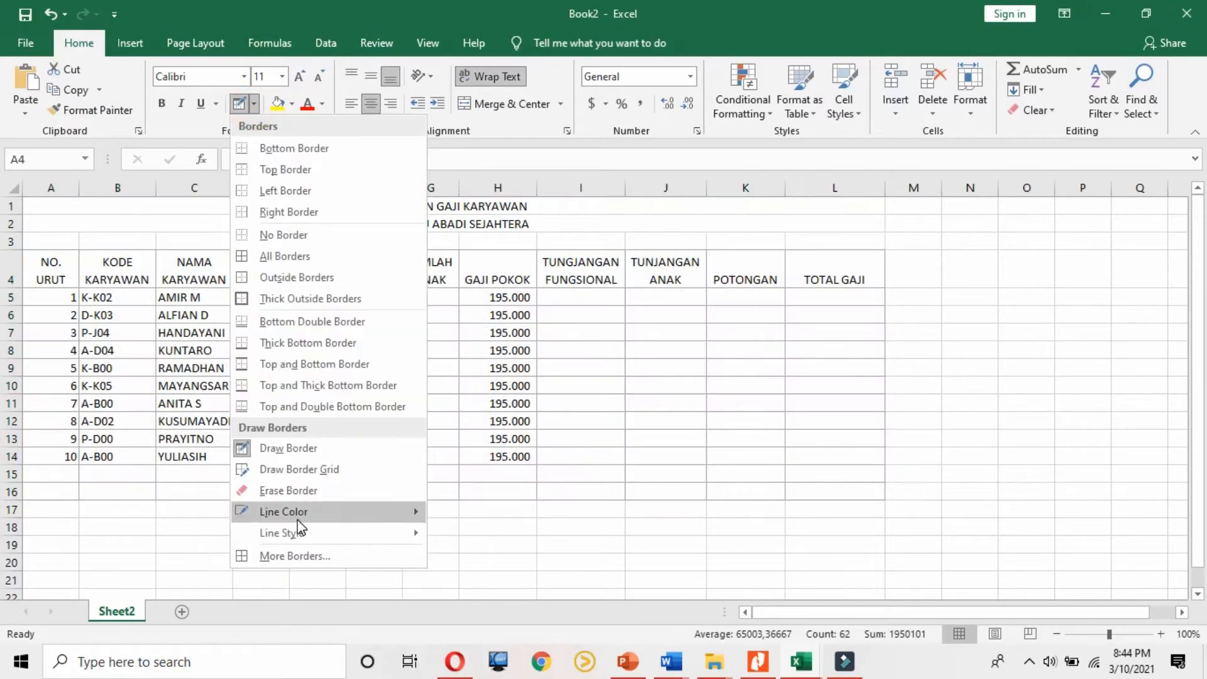
mouse_move(298, 515)
left_click(450, 510)
left_click(254, 105)
left_click(479, 509)
mouse_move(41, 252)
left_mouse_down()
mouse_move(74, 362)
mouse_move(74, 457)
left_mouse_up()
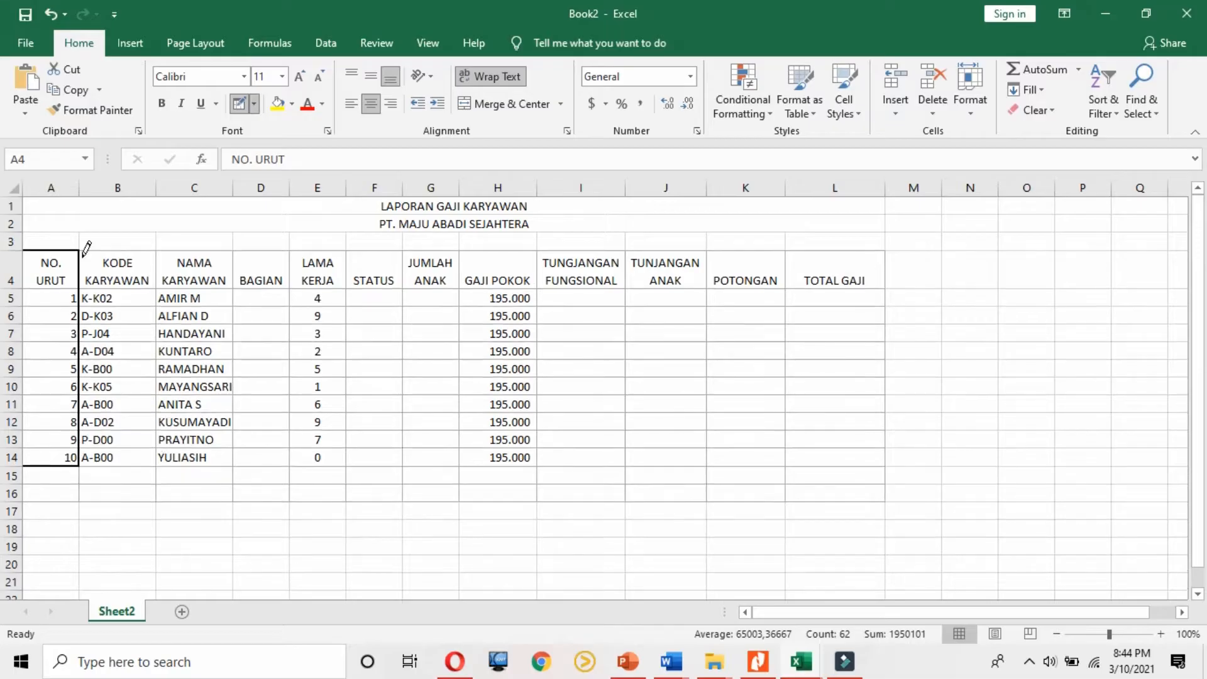
left_click_drag(85, 251, 156, 466)
left_click_drag(157, 251, 233, 465)
left_click_drag(234, 252, 288, 466)
left_click_drag(289, 252, 345, 466)
Step: Draw black borders around columns F through L in rows 4 to 14, around header row 4, and around rows 15 and 16
mouse_move(347, 251)
left_mouse_down()
mouse_move(402, 466)
mouse_move(458, 252)
mouse_move(519, 457)
left_mouse_up()
left_click_drag(540, 253, 605, 457)
left_click_drag(629, 261, 682, 458)
left_click_drag(713, 268, 758, 458)
left_click_drag(790, 260, 824, 452)
left_click_drag(877, 276, 48, 266)
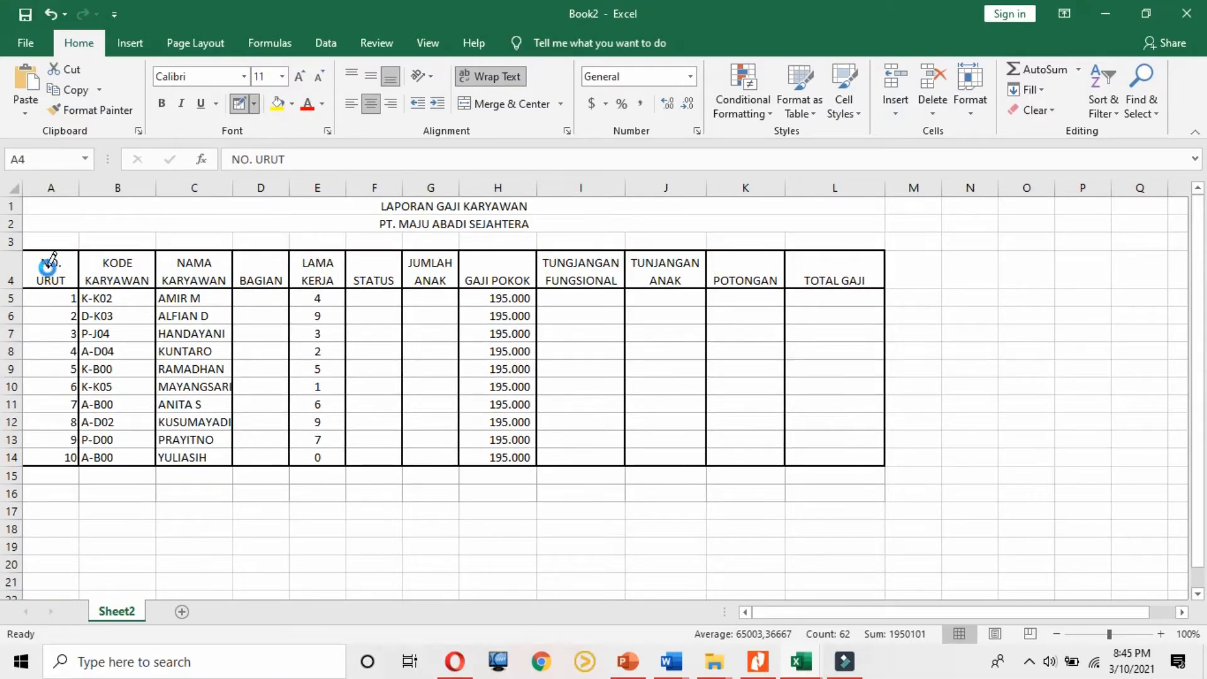
left_click_drag(26, 472, 874, 496)
Step: Bring up the Modul Komputer Dasar PDF in Nitro Pro beside the workbook and return to the worksheet
key("alt+Tab")
left_click(769, 663)
left_click(1159, 14)
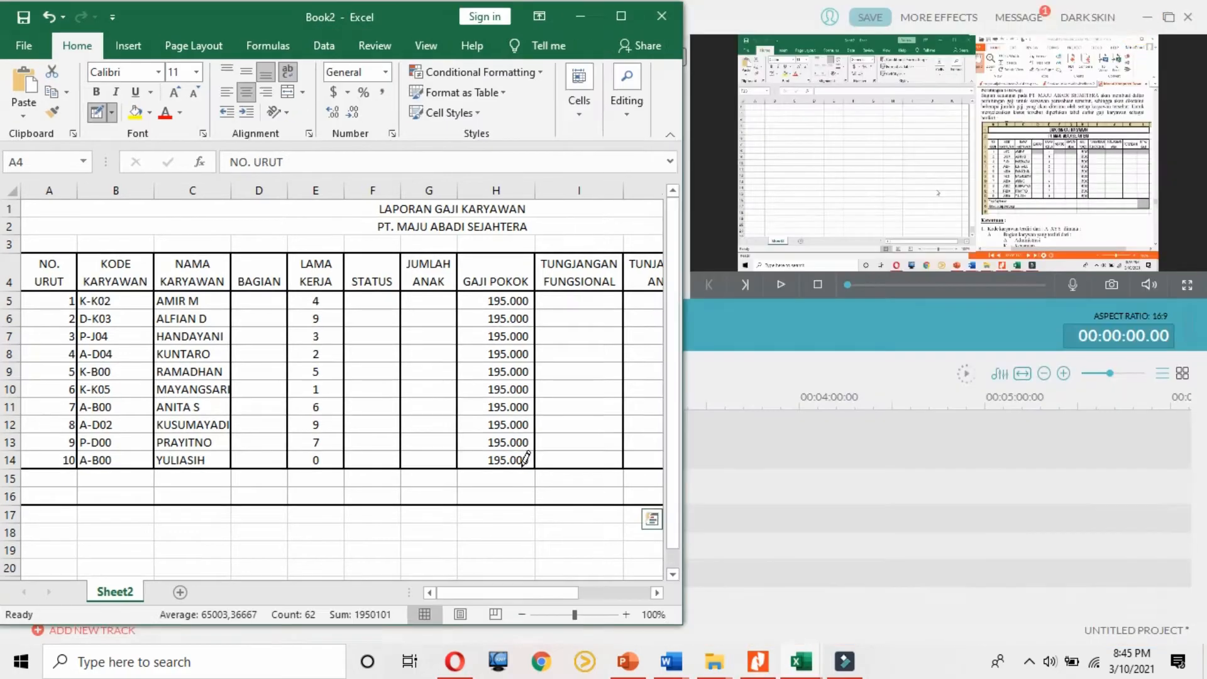
left_click(758, 662)
left_click(479, 436)
left_click(315, 356)
Step: Enter the labels "Total Gaji Seluruh" in A15 and "Rata-rata Gaji Seluruh" in A16
left_click(49, 477)
type("Total Gaji Seluruh")
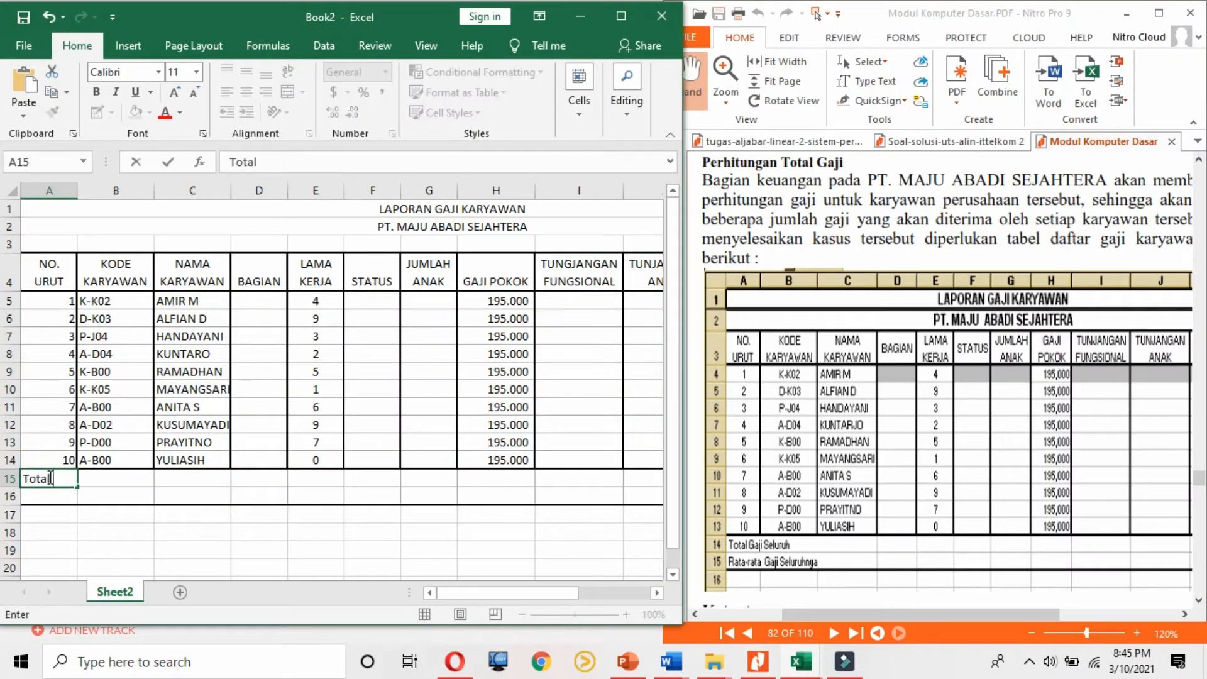
left_click(50, 501)
type("Rata-rata Gaji Seluruh")
left_click(116, 389)
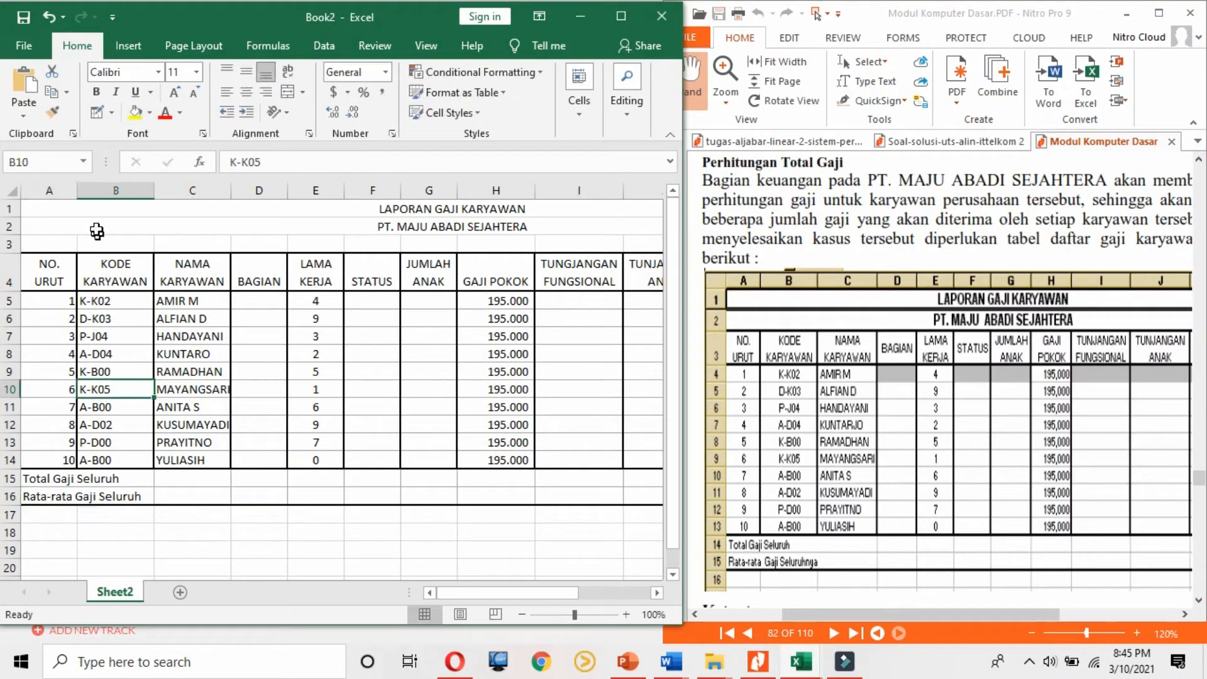
Step: Narrow column A and center the numbers in A5:A14 and the employee codes in B5:B14
left_click_drag(77, 191, 61, 191)
left_click_drag(40, 302, 40, 460)
left_click(246, 94)
left_click_drag(99, 302, 112, 460)
left_click(246, 93)
Step: Vertically center the header texts in row 4 with middle alignment
left_click_drag(41, 274, 591, 280)
left_click(245, 72)
scroll(258, 313, "left", 5)
left_click(267, 319)
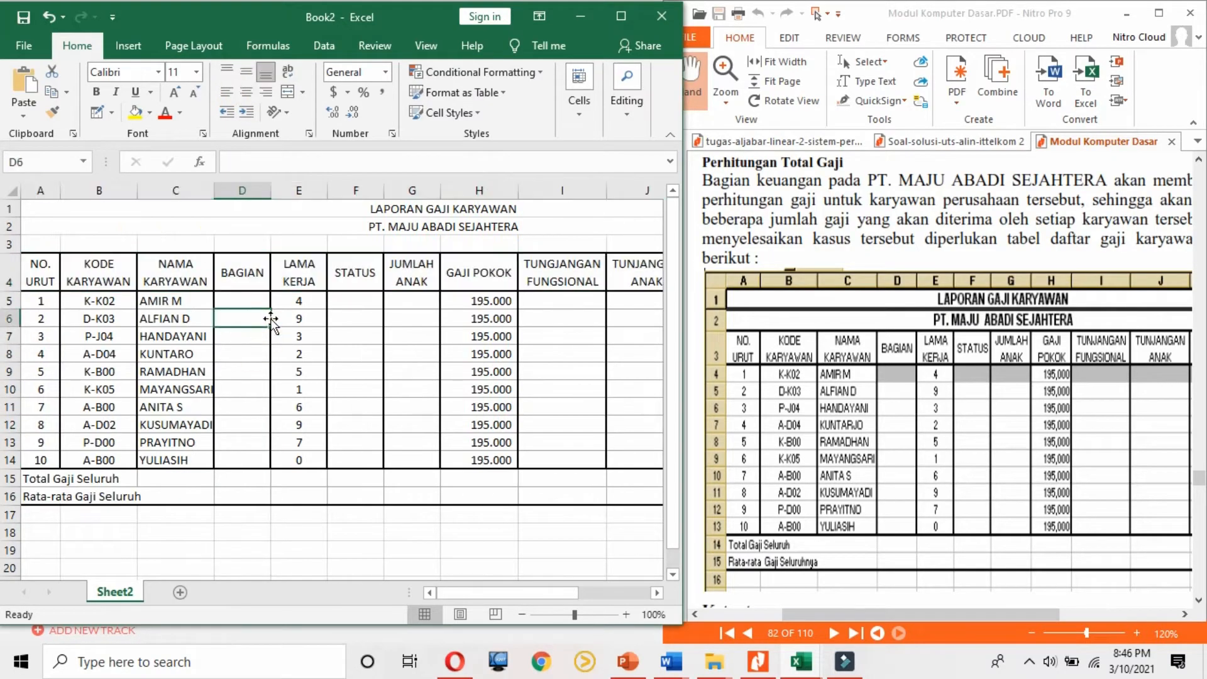
Step: Make the two report title lines in rows 1 and 2 bold
left_click_drag(314, 210, 344, 237)
key("ctrl+b")
left_click(417, 408)
Step: Change the font of the entire sheet to Arial Narrow
left_click(12, 191)
left_click(159, 72)
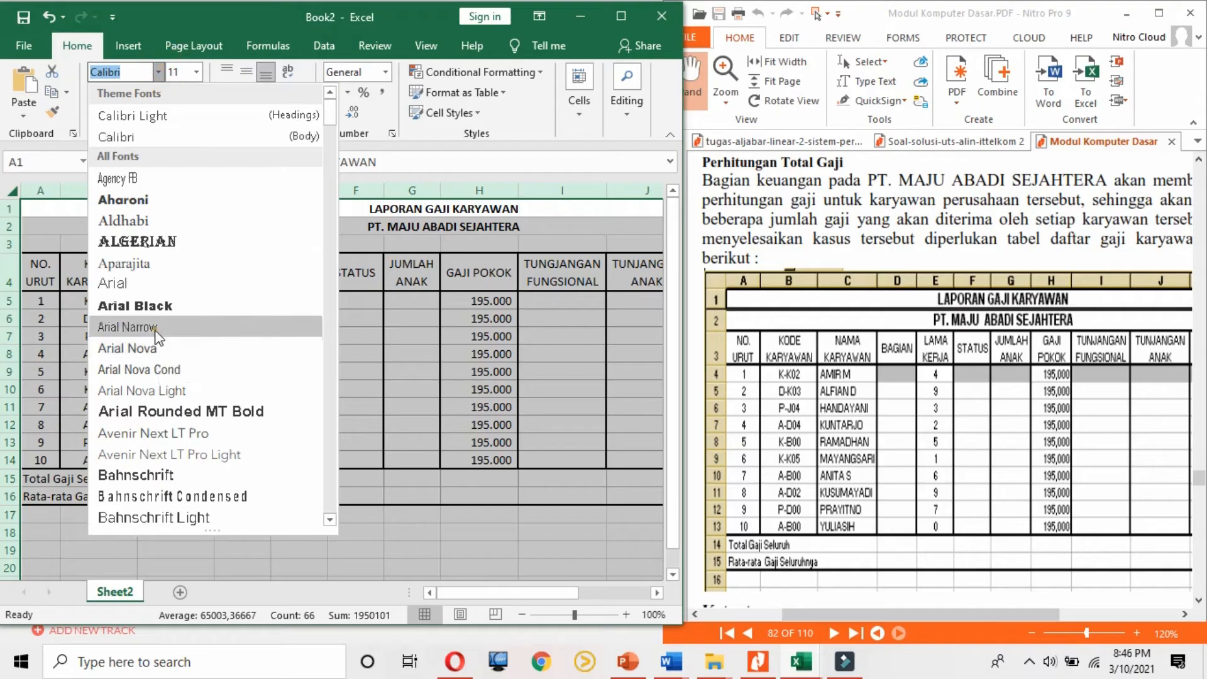
left_click(128, 326)
left_click(362, 324)
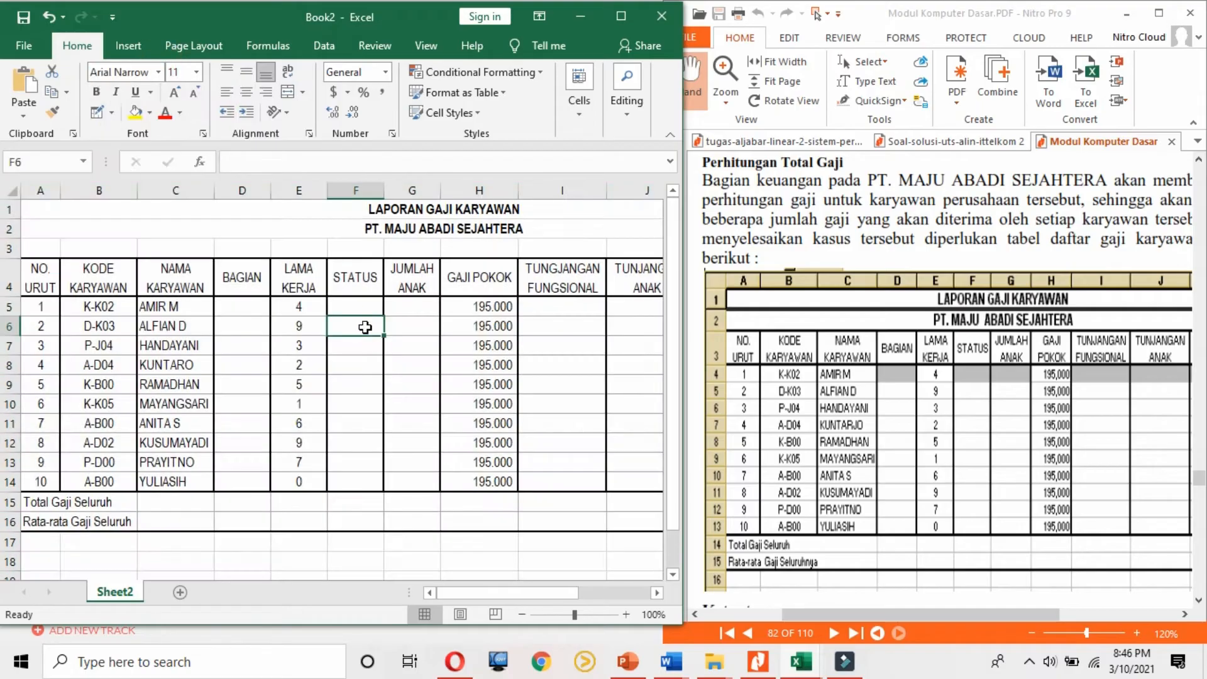
left_click(263, 515)
left_click_drag(181, 502, 51, 497)
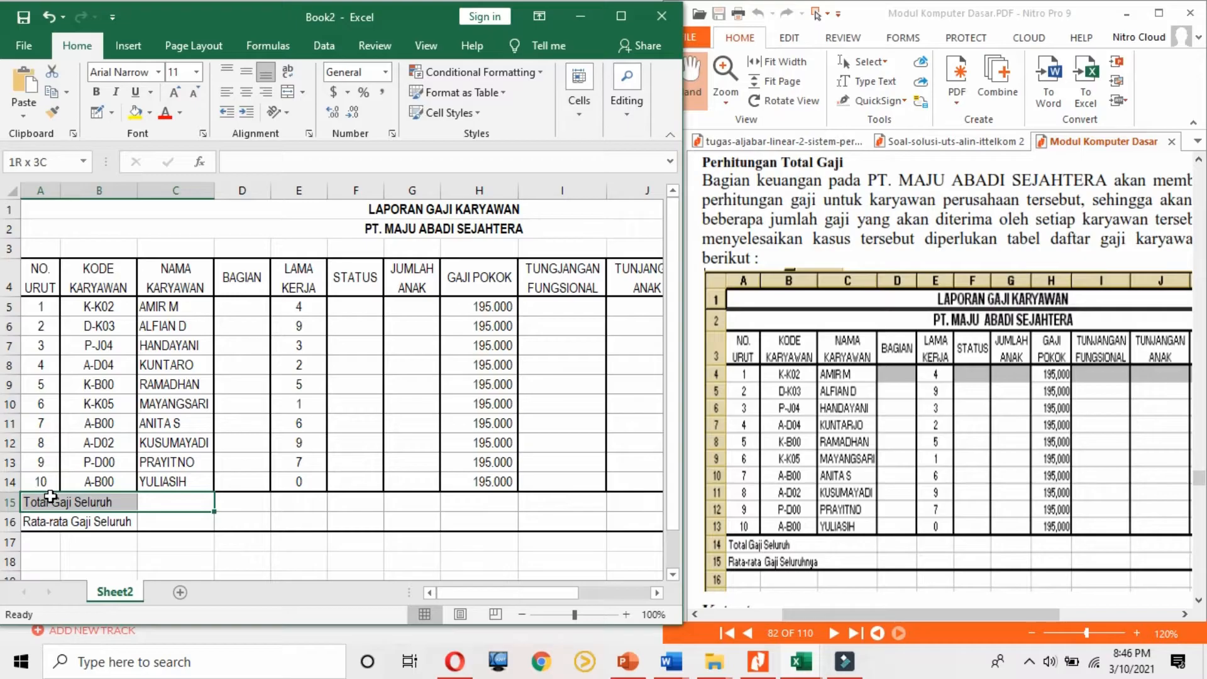
left_click_drag(51, 497, 51, 497)
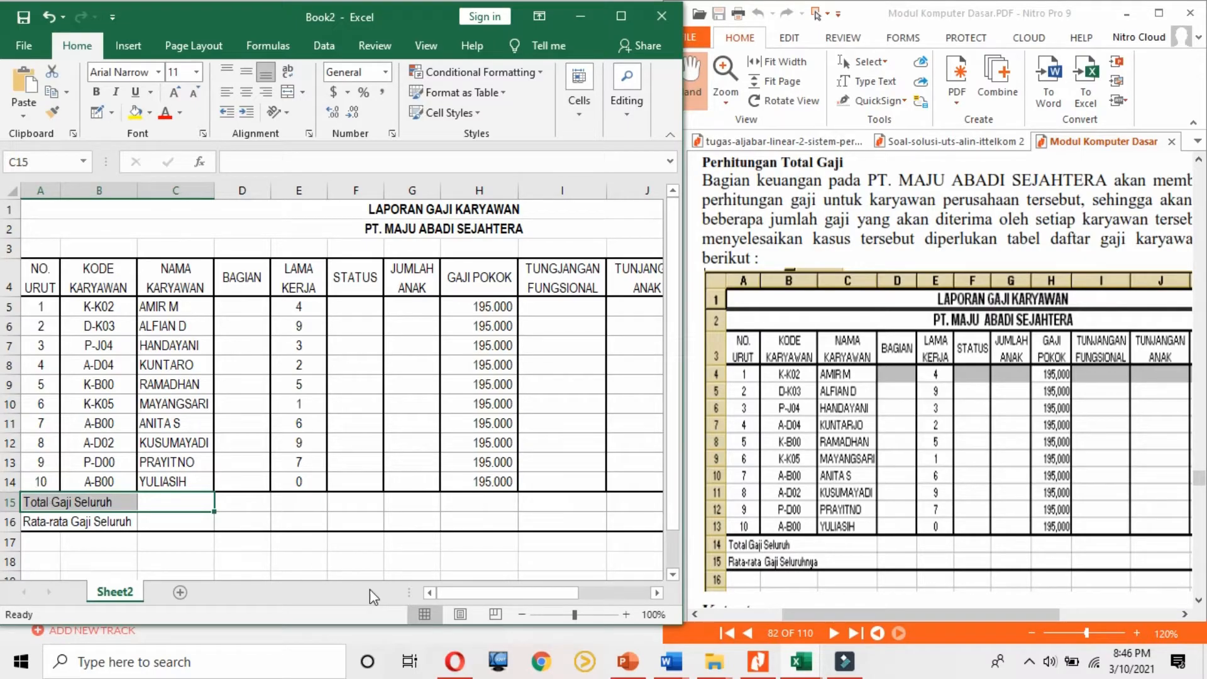
left_click(423, 505)
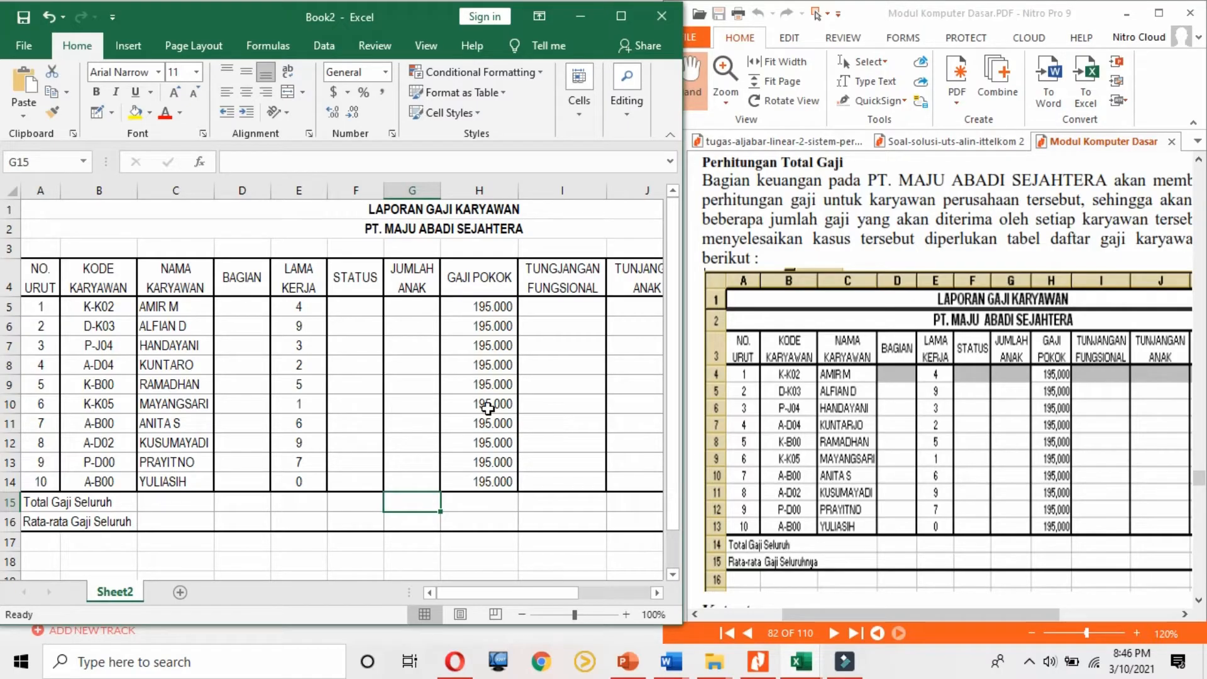
Step: Bring up the Ketentuan rules in the PDF and start the D5 formula with =if(left(B5;1)= to test the employee code's first letter
left_click(1037, 409)
scroll(1037, 409, "down", 5)
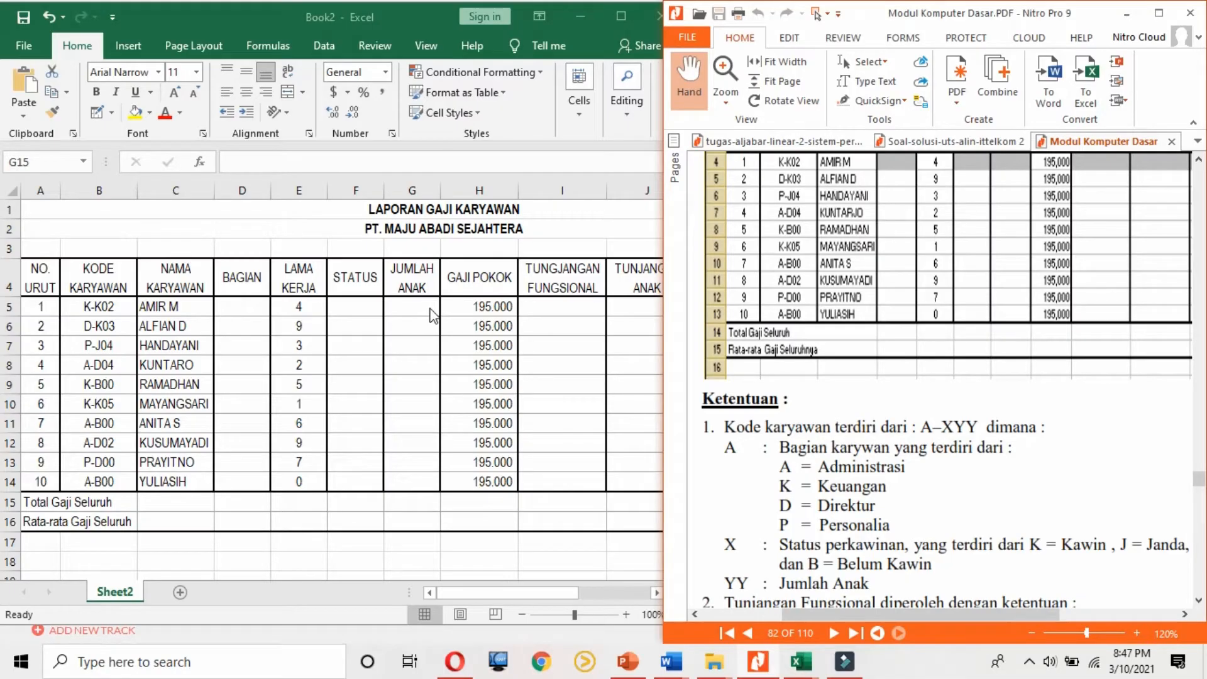
left_click(239, 310)
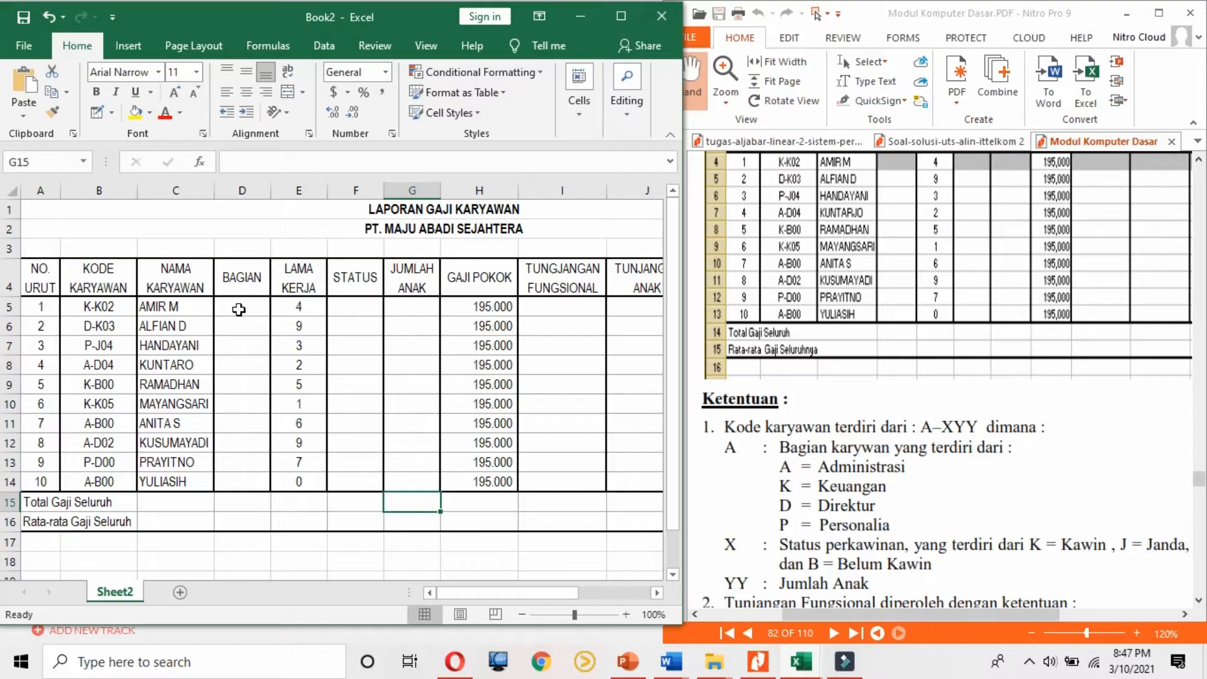
left_click(239, 309)
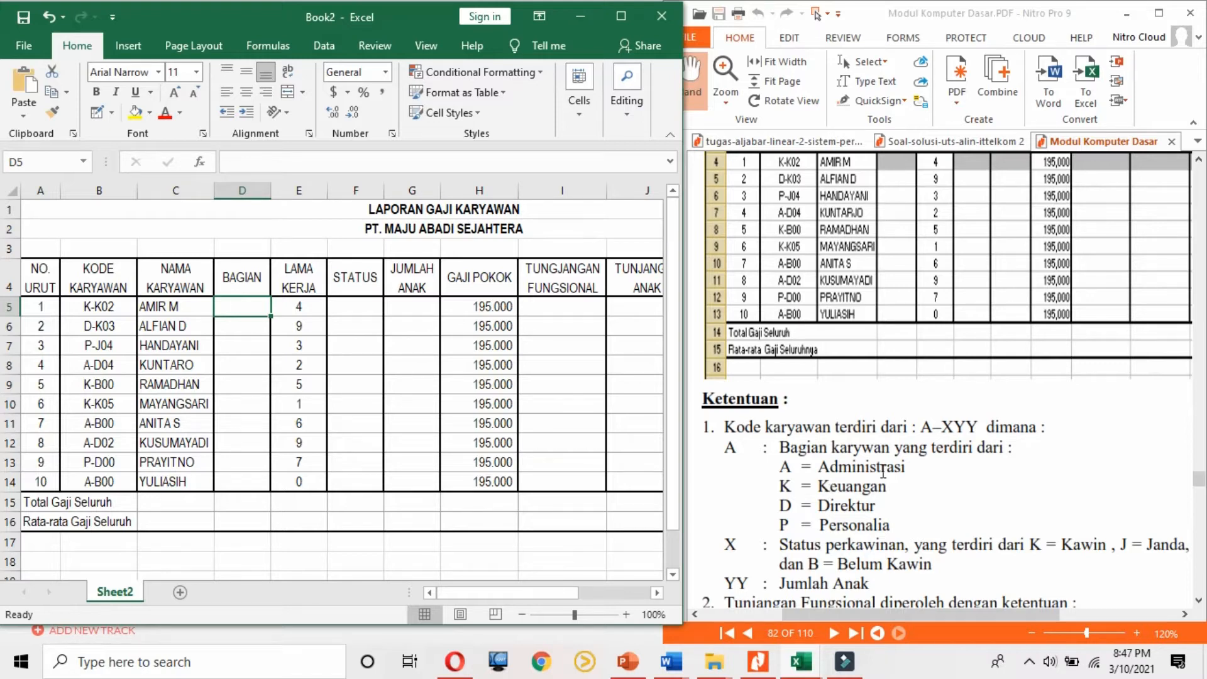
type("=if")
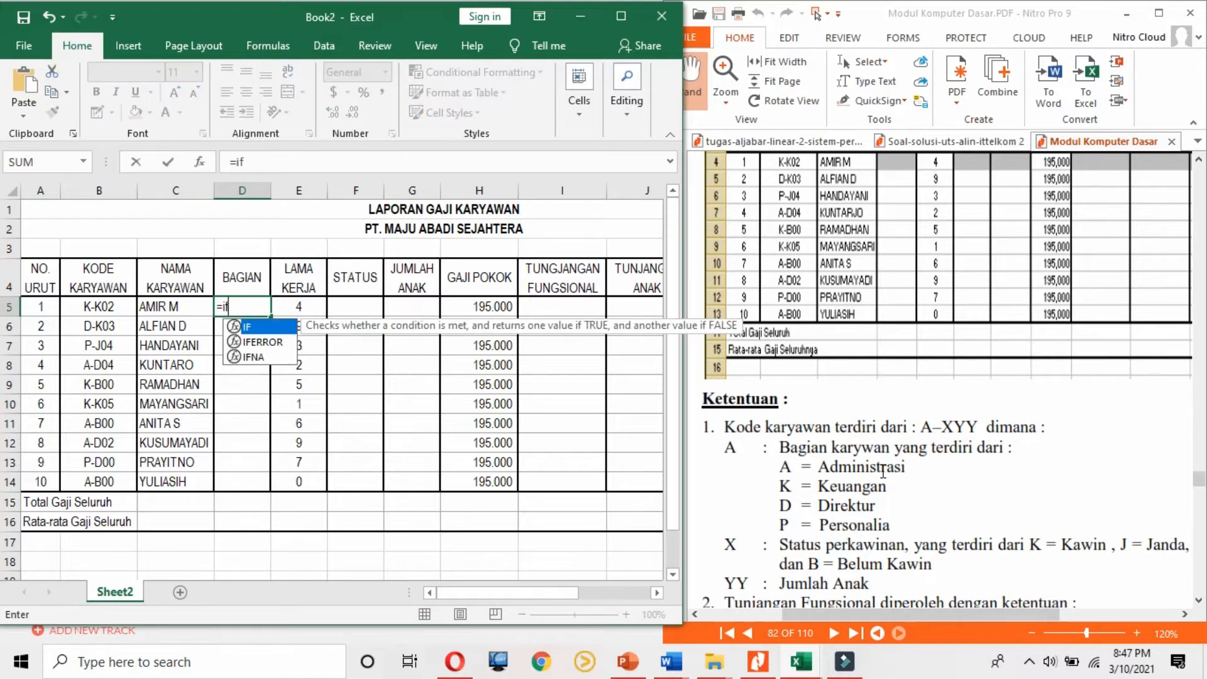
type("(")
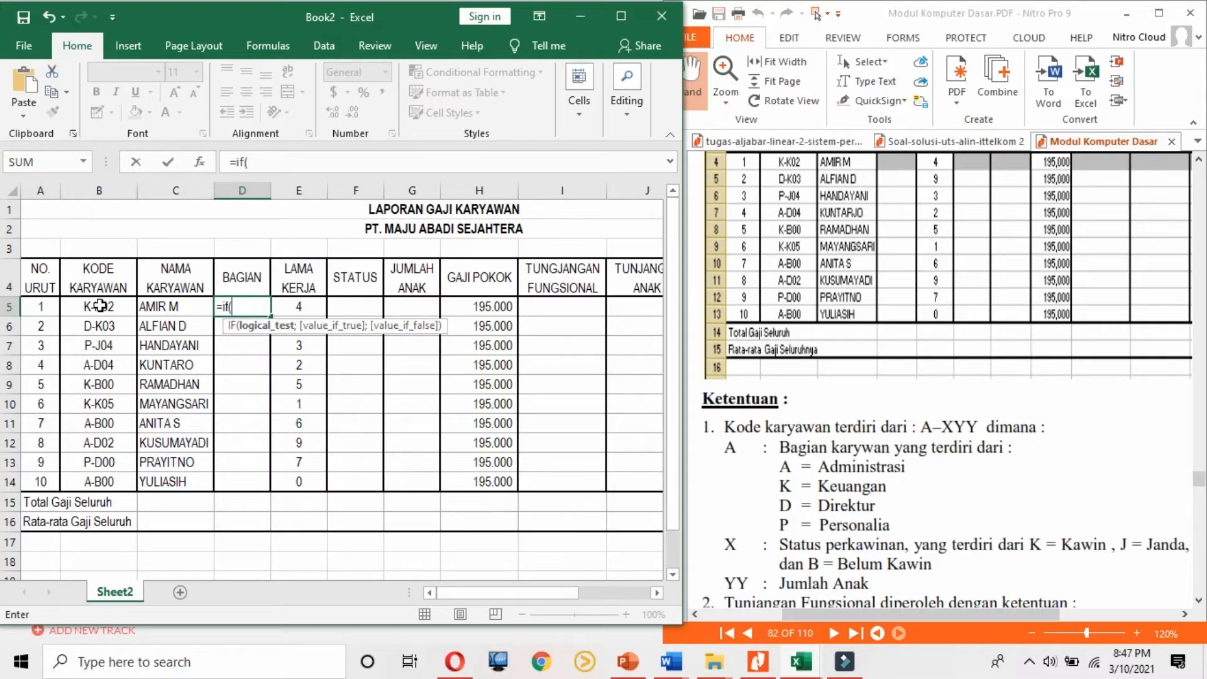
type("left(")
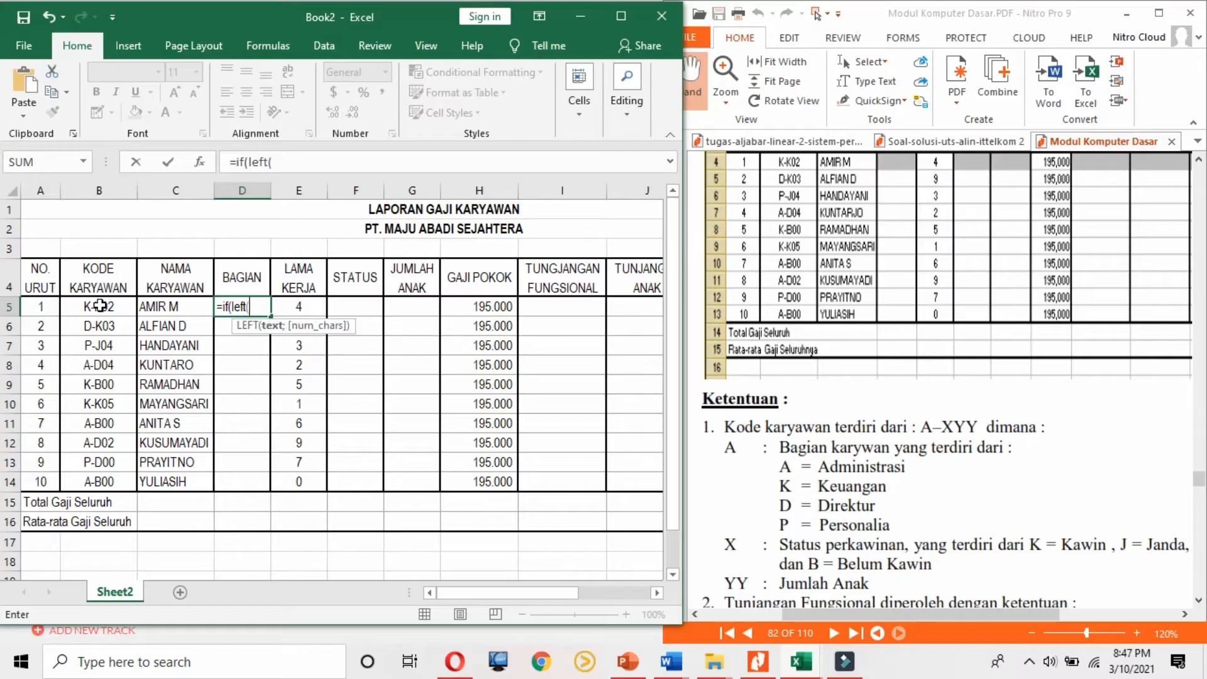
left_click(99, 305)
type(";")
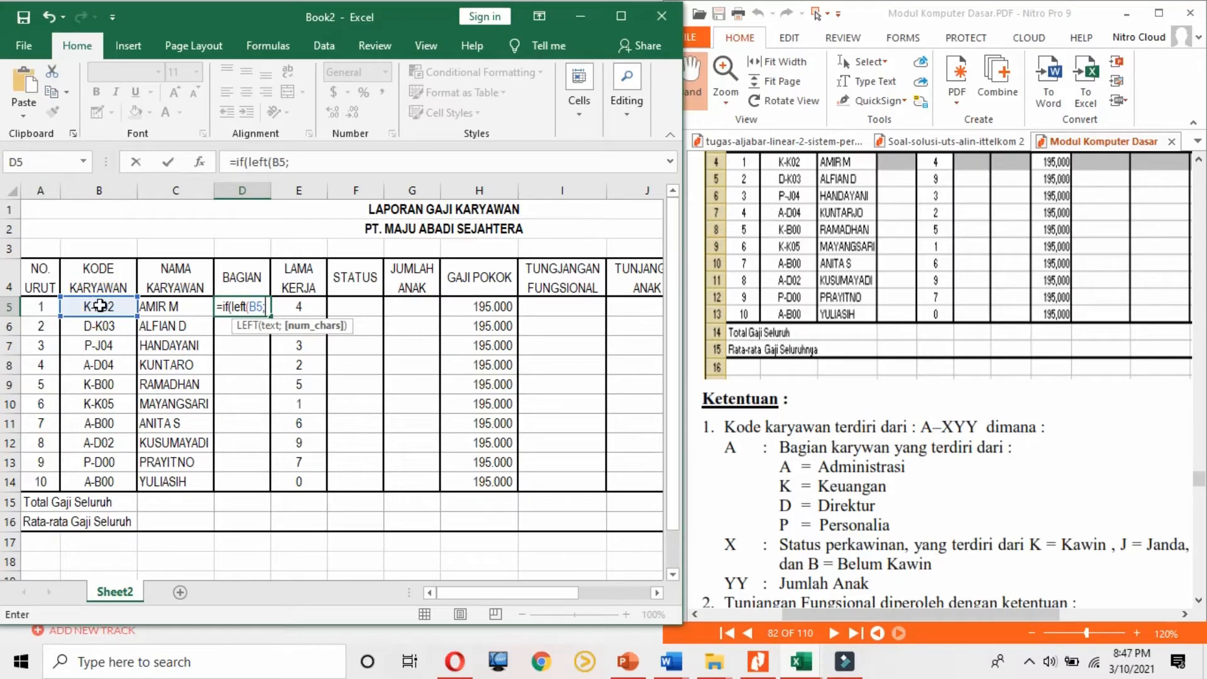
type("1)=")
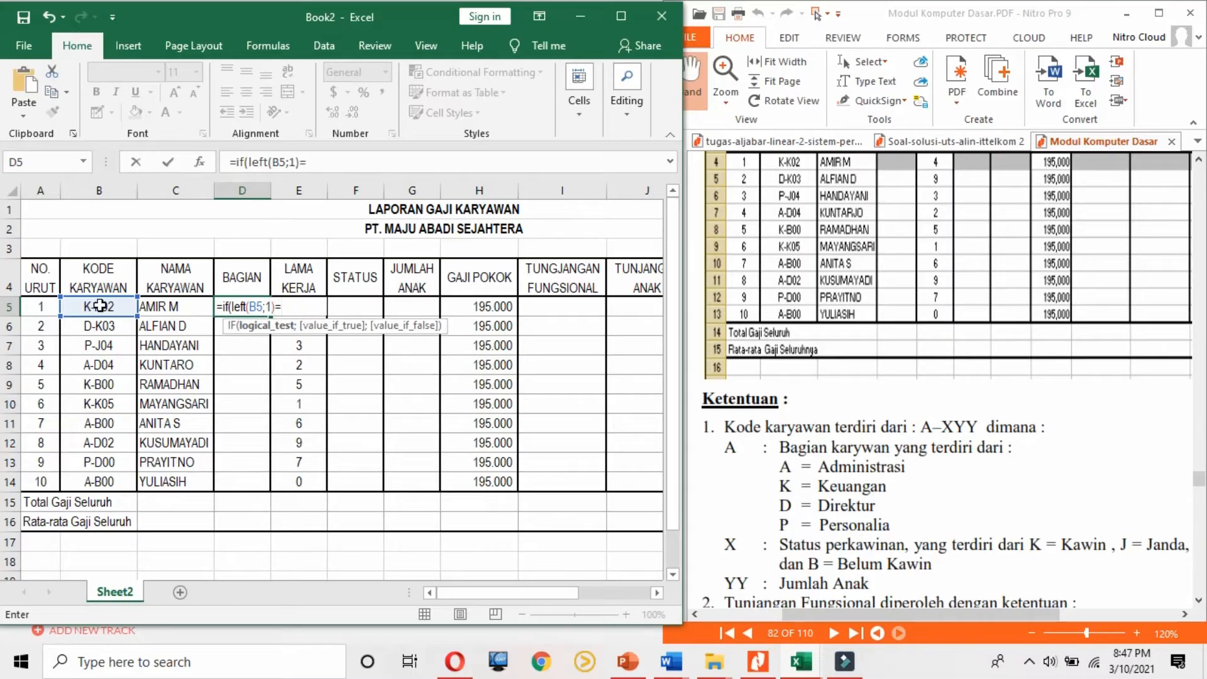
Step: Complete the first test in the D5 formula with "A" and make it return "Admisnistrasi"
type("\"K")
type("\"")
type(",")
key("BackSpace")
key("BackSpace")
type("A\";\"A")
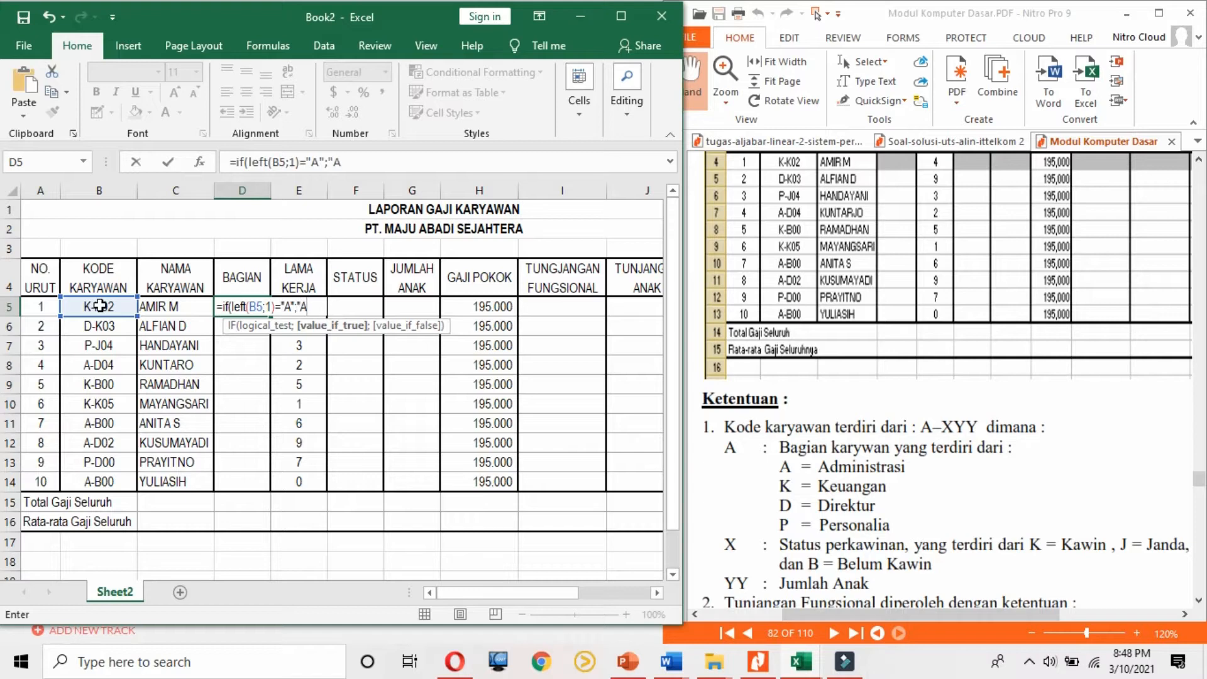
type("dmisnistrasi")
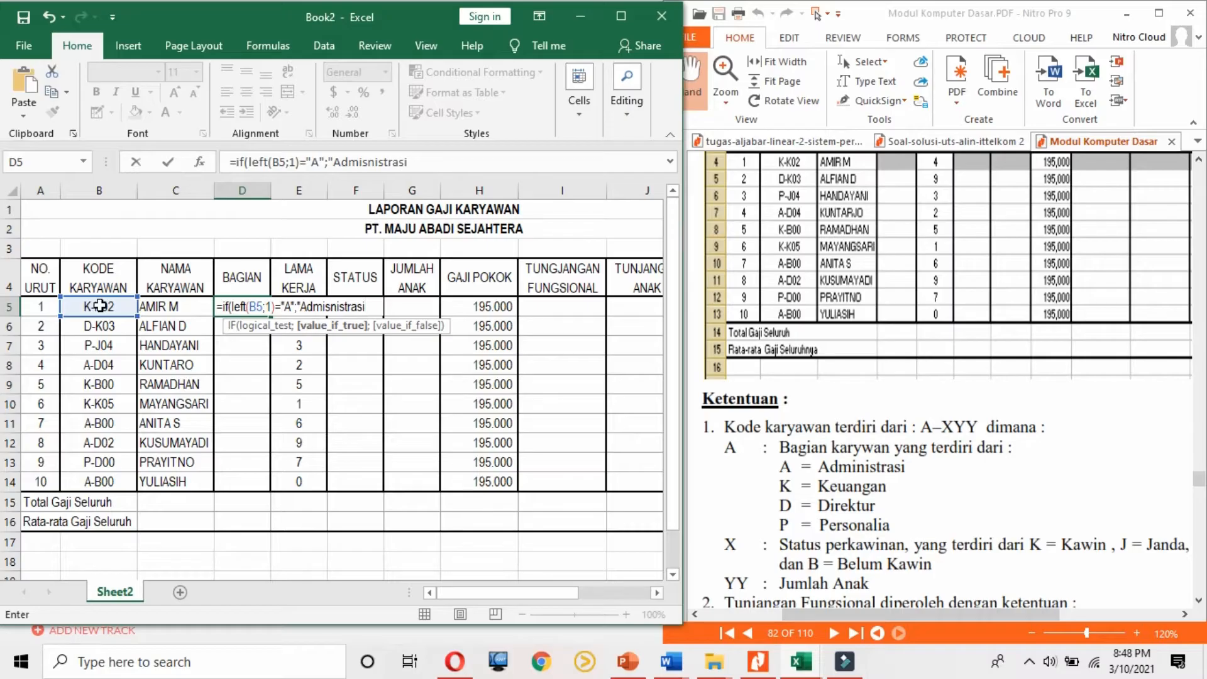
type("\";")
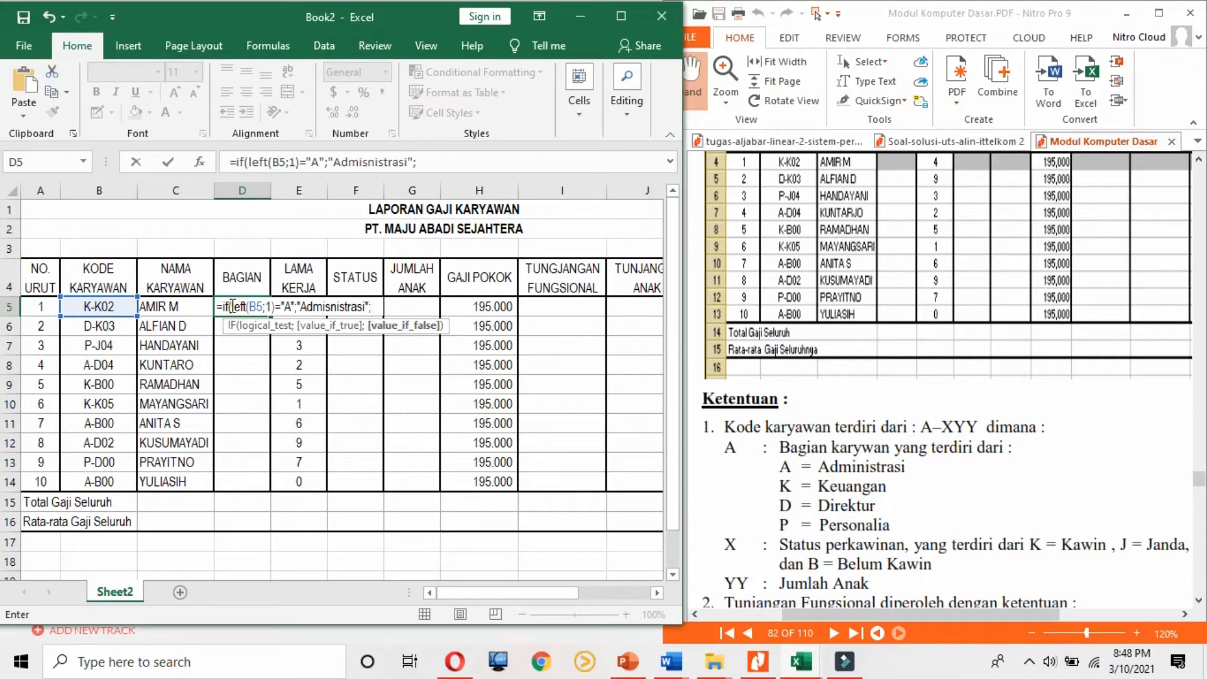
Step: Copy the left(B5;1) test to the end of the D5 formula, changing it to "K" with the result "Keuangan"
left_click_drag(232, 306, 296, 309)
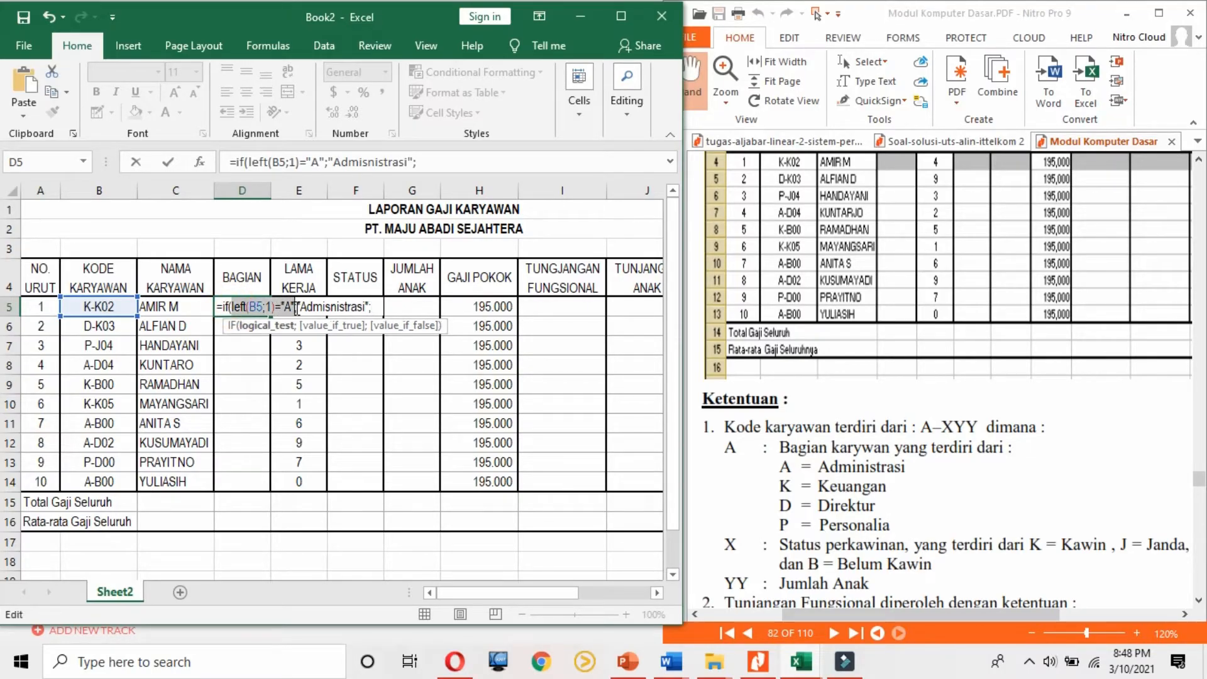
left_click(376, 309)
key("ctrl+v")
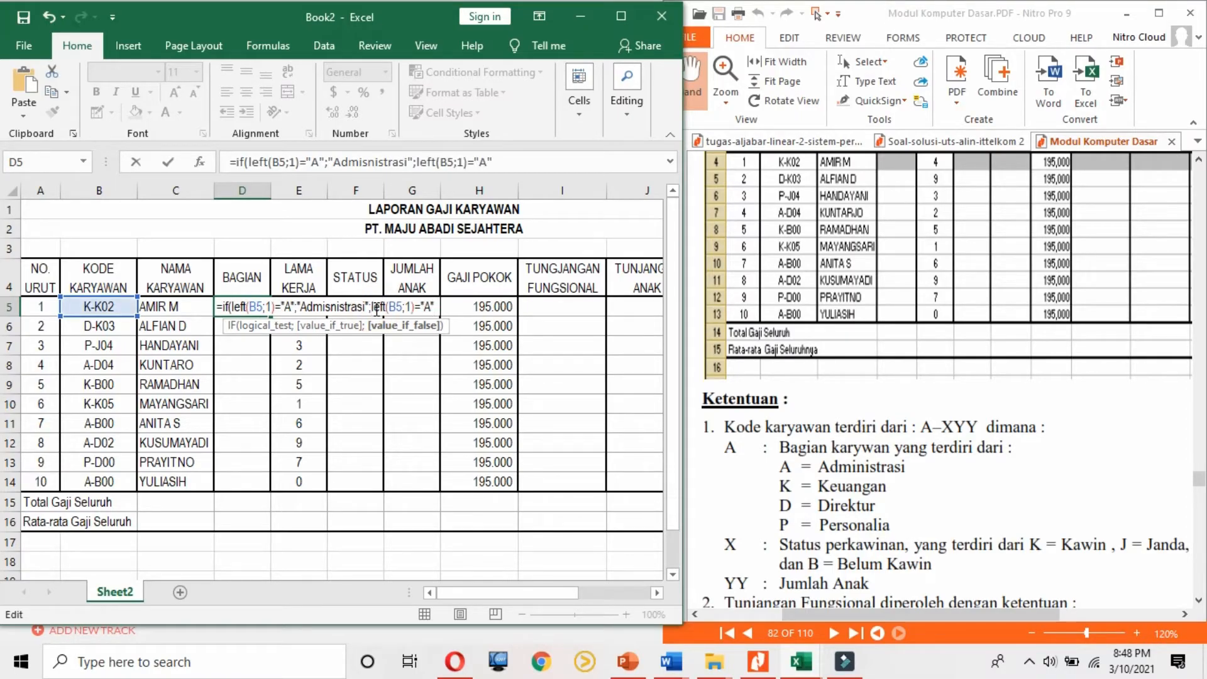
key("BackSpace")
key("BackSpace")
type("K\";\"Keuangan")
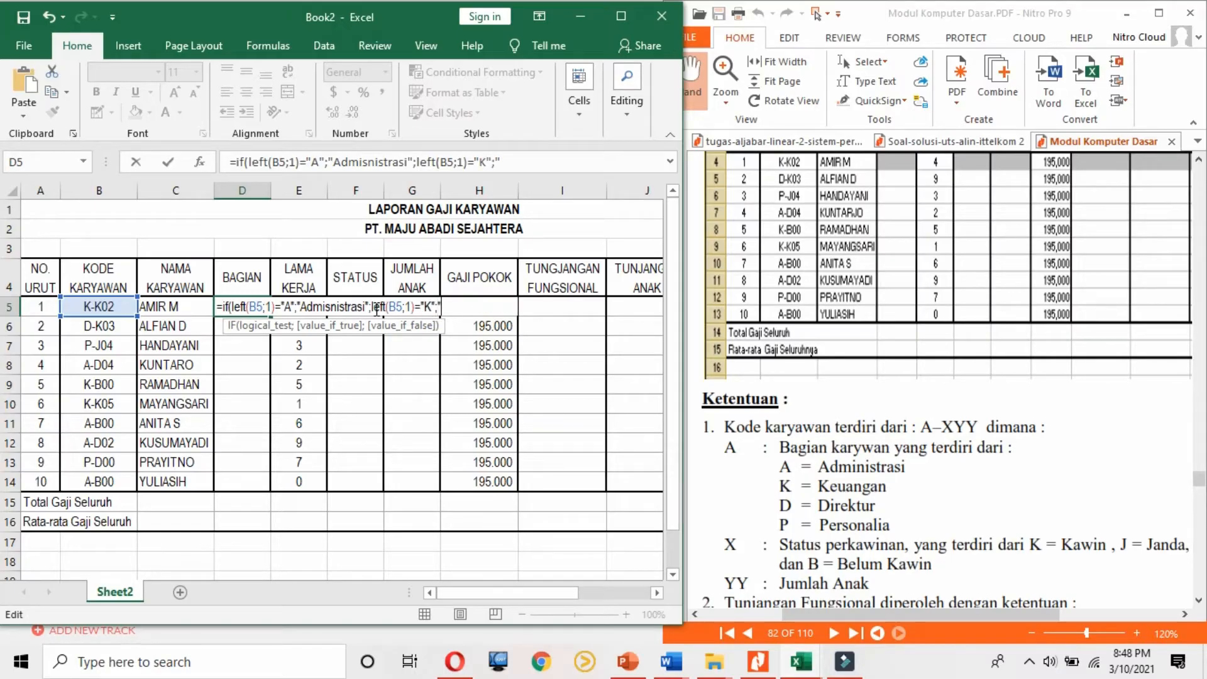
type("\"")
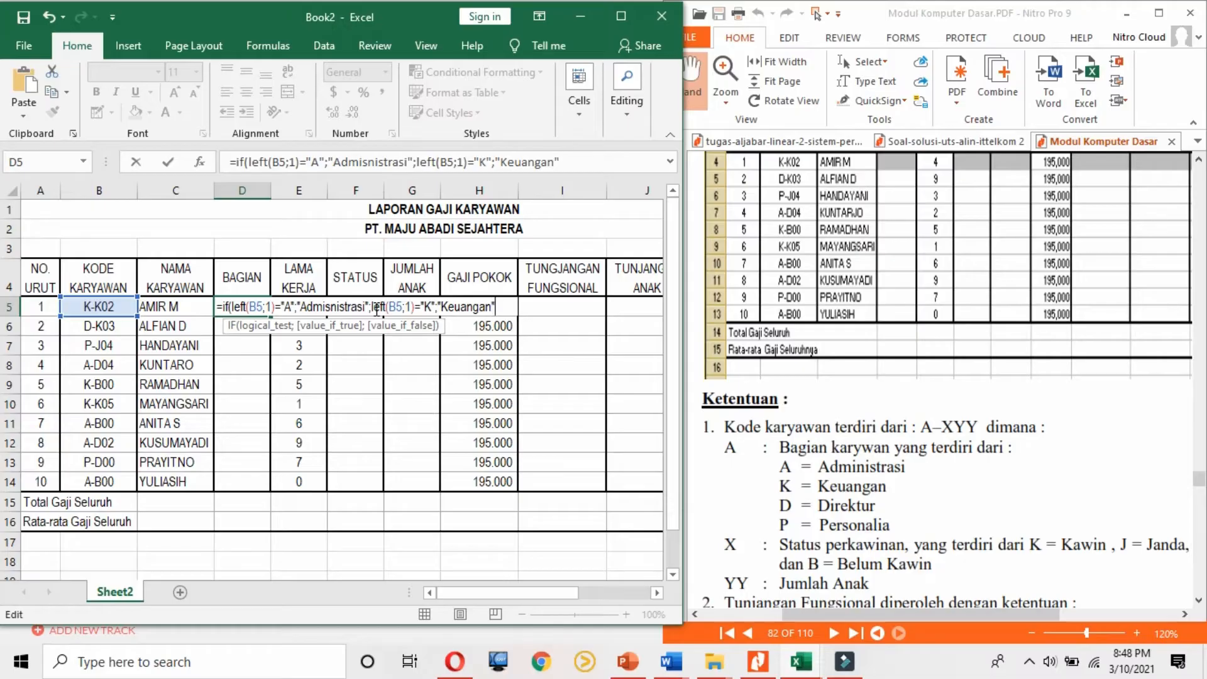
Step: Extend the D5 formula with a left(B5;1)="D" test returning "Direktur", and make "Personalia" the fallback result before the closing parenthesis
type(";left(B5;1)=\"A\"")
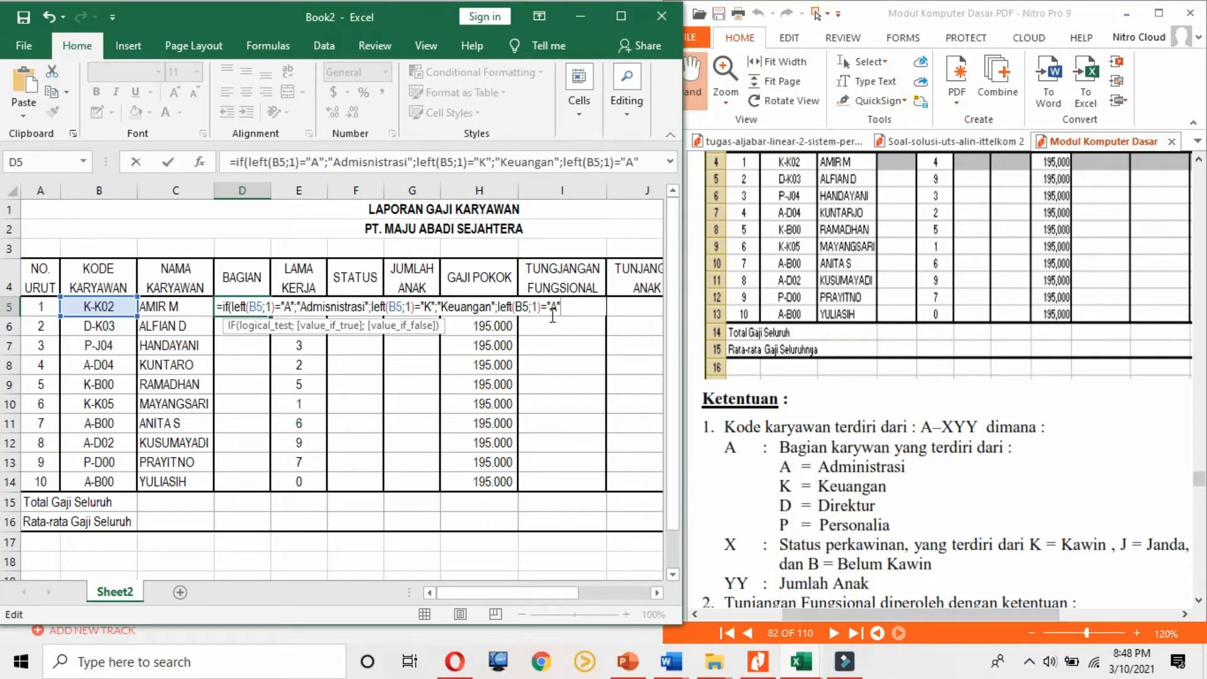
key("BackSpace")
key("BackSpace")
type("D\";\"direk")
key("BackSpace")
key("BackSpace")
key("BackSpace")
key("BackSpace")
key("BackSpace")
type("Direktu")
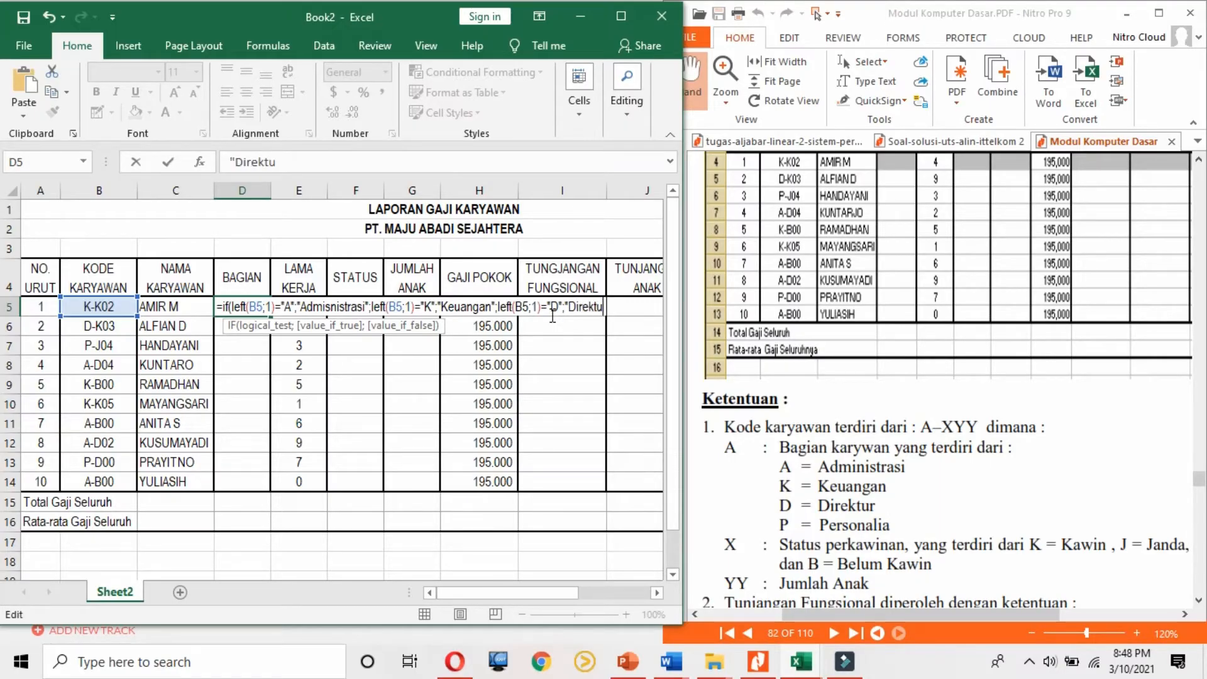
type("r\";\"Per")
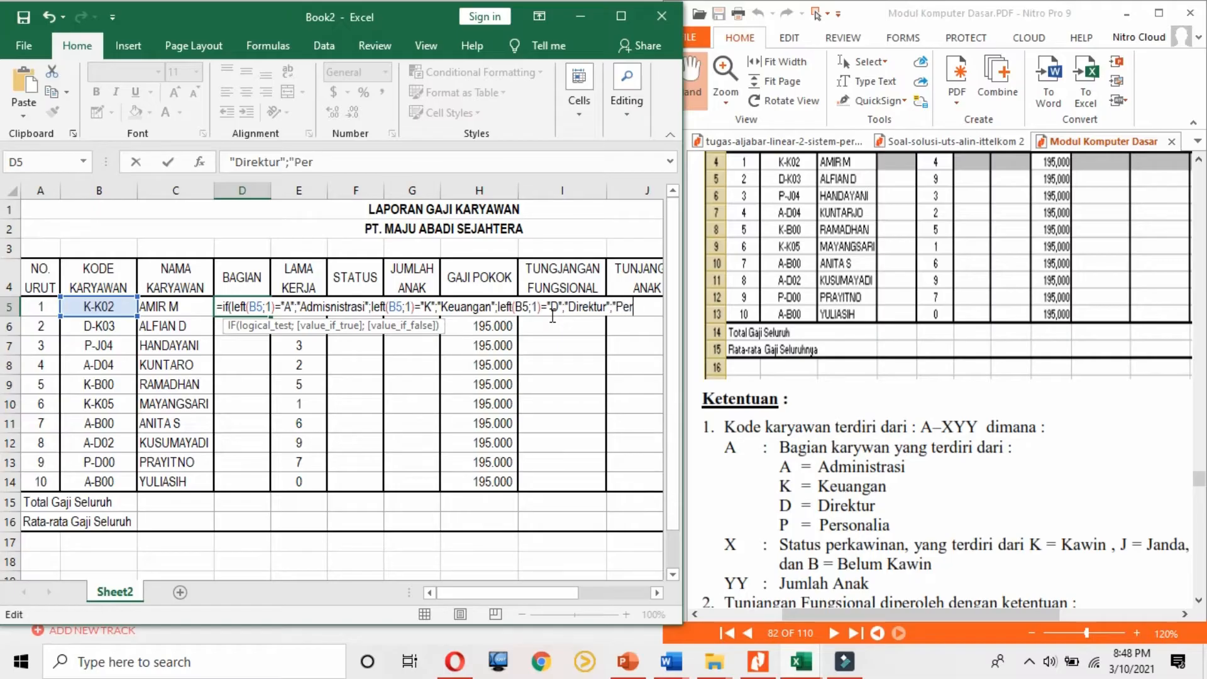
type("sonalia")
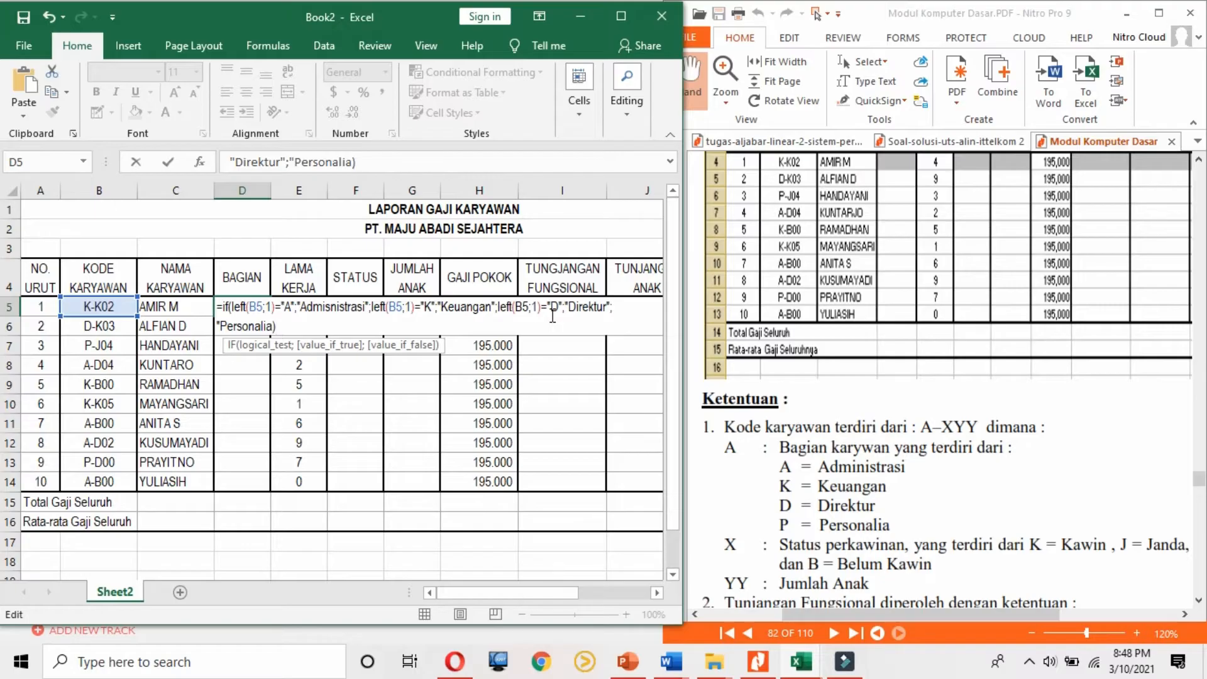
type(")")
Step: Nest the "K" and "D" tests of the D5 formula in their own if( functions, close the parentheses and enter it, accepting the proposed correction
left_click(373, 307)
type("if(")
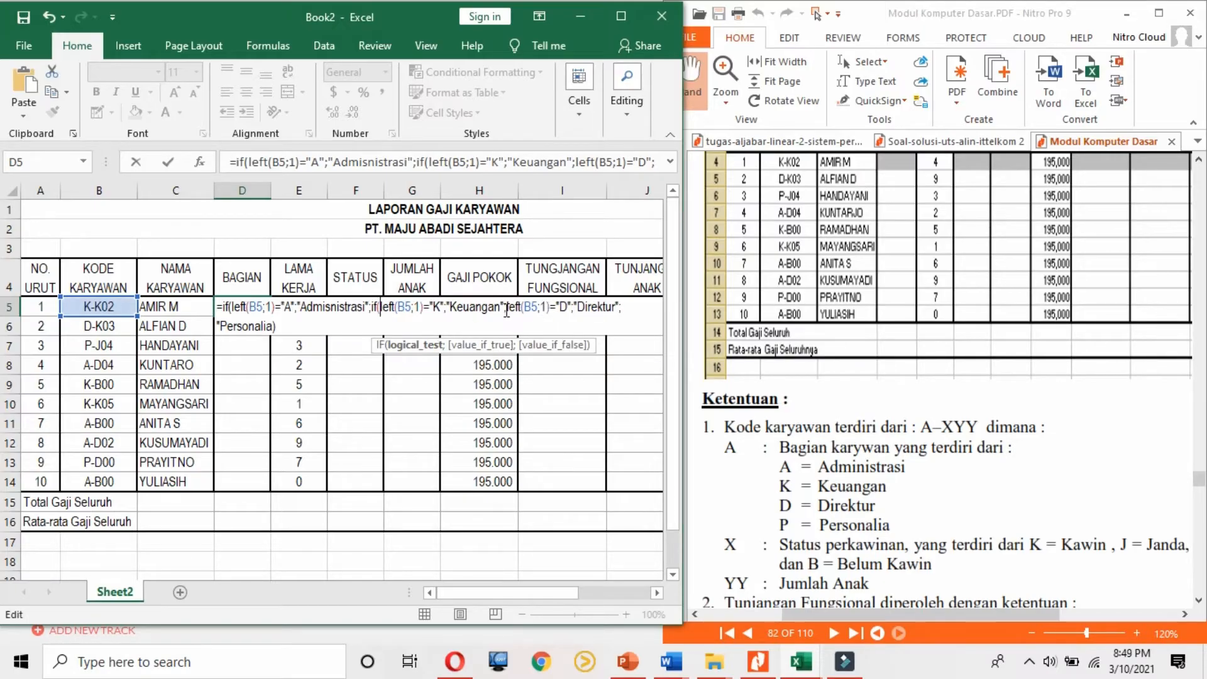
left_click(508, 308)
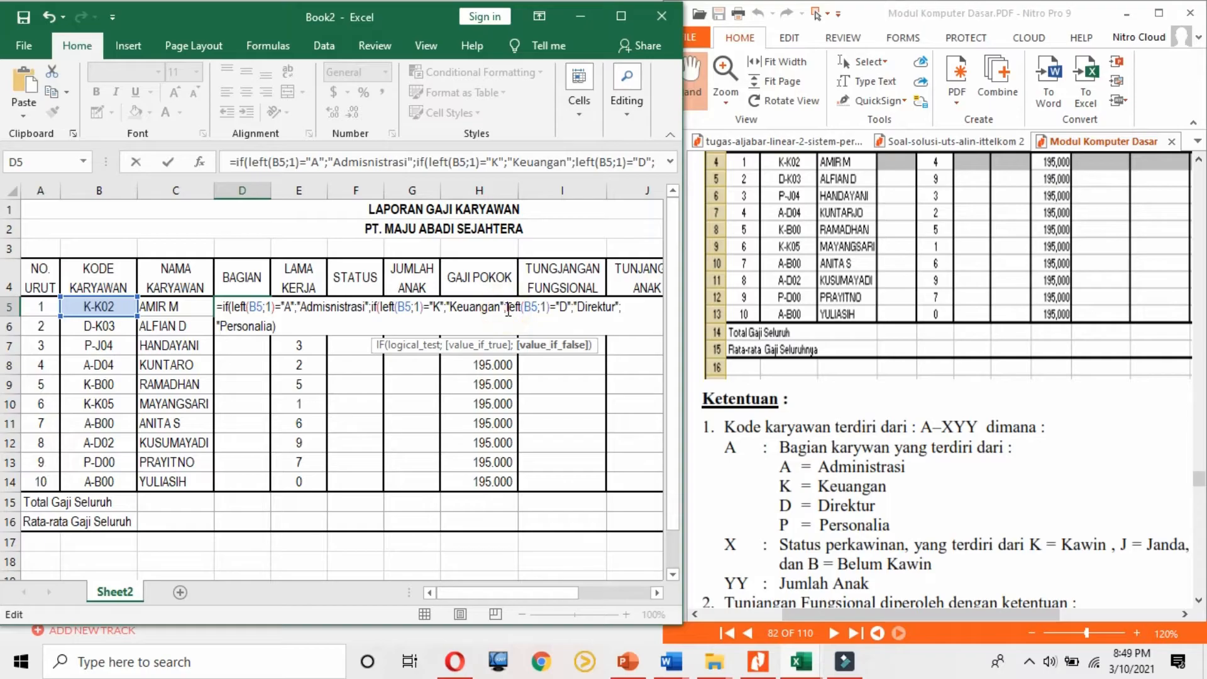
type("if(")
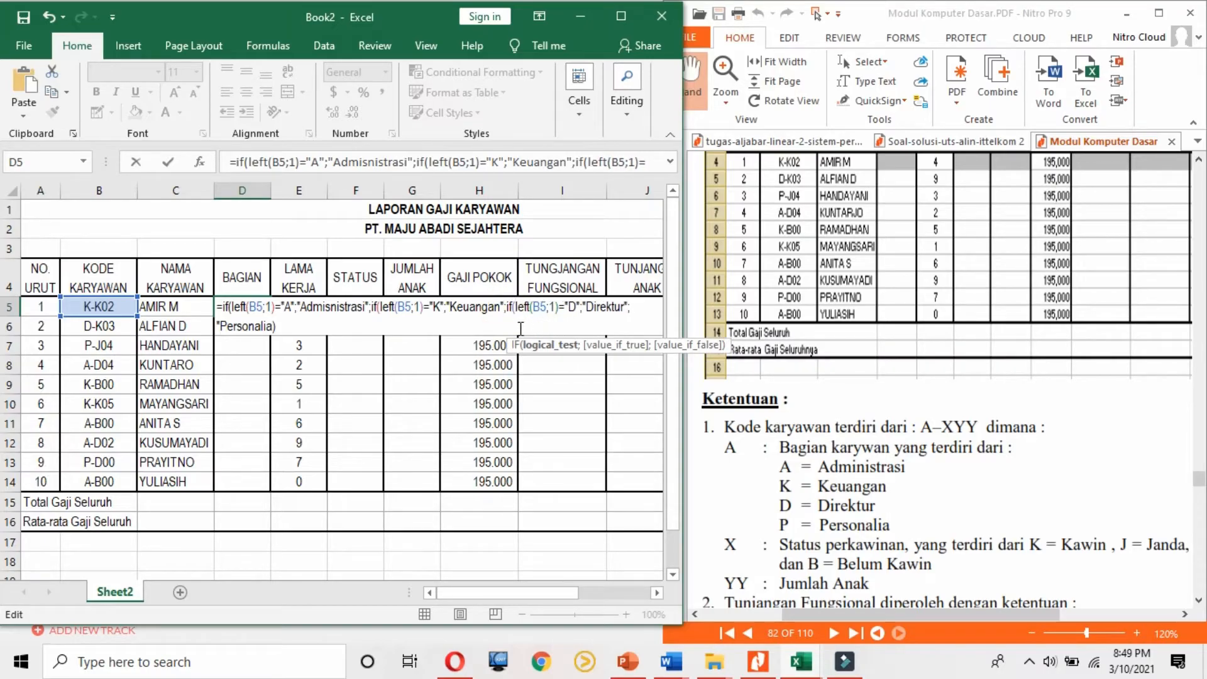
left_click(512, 327)
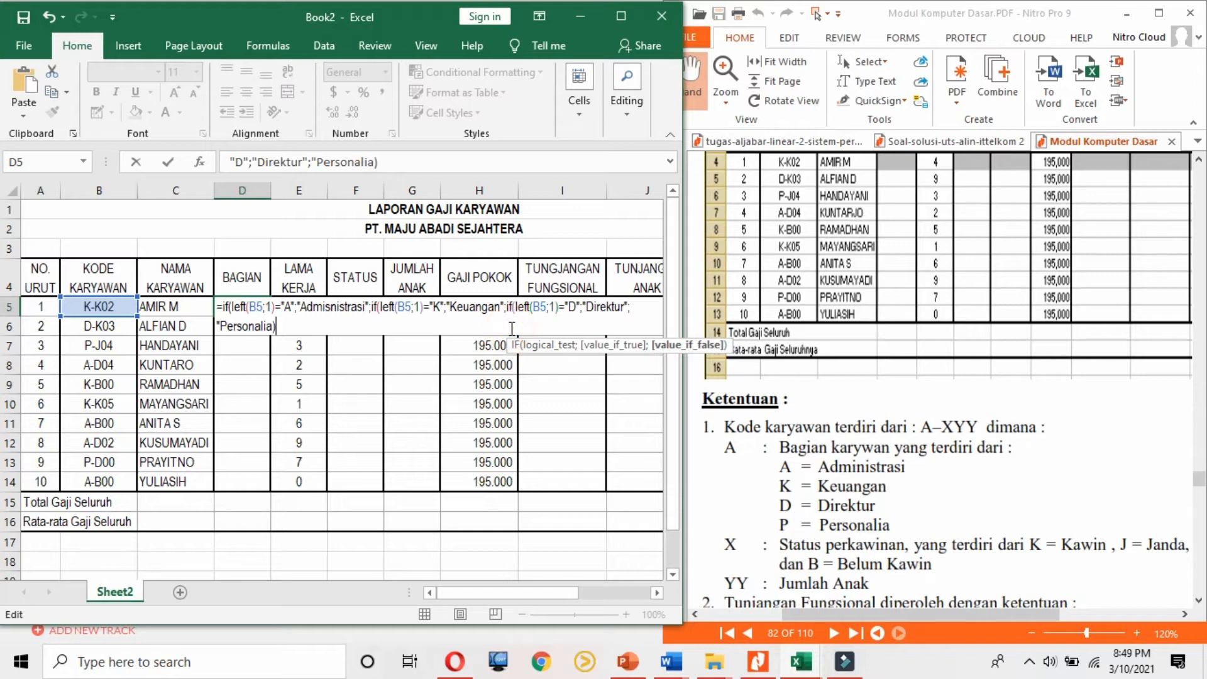
type("))")
key("Return")
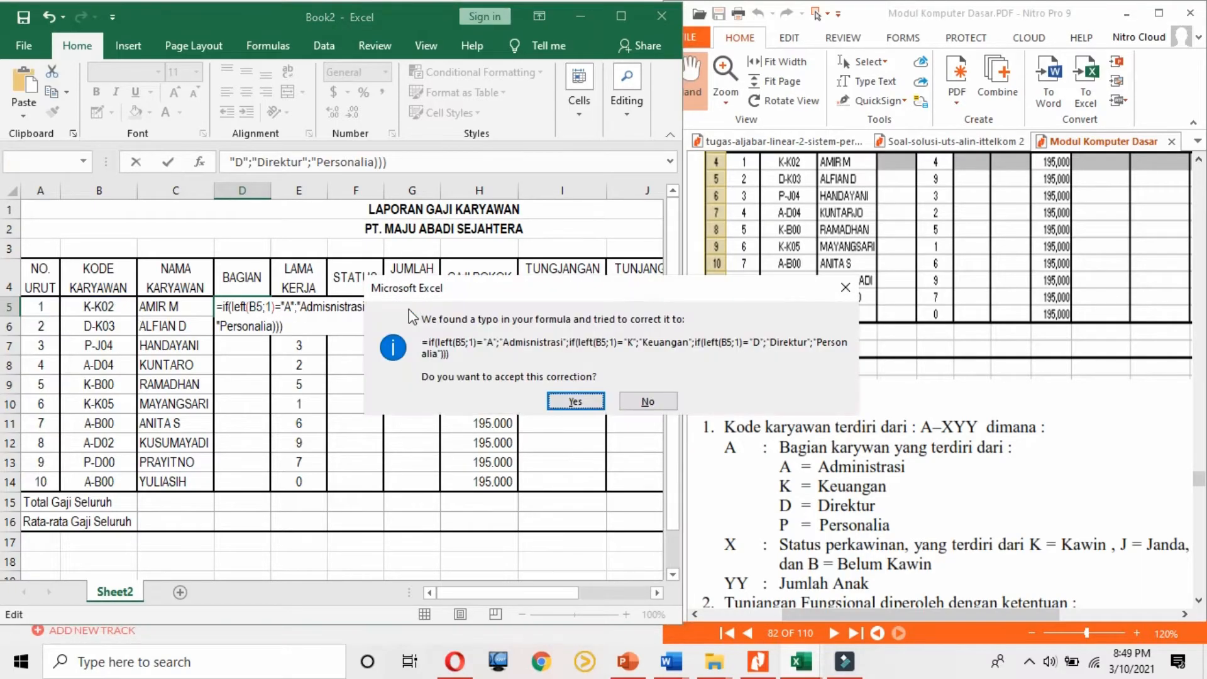
left_click(556, 406)
Step: Fill the BAGIAN formula from D5 down to D14 and widen column D to fit the department names
left_click(245, 306)
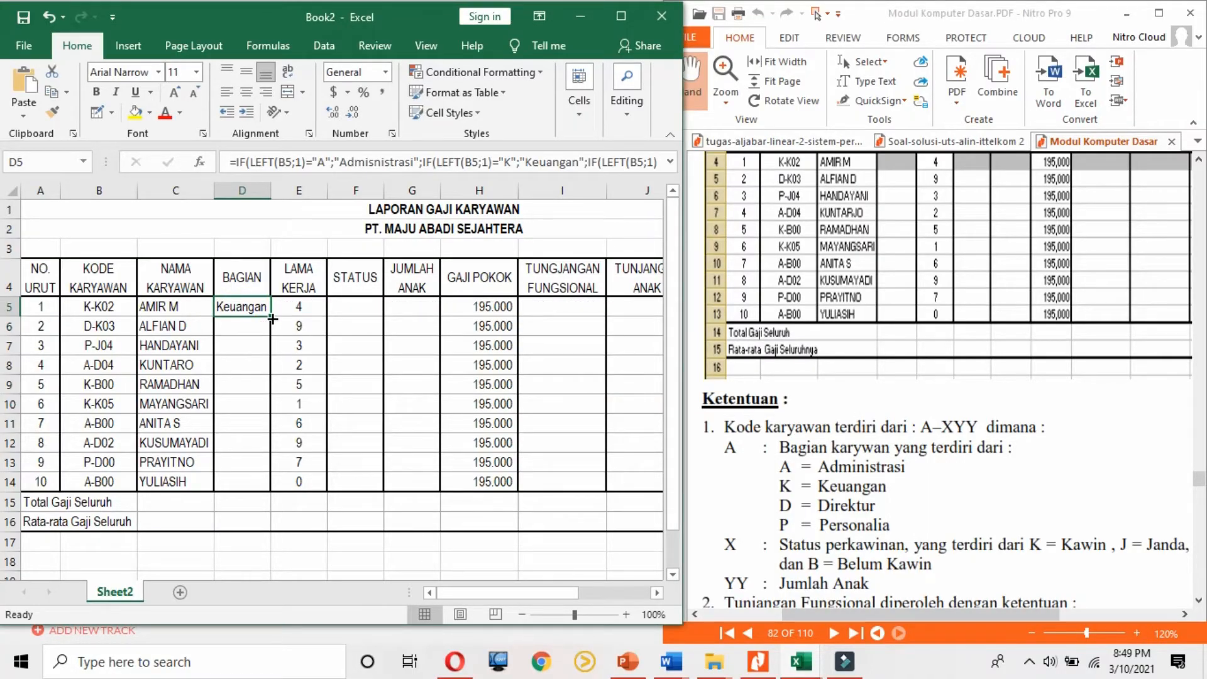
left_click_drag(272, 320, 272, 484)
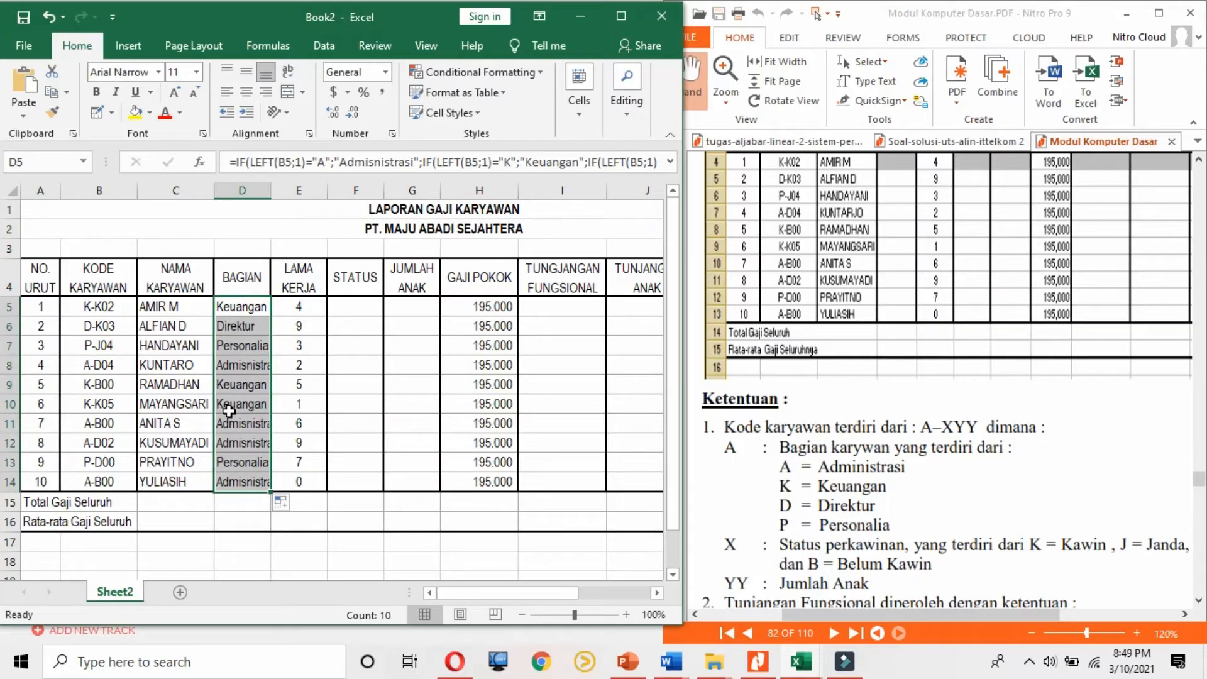
left_click_drag(271, 195, 293, 200)
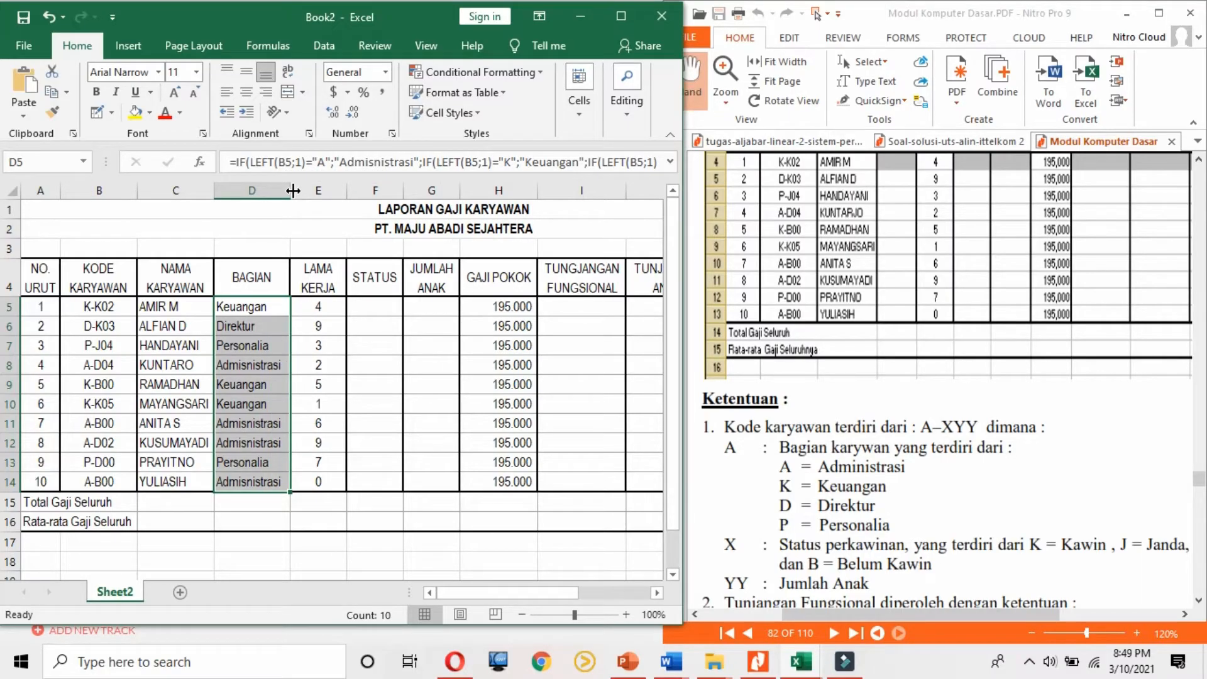
left_click(274, 345)
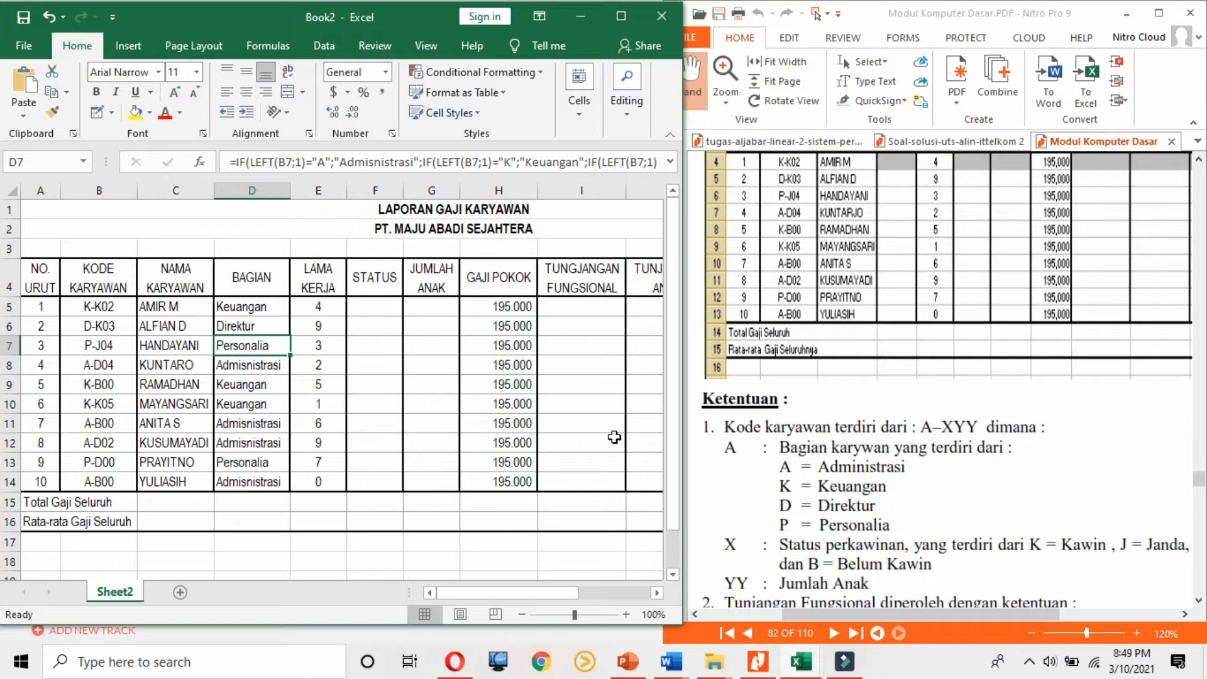
Step: Start the STATUS formula in F5 with =if(mid(B5;3,1)="K to test the employee code's third character
left_click(385, 311)
type("=")
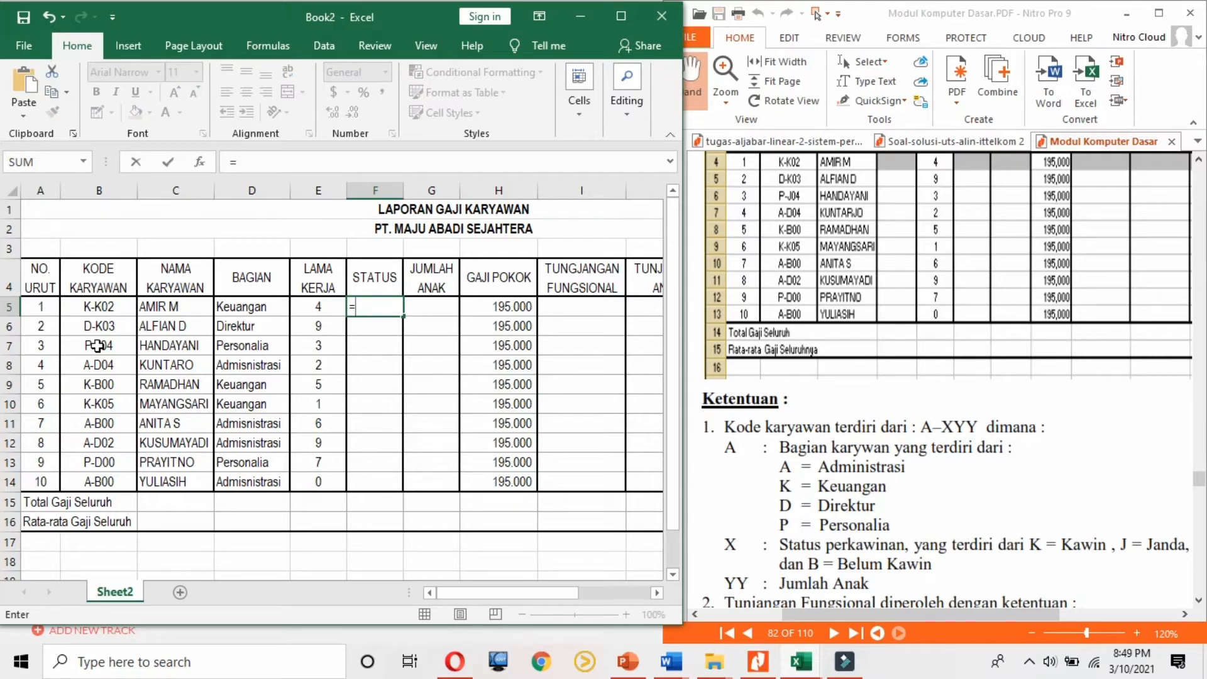
type("if(")
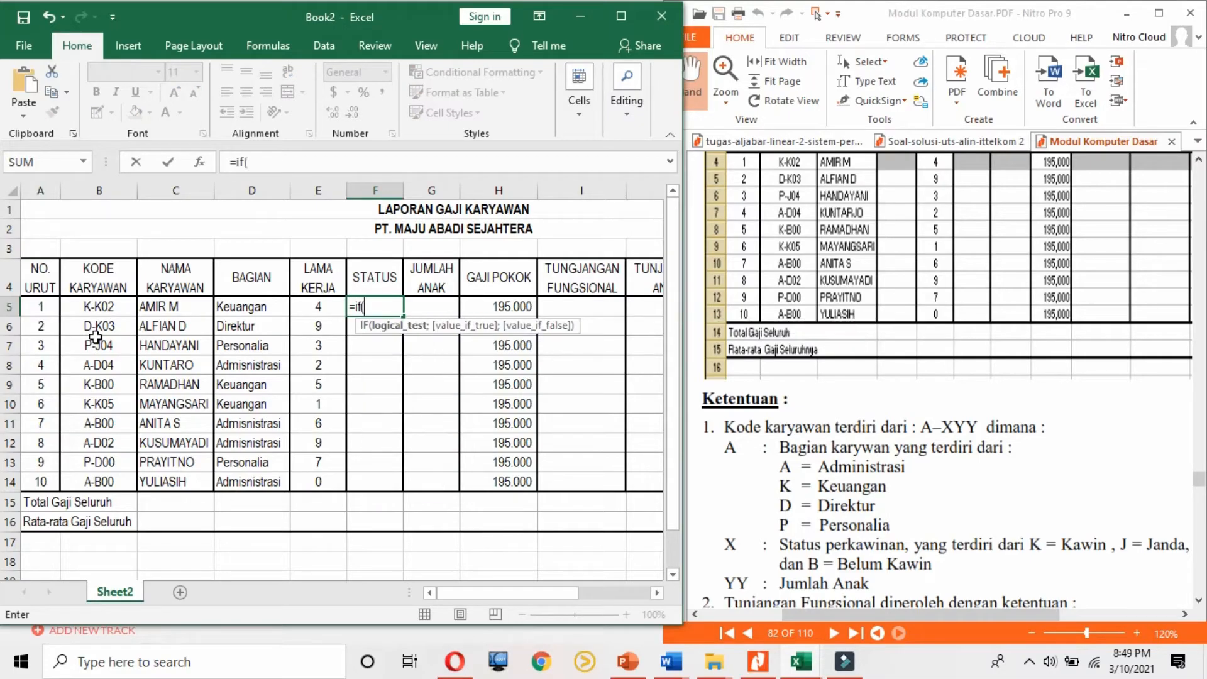
type("mid(")
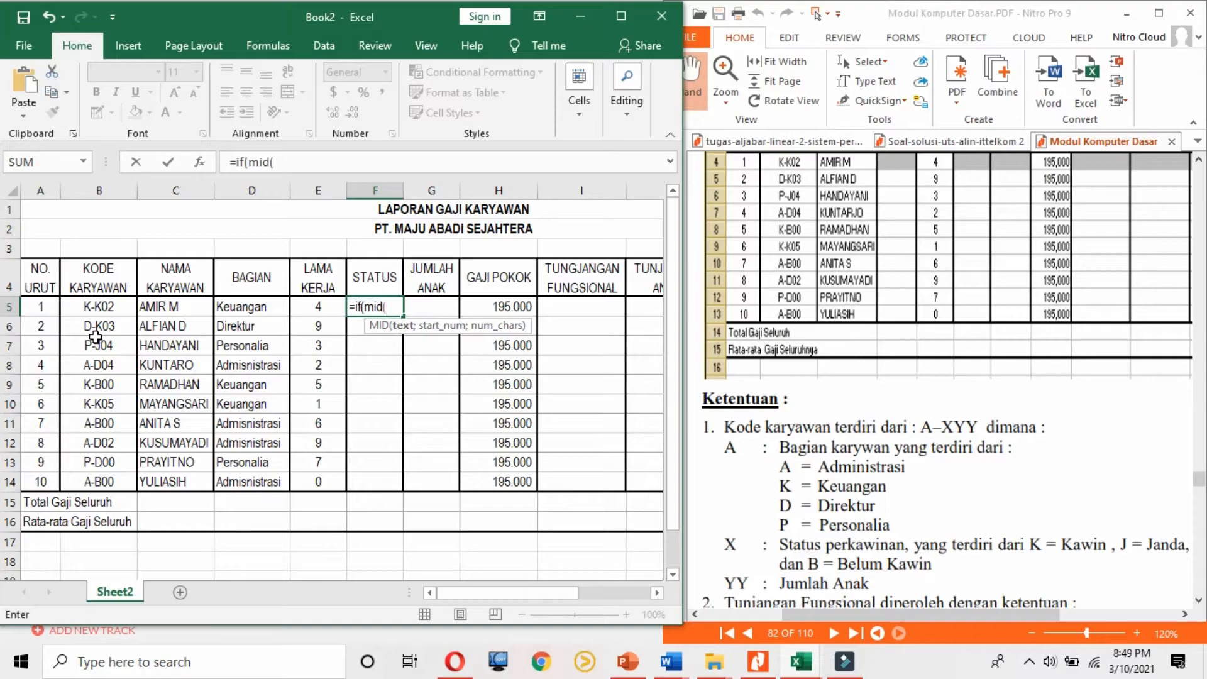
left_click(98, 309)
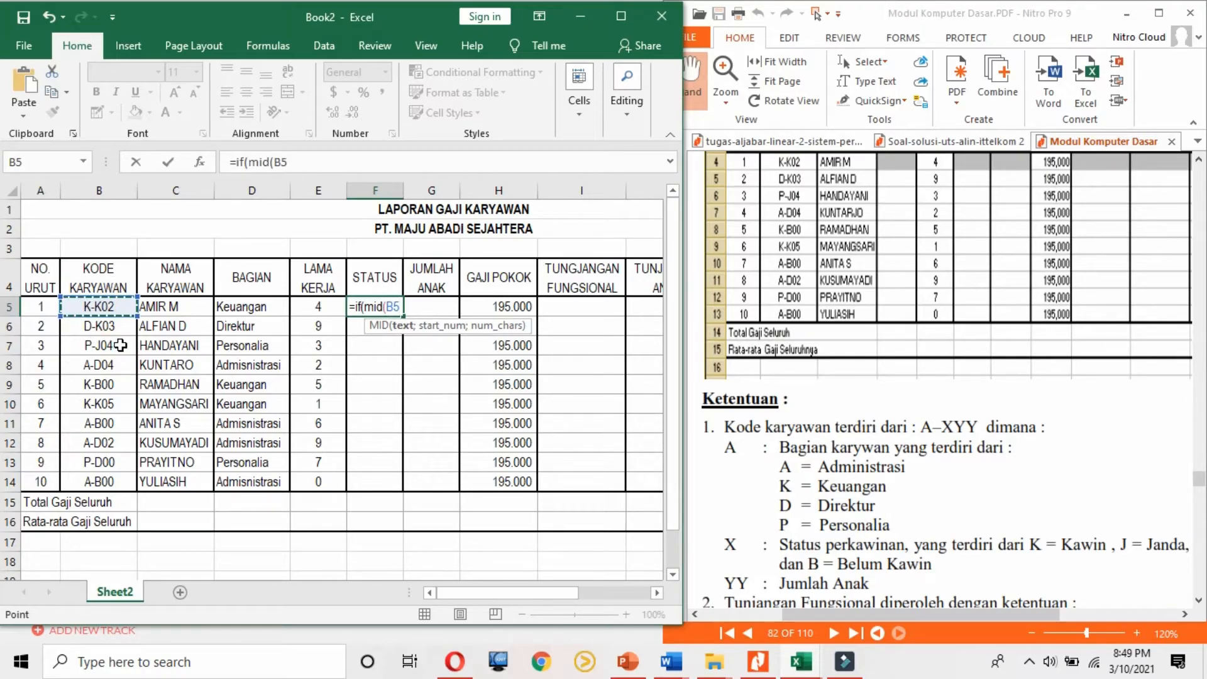
type(";")
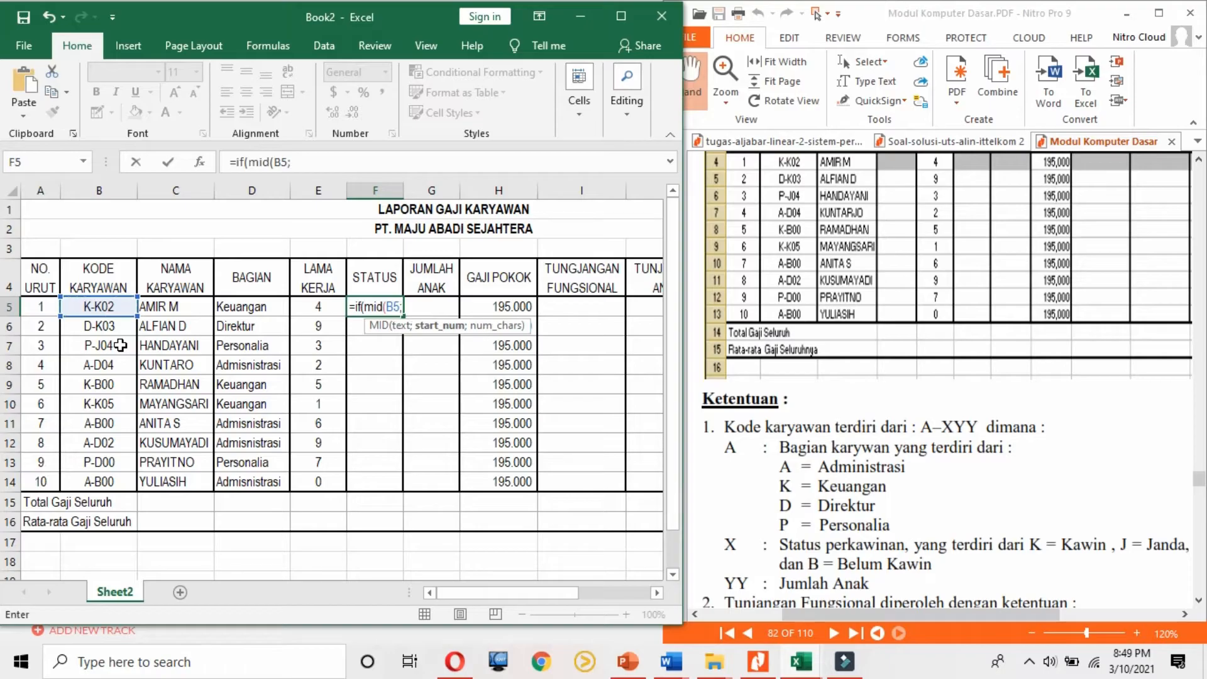
type("3,1)=\"")
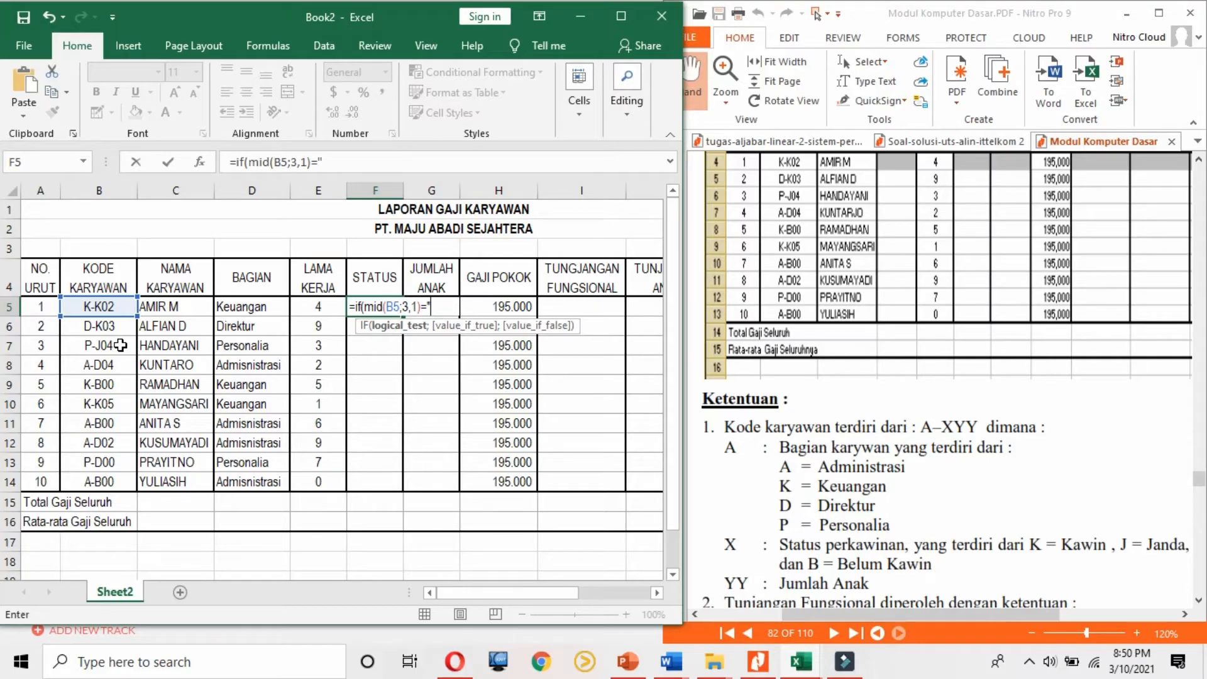
type("K")
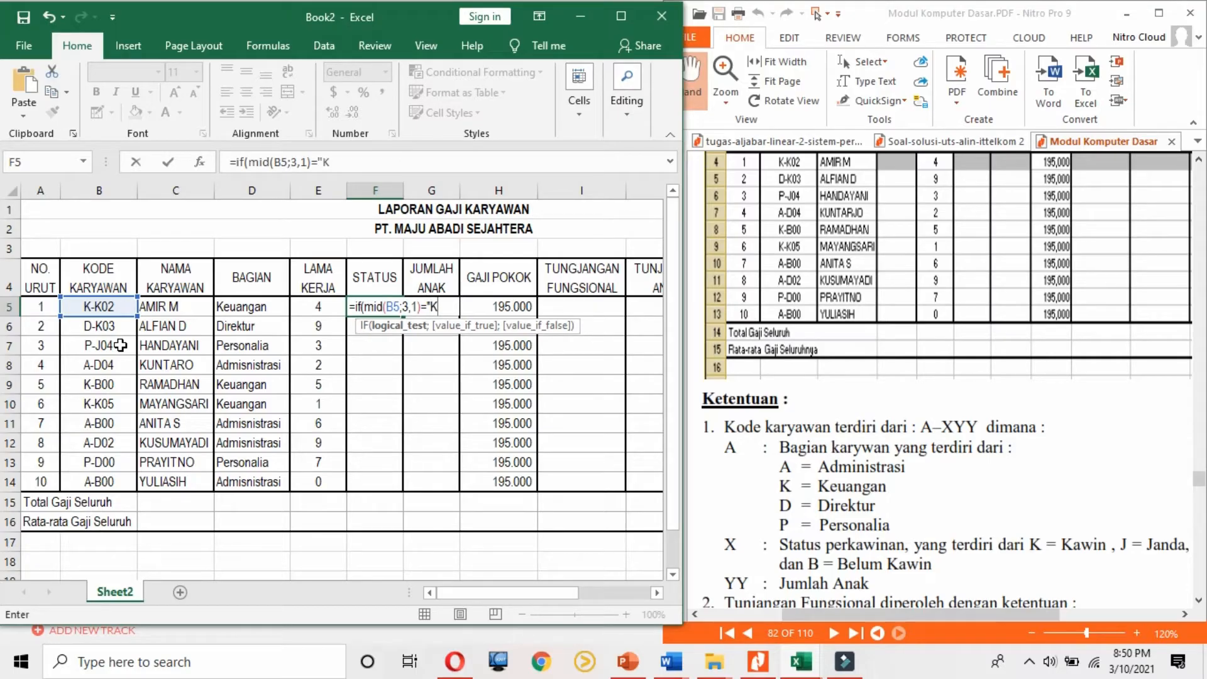
Step: Check the marital status codes in the PDF at 100% zoom and complete the F5 formula's "K" test with the result "Kawin"
left_click(857, 622)
scroll(880, 617, "right", 4)
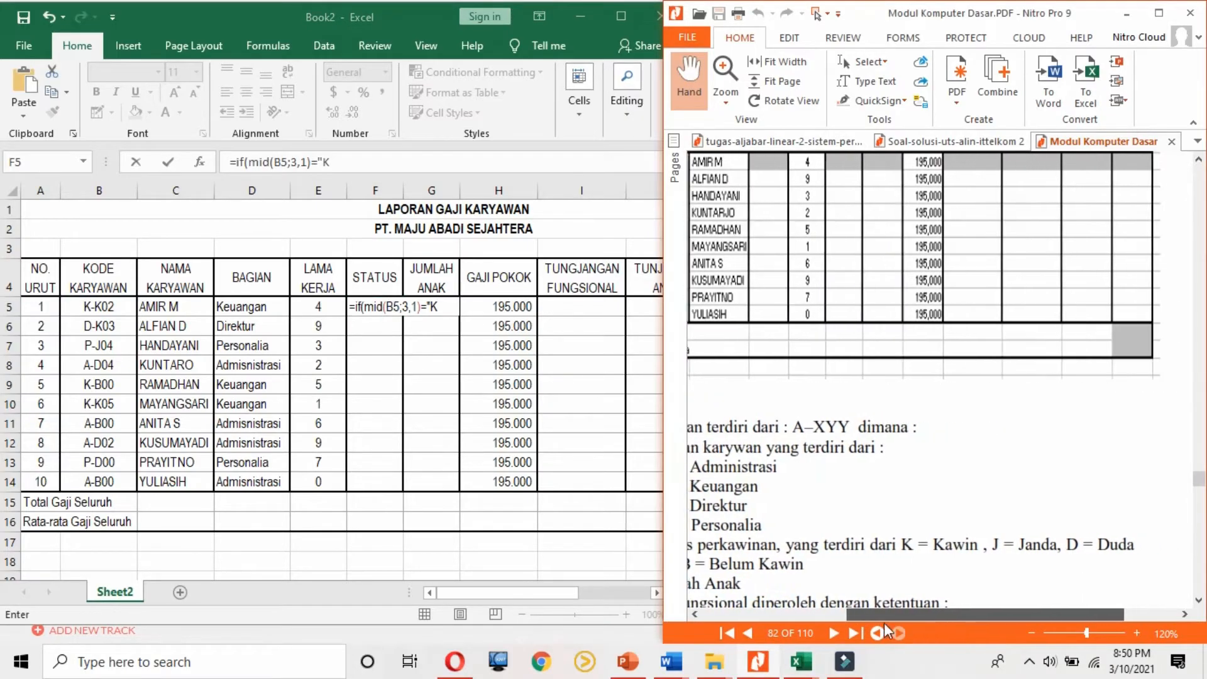
scroll(861, 623, "left", 4)
scroll(875, 621, "right", 2)
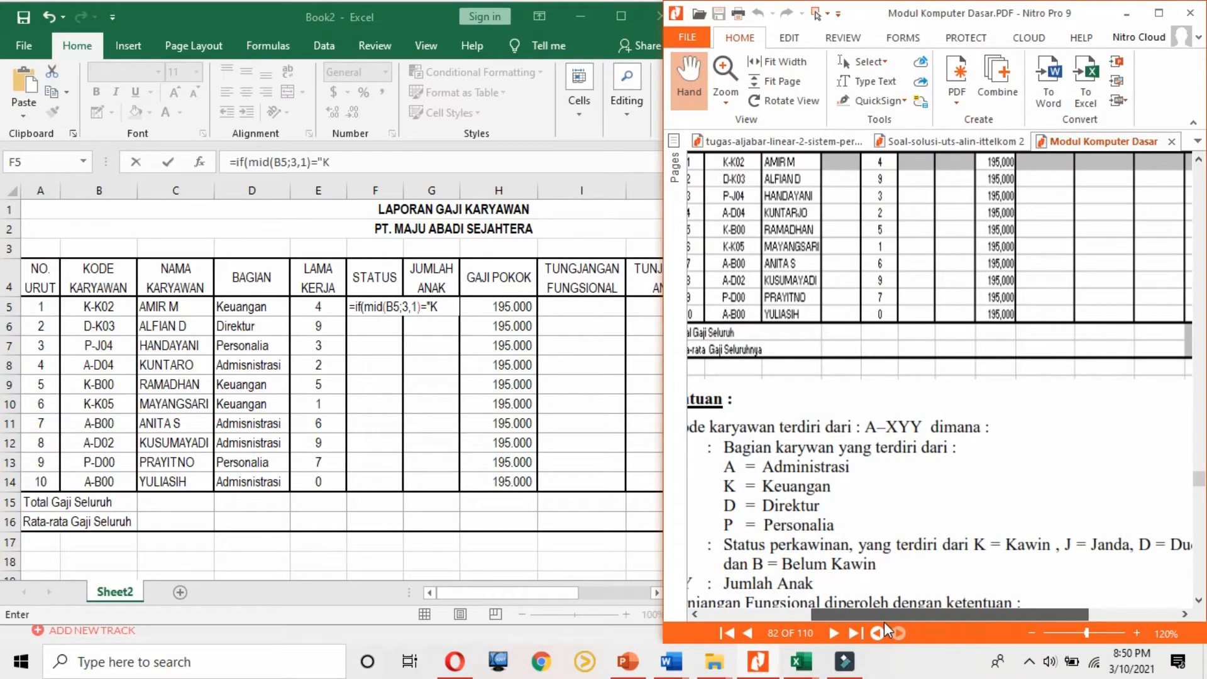
left_click(1085, 633)
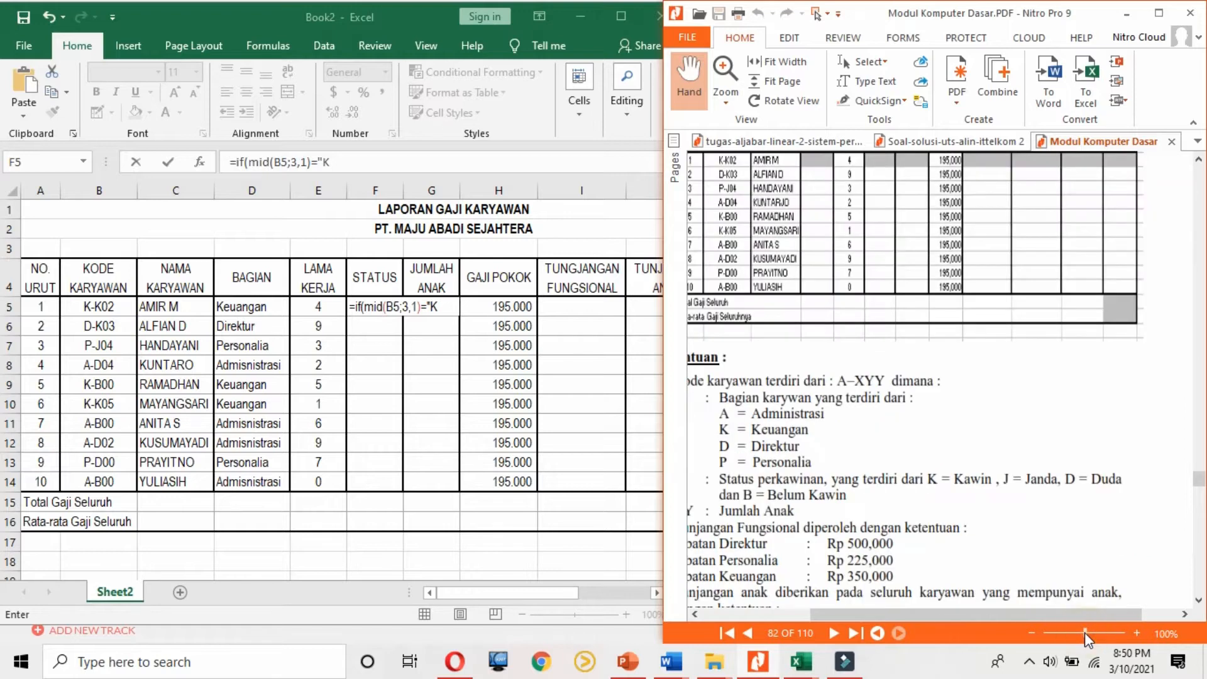
left_click_drag(998, 616, 975, 623)
left_click(342, 163)
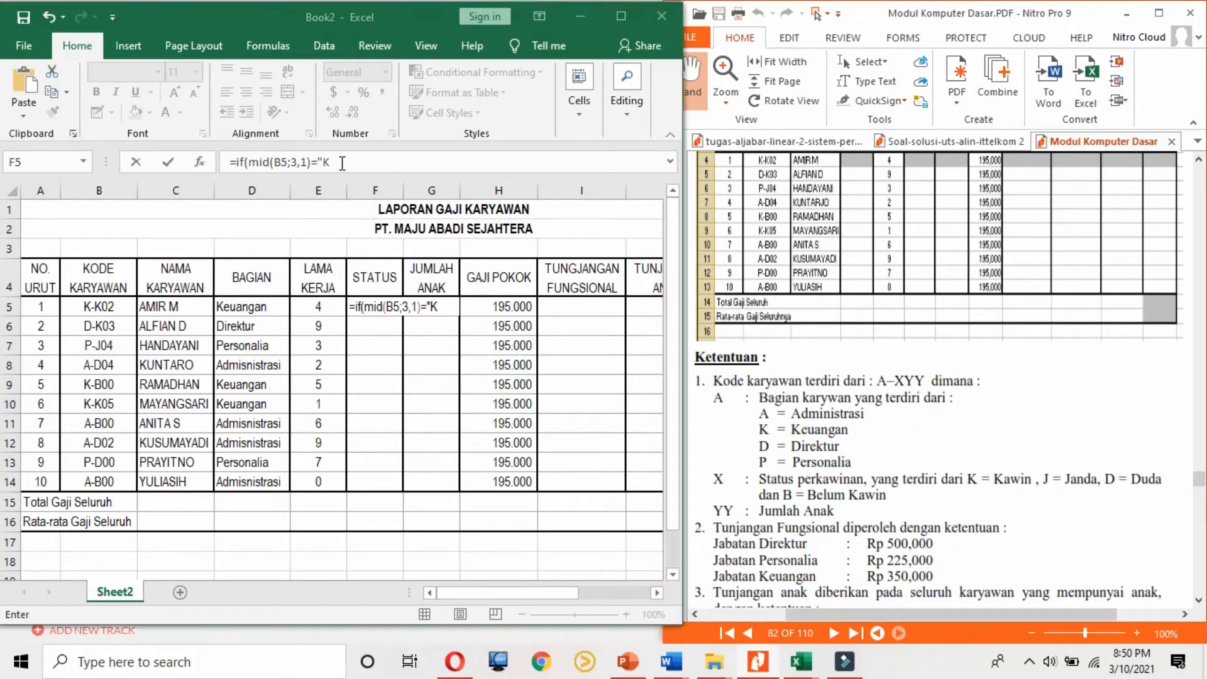
type("\"")
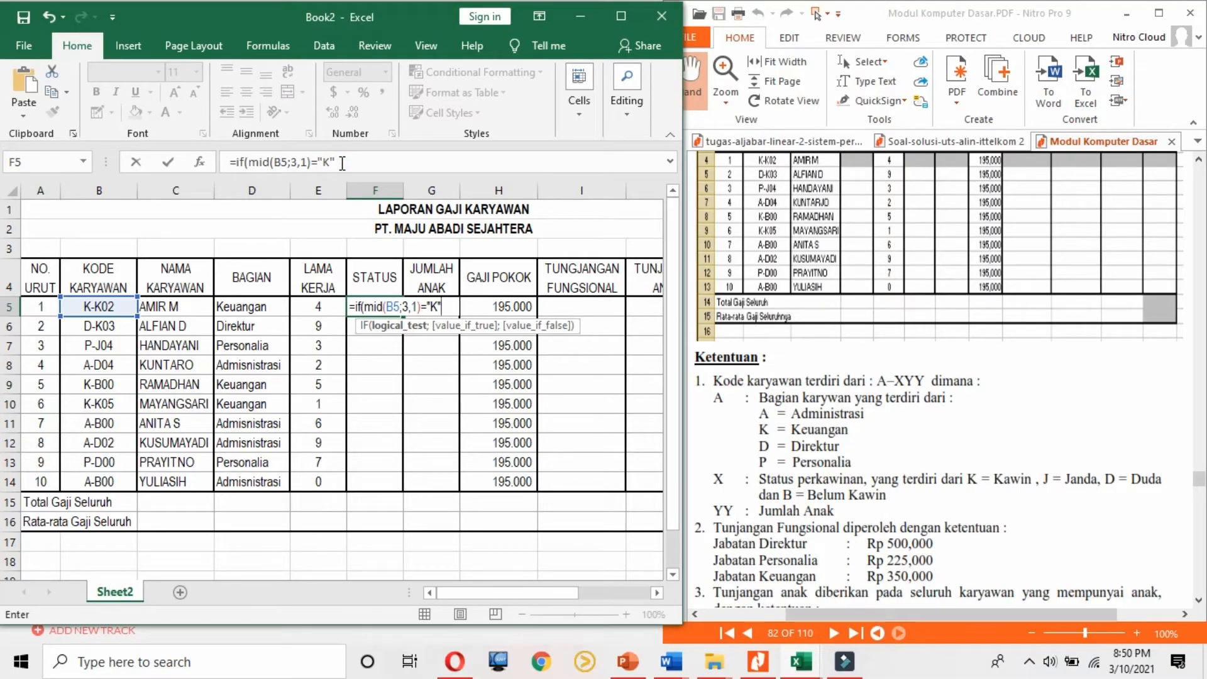
type(";\"Kaw")
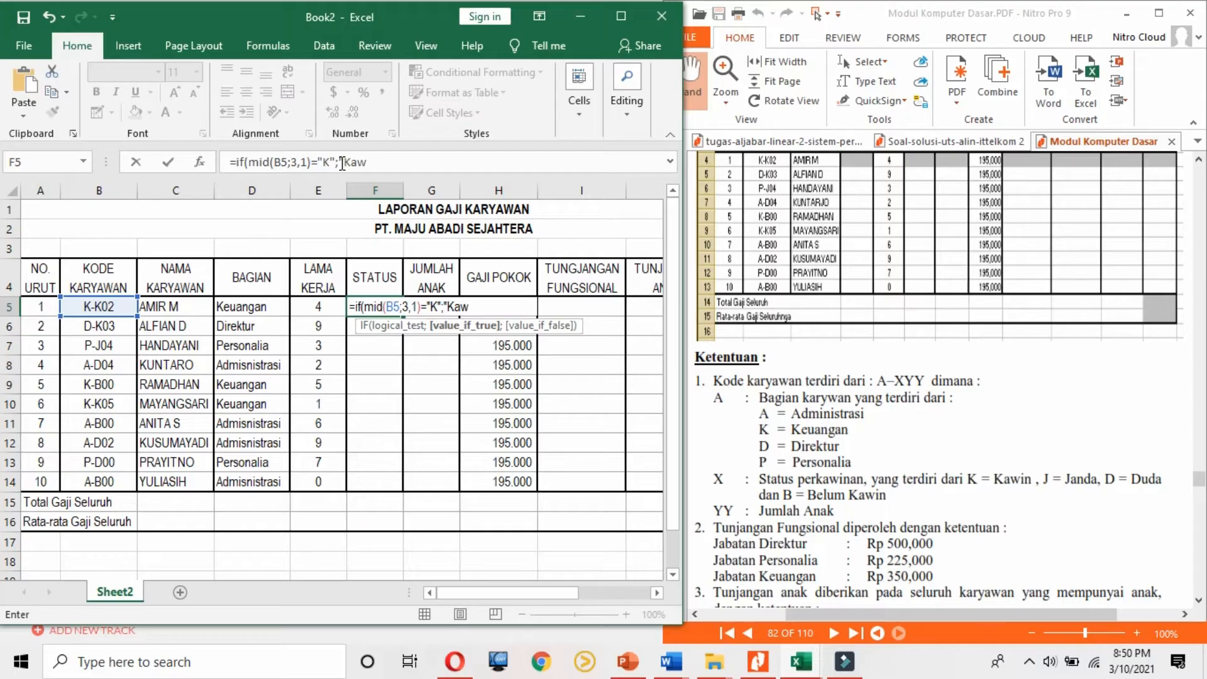
type("in\";")
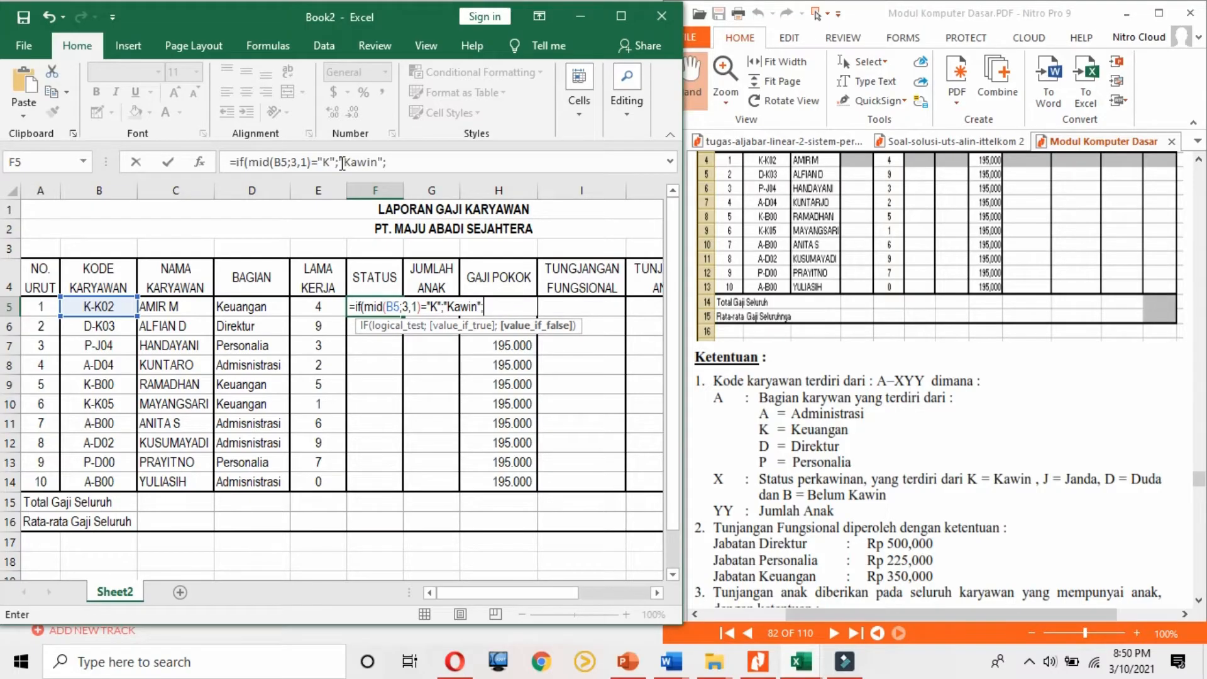
Step: Add a nested if( to the F5 formula, reusing the mid(B5;3,1) test with "J" and the result "Janda"
type("if(")
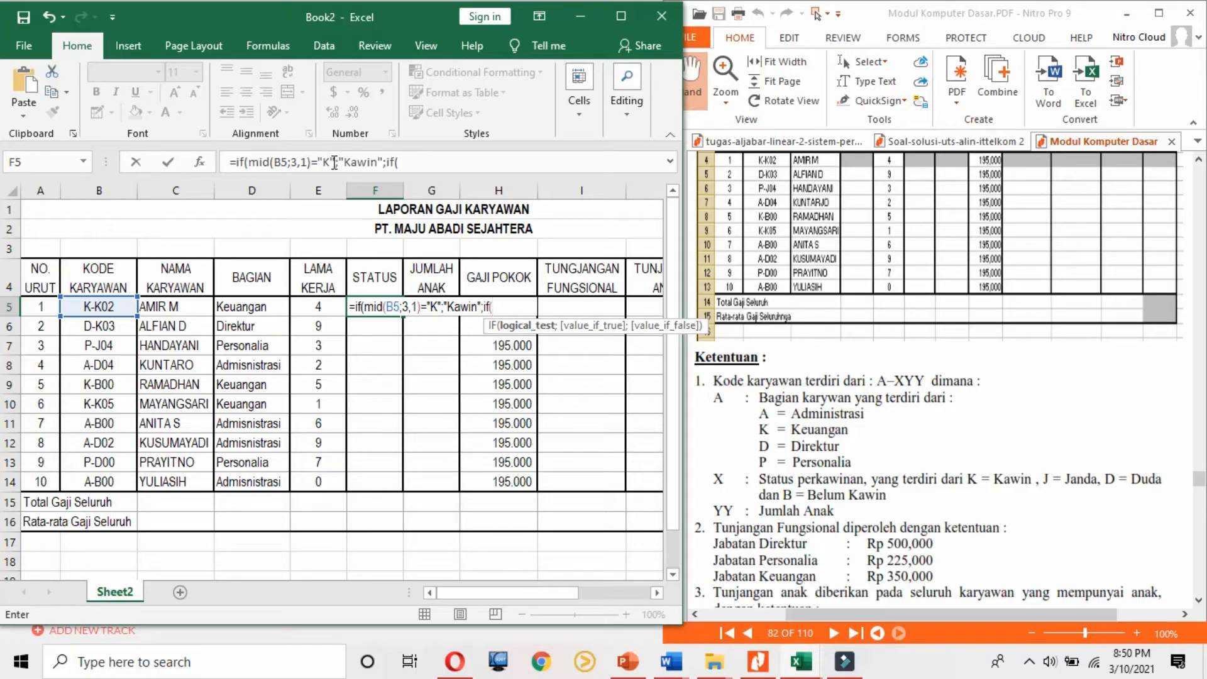
left_click_drag(331, 162, 253, 162)
key("ctrl+c")
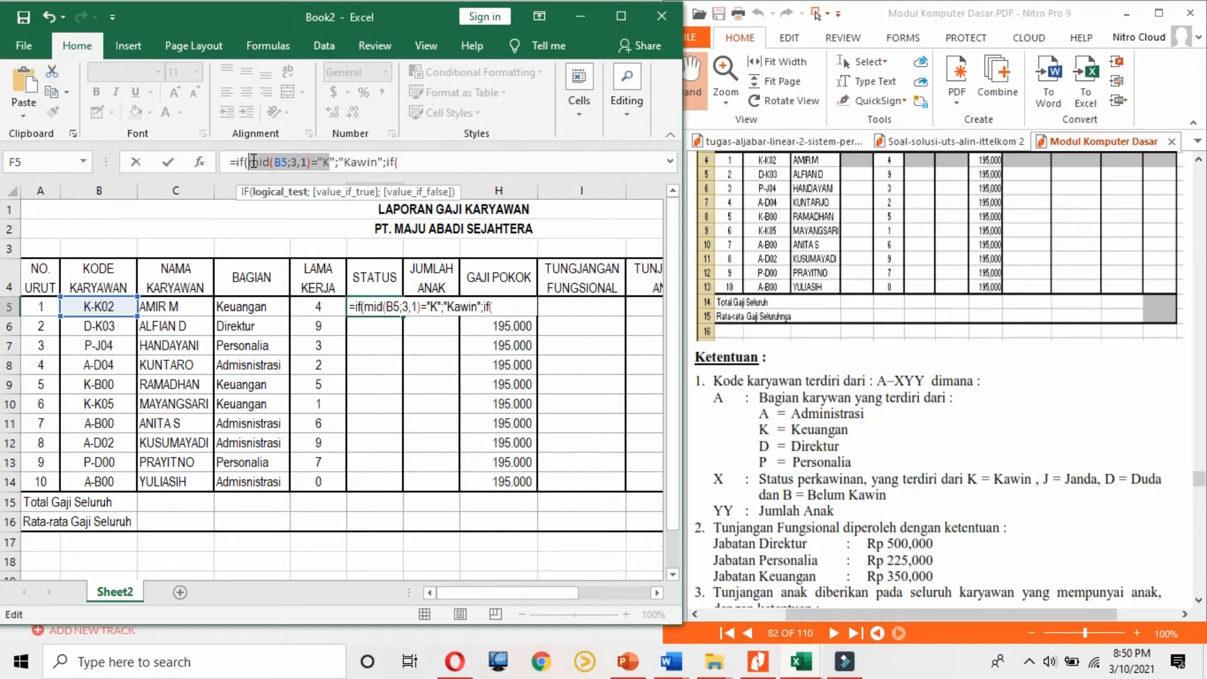
left_click(410, 162)
key("BackSpace")
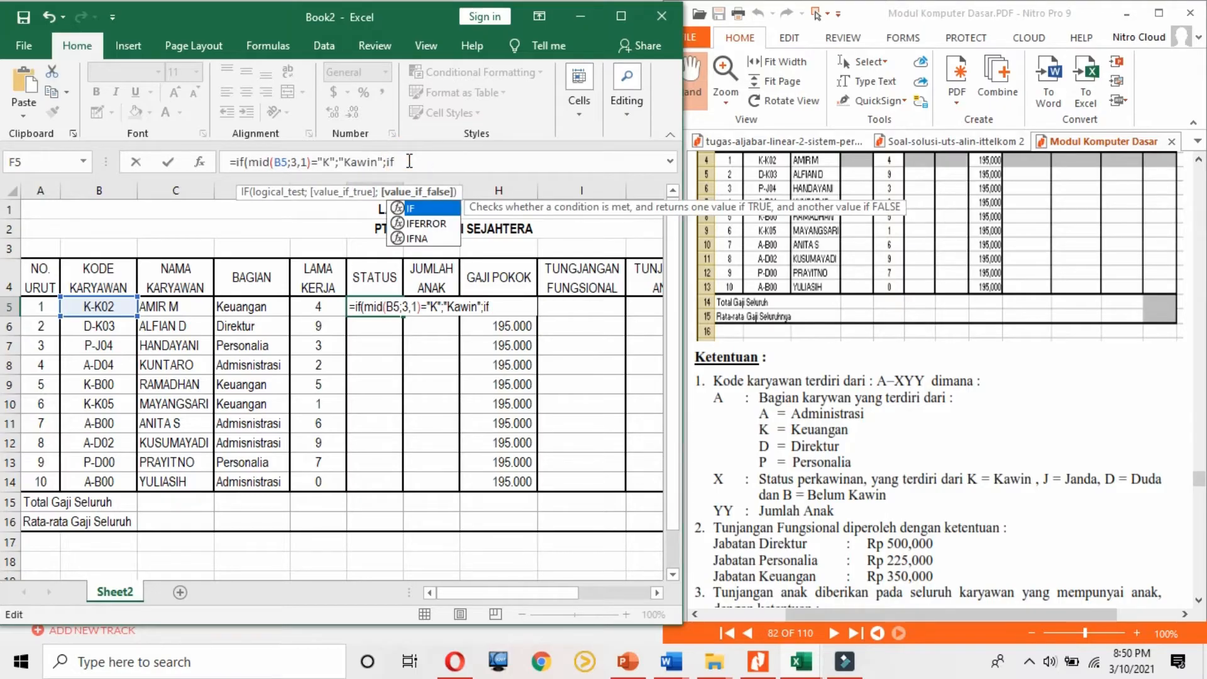
type("(")
key("ctrl+v")
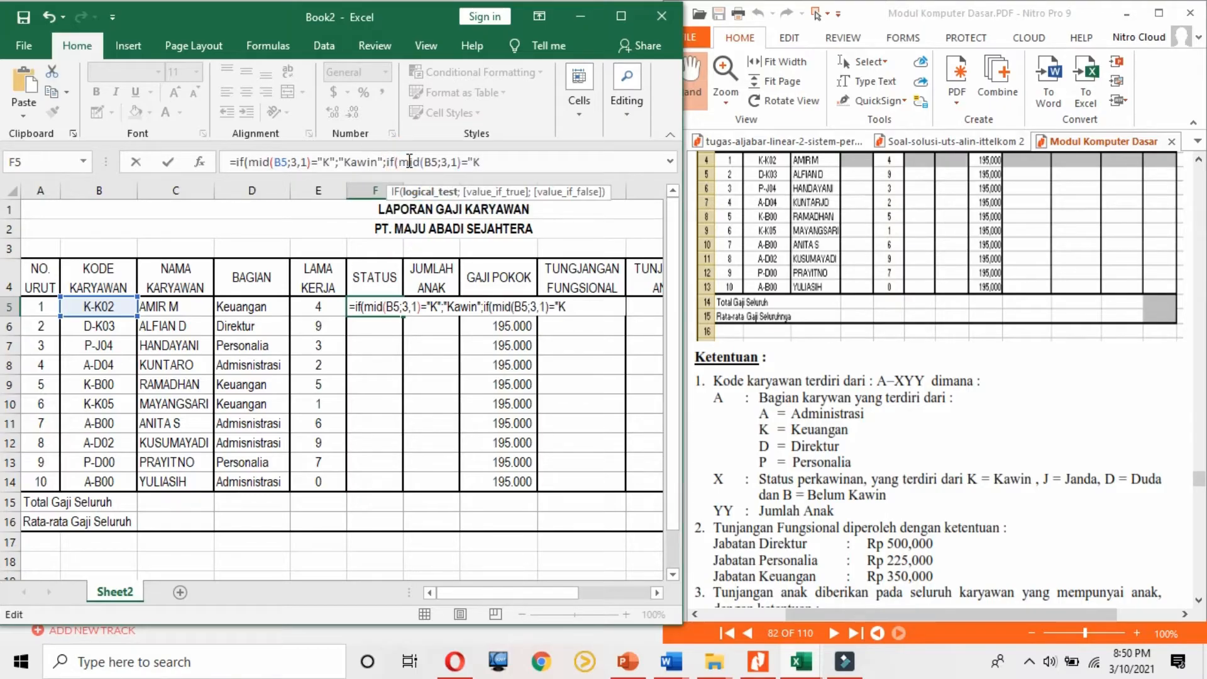
key("BackSpace")
type("J\";\"")
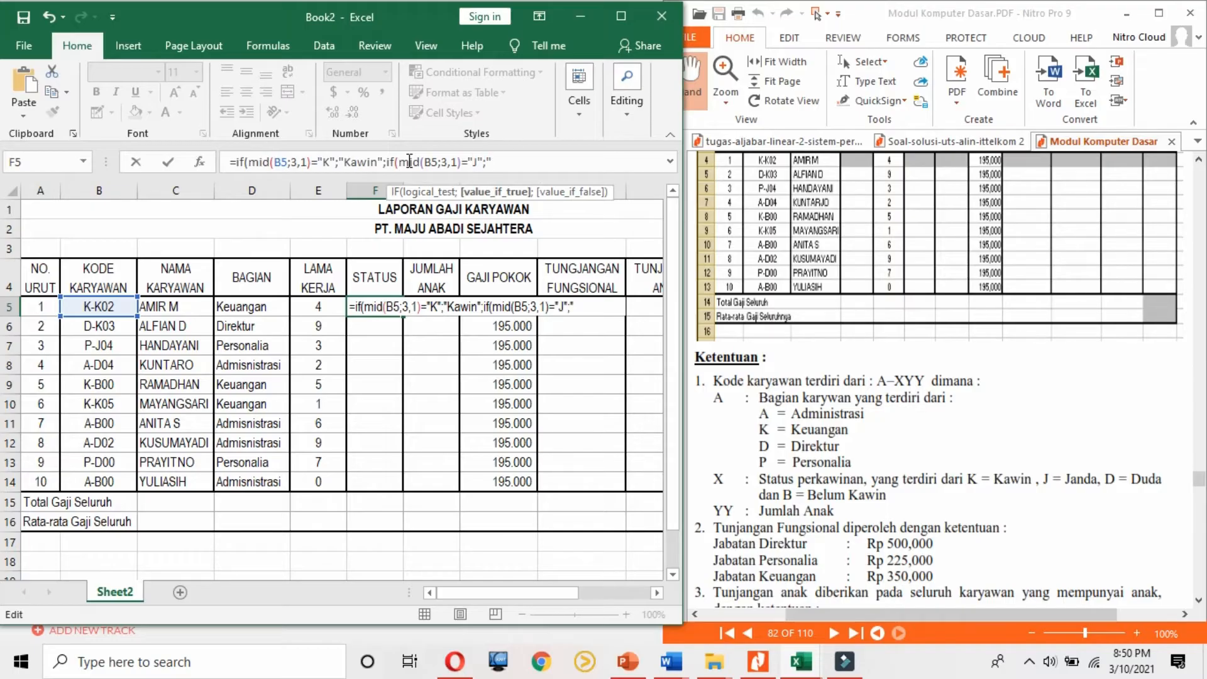
type("Janda\";")
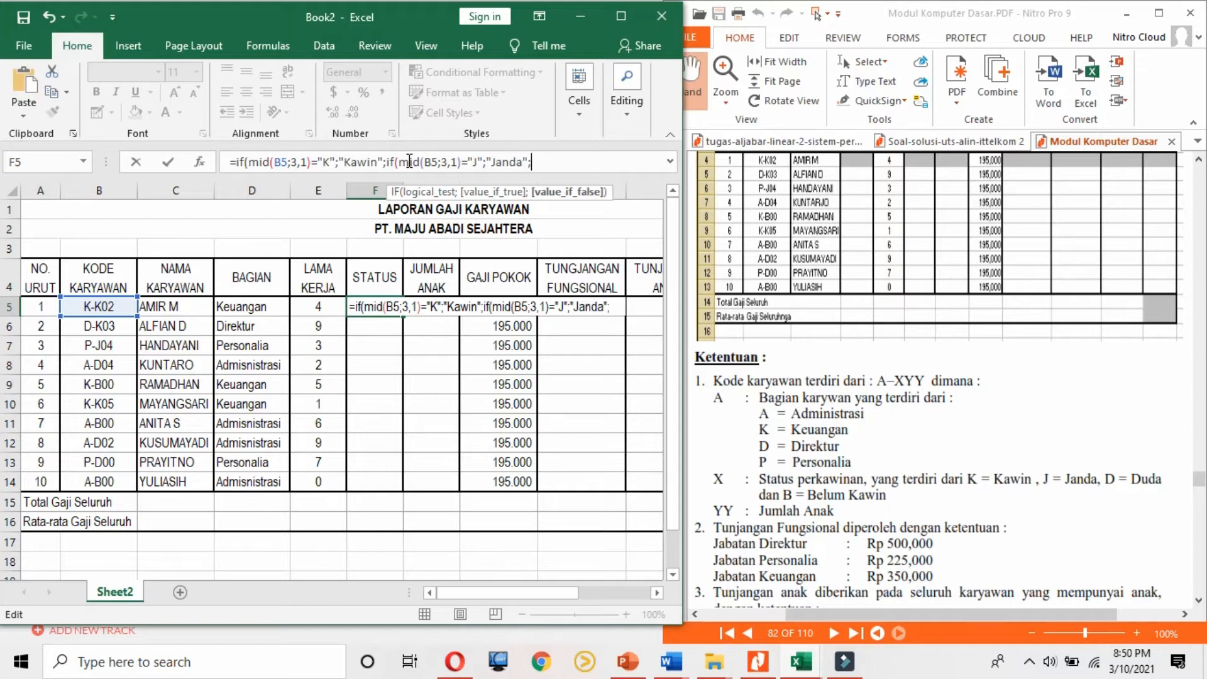
type("mid(B5;3,1)=\"K")
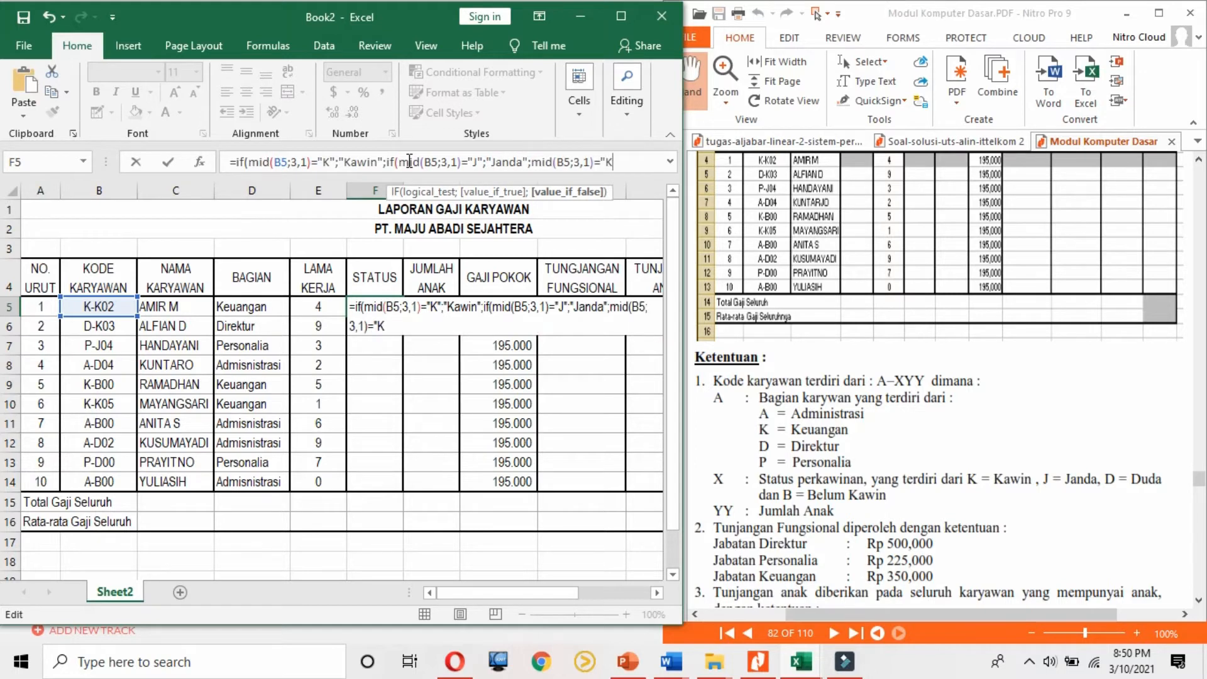
key("BackSpace")
key("BackSpace")
key("BackSpace")
key("BackSpace")
key("BackSpace")
key("BackSpace")
key("BackSpace")
key("BackSpace")
key("BackSpace")
key("BackSpace")
key("BackSpace")
key("BackSpace")
key("BackSpace")
key("BackSpace")
Step: Add a third nested if( to the F5 formula, testing mid(B5;3,1) against "D" with the result "Duda"
type("if(")
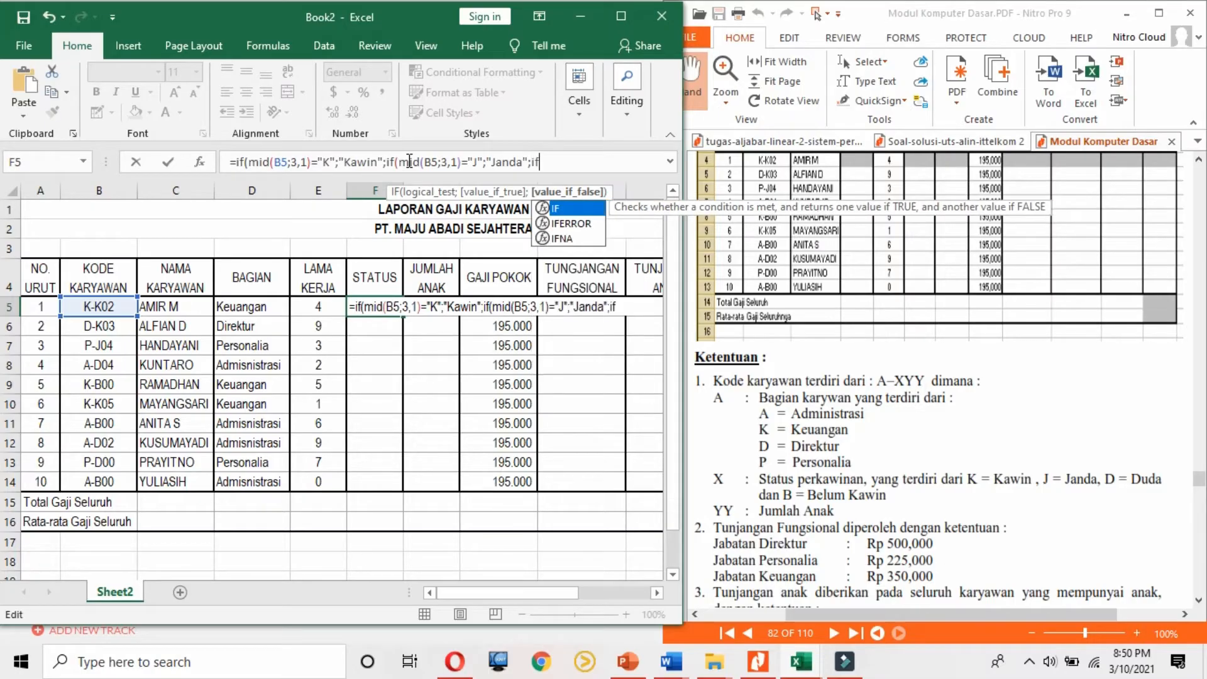
type("mid(B5;3,1)=\"K")
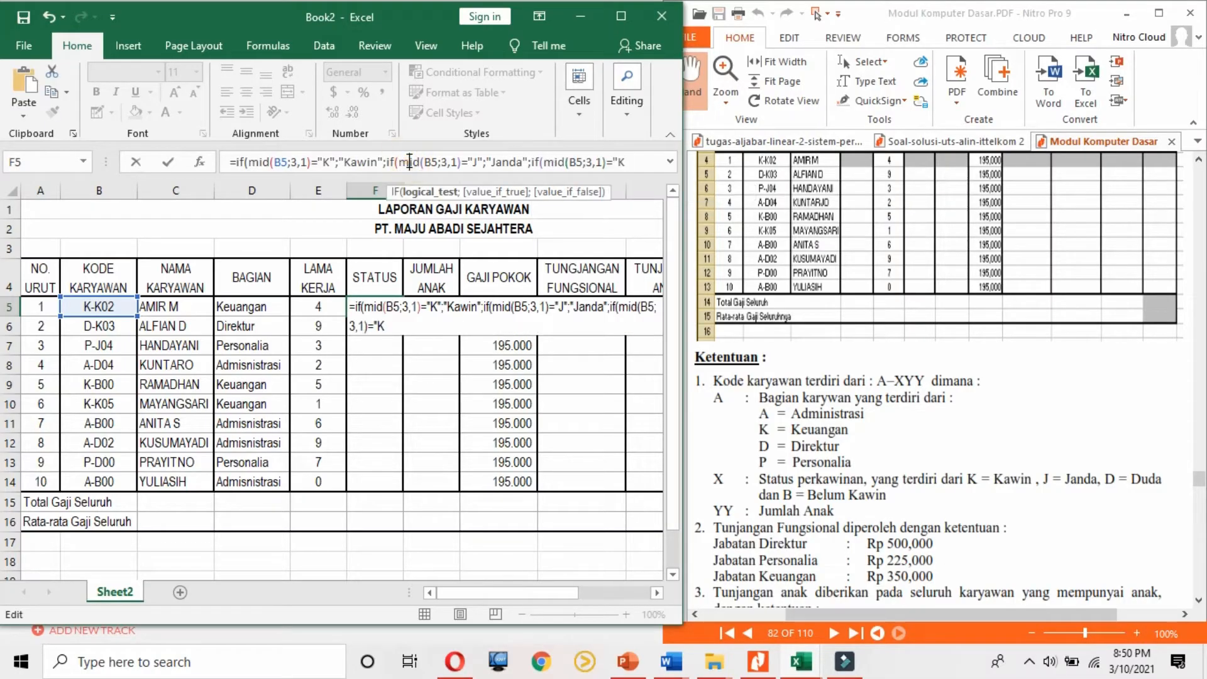
left_click(621, 162)
key("BackSpace")
type("D")
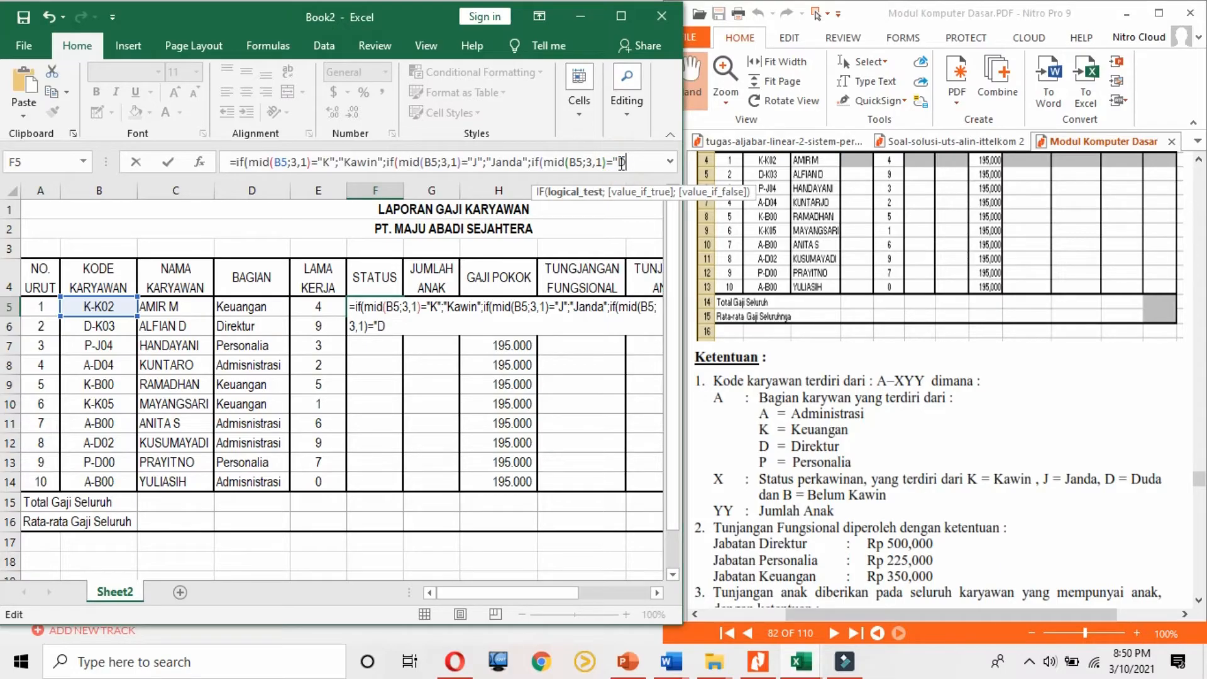
type("\";\"")
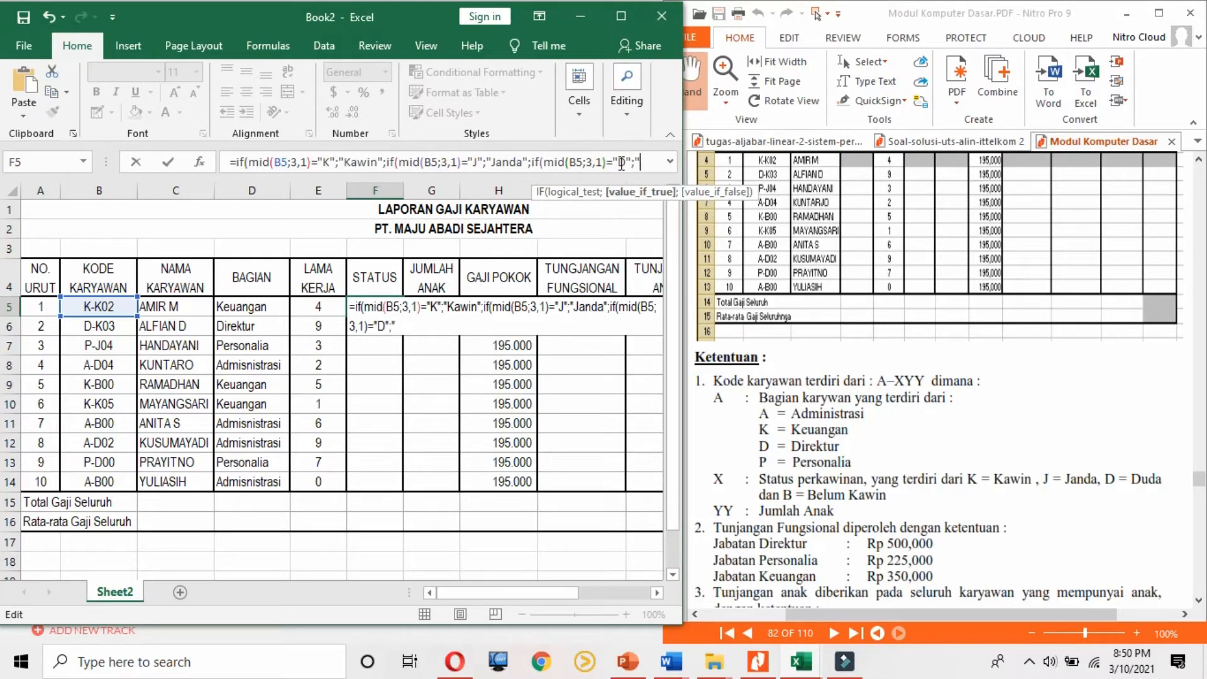
type("Duda")
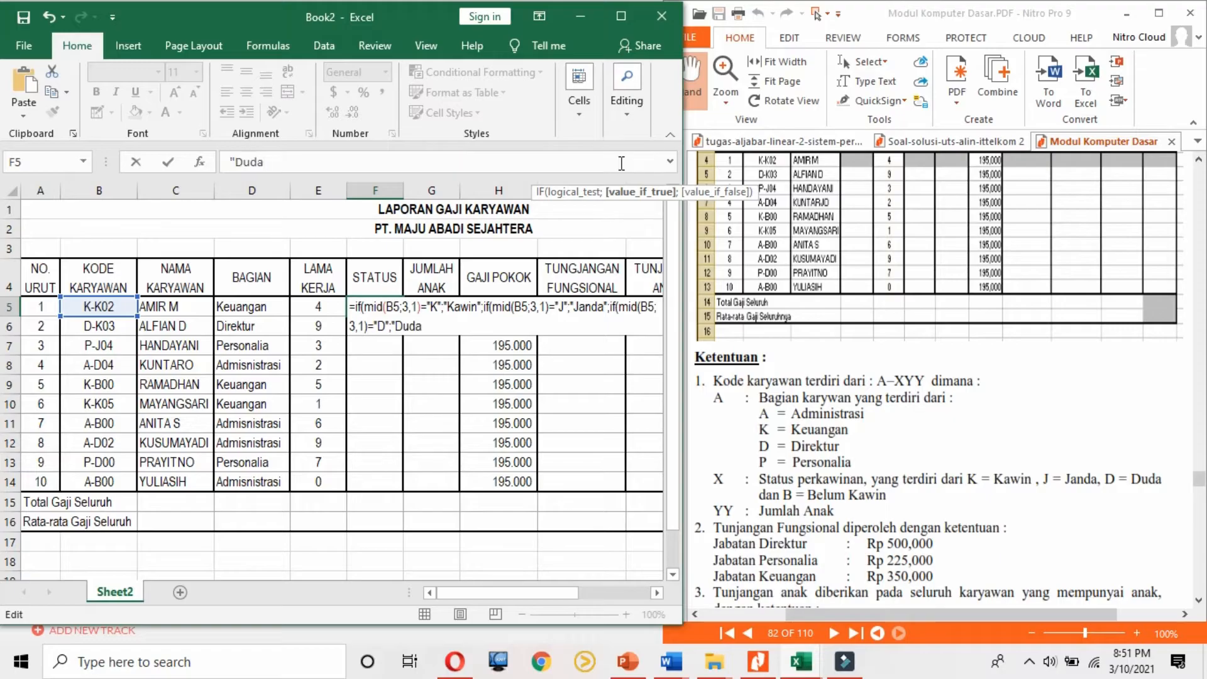
Step: Complete the F5 formula with "Belum Kawin" as the final alternative, close all three IFs and try to enter it
type("\";")
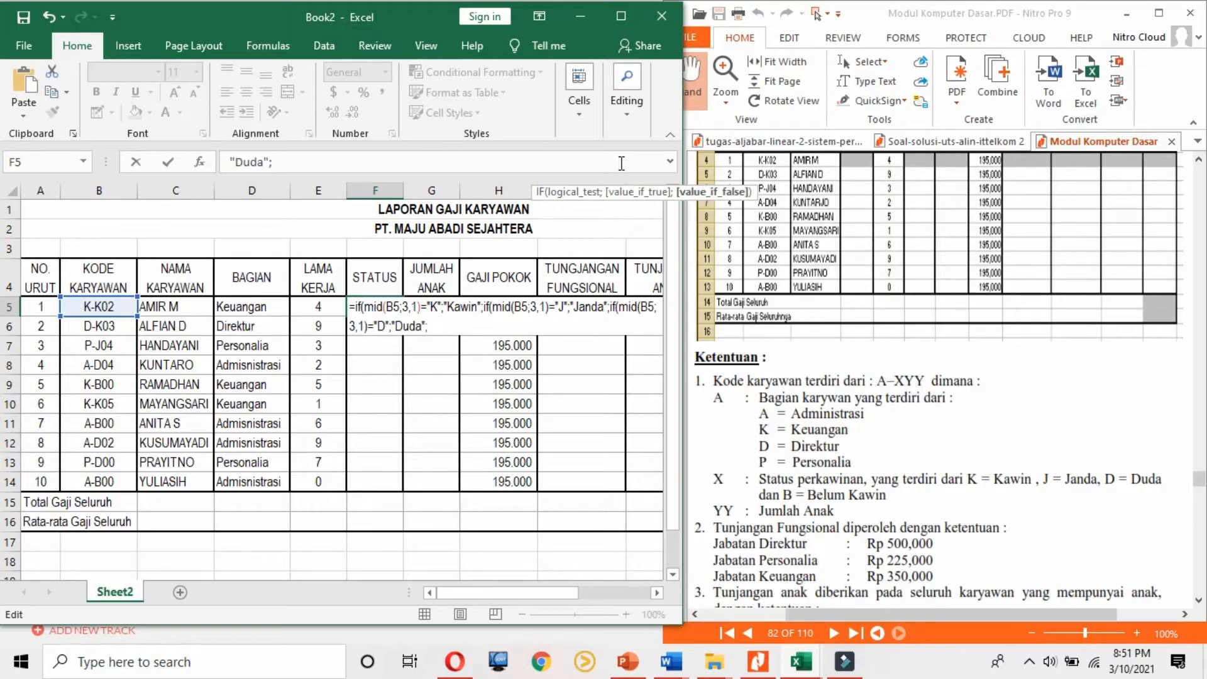
type("\"Belum K")
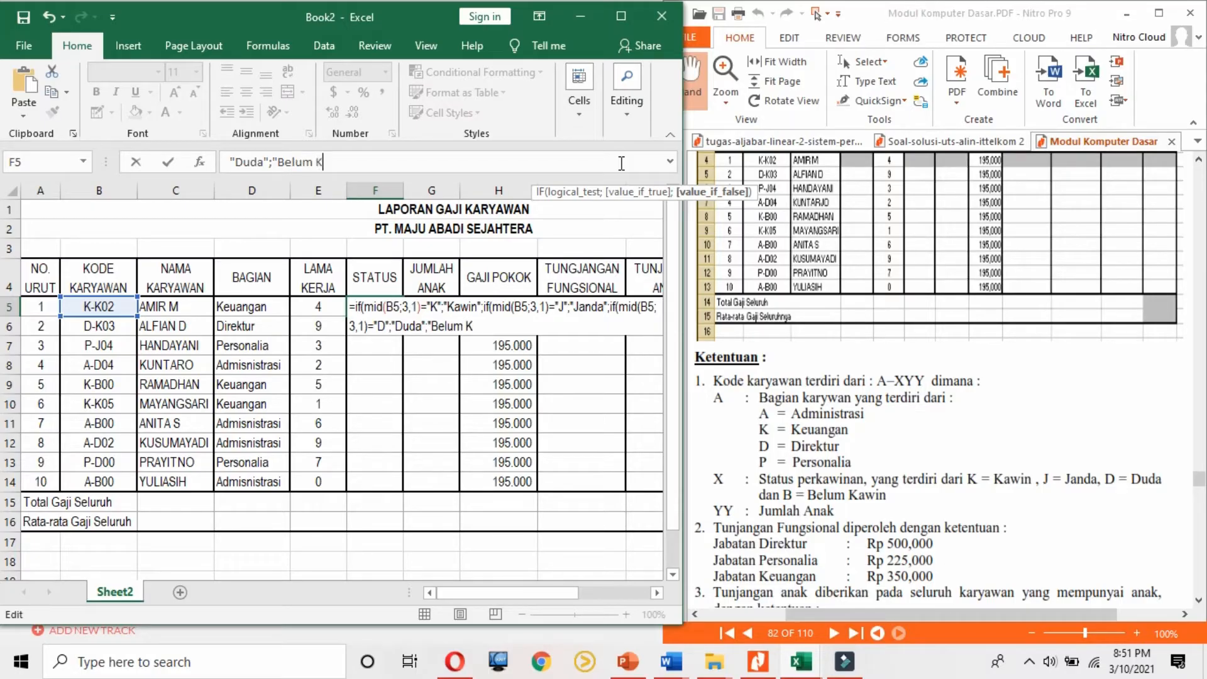
type("awin\"))")
type(")")
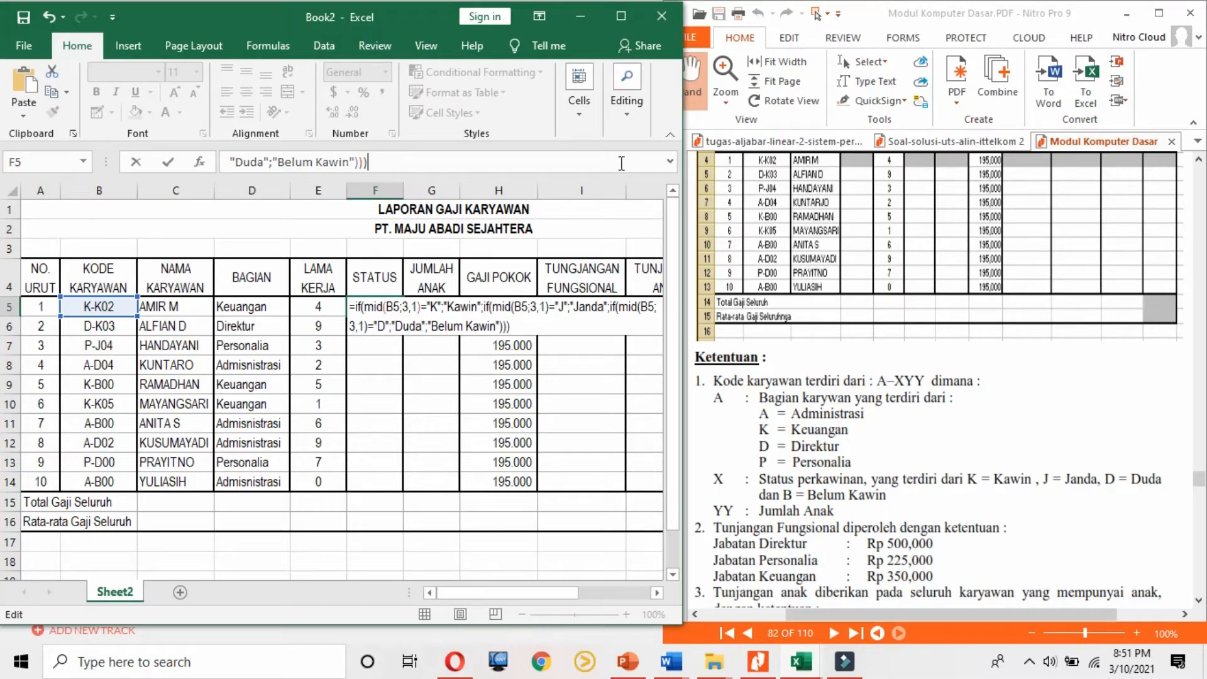
key("Return")
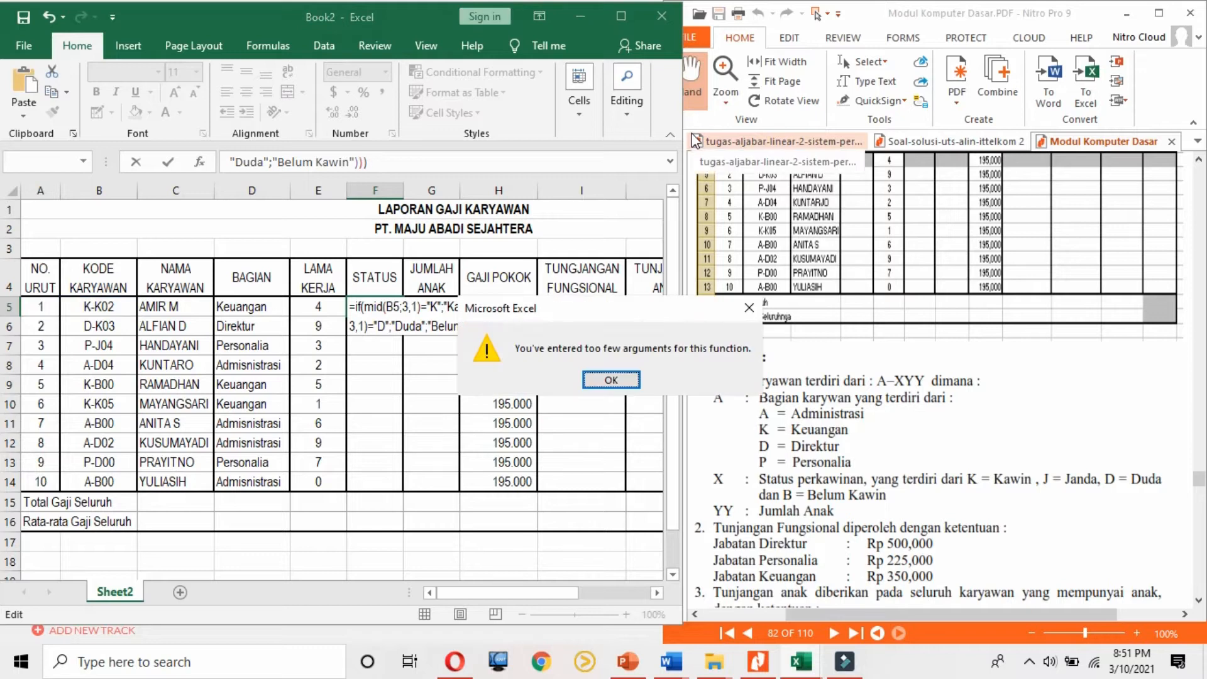
left_click(635, 382)
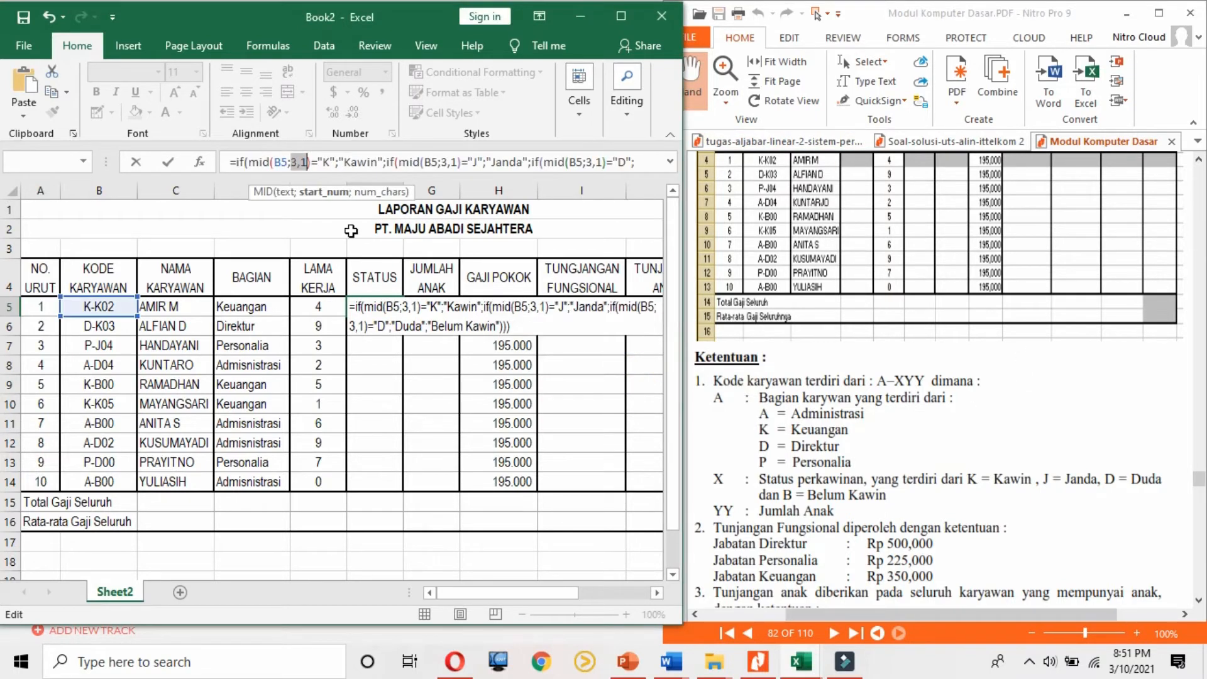
Step: Replace the comma with a semicolon in all three mid functions of the F5 formula, making each mid(B5;3;1), and enter it
left_click(300, 165)
key("BackSpace")
type(";")
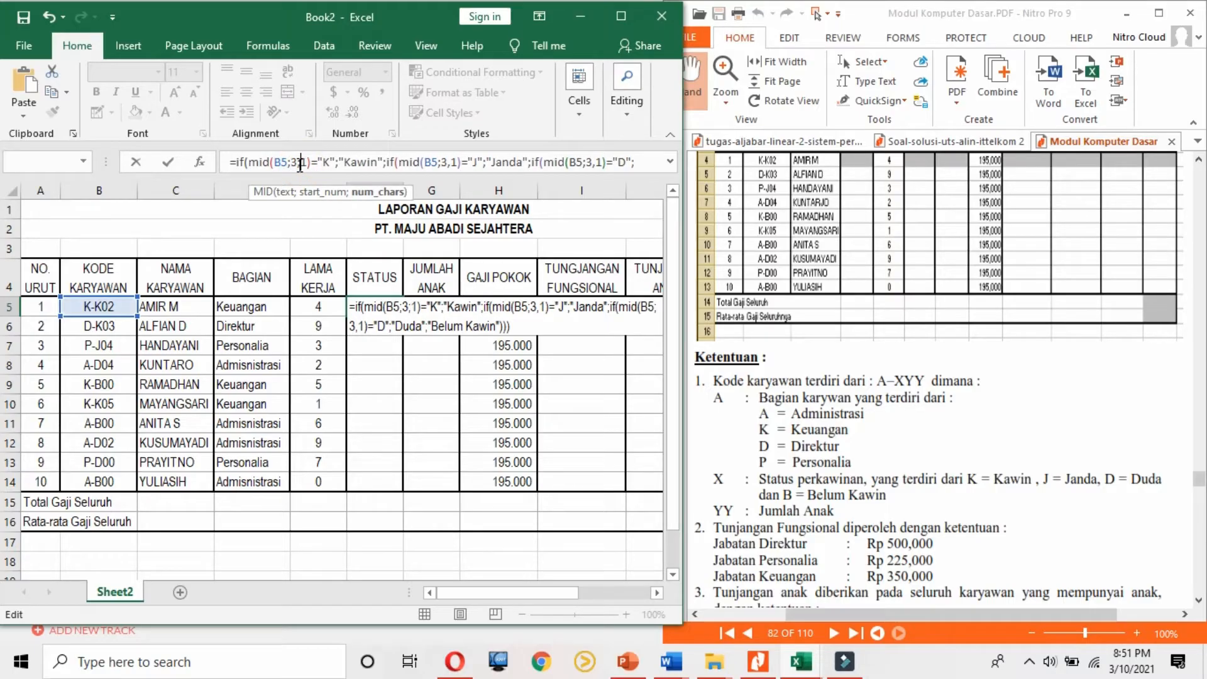
left_click(452, 164)
key("BackSpace")
type(";")
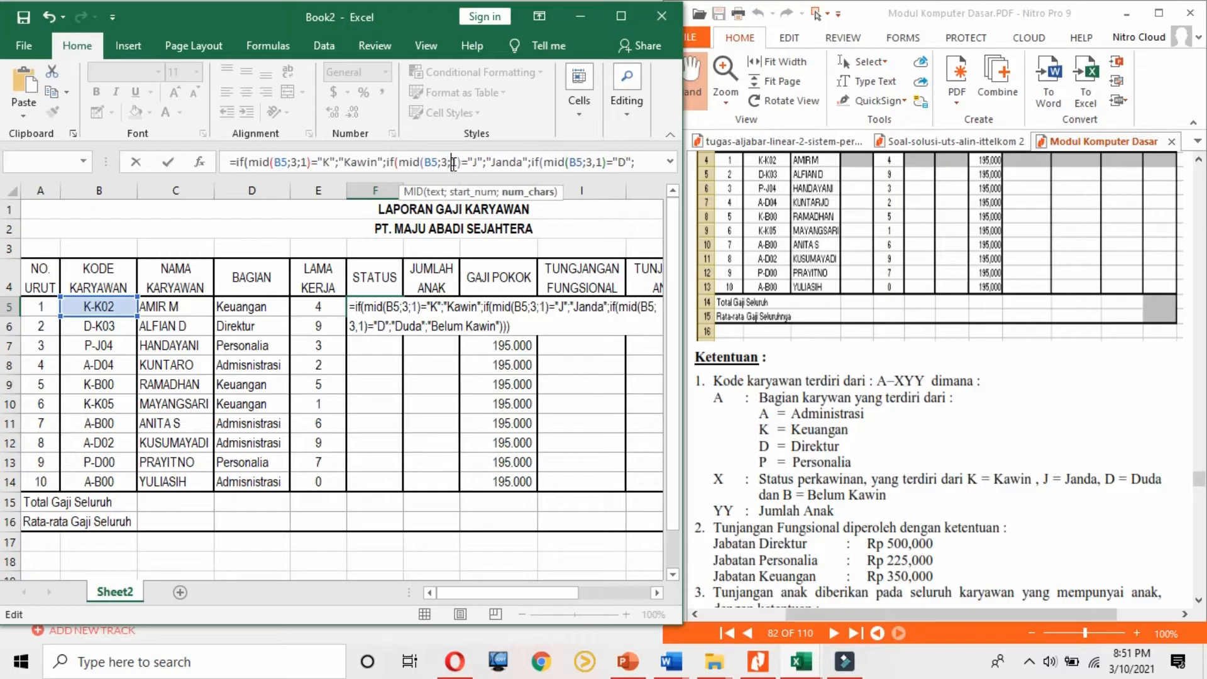
left_click(596, 165)
key("BackSpace")
type(";")
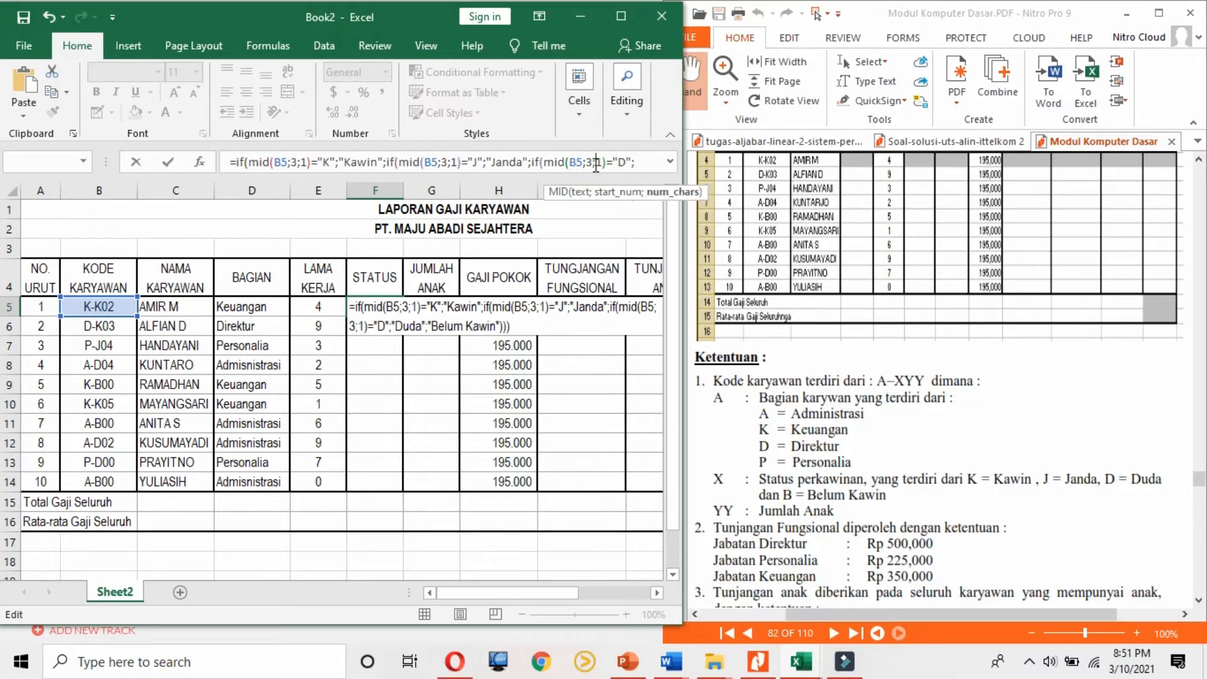
key("Return")
Step: Fill the STATUS formula from F5 down to F14, centre the results and widen column F to fit "Belum Kawin"
left_click(383, 306)
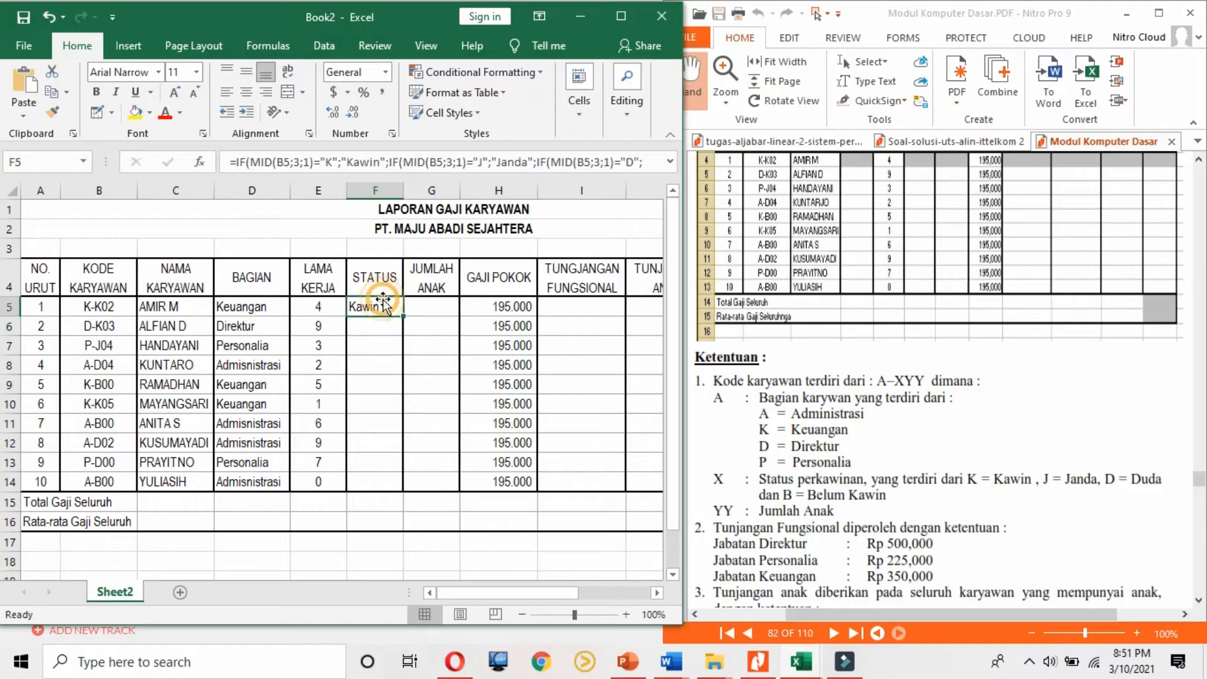
left_click_drag(403, 315, 400, 490)
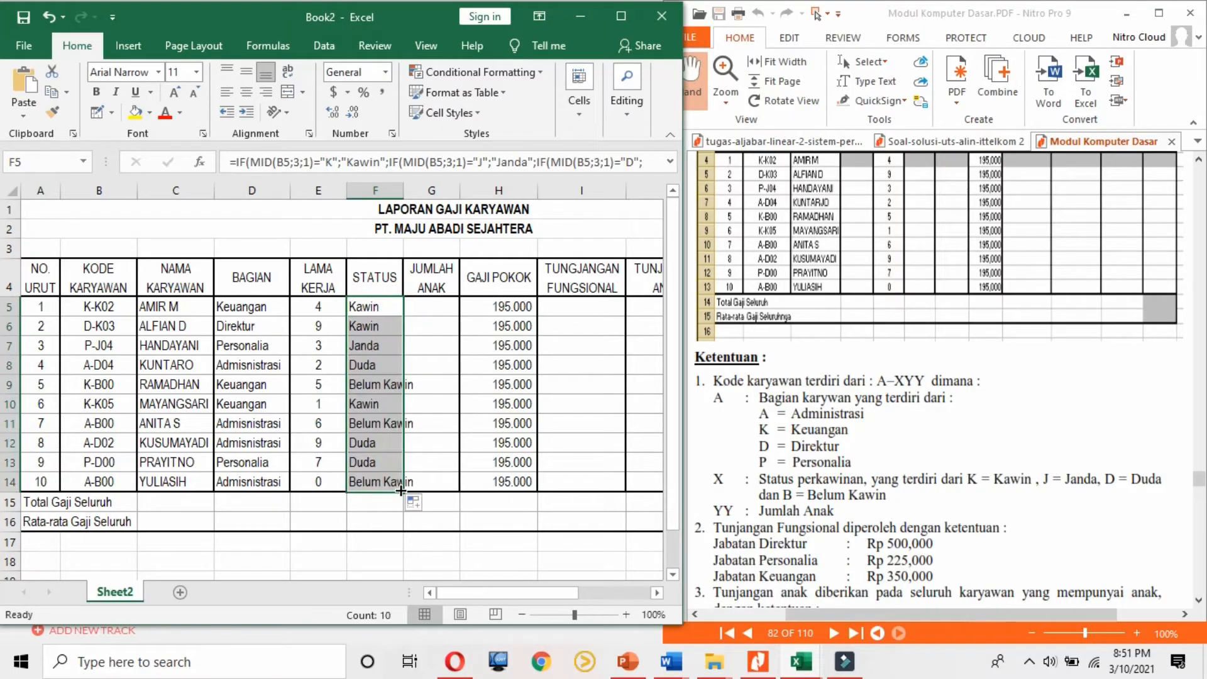
left_click(246, 112)
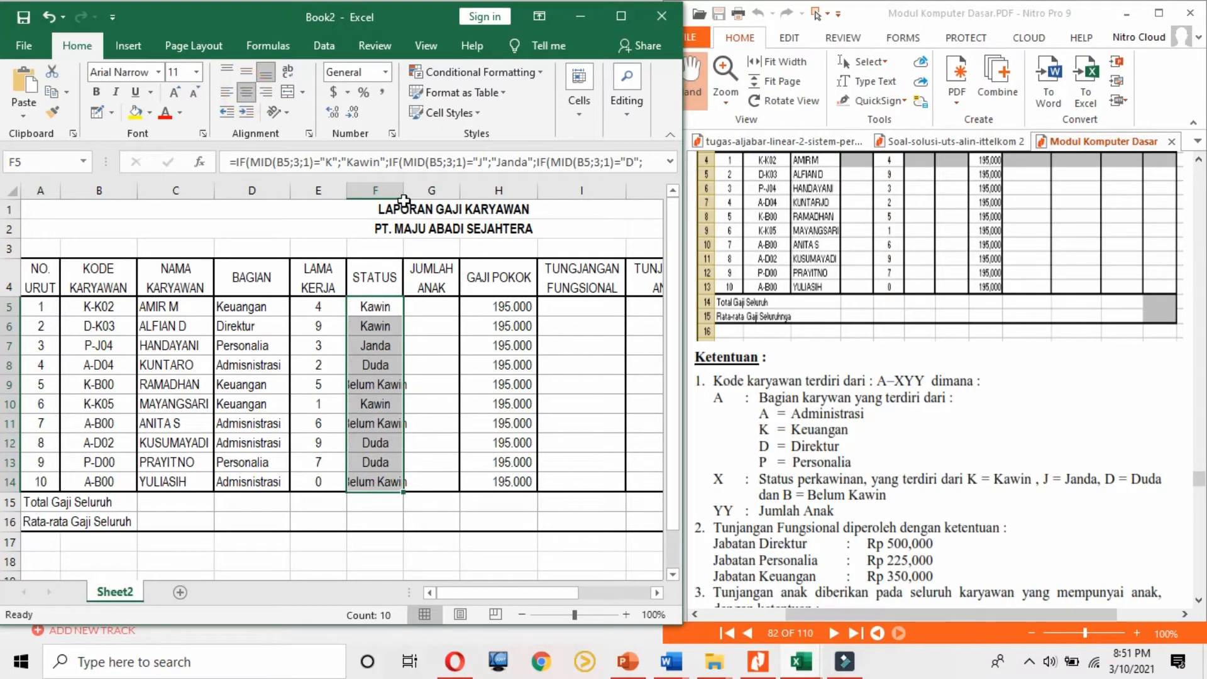
left_click_drag(404, 189, 424, 192)
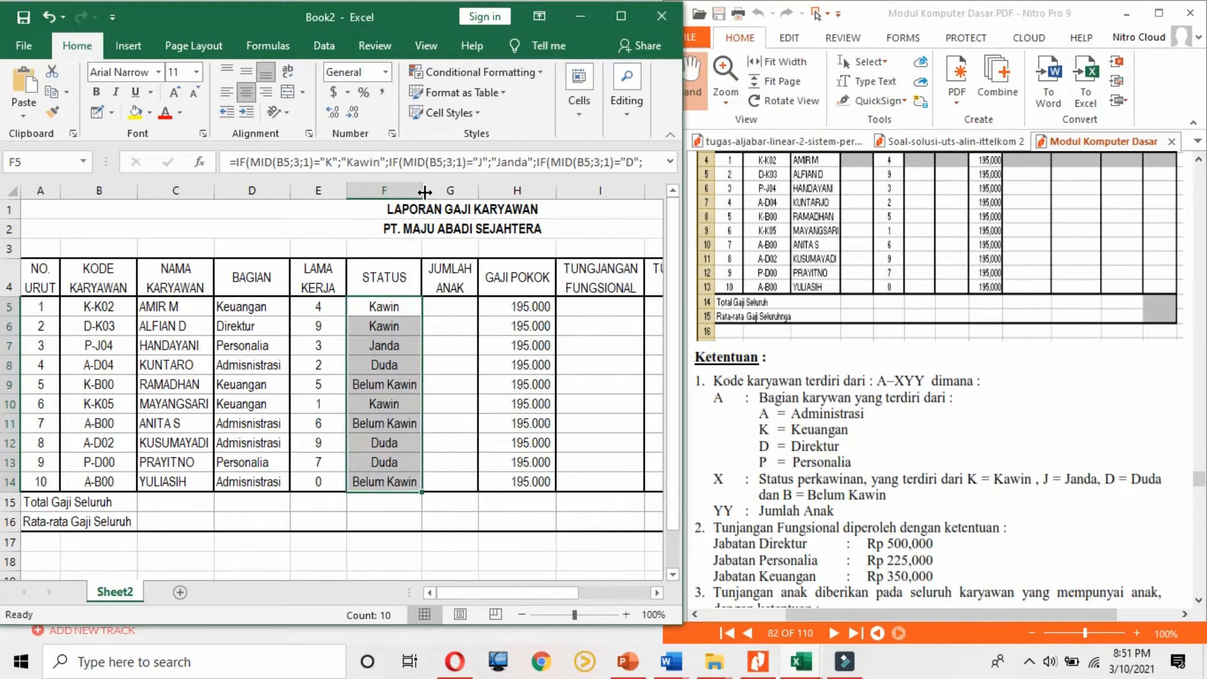
Step: Write the JUMLAH ANAK formula =Right(B5,2)*1 in G5 to extract the code's last two digits, and try to enter it
left_click(458, 309)
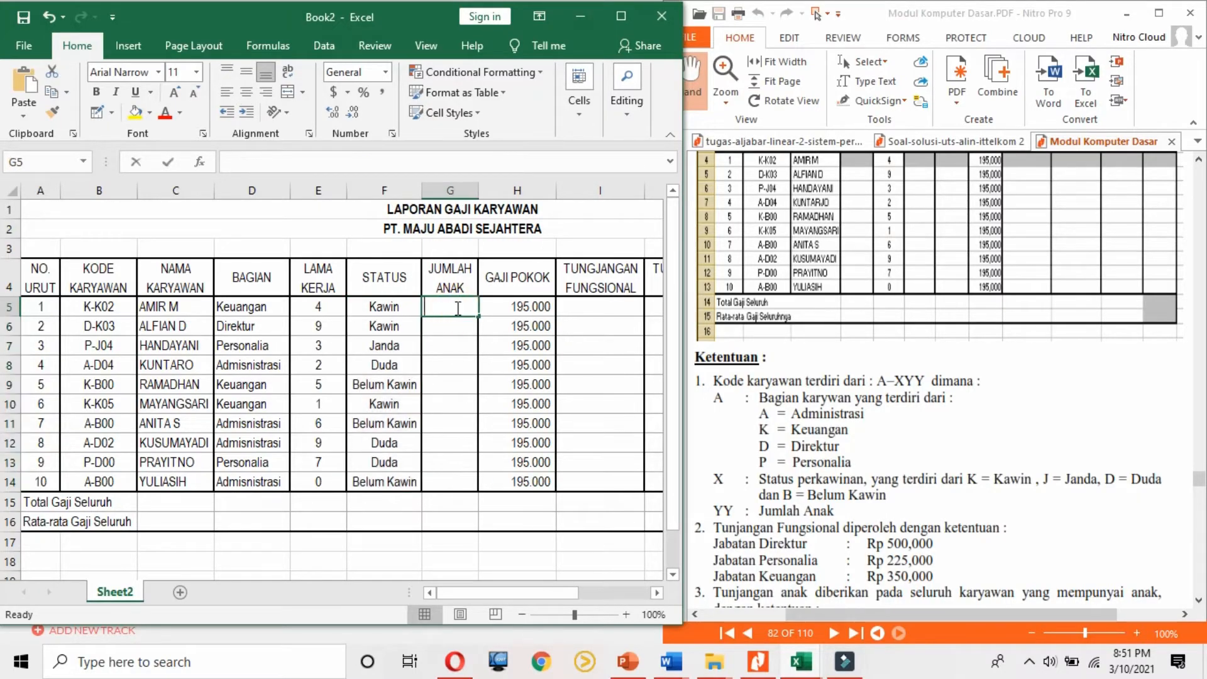
type("=")
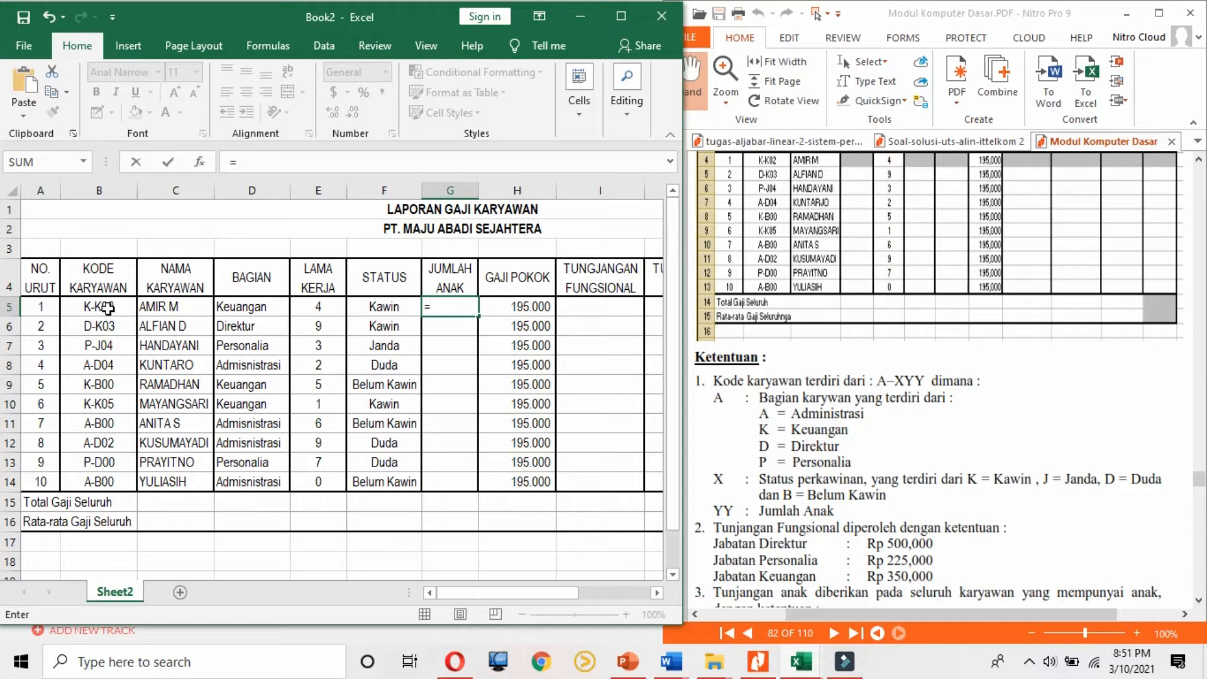
type("Righ")
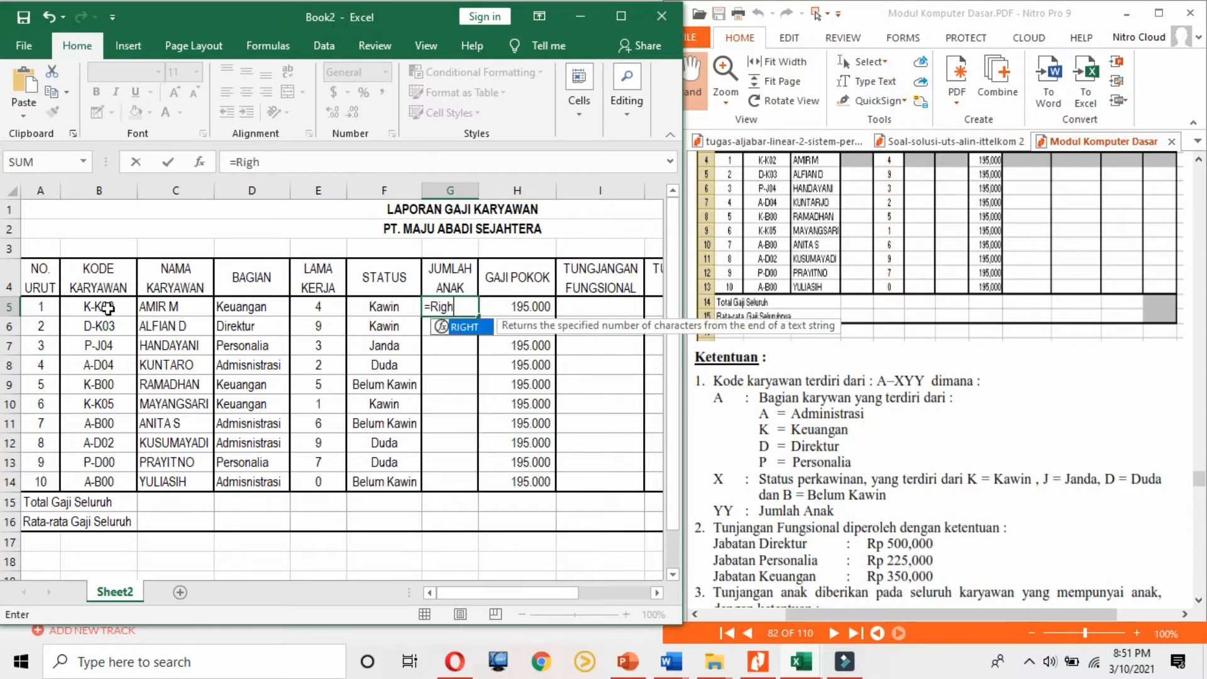
type("t(")
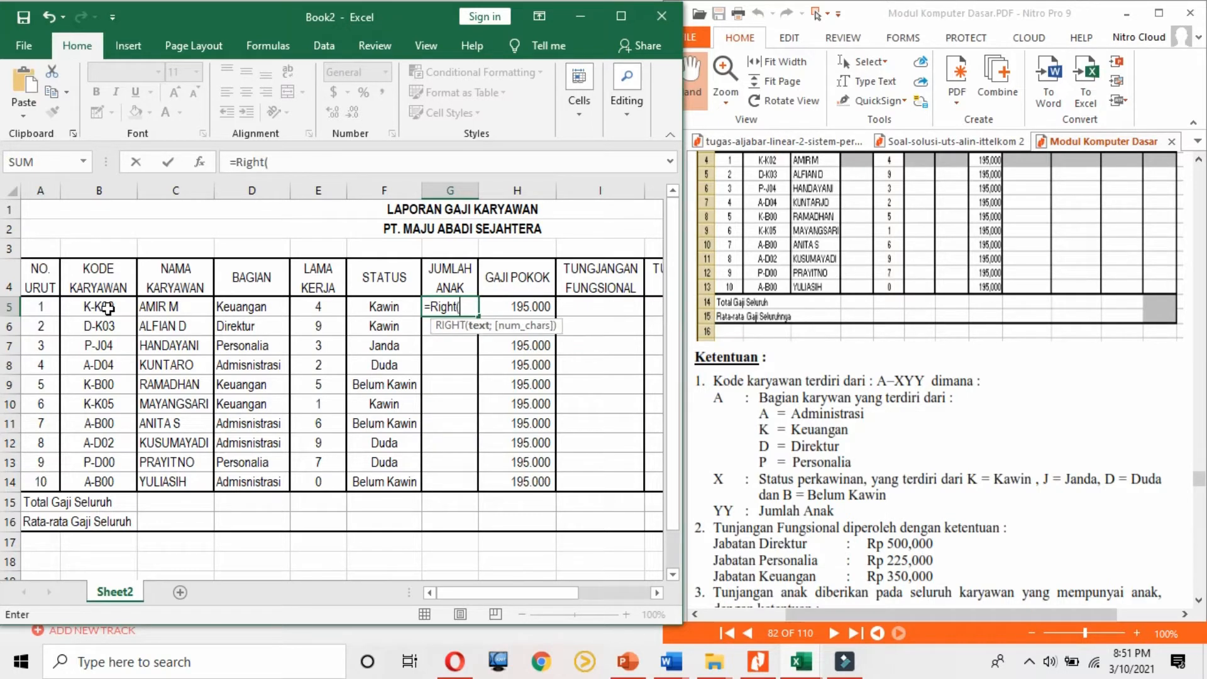
left_click(124, 306)
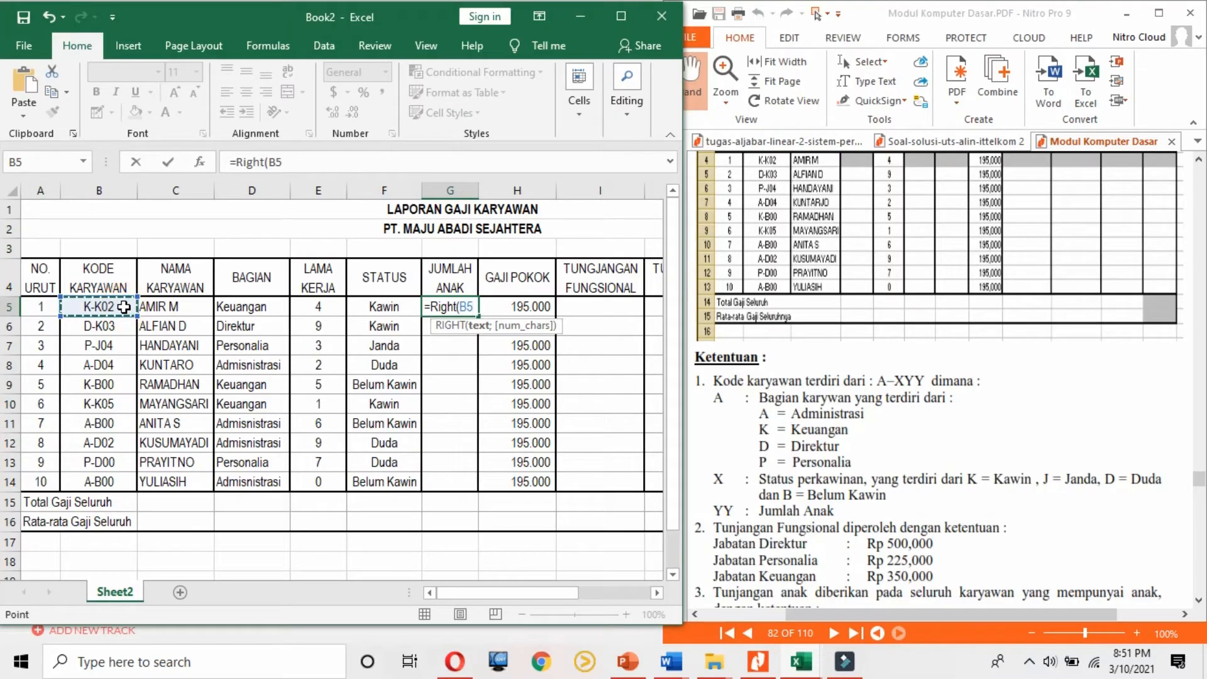
type(",")
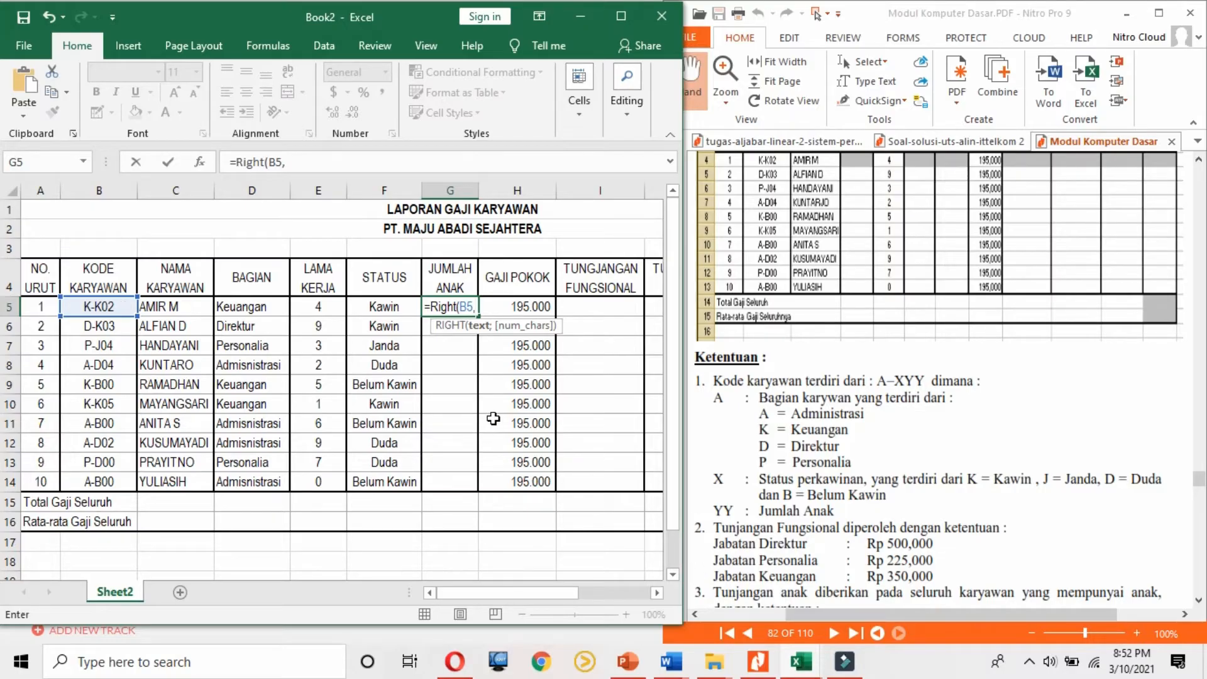
type("2)*")
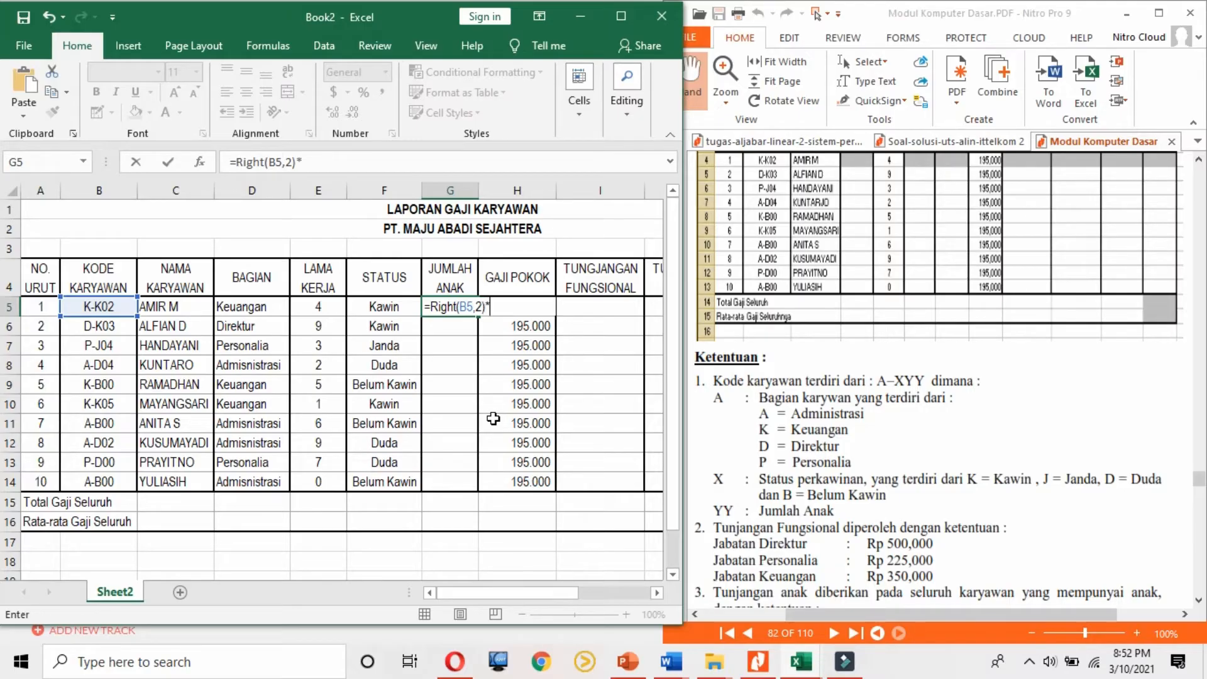
type("1")
key("Return")
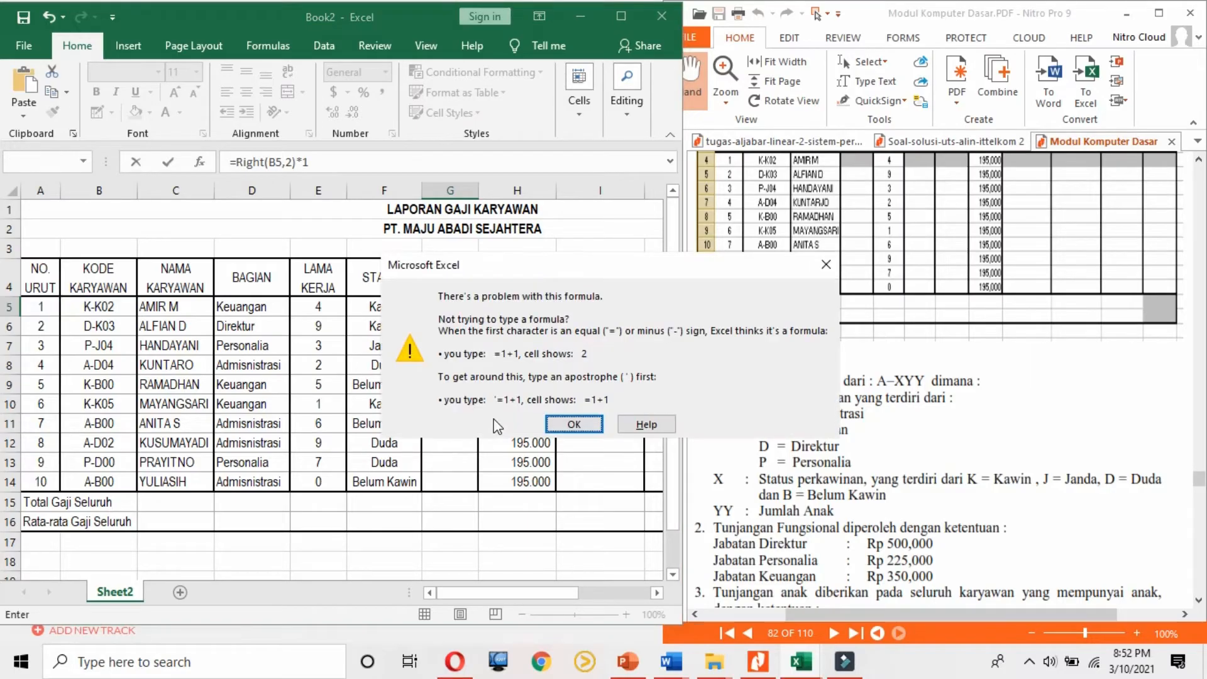
left_click(591, 425)
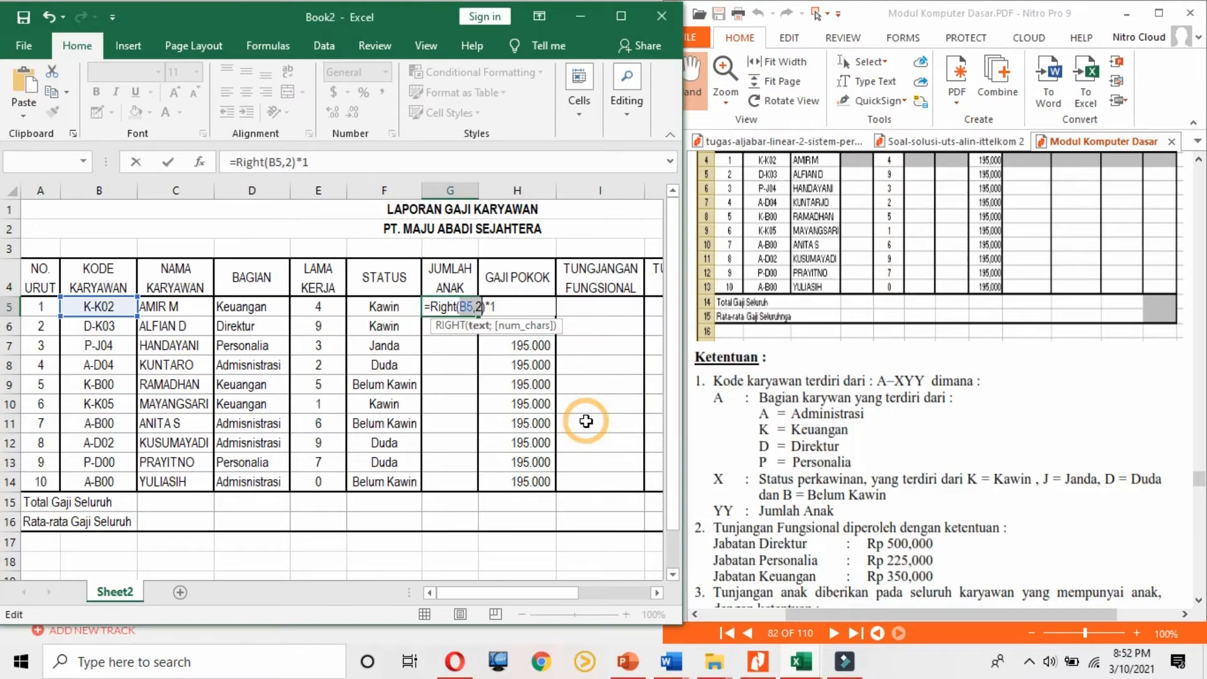
Step: Replace the comma in the G5 formula with a semicolon and enter it as =RIGHT(B5;2)*1
left_click(477, 311)
key("BackSpace")
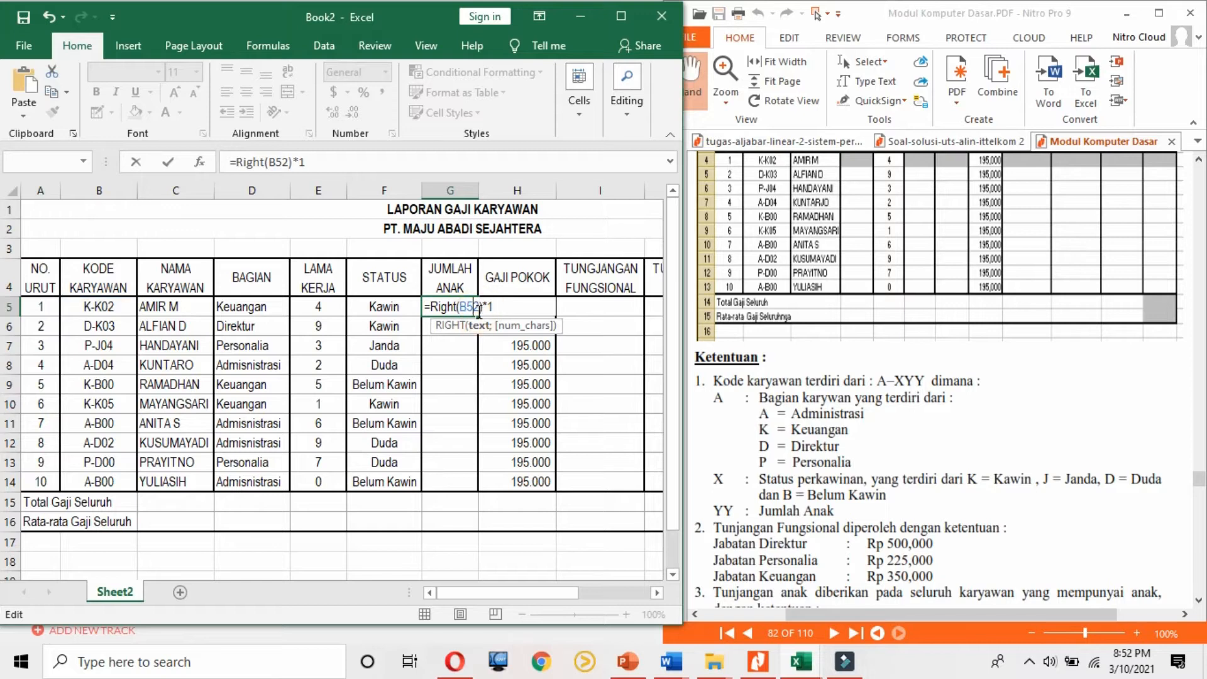
type(";")
key("Return")
Step: Remove the *1 from the G5 formula to compare the result, and add it back as =RIGHT(B5;2)*1
left_click(477, 311)
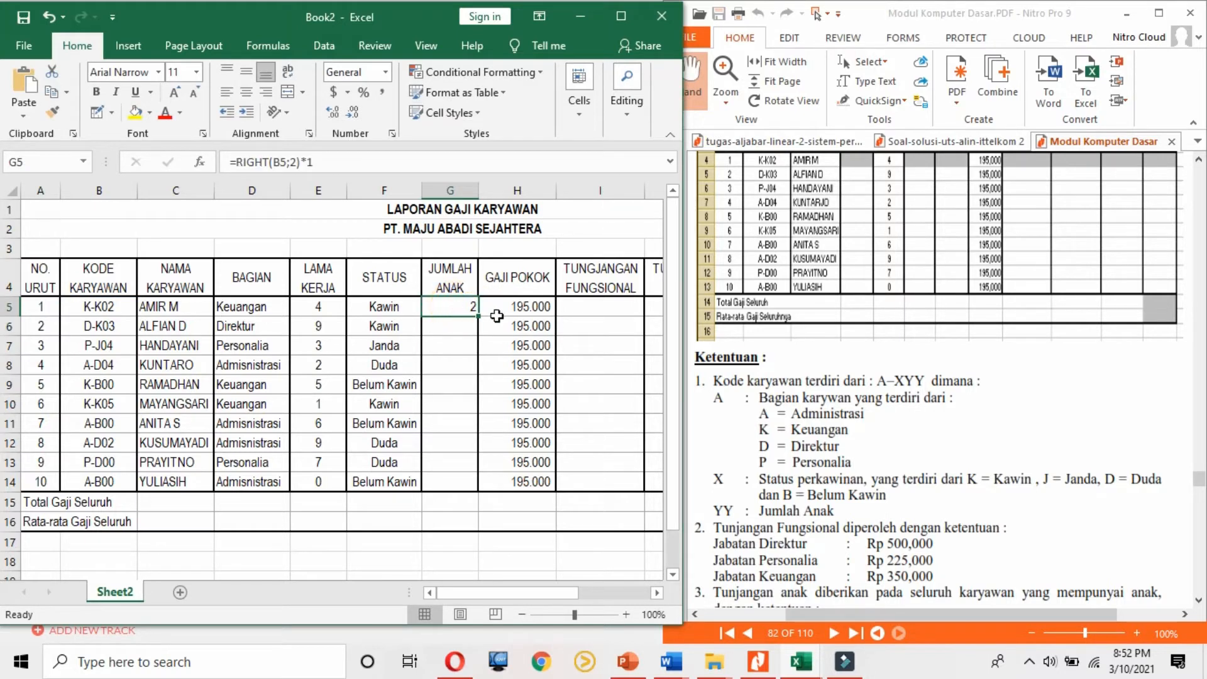
left_click(316, 163)
key("BackSpace")
key("BackSpace")
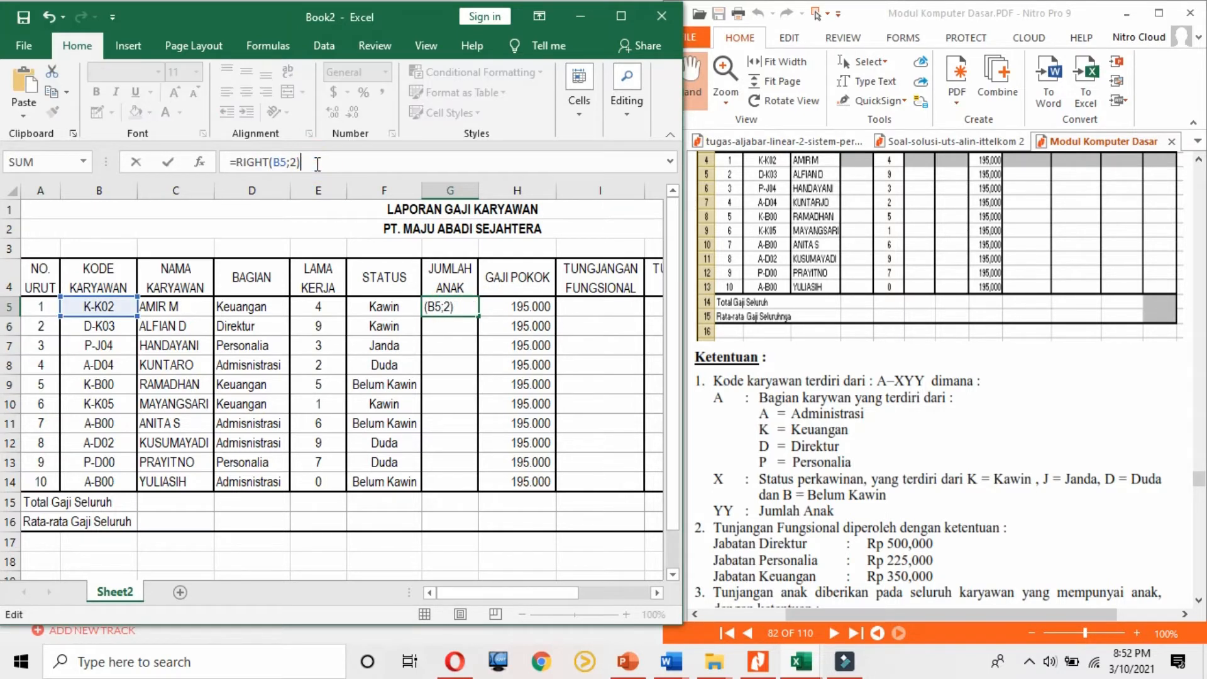
key("Return")
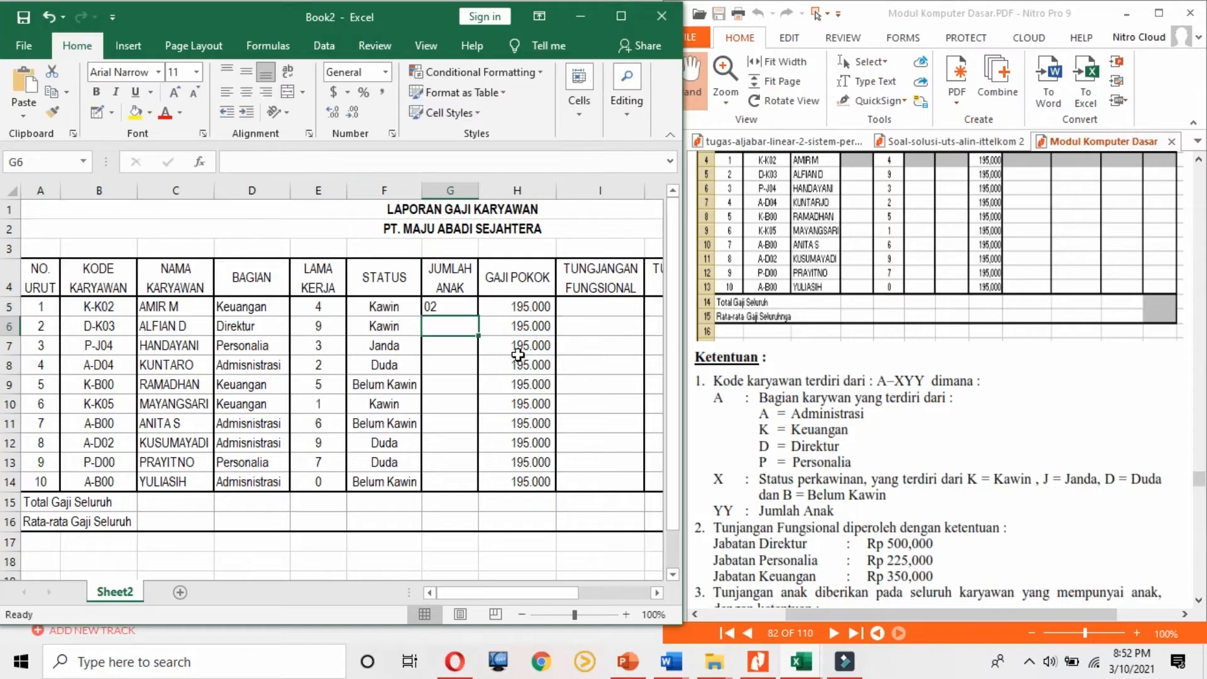
left_click(454, 308)
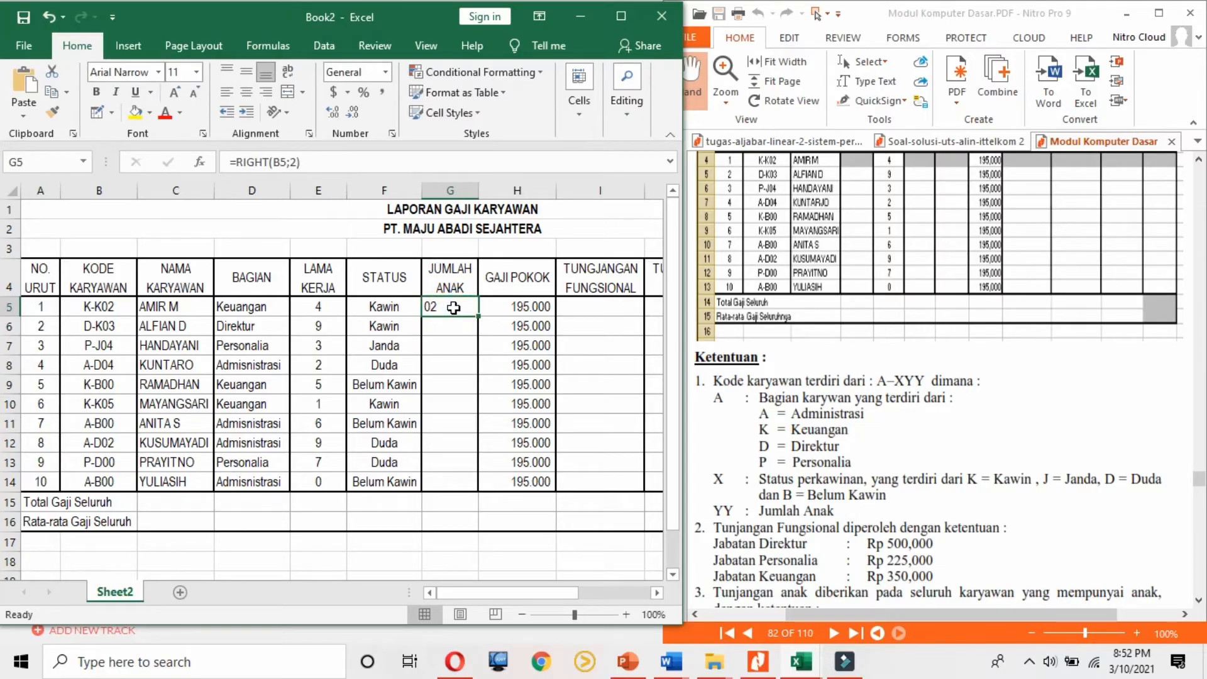
left_click(334, 167)
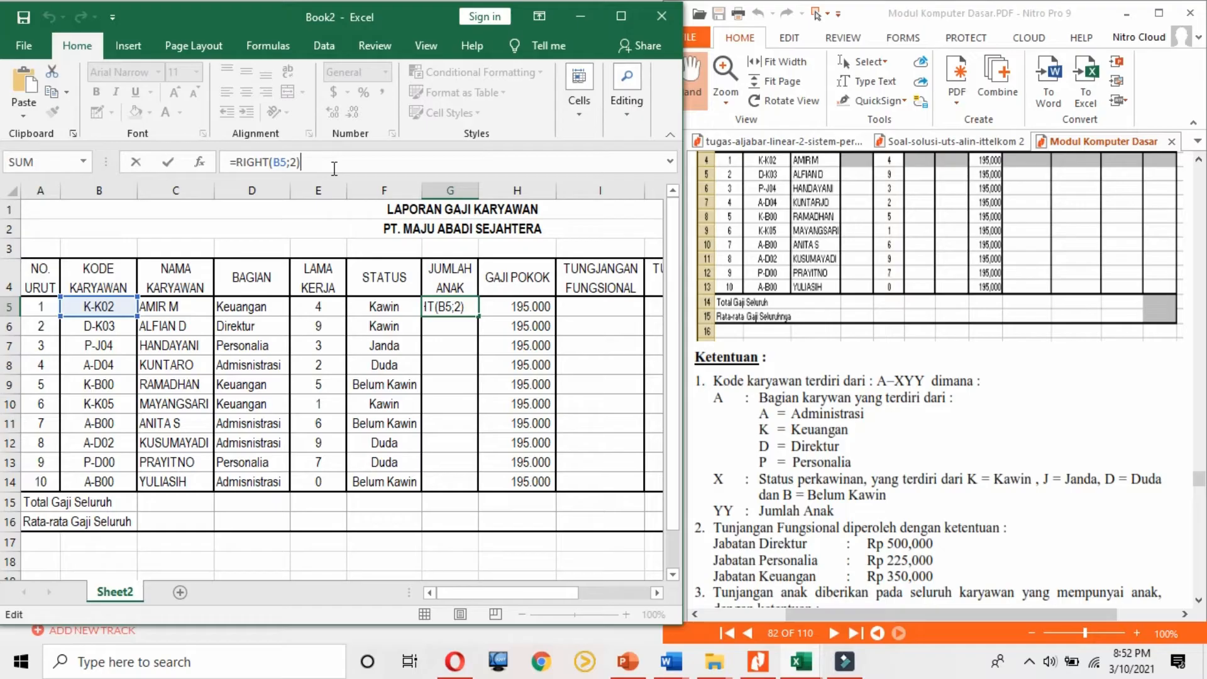
type("*")
key("Return")
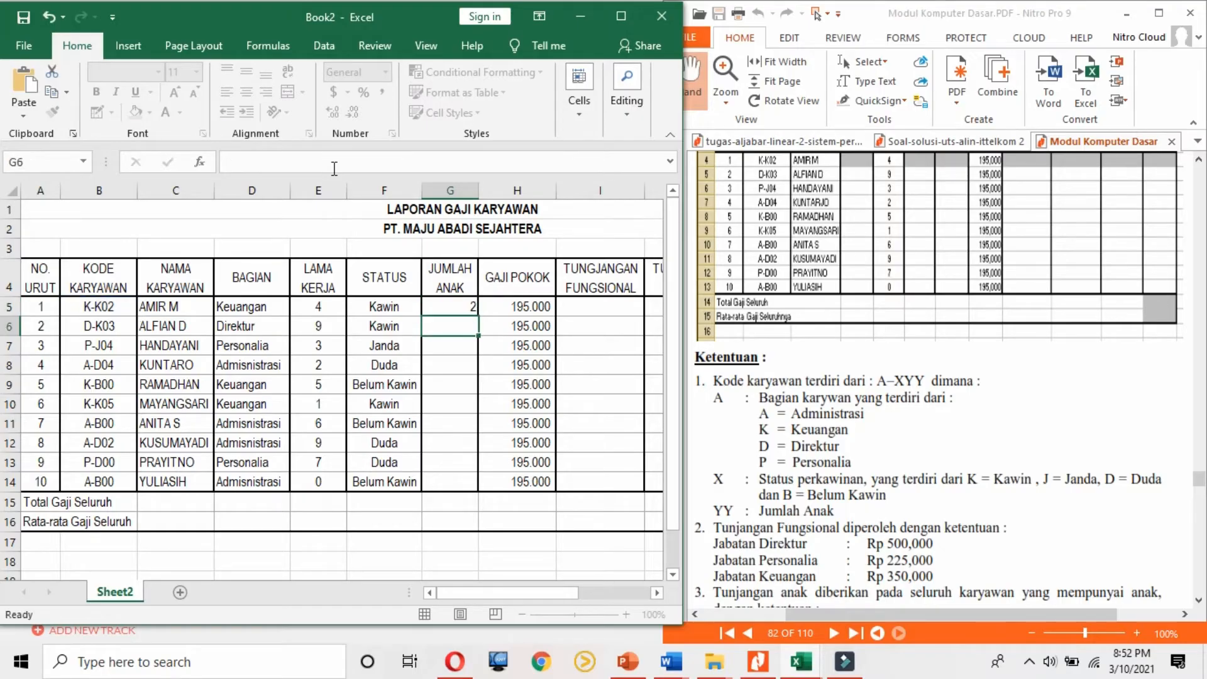
Step: Fill the JUMLAH ANAK formula from G5 down to G14
left_click(470, 309)
left_click_drag(476, 315, 466, 484)
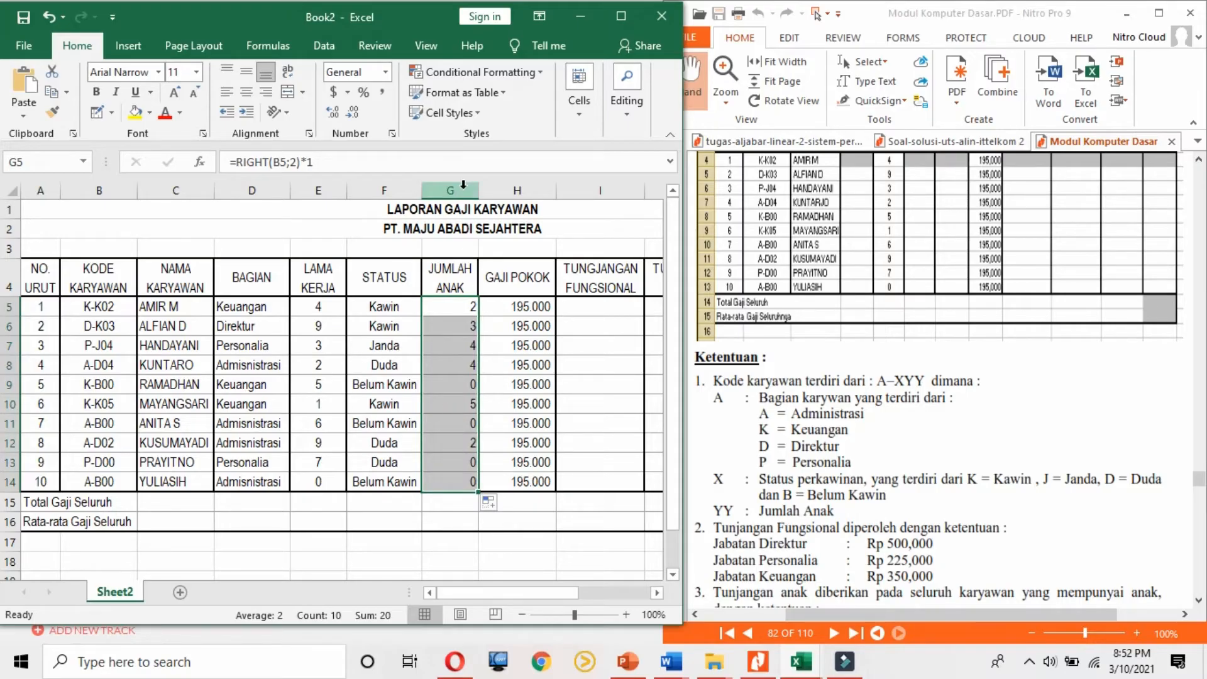
left_click(462, 366)
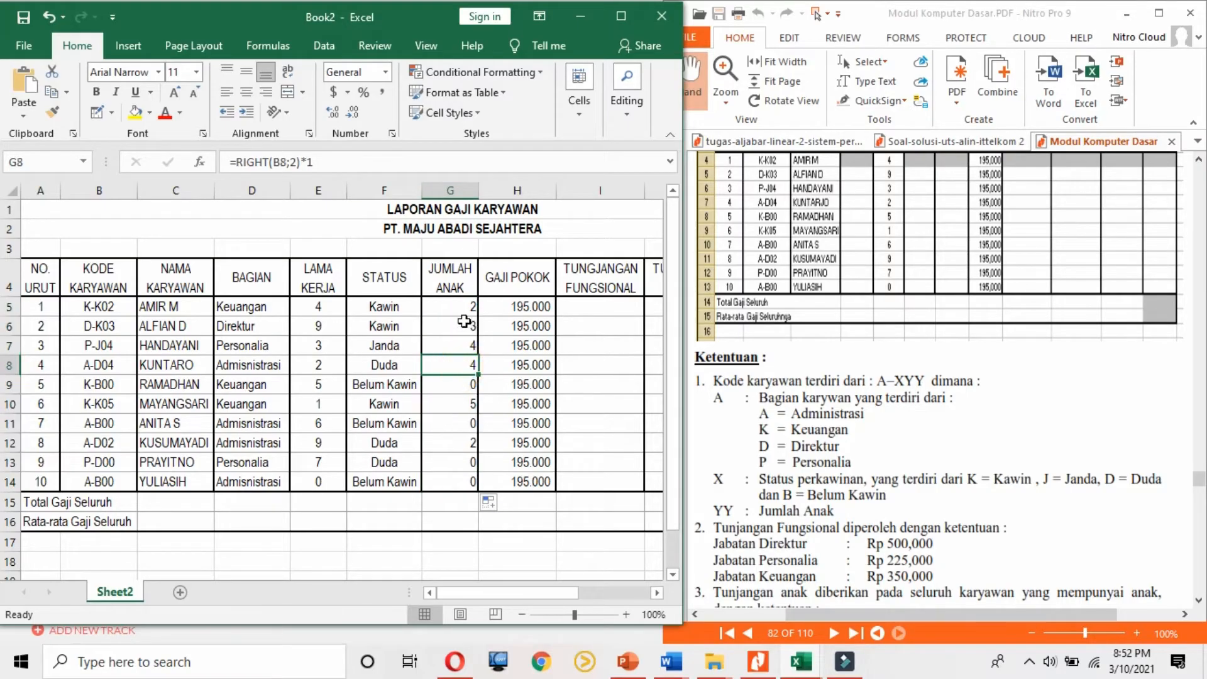
Step: Undo the JUMLAH ANAK fill and remove the *1 from the G5 formula, leaving =RIGHT(B5;2)
left_click_drag(463, 310, 463, 475)
key("ctrl+z")
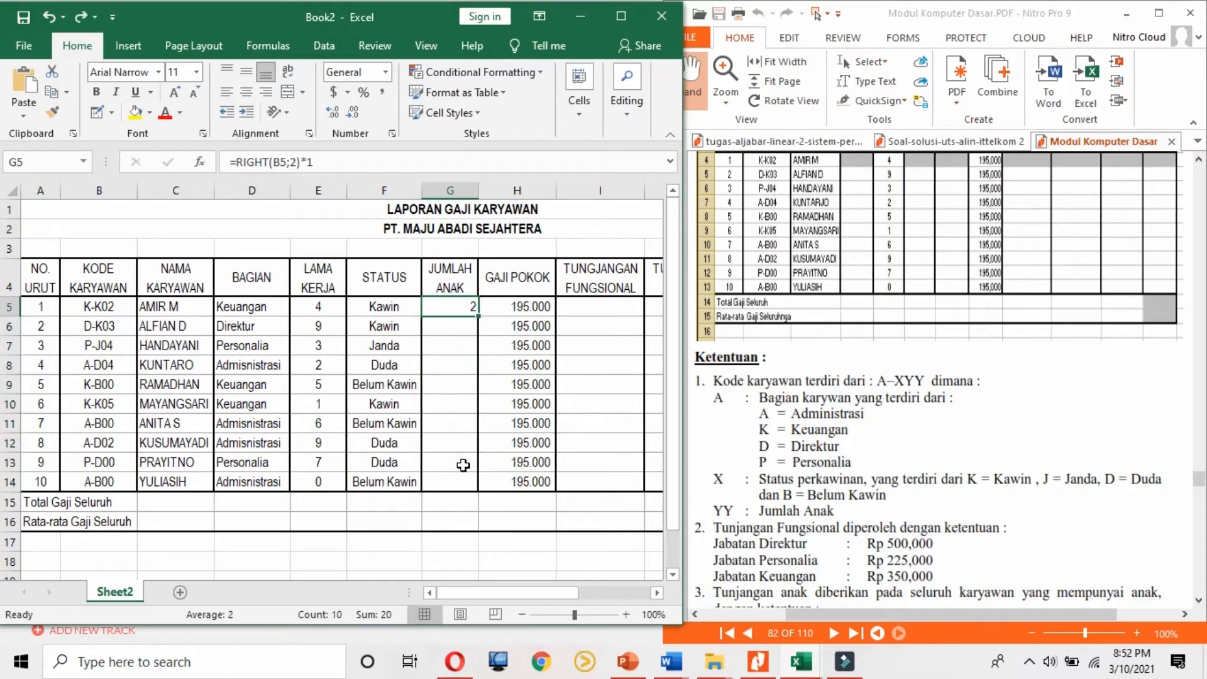
left_click(329, 164)
key("BackSpace")
key("BackSpace")
key("Return")
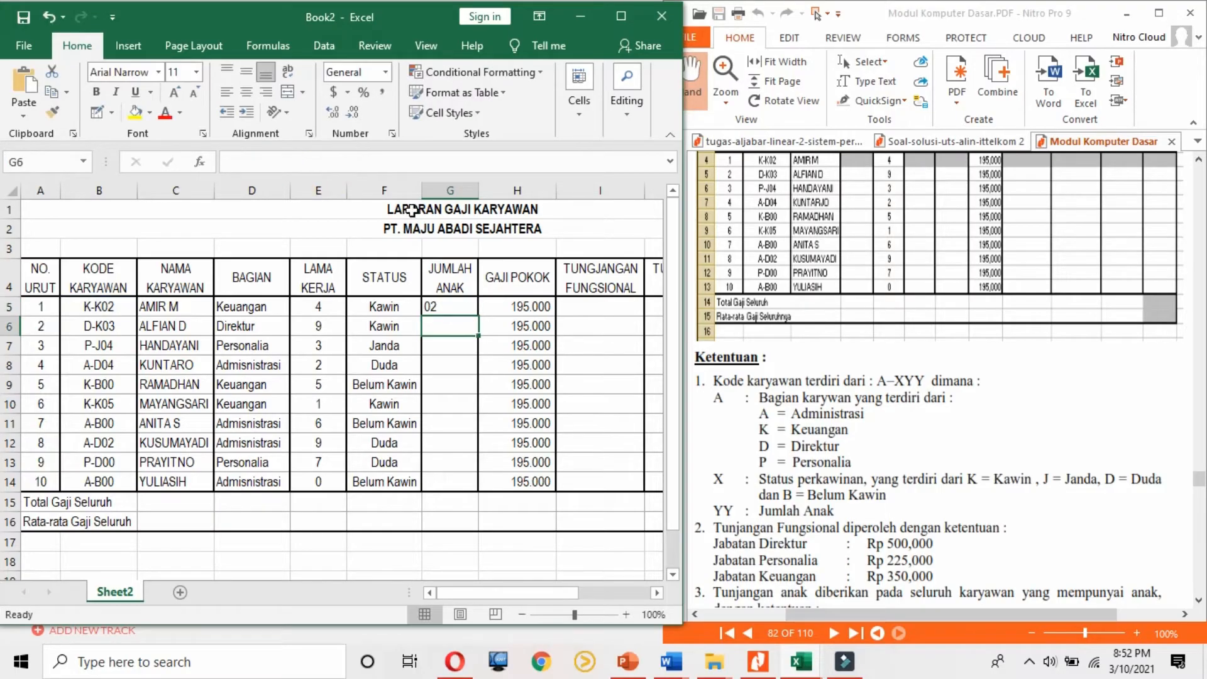
Step: Examine the number format previews for the G5 result without the *1
left_click(446, 308)
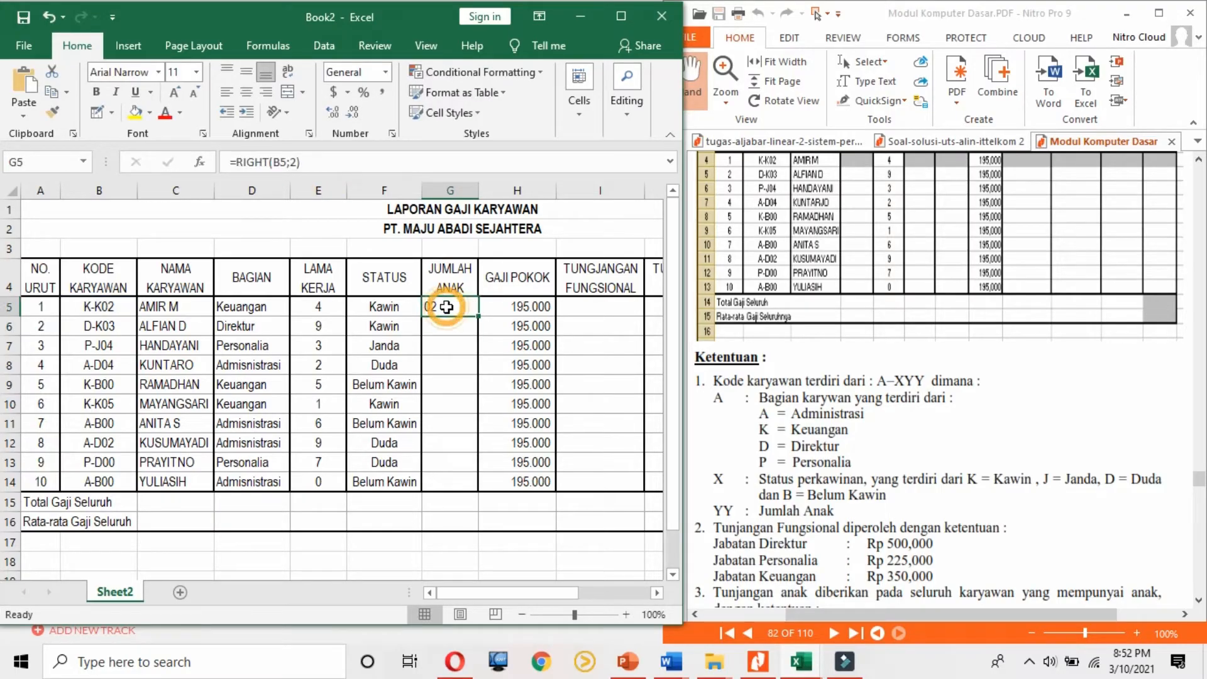
left_click(385, 76)
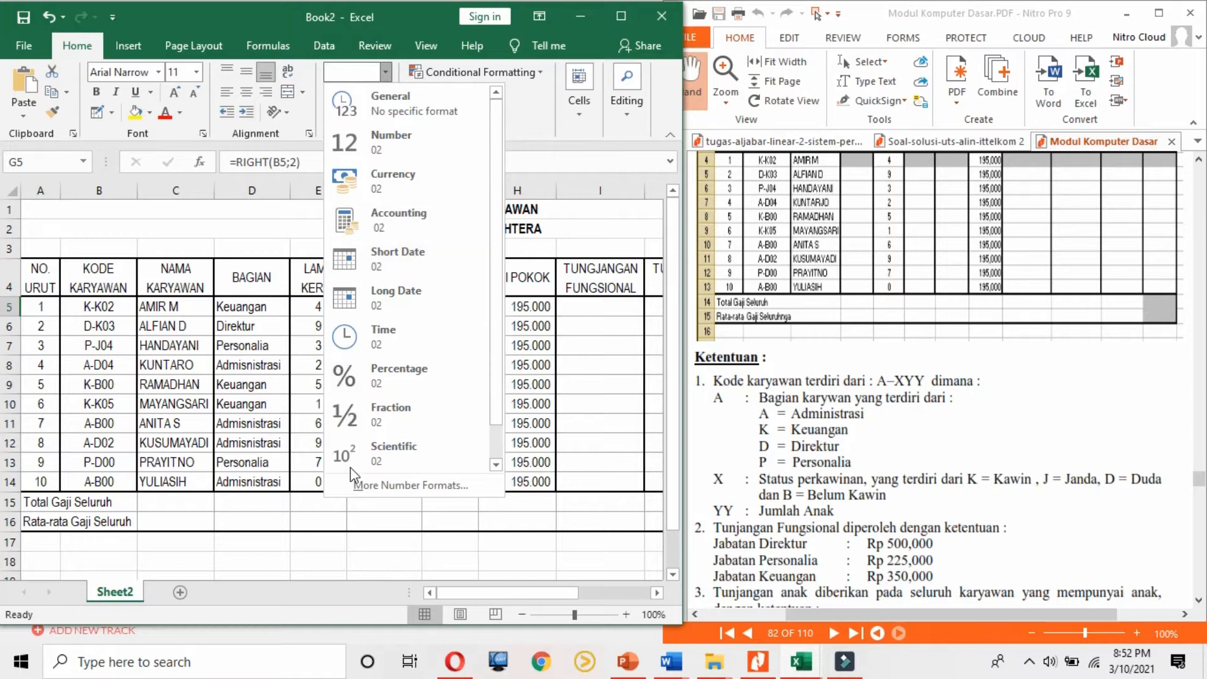
left_click(604, 435)
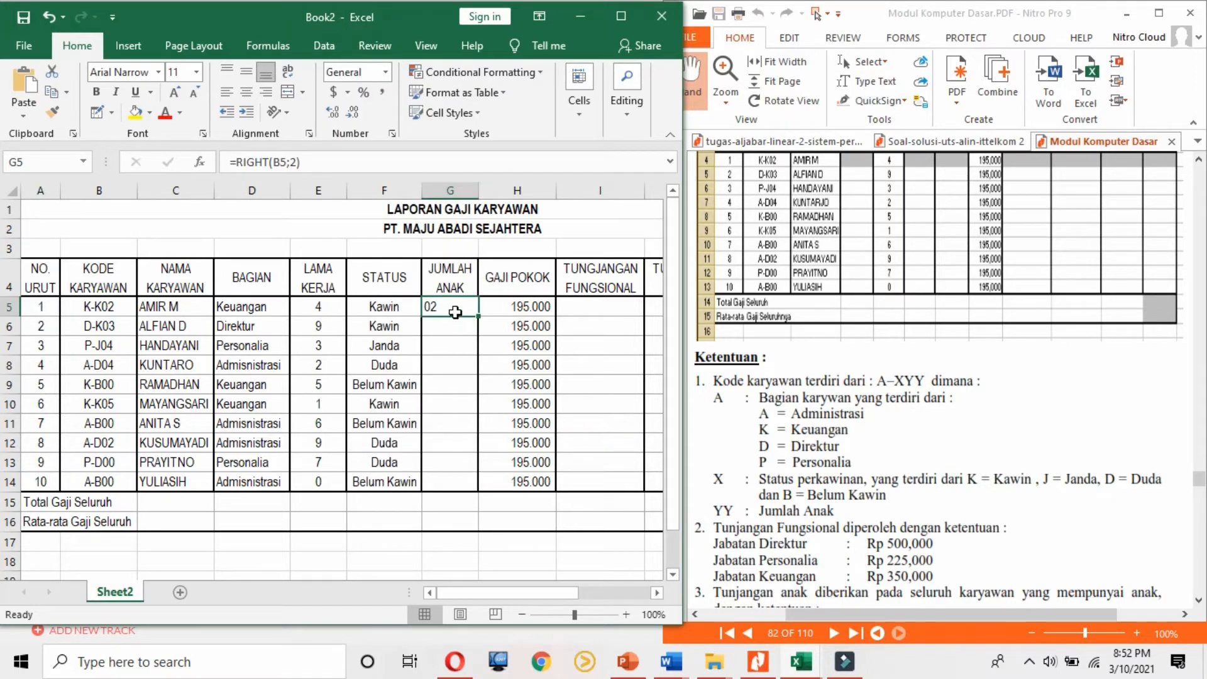
Step: Add *1 back to the G5 formula as =RIGHT(B5;2)*1 and examine the number format previews for its result
left_click(331, 157)
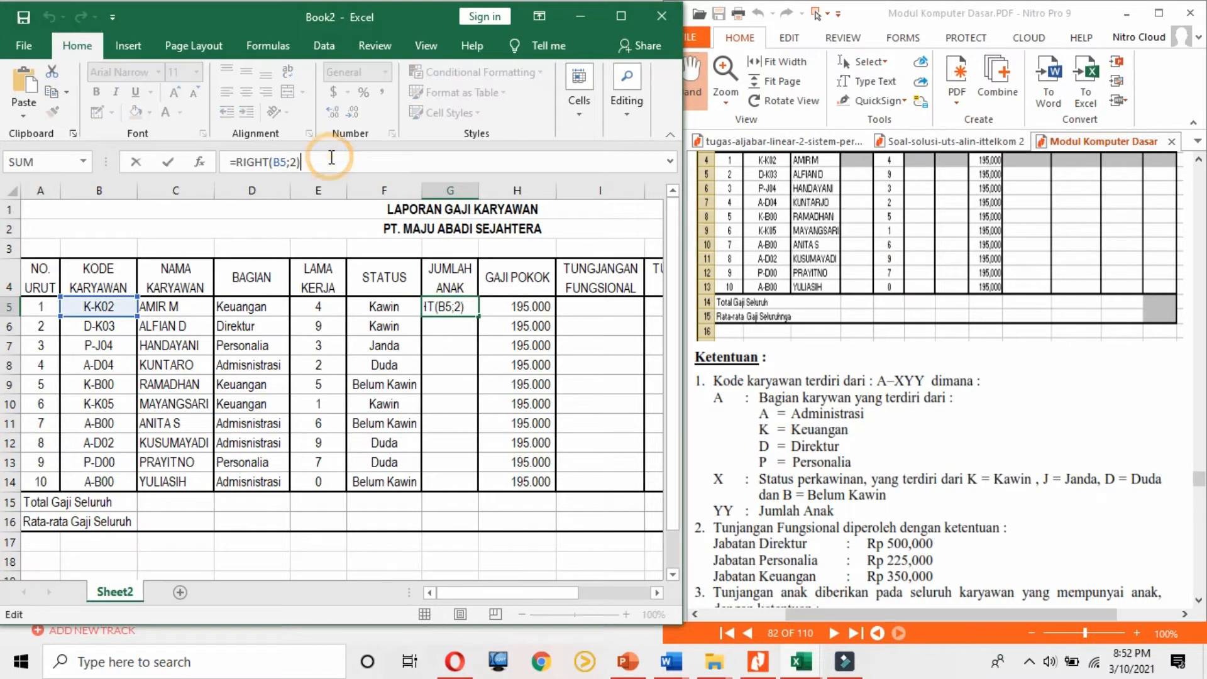
type("*1")
key("Return")
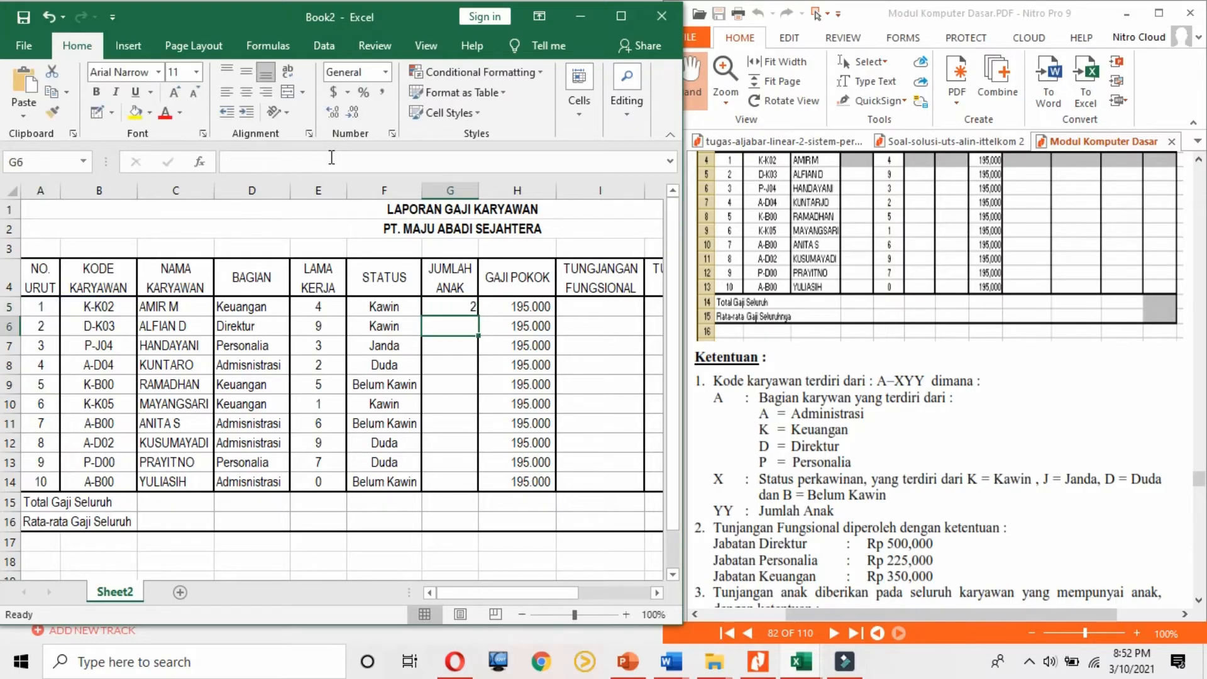
left_click(449, 307)
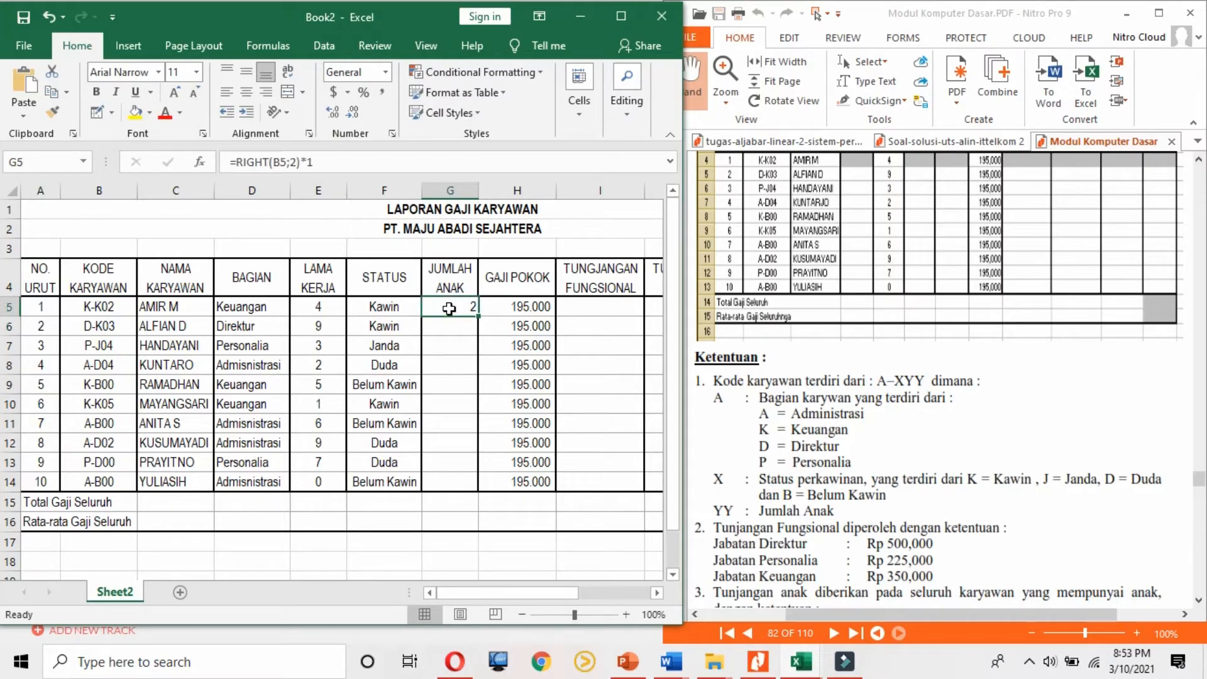
left_click(386, 71)
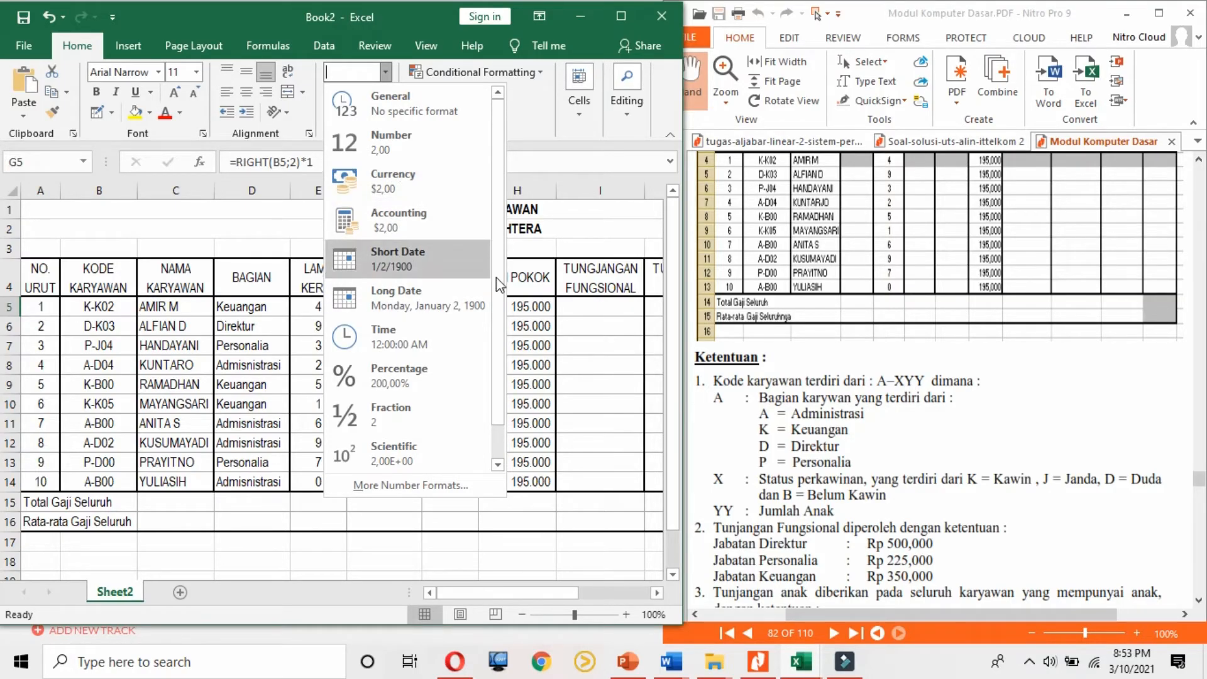
left_click(579, 359)
Step: Fill the JUMLAH ANAK formula from G5 down to G14 and center the values in their cells
left_click_drag(479, 316, 481, 485)
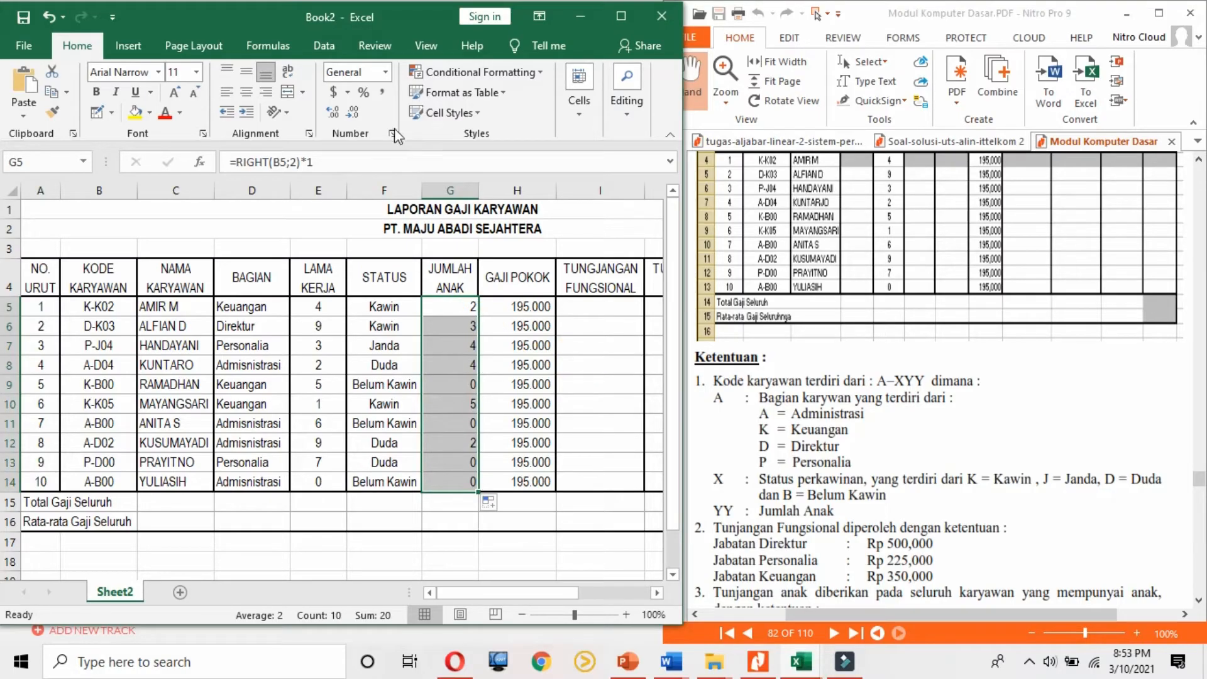
left_click(249, 98)
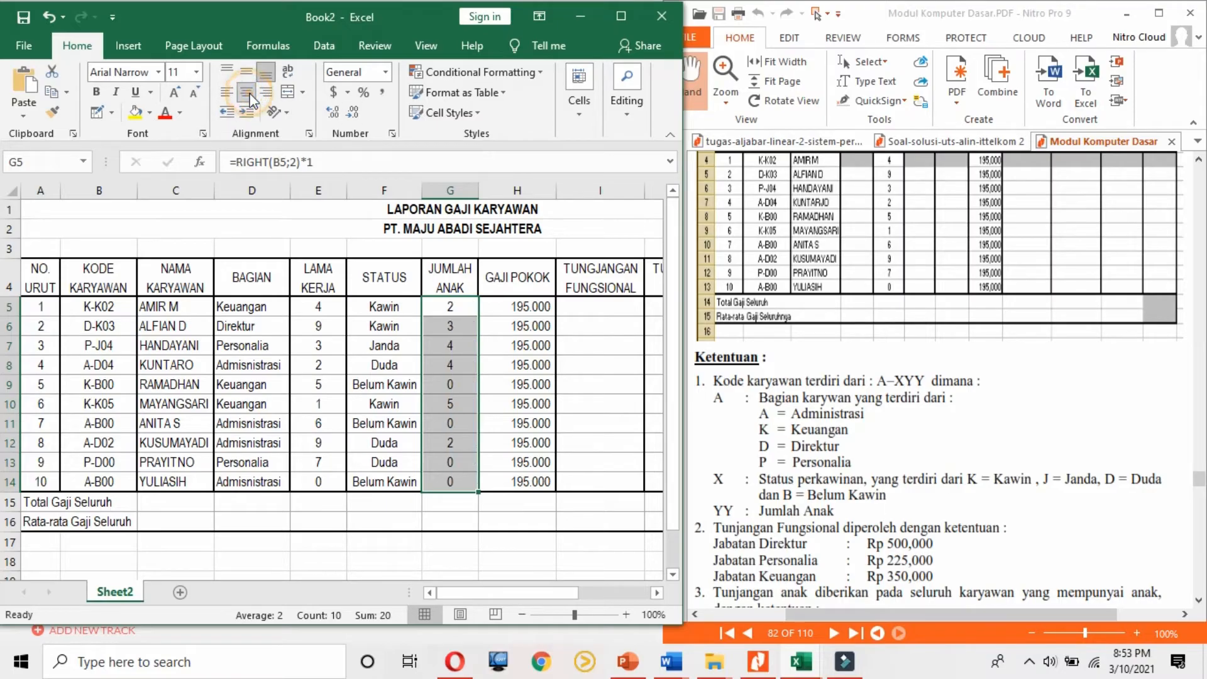
left_click_drag(521, 592, 567, 597)
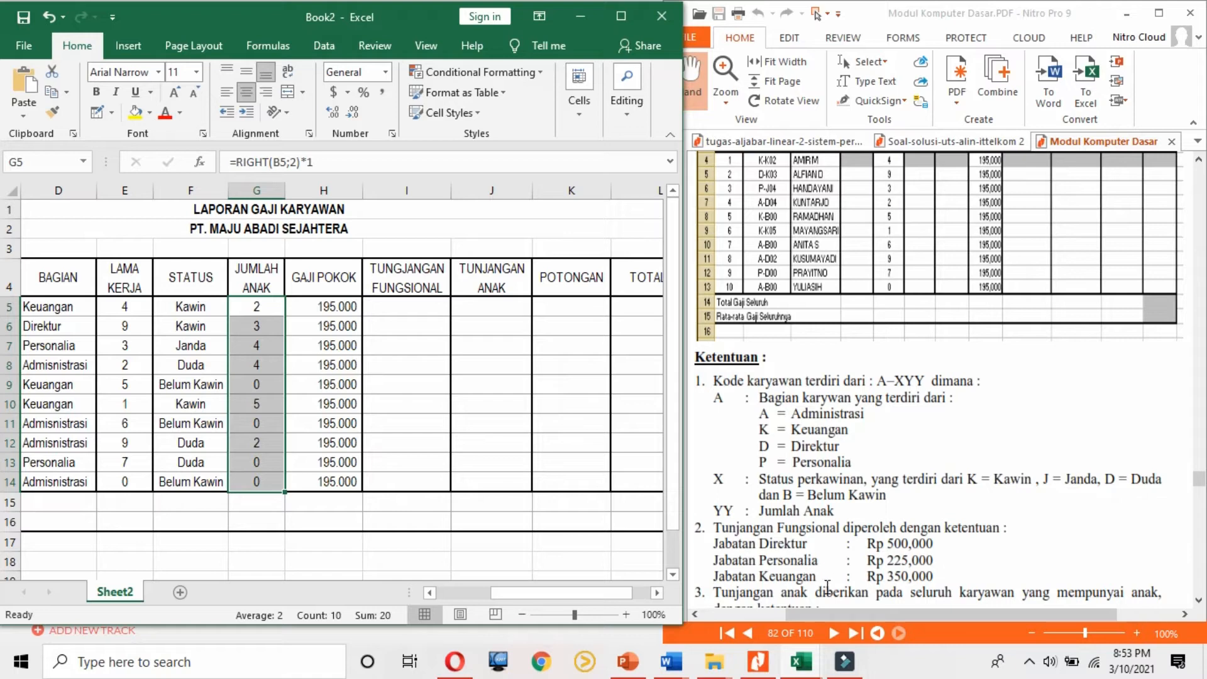
left_click_drag(561, 598, 540, 602)
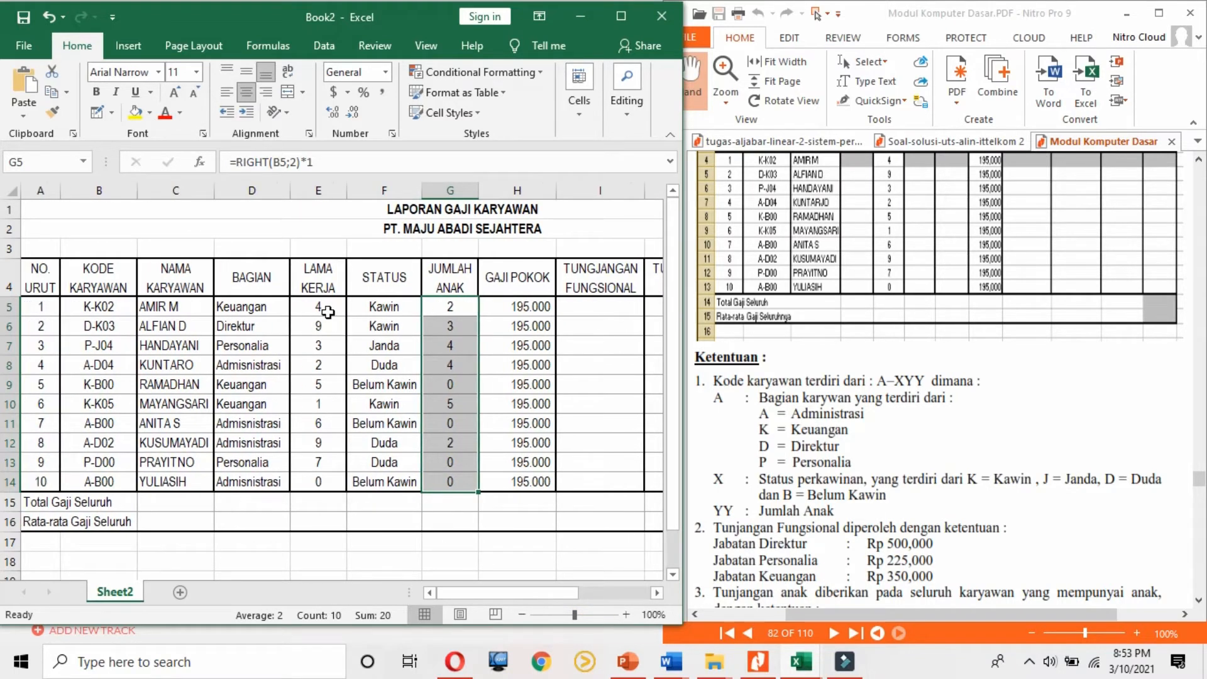
Step: Copy the BAGIAN formula from D5 and paste only the formula into the TUNGJANGAN FUNGSIONAL cell I5
left_click(253, 305)
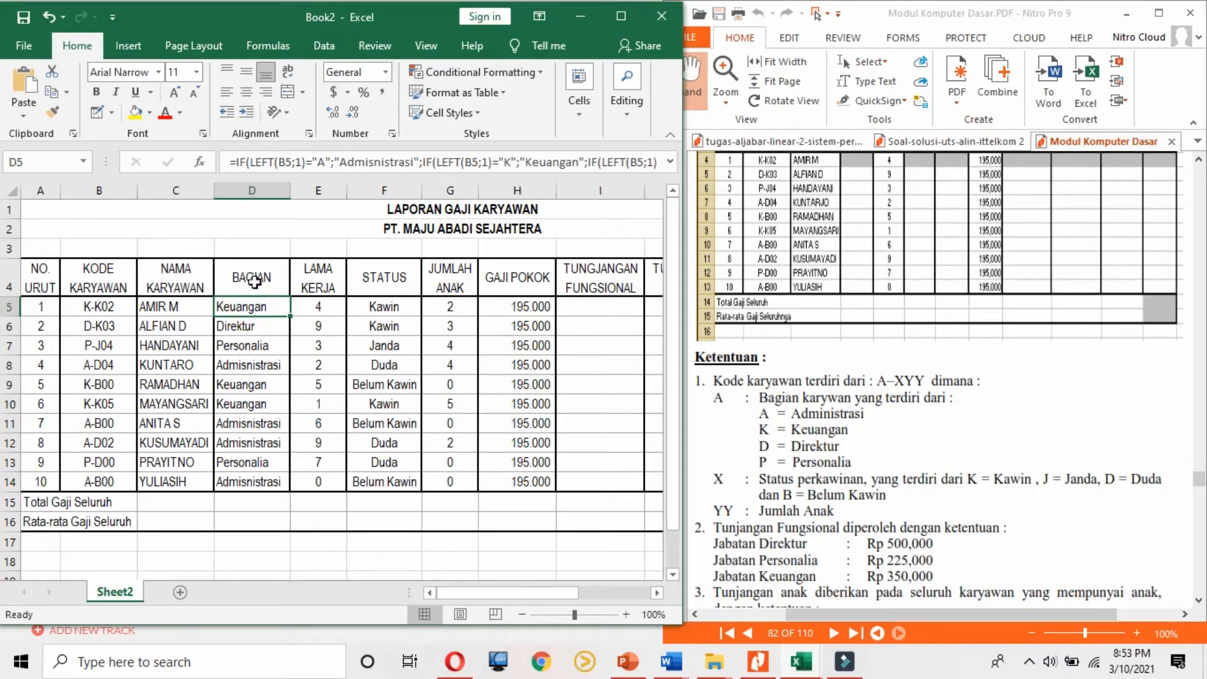
left_click(620, 16)
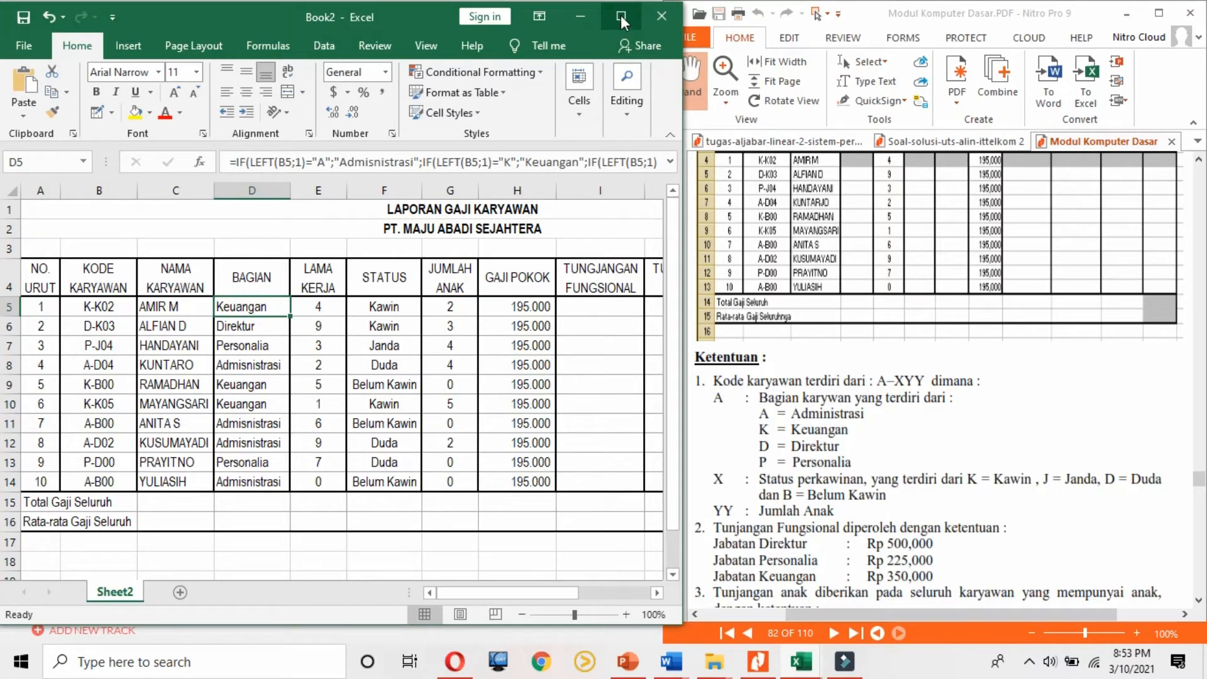
right_click(250, 308)
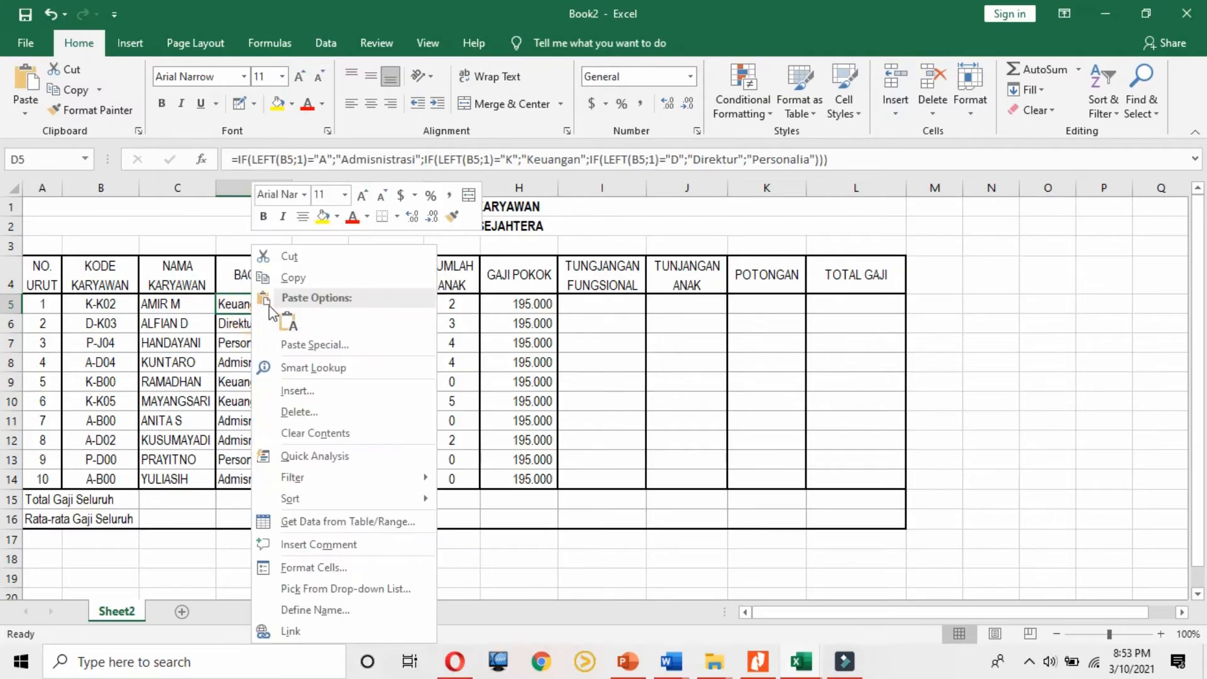
left_click(284, 278)
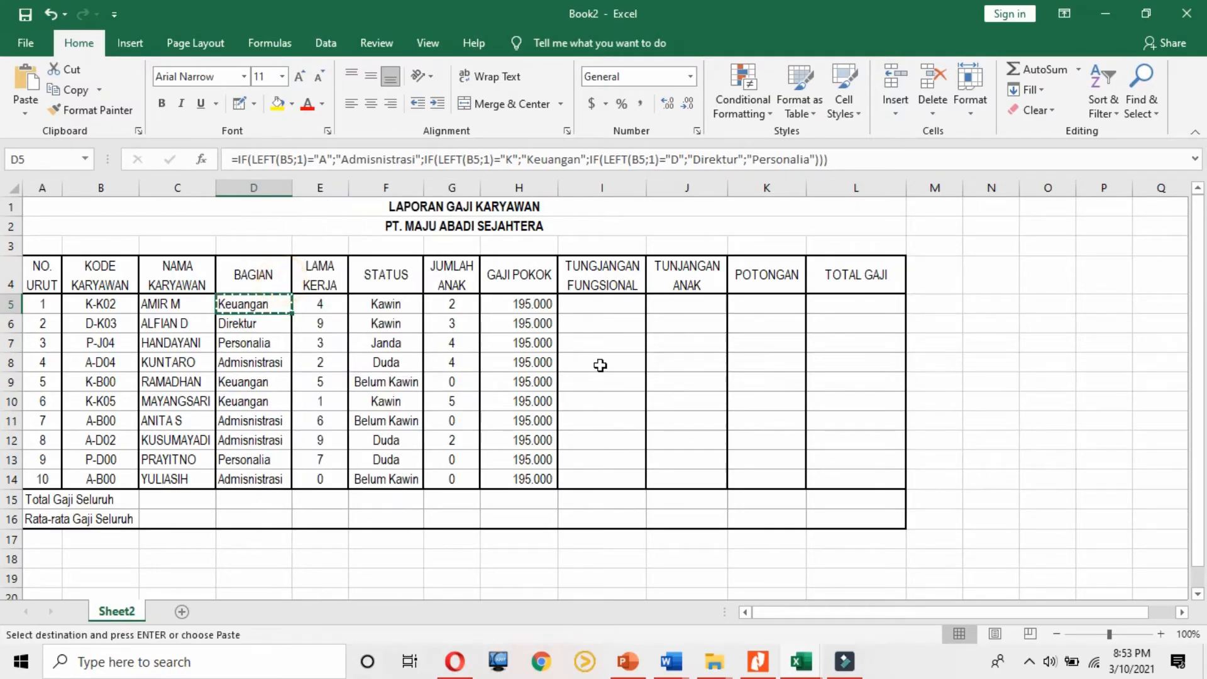
left_click(574, 305)
right_click(574, 305)
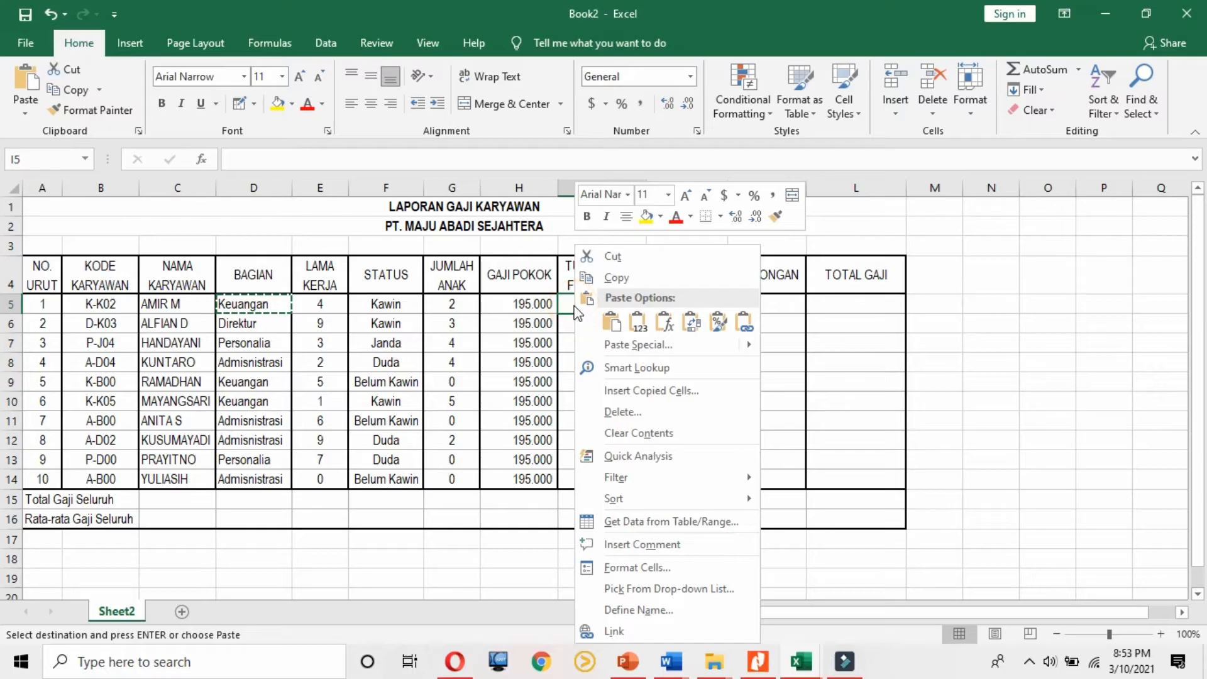
left_click(665, 325)
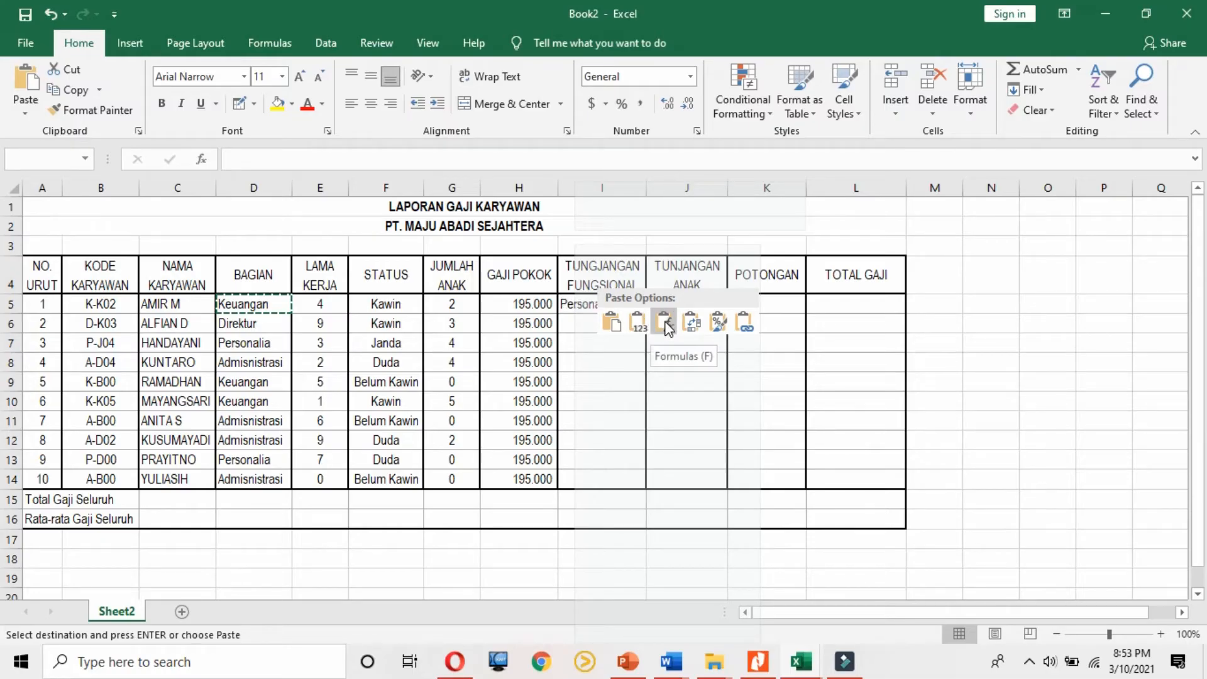
left_click(665, 324)
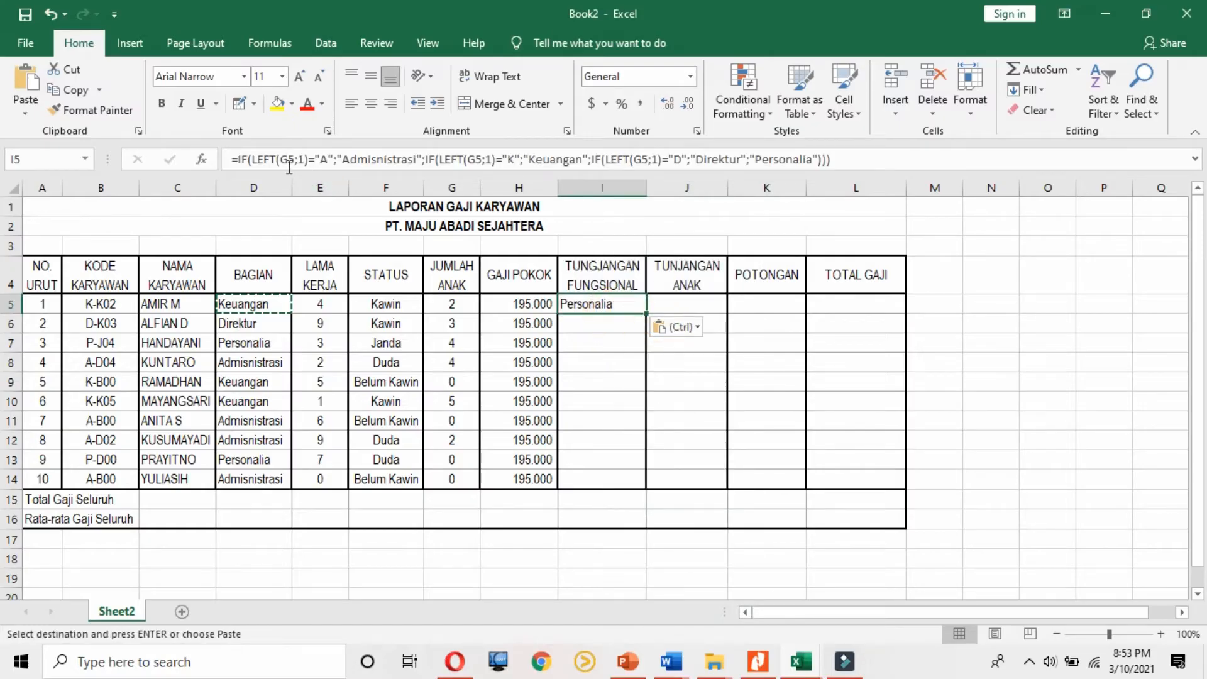
Step: Change the G5 reference to B5 in all three LEFT functions of the I5 formula
left_click(613, 159)
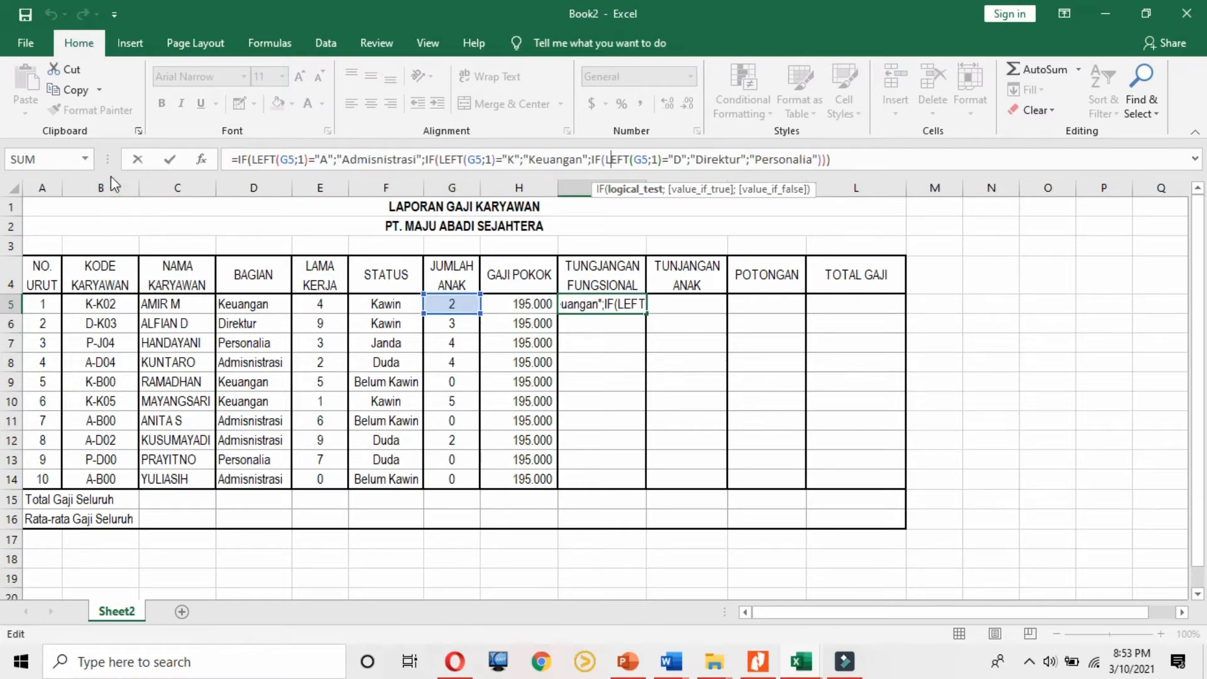
left_click(288, 162)
key("BackSpace")
type("B")
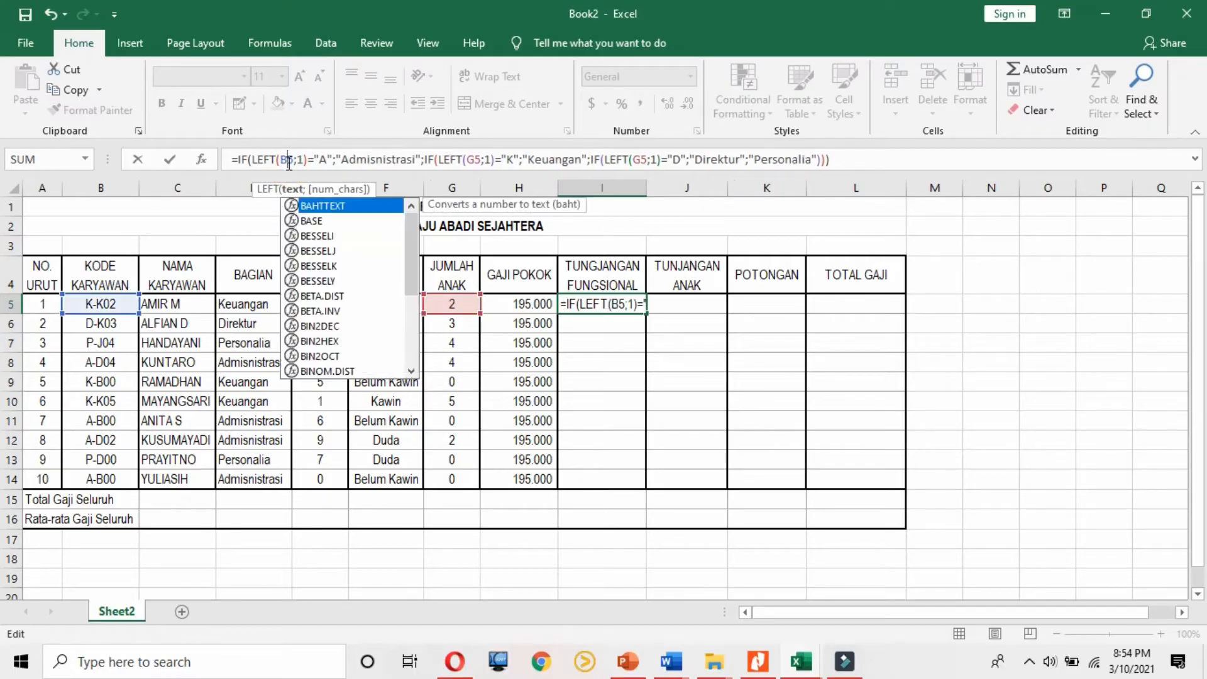
left_click(473, 160)
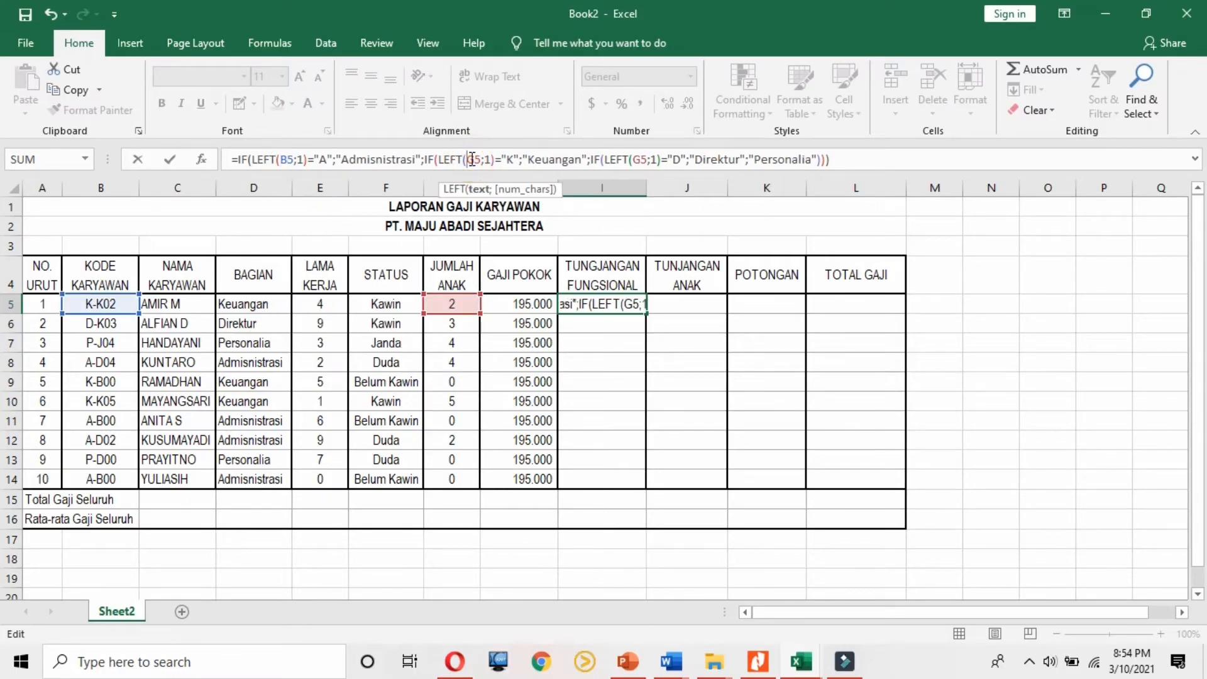
key("BackSpace")
type("B")
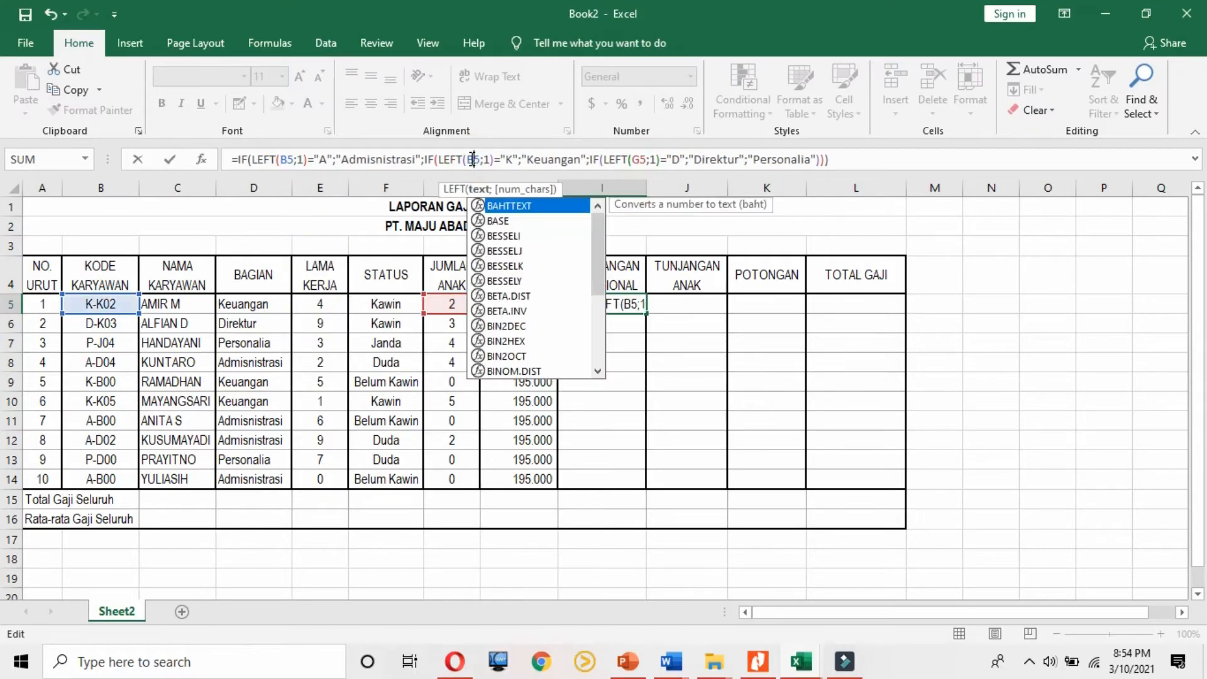
left_click(636, 162)
key("BackSpace")
type("B")
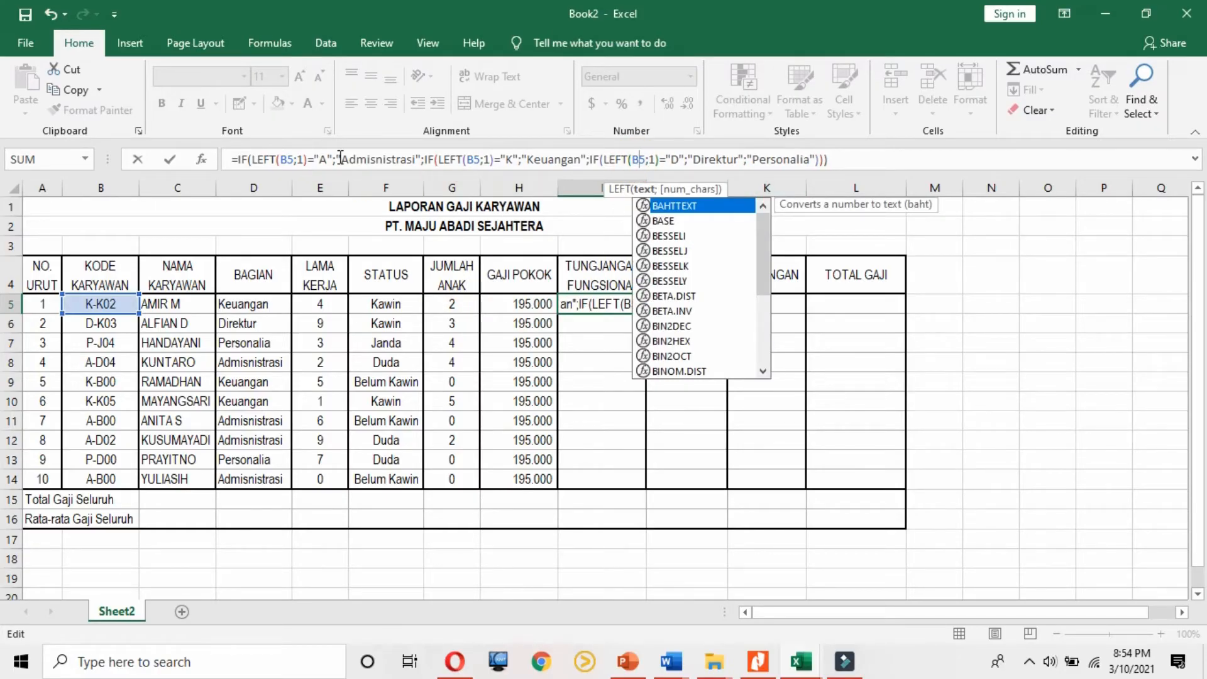
Step: In the I5 formula, replace "Admisnistrasi" with 0 and "Keuangan" with the PDF module's allowance of 350000
left_click_drag(339, 161, 420, 160)
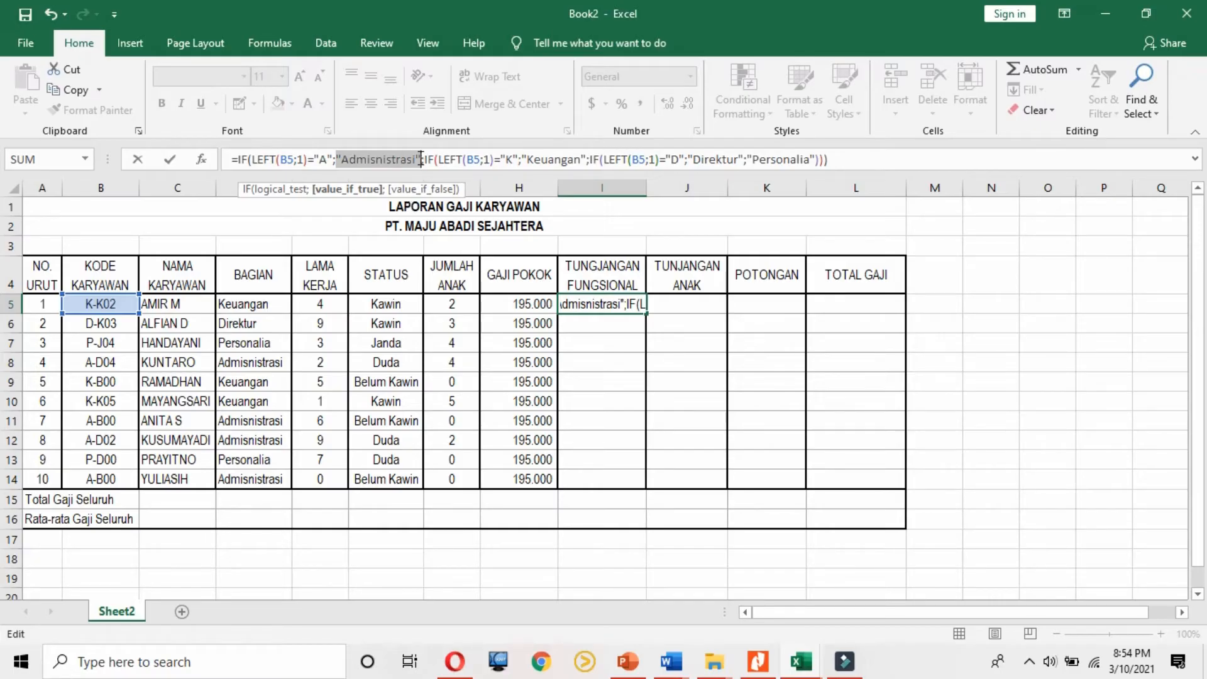
type("0")
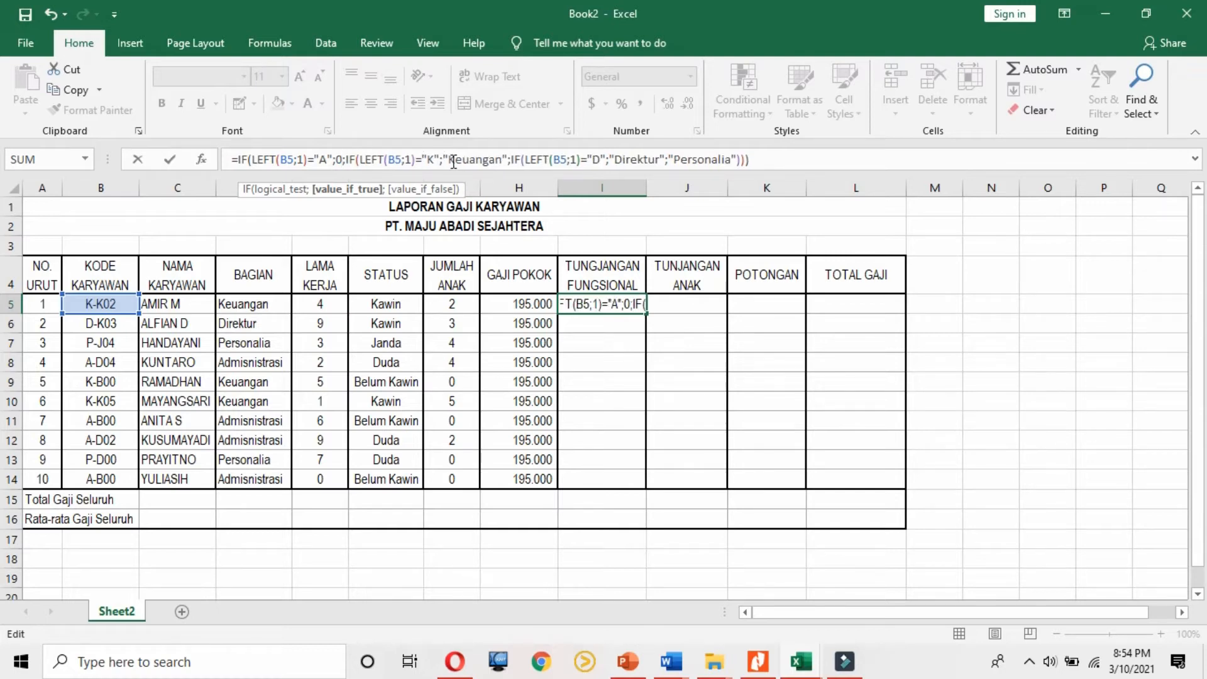
left_click(757, 662)
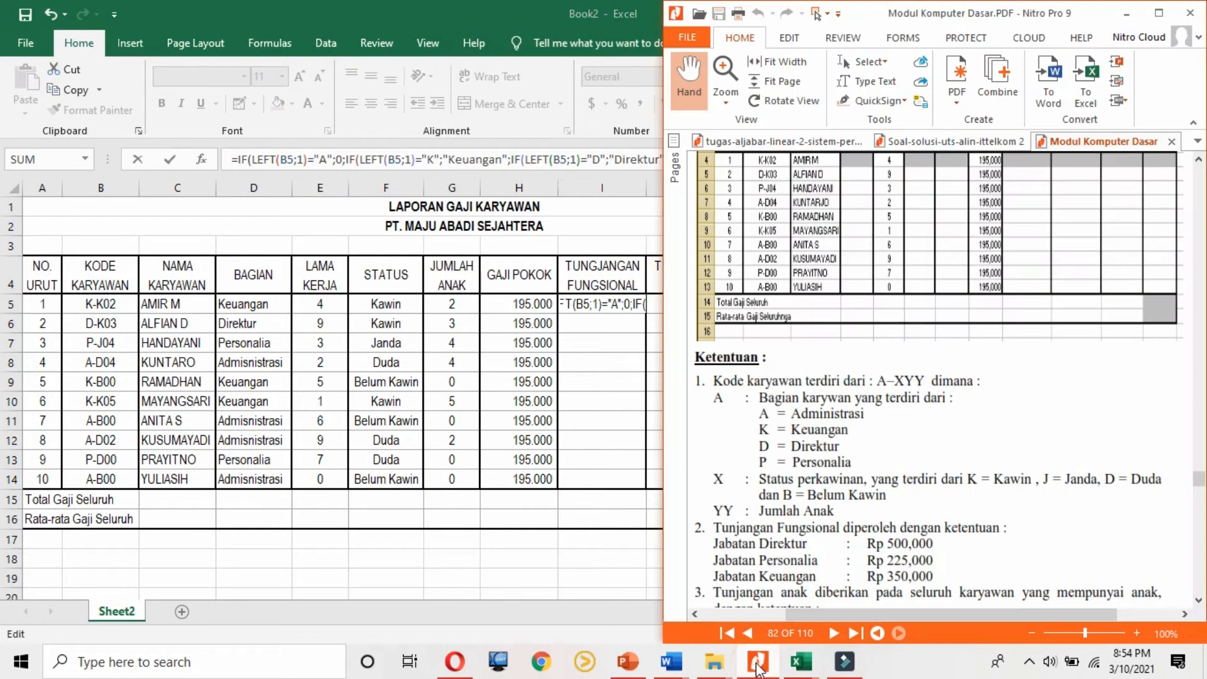
left_click(757, 663)
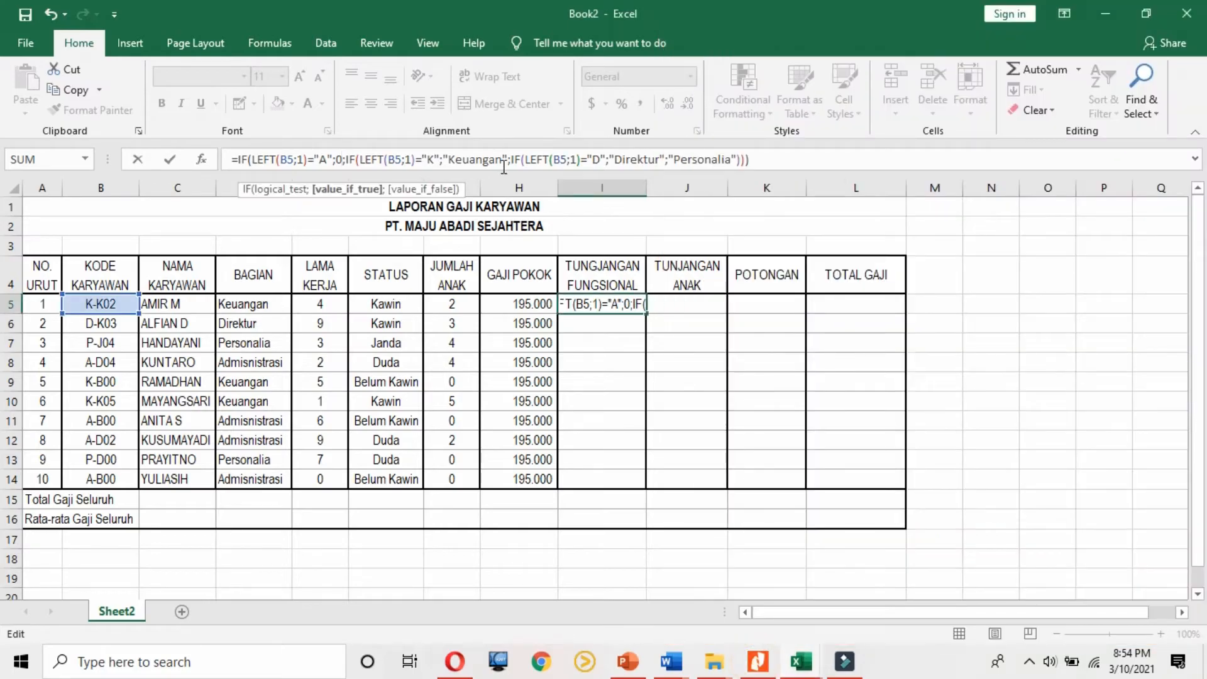
left_click(442, 159)
left_click_drag(476, 162, 510, 162)
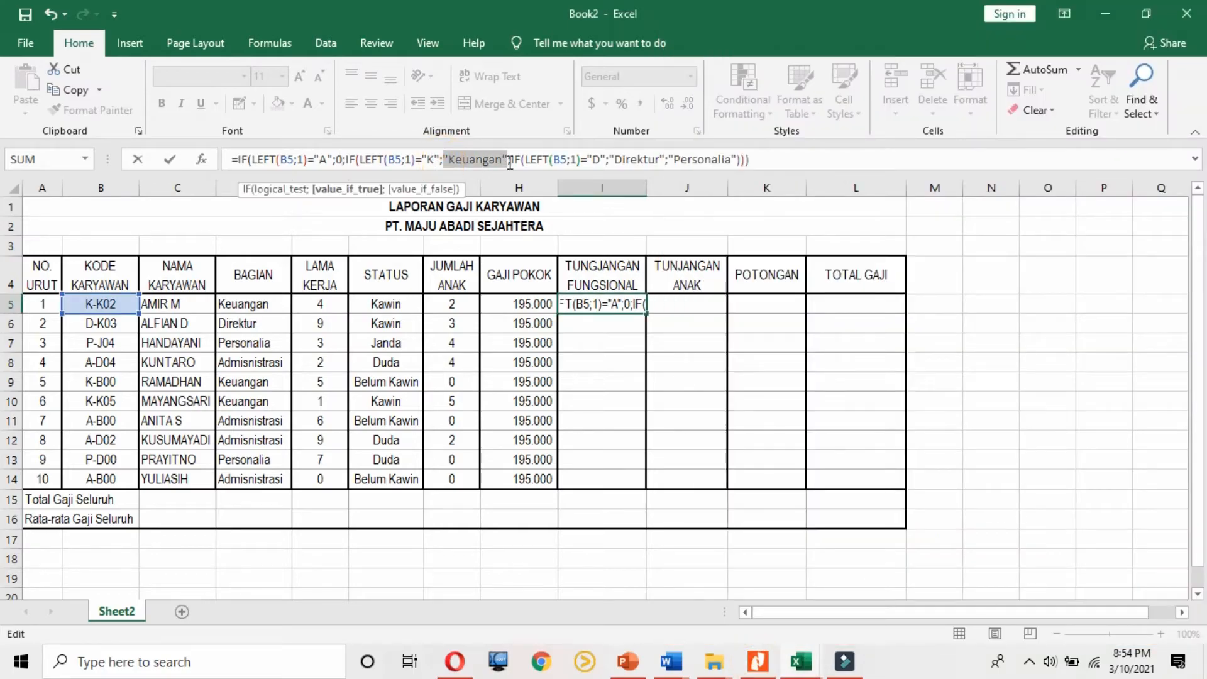
type("350000")
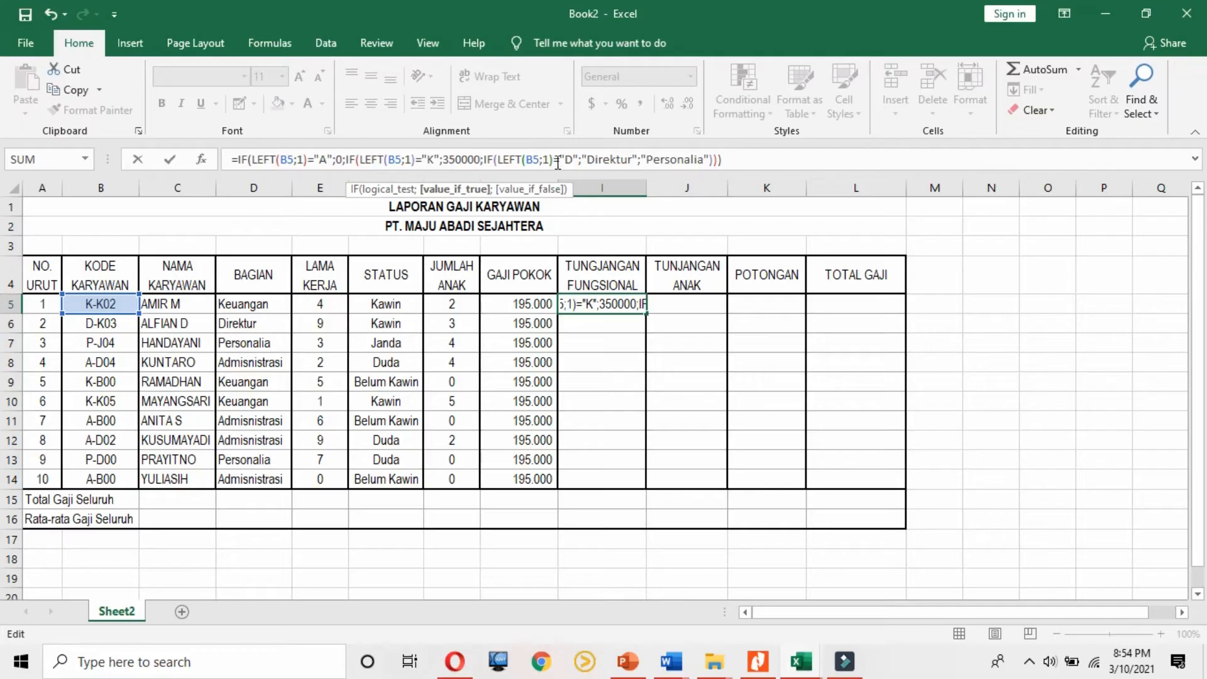
Step: In the I5 formula, replace "Direktur" with 500000 and "Personalia" with 225000 per the PDF module, and enter the formula
left_click(758, 667)
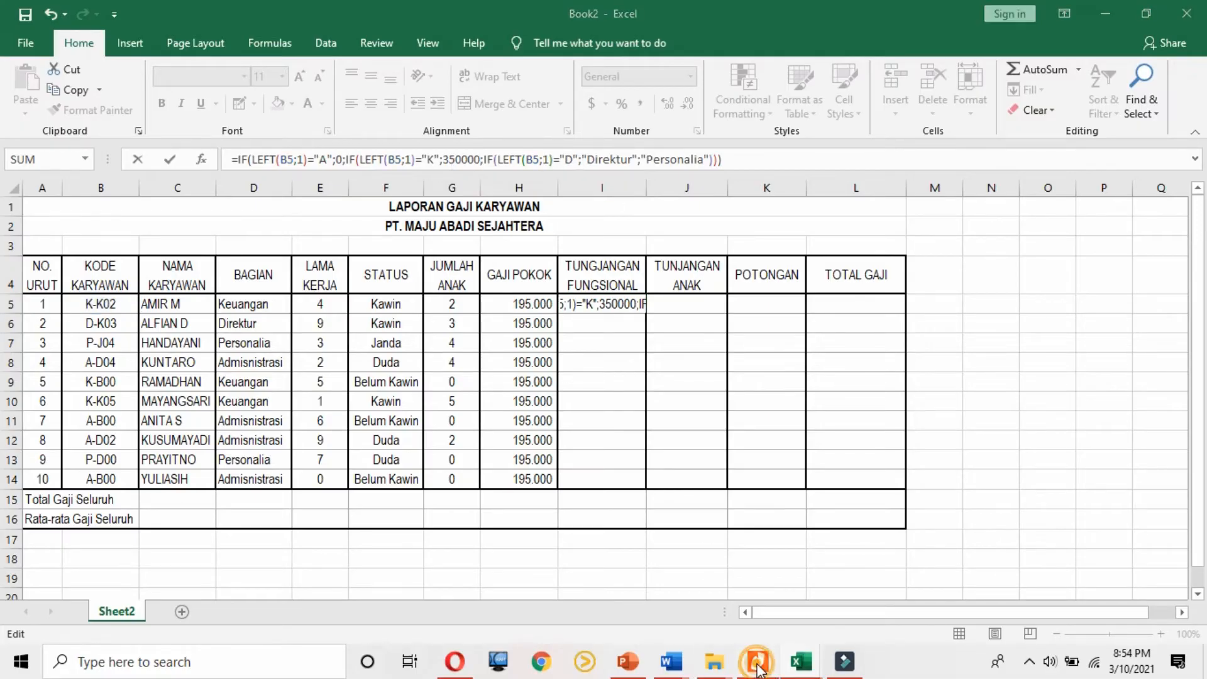
left_click(758, 664)
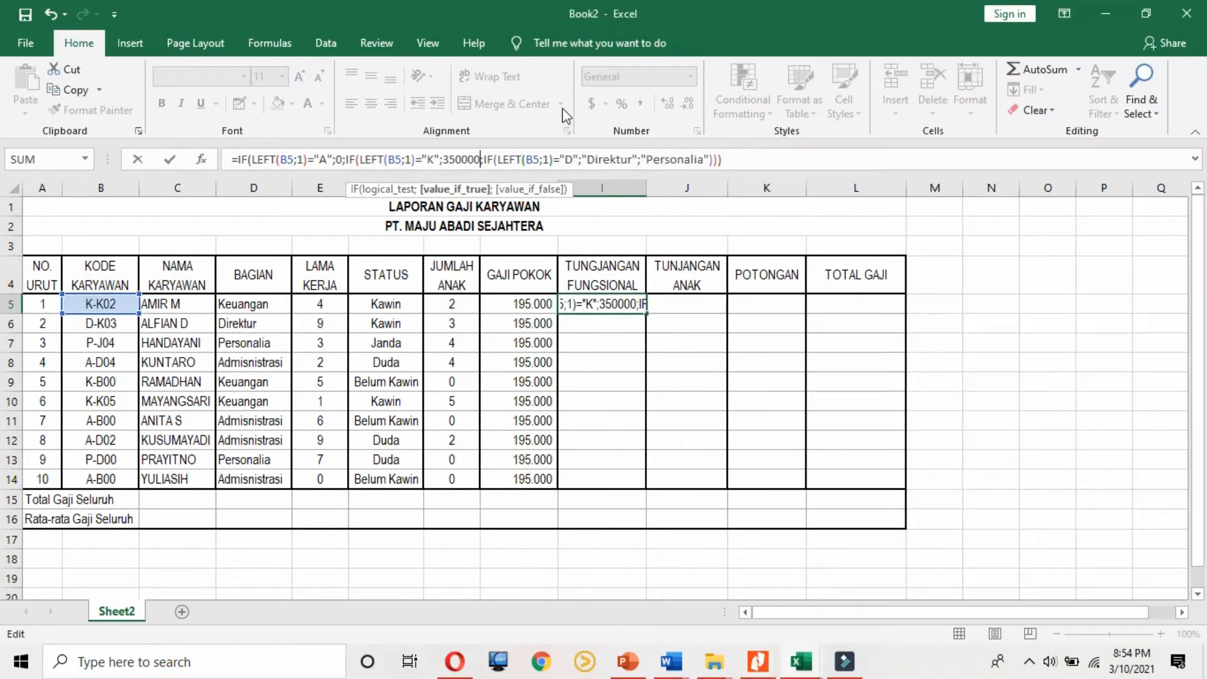
left_click_drag(582, 160, 638, 159)
type("500000")
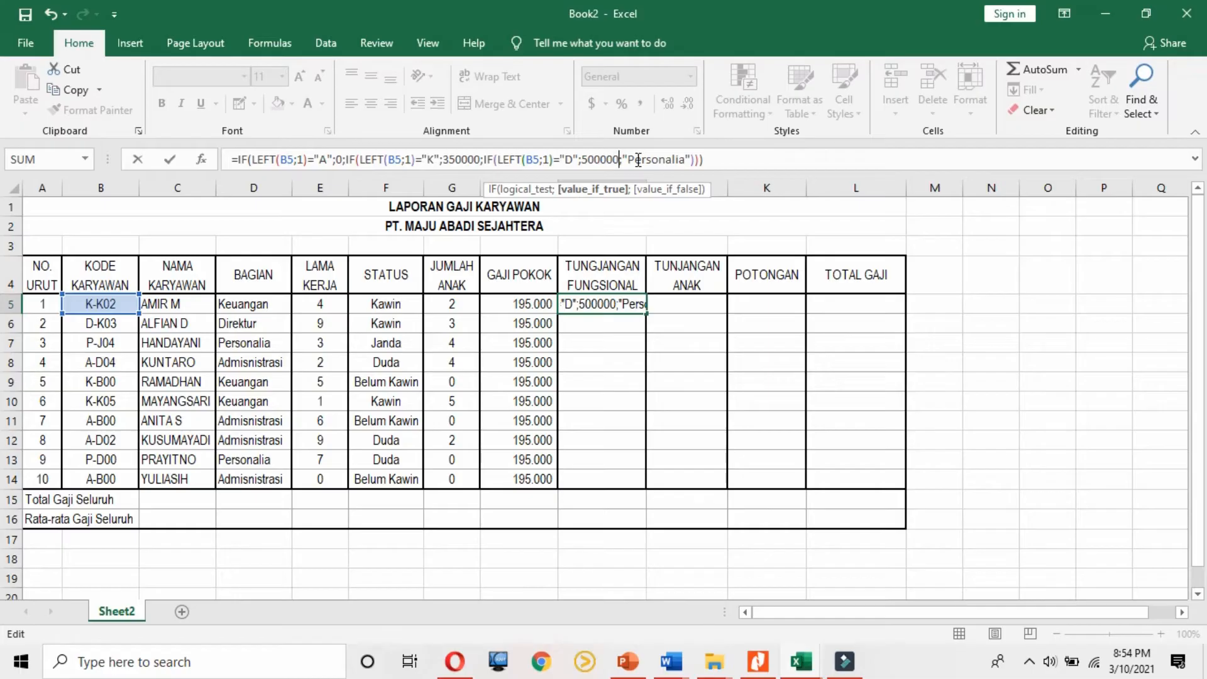
left_click(769, 671)
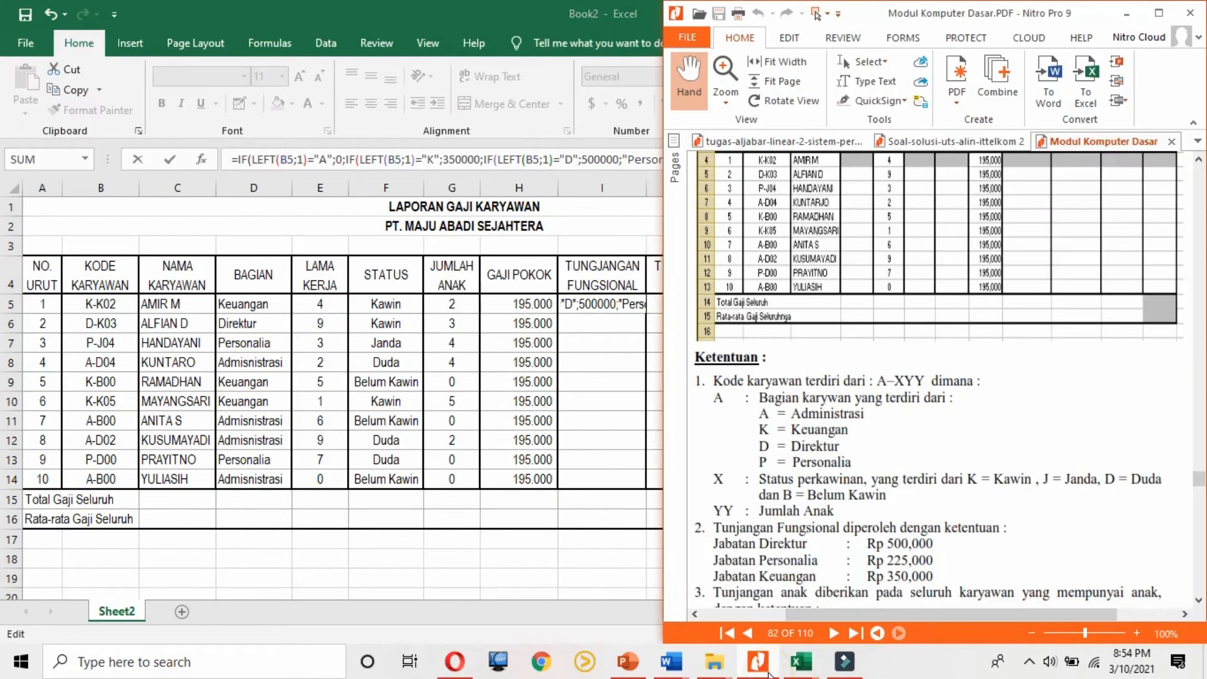
left_click(768, 672)
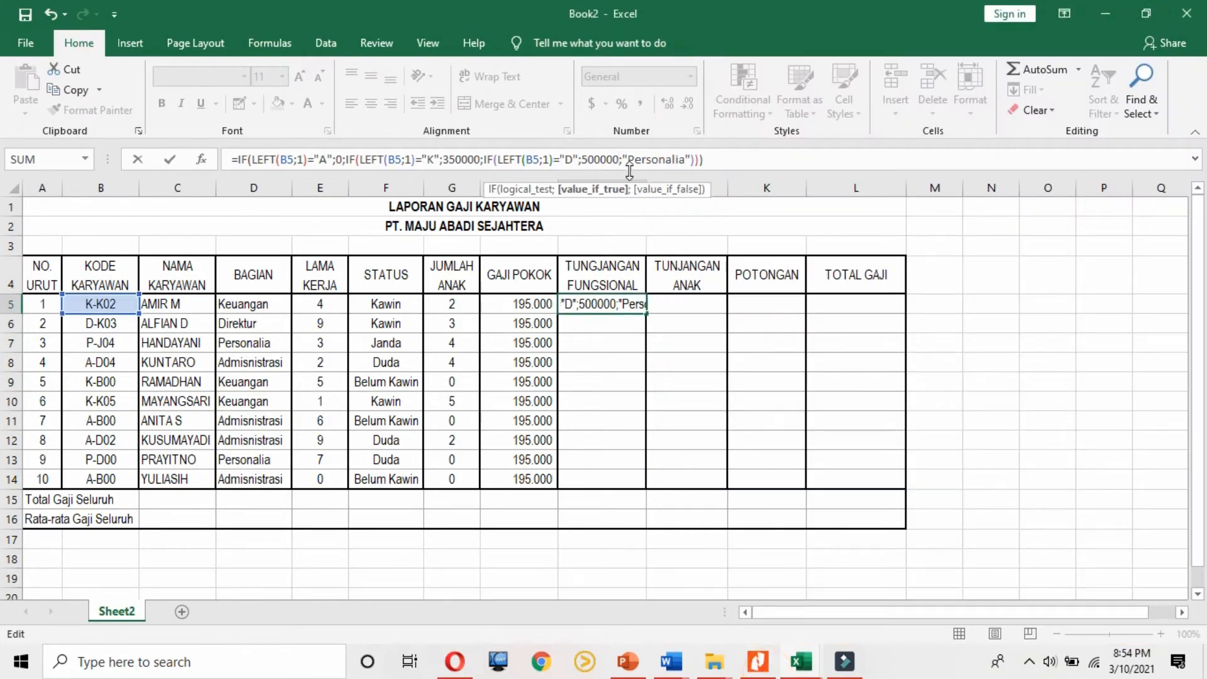
left_click_drag(624, 159, 693, 160)
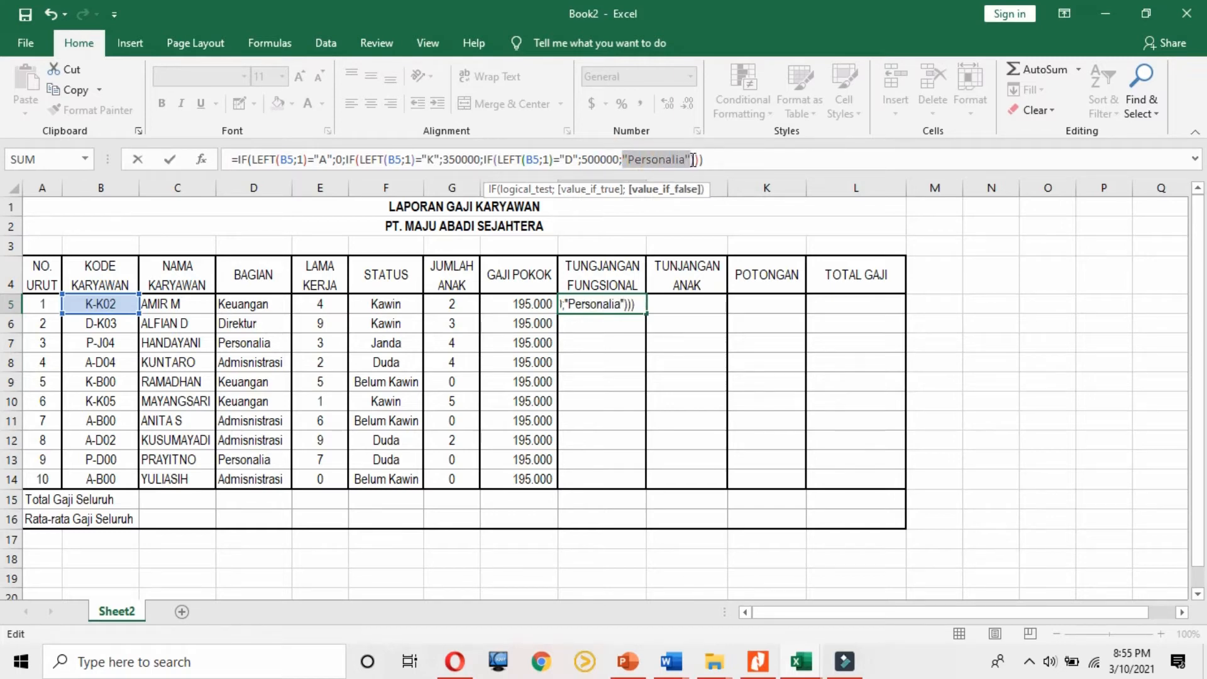
type("225000")
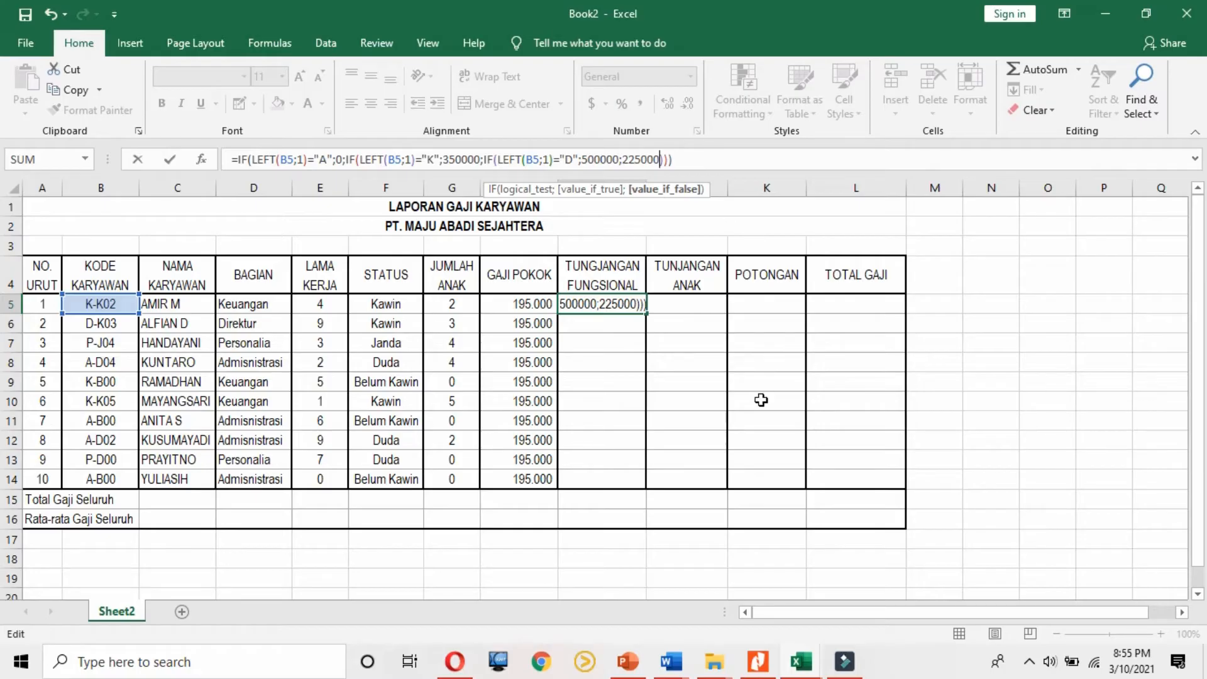
key("ctrl+Return")
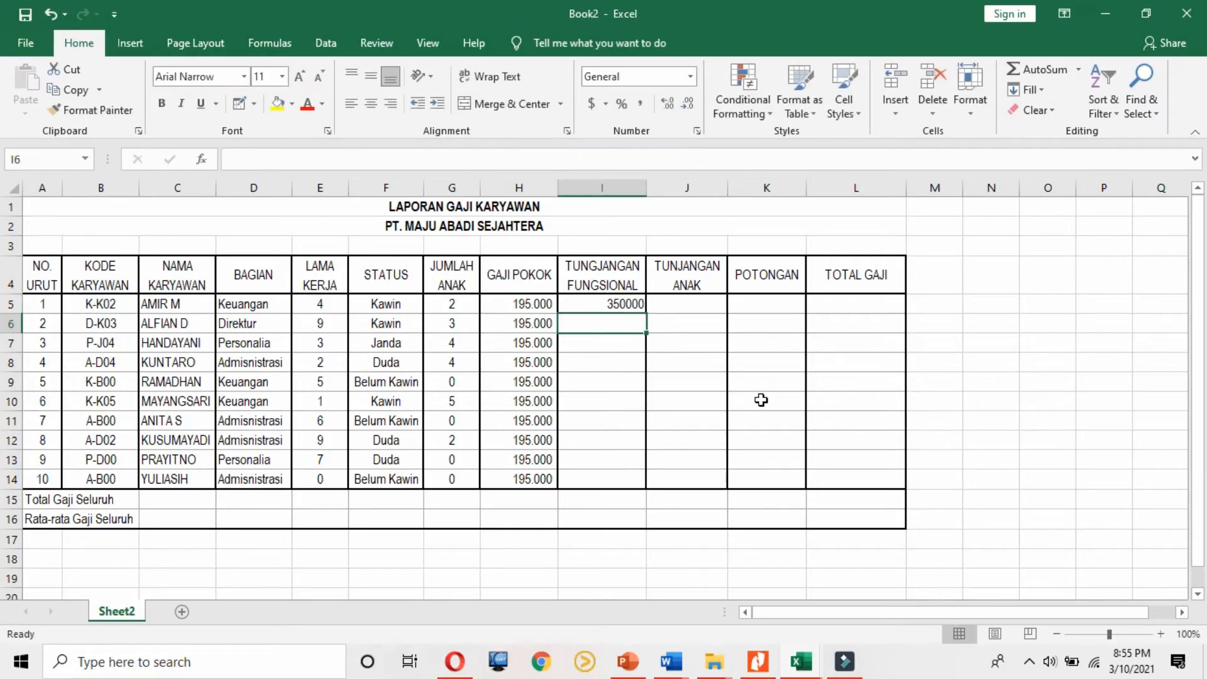
Step: Copy the number format of the GAJI POKOK cell H5 to I5 and fill the I5 formula down to I14
left_click(626, 299)
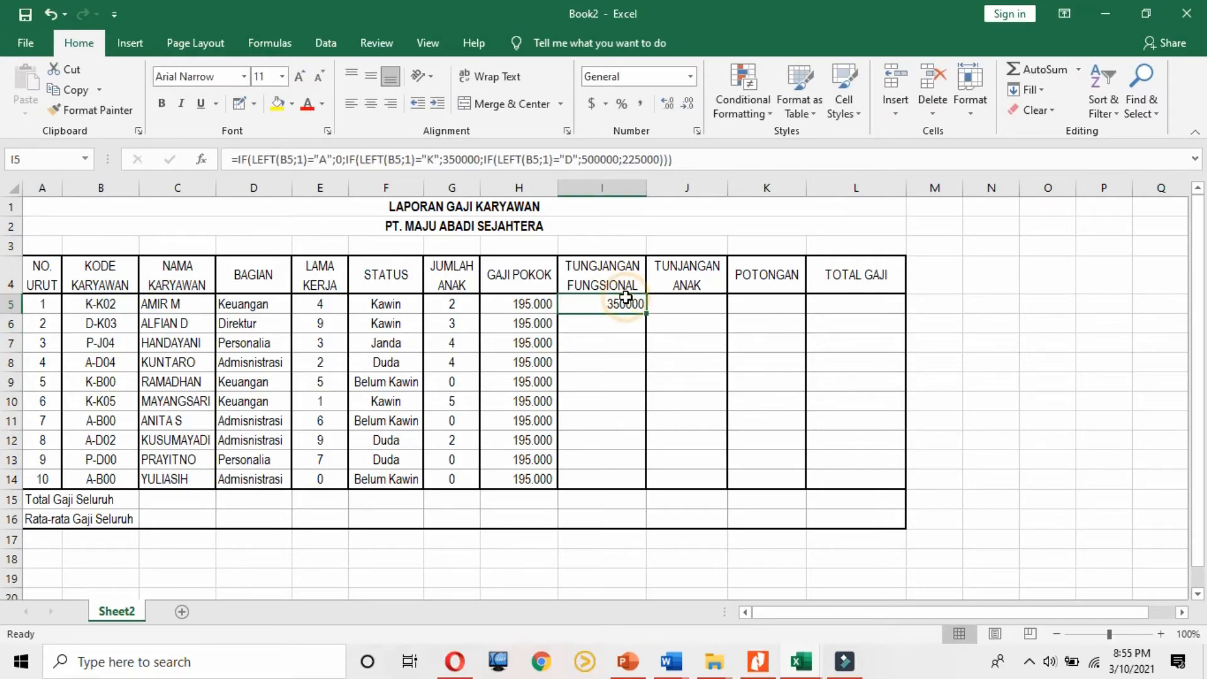
left_click(534, 304)
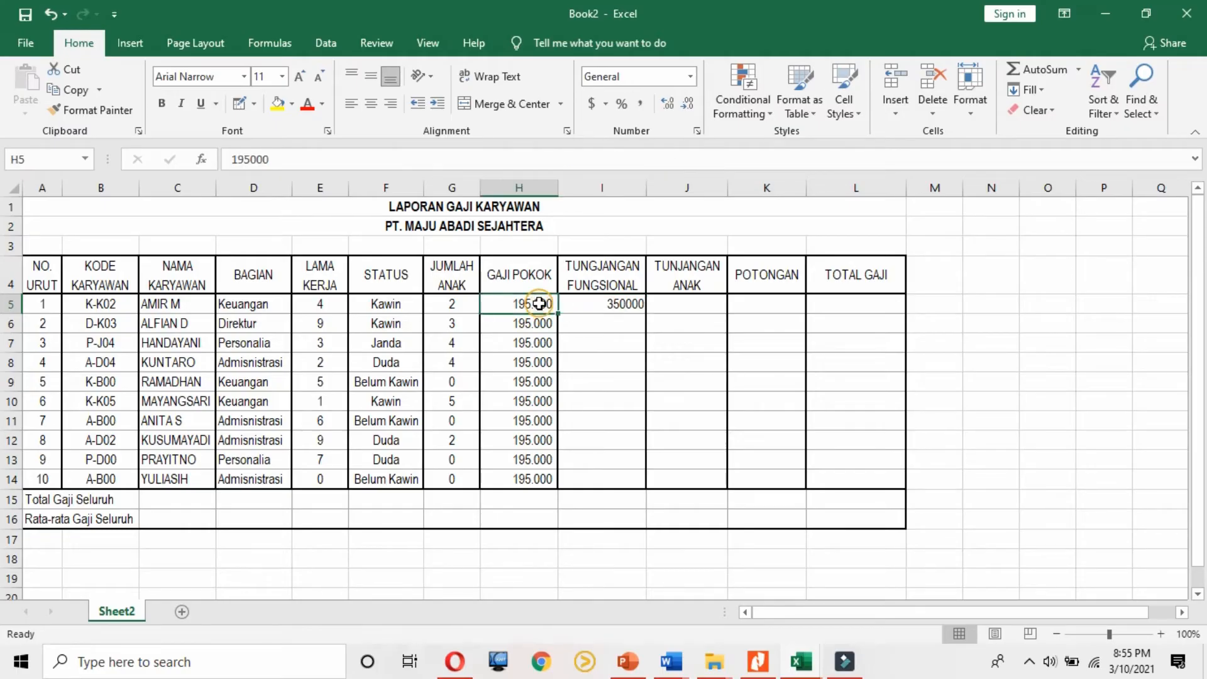
left_click(94, 110)
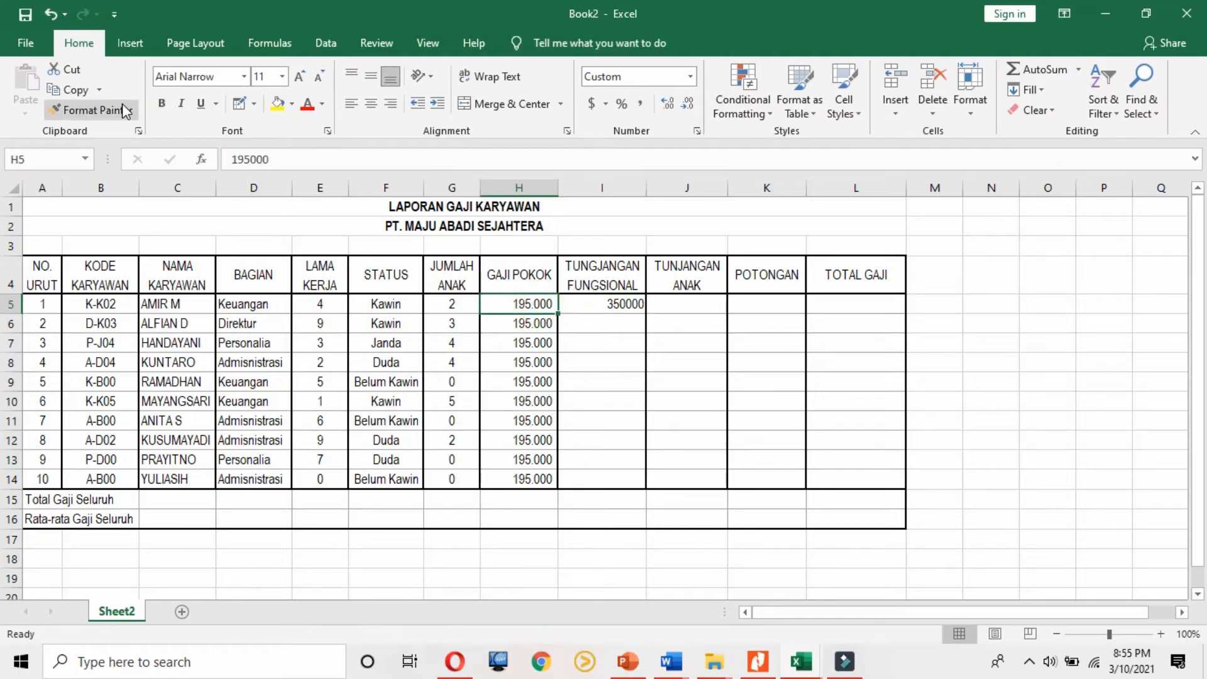
left_click(596, 303)
left_click_drag(647, 313, 648, 487)
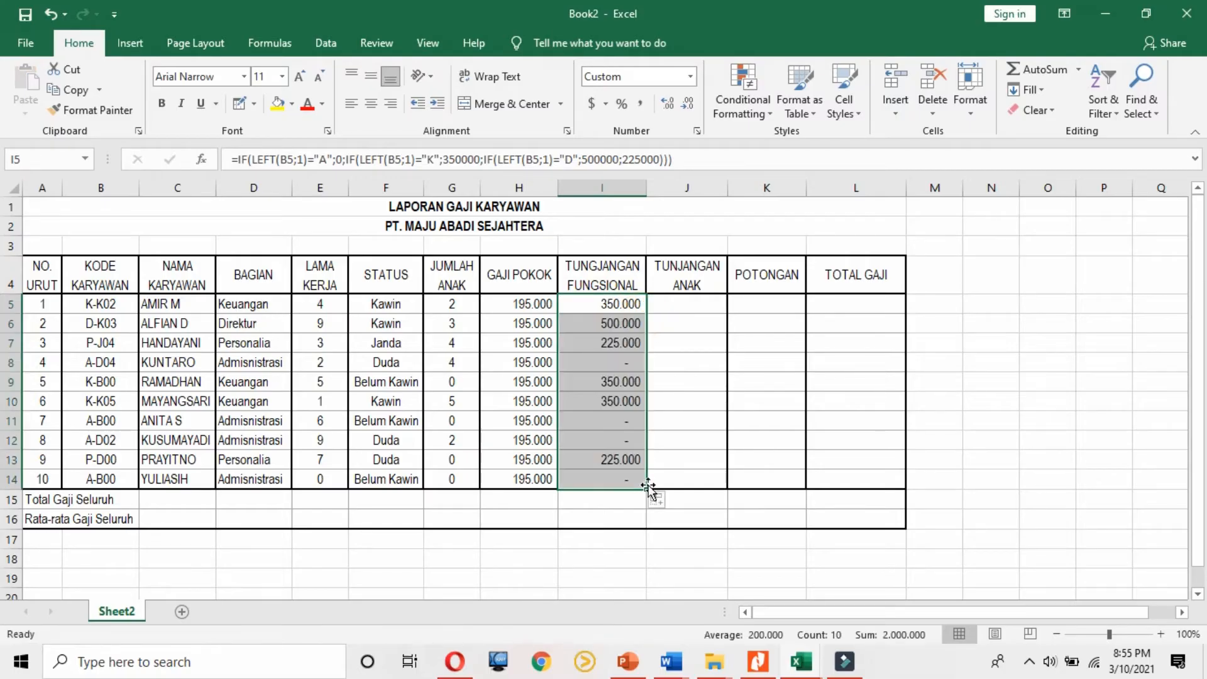
Step: Check the filled TUNGJANGAN FUNGSIONAL formulas in I6 to I8 against the allowance rules in the PDF module
left_click(618, 325)
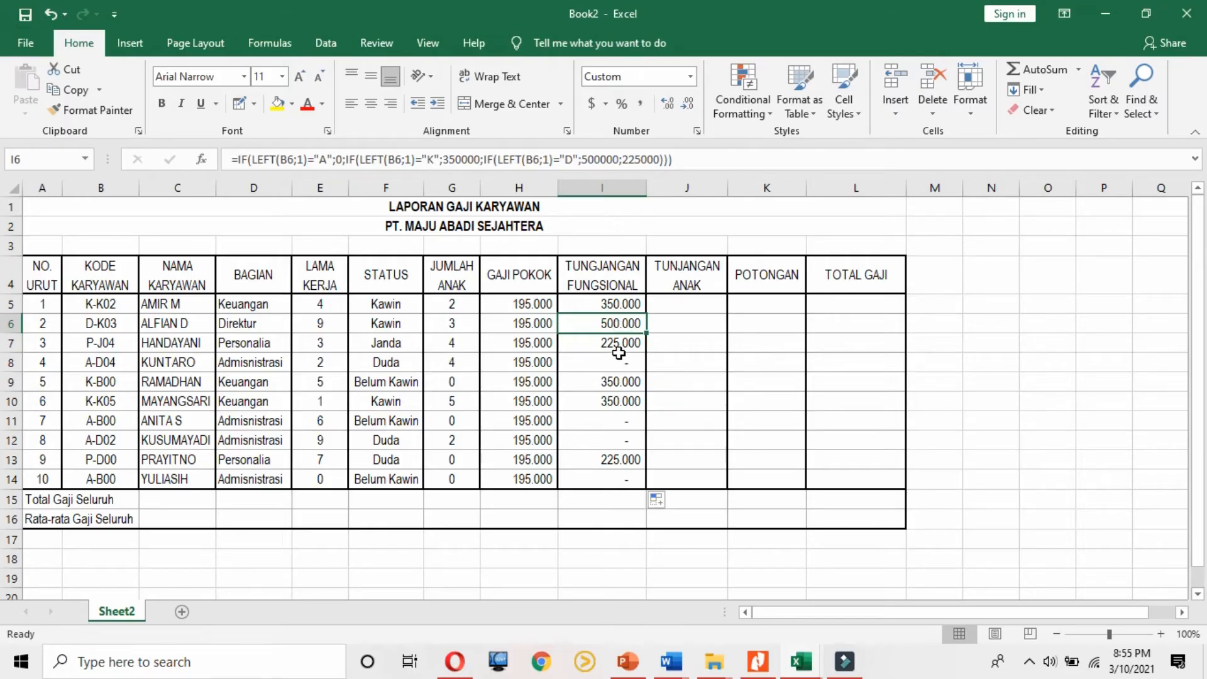
left_click(620, 345)
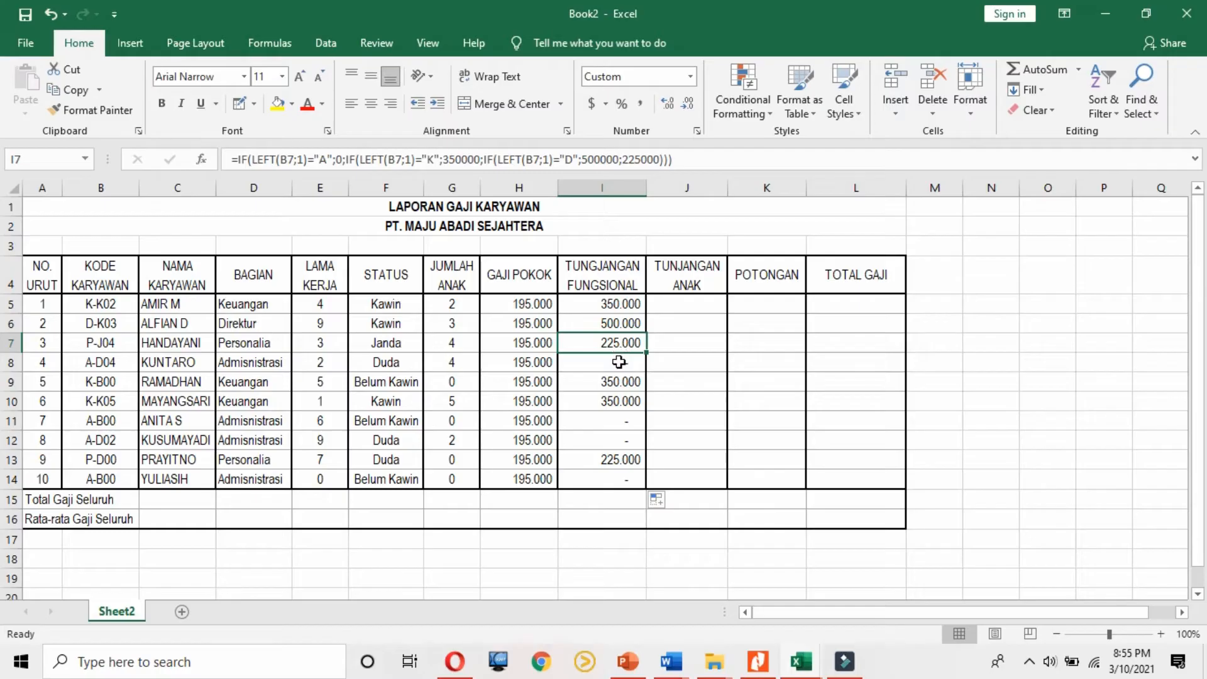
left_click(620, 362)
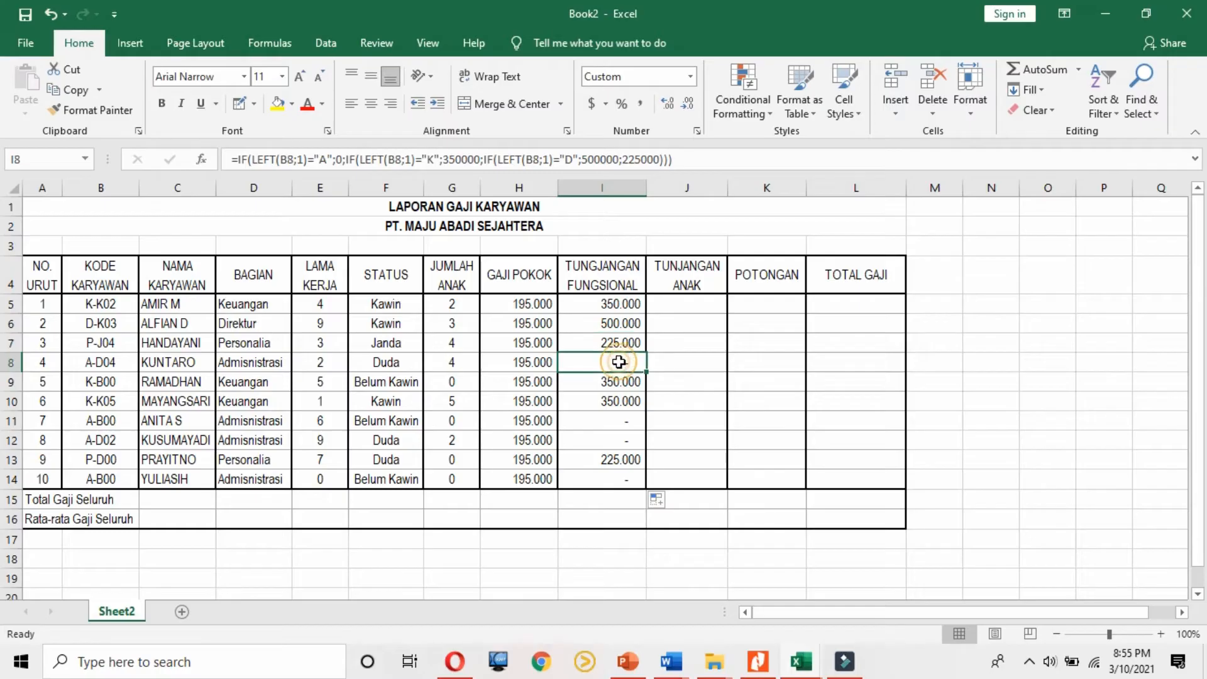
left_click(756, 661)
left_click(756, 661)
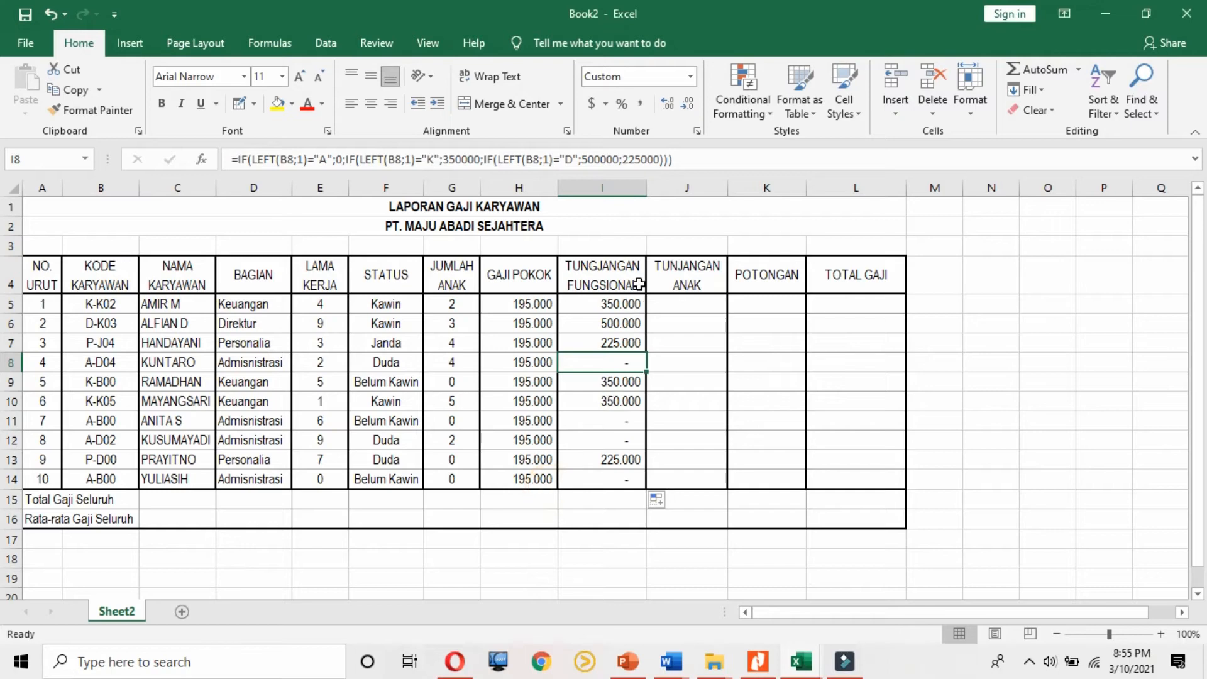
left_click(600, 303)
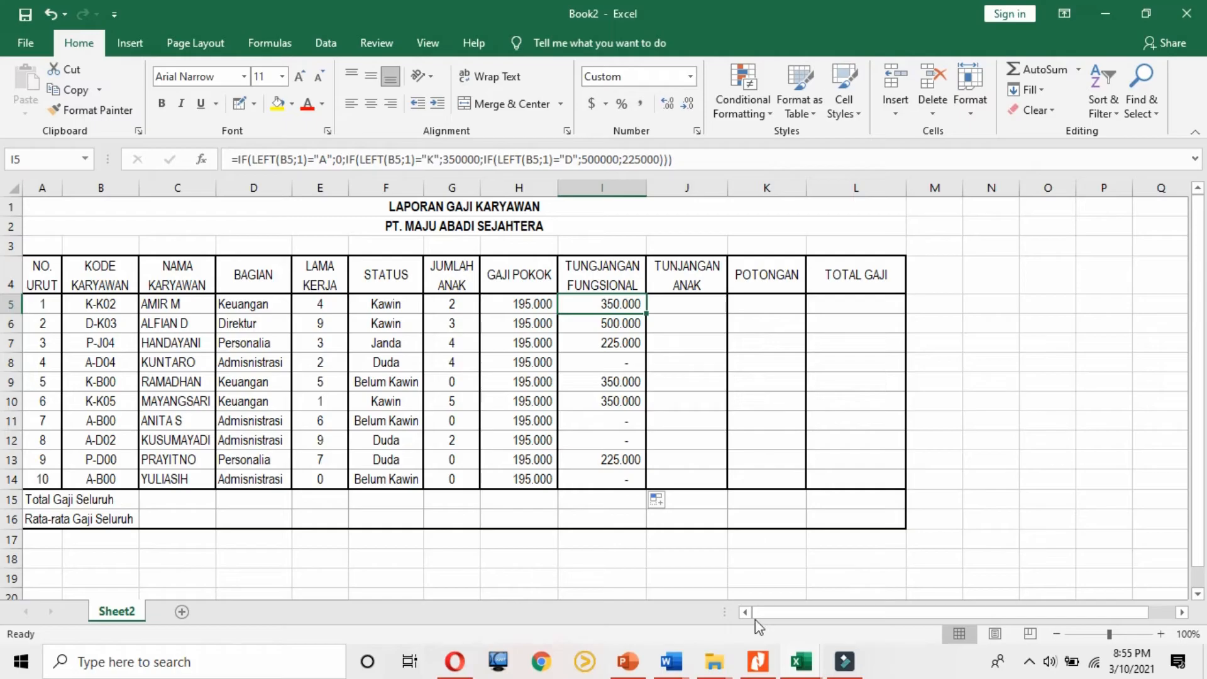
Step: Read the child allowance provision, item 3 under Ketentuan, in the Modul Komputer Dasar PDF and return to the workbook
mouse_move(758, 670)
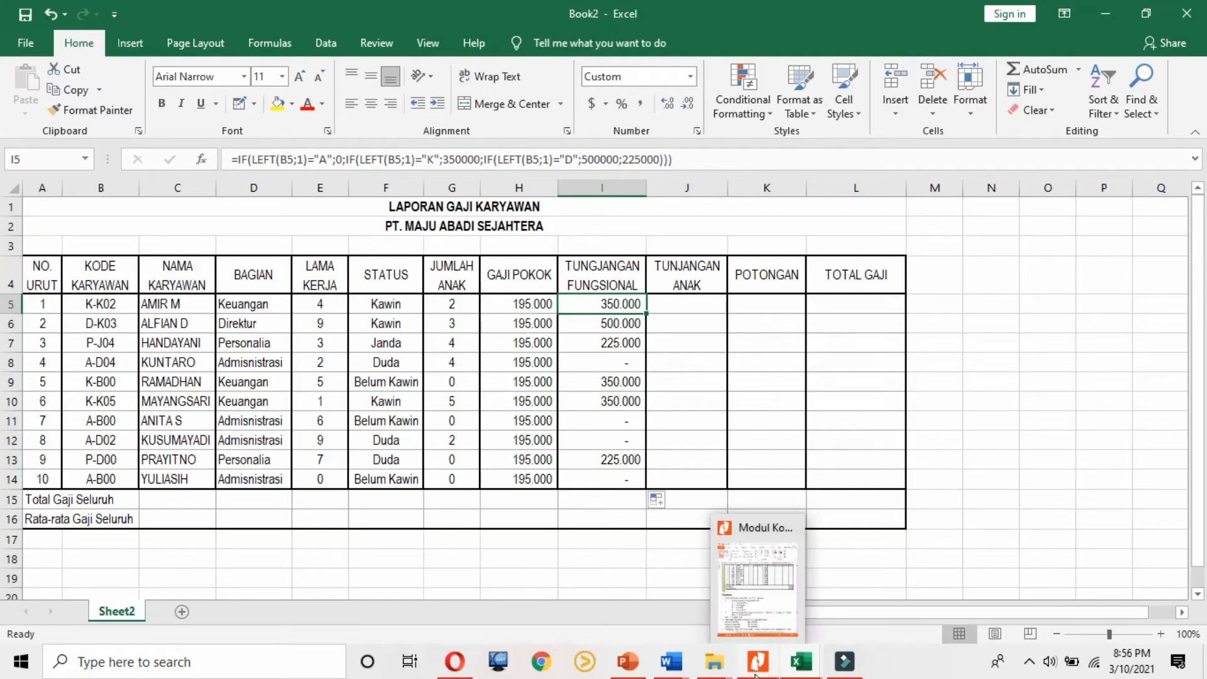
left_click(760, 579)
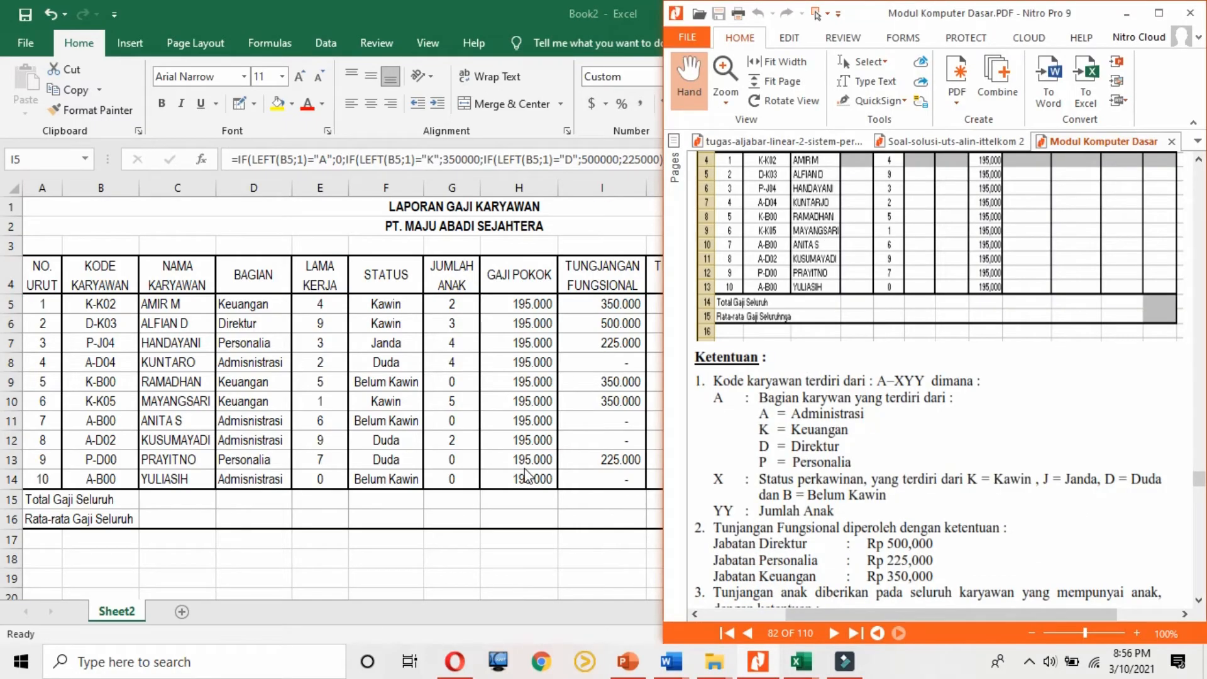
left_click(856, 490)
scroll(855, 490, "down", 2)
scroll(858, 491, "down", 1)
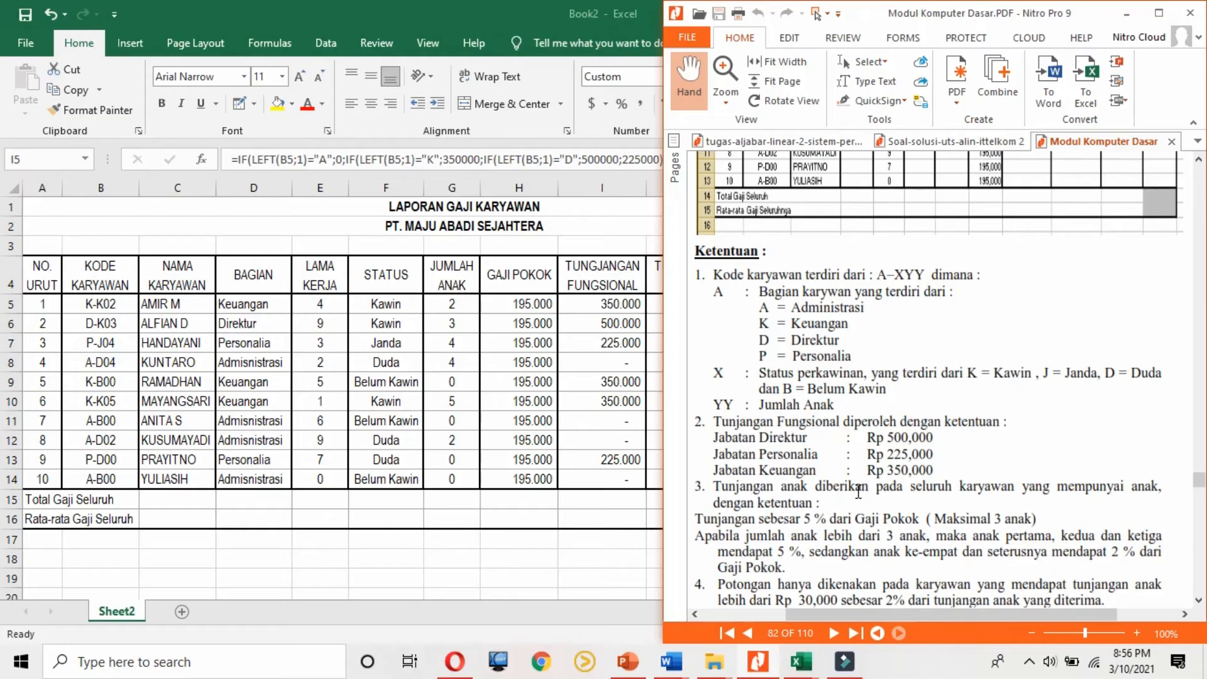
left_click(527, 449)
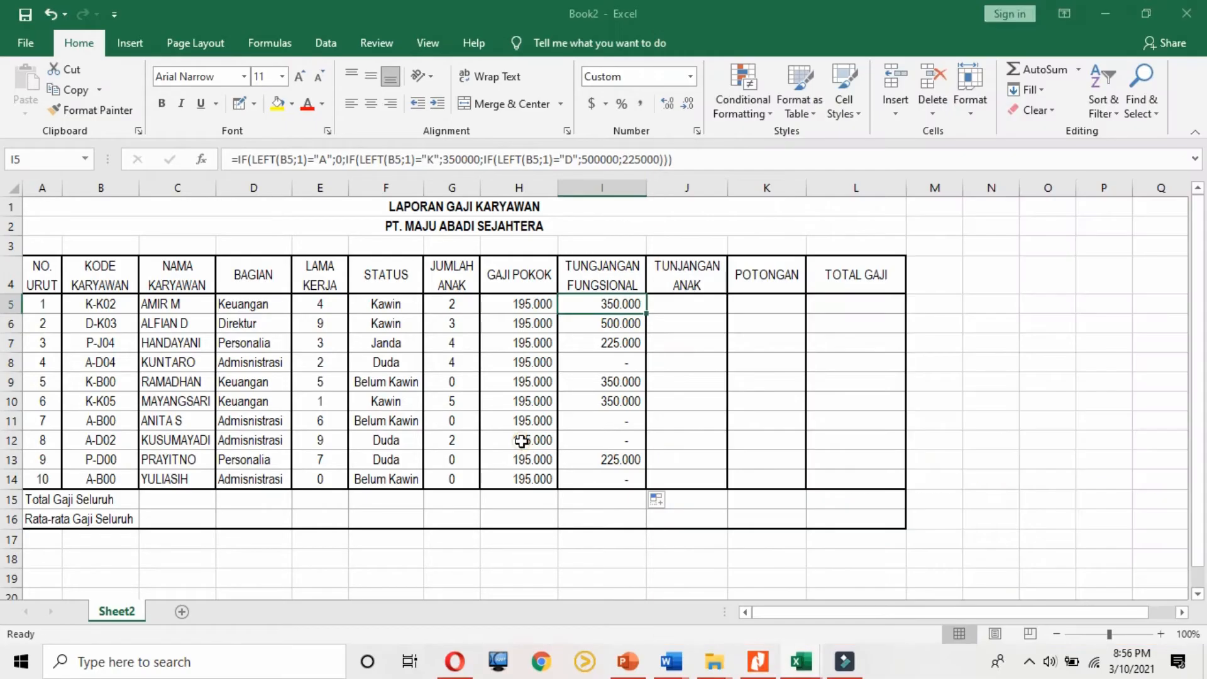
Step: Begin the TUNJANGAN ANAK formula in J5 with an IF testing G5<=3 and returning G5*5%*H5 when true
left_click(688, 308)
type("=")
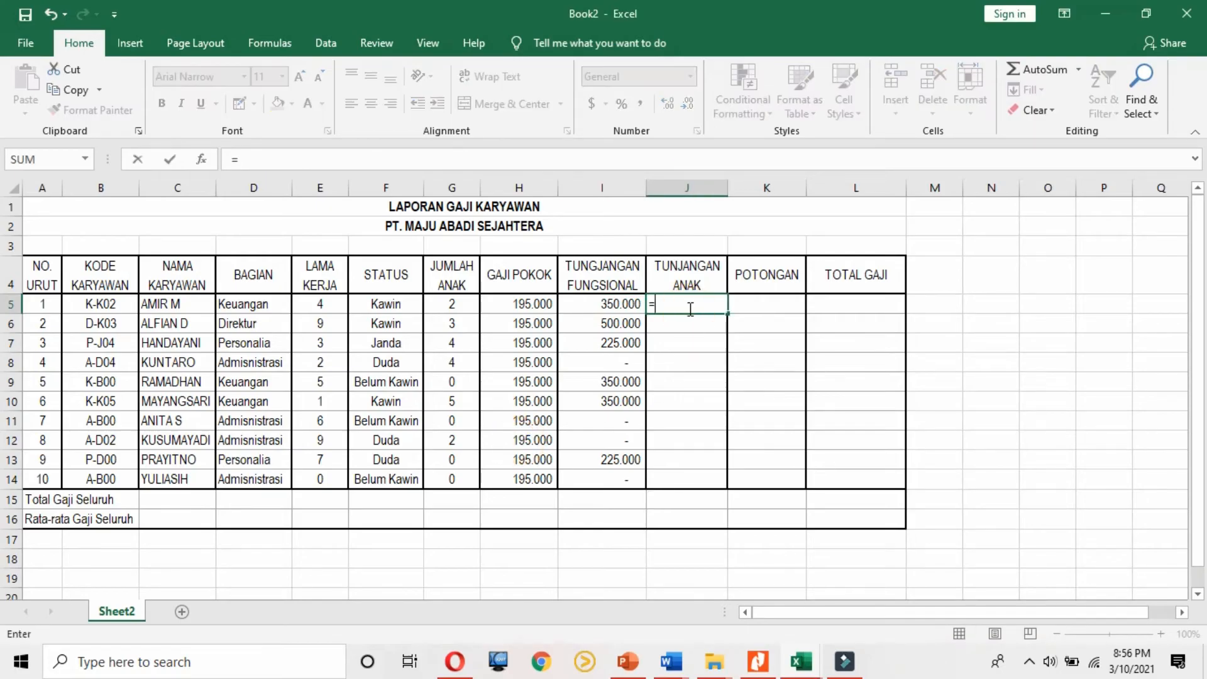
type("if(")
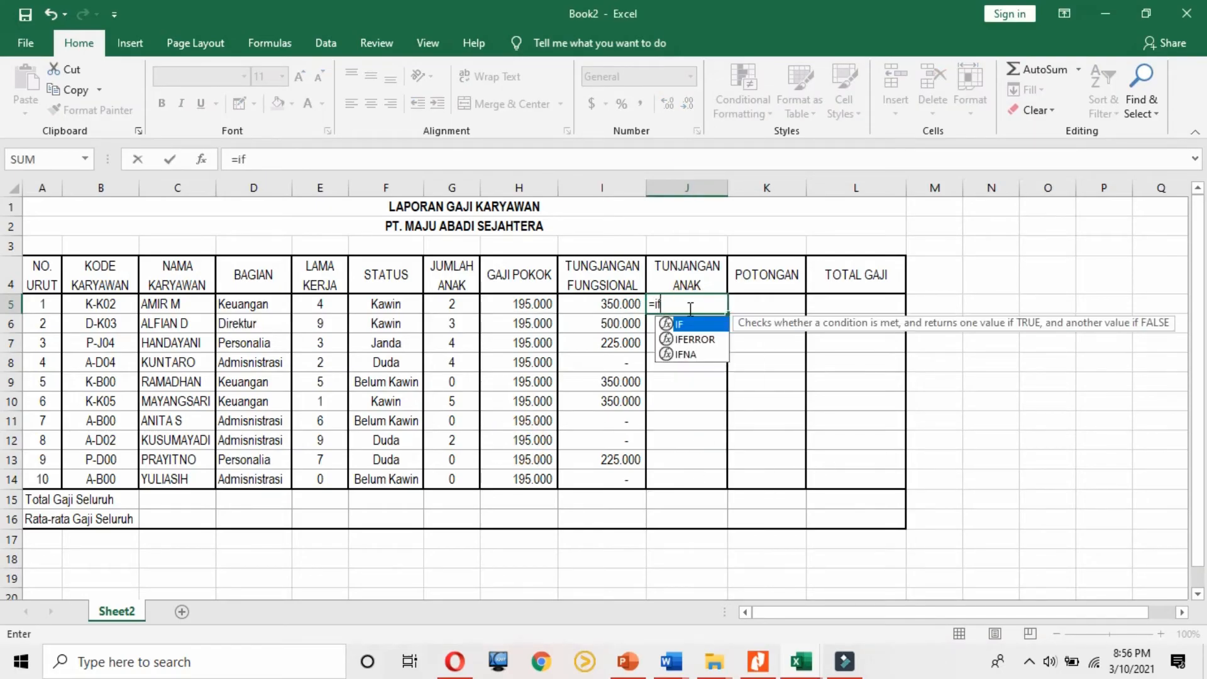
left_click(452, 309)
type("<=3;")
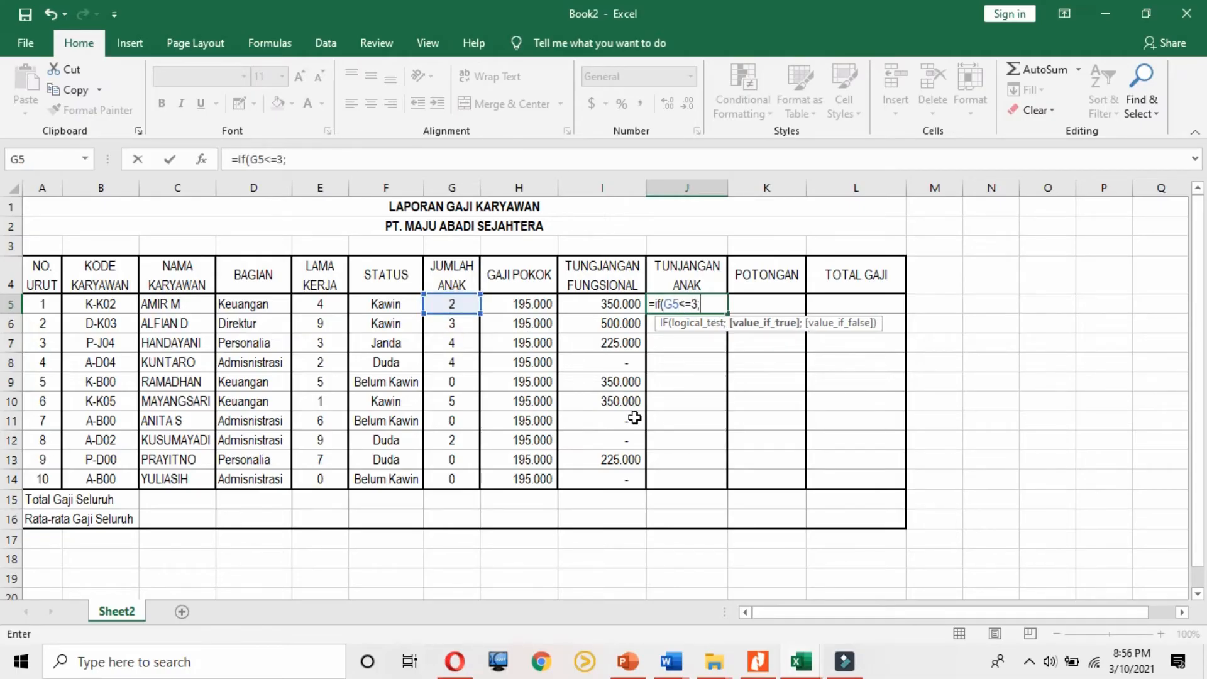
left_click(459, 307)
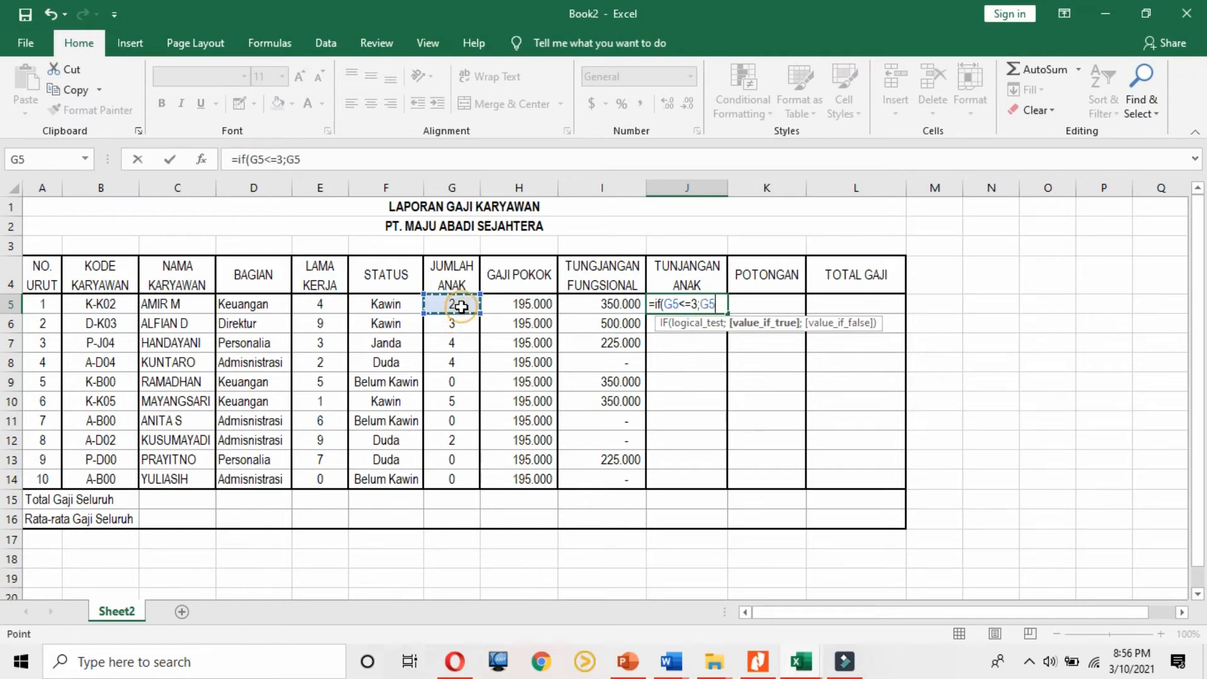
type("*5%*")
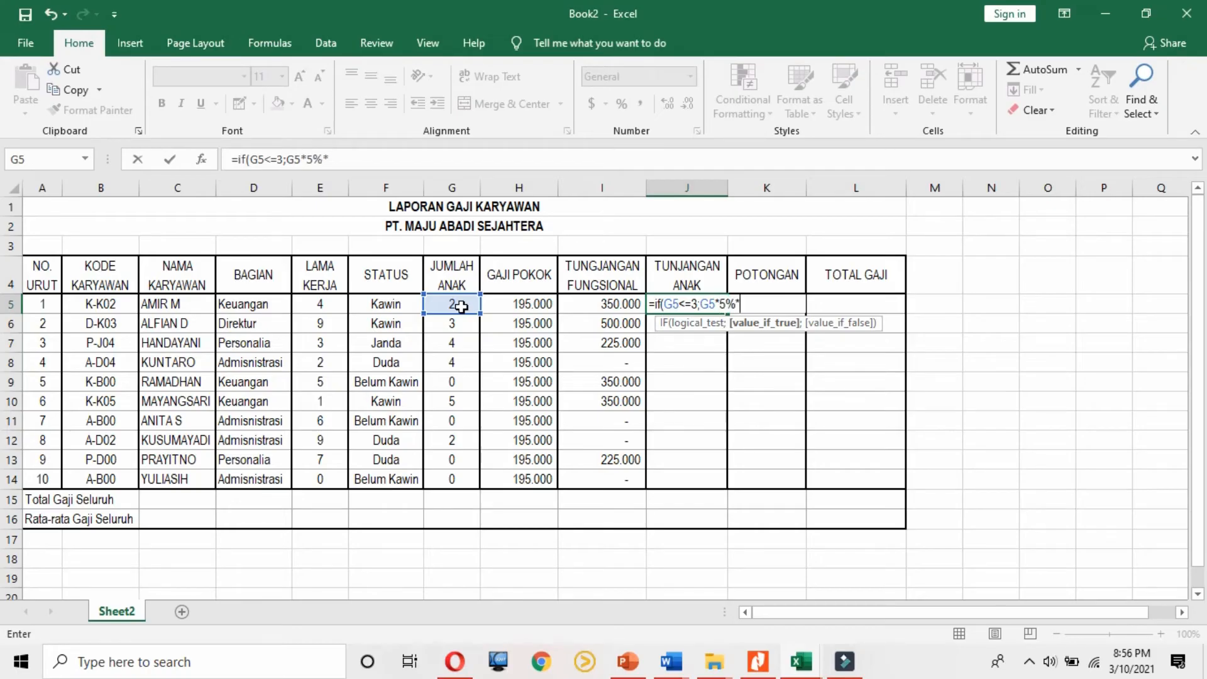
left_click(530, 308)
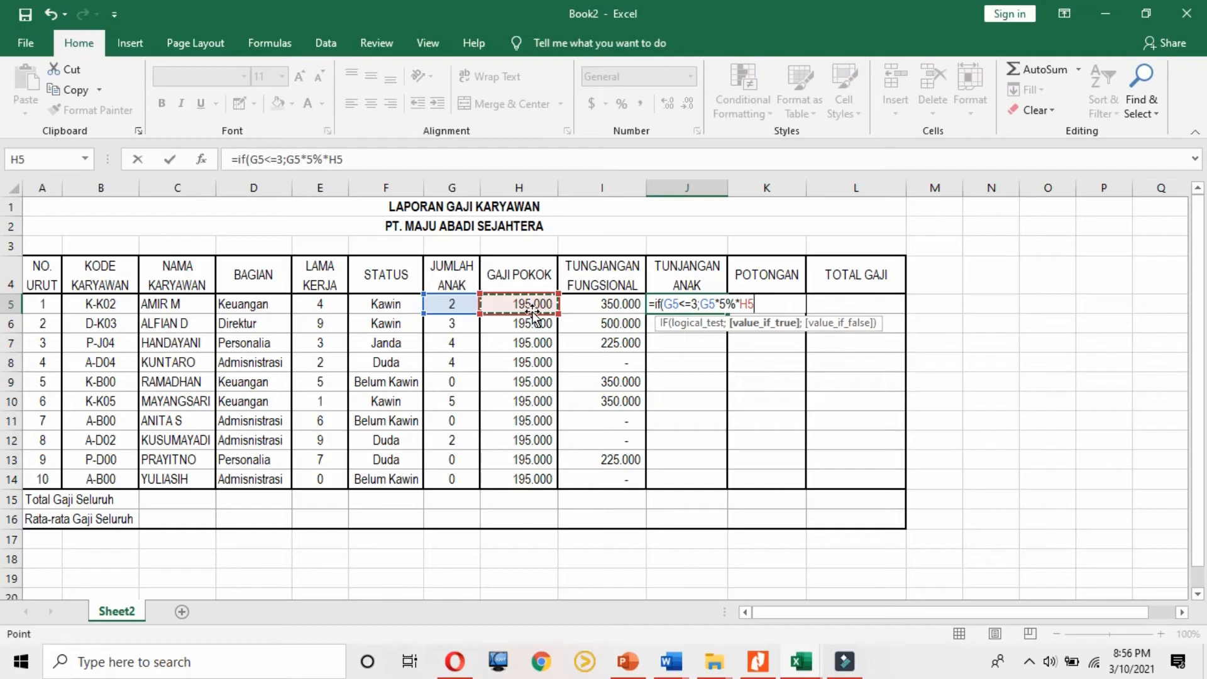
type(";")
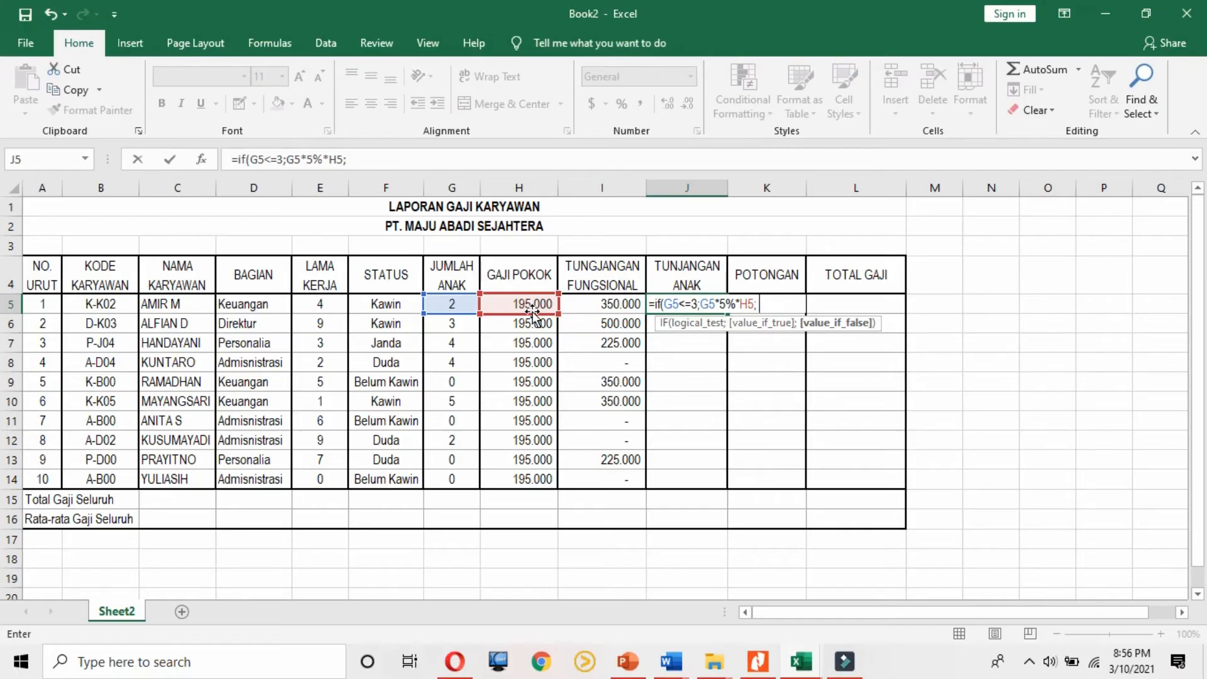
Step: Complete the J5 formula with 5%*3*H5+(G5-3)*2%*H5 as its false value and enter it
type("5%*3*")
left_click(536, 301)
type("+")
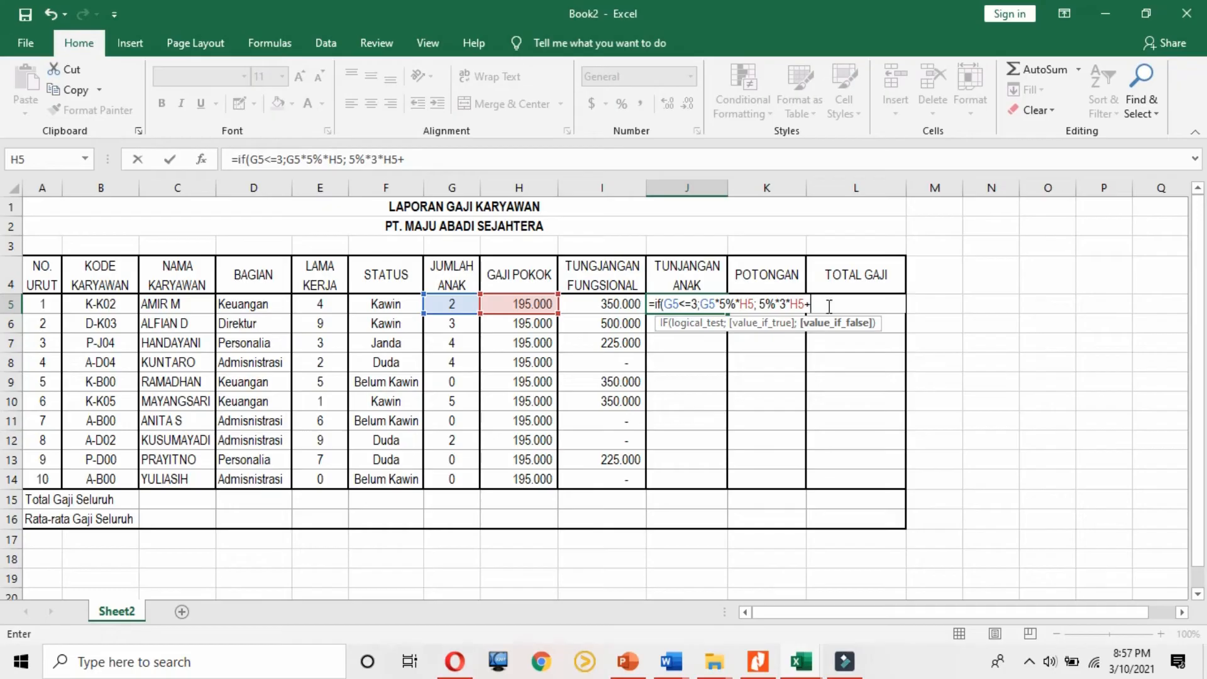
type("(")
left_click(455, 305)
type("-3")
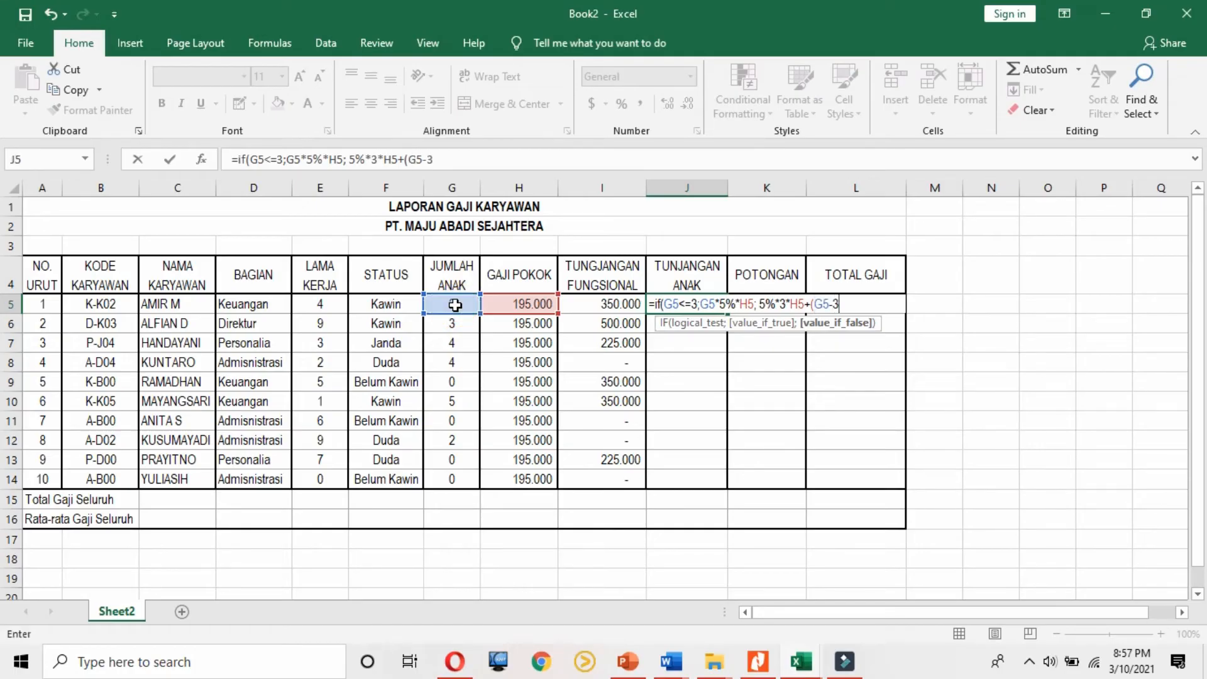
type(")")
type("*2%*")
left_click(545, 304)
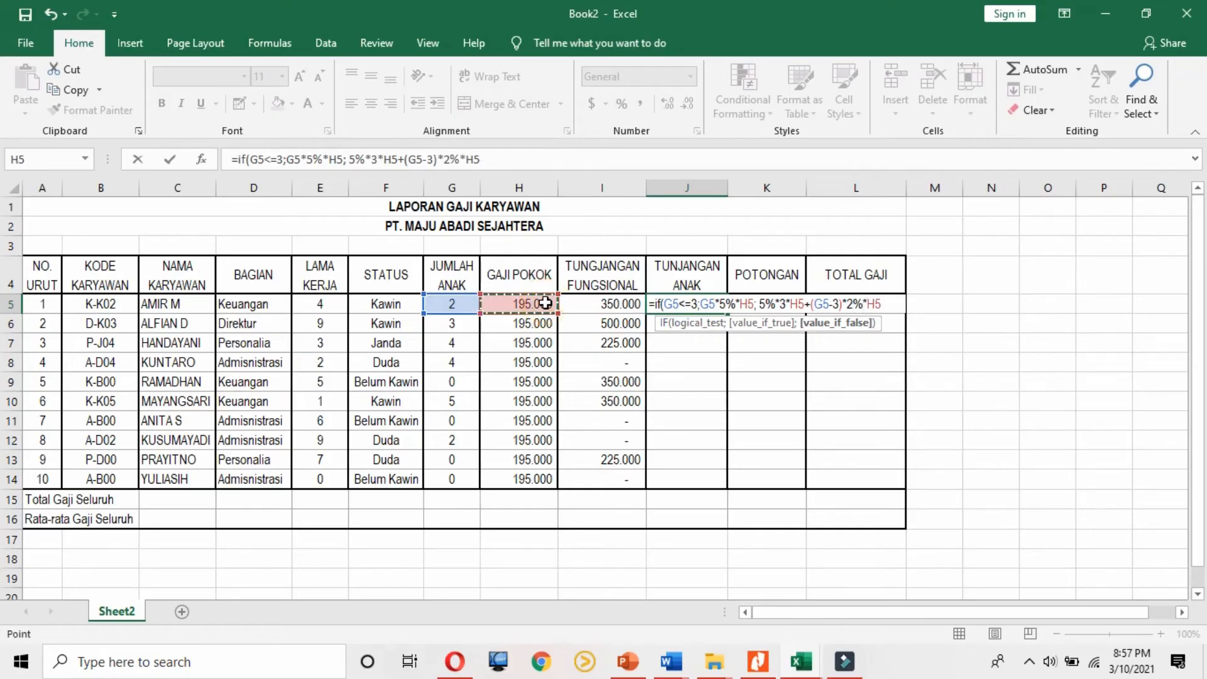
key("Return")
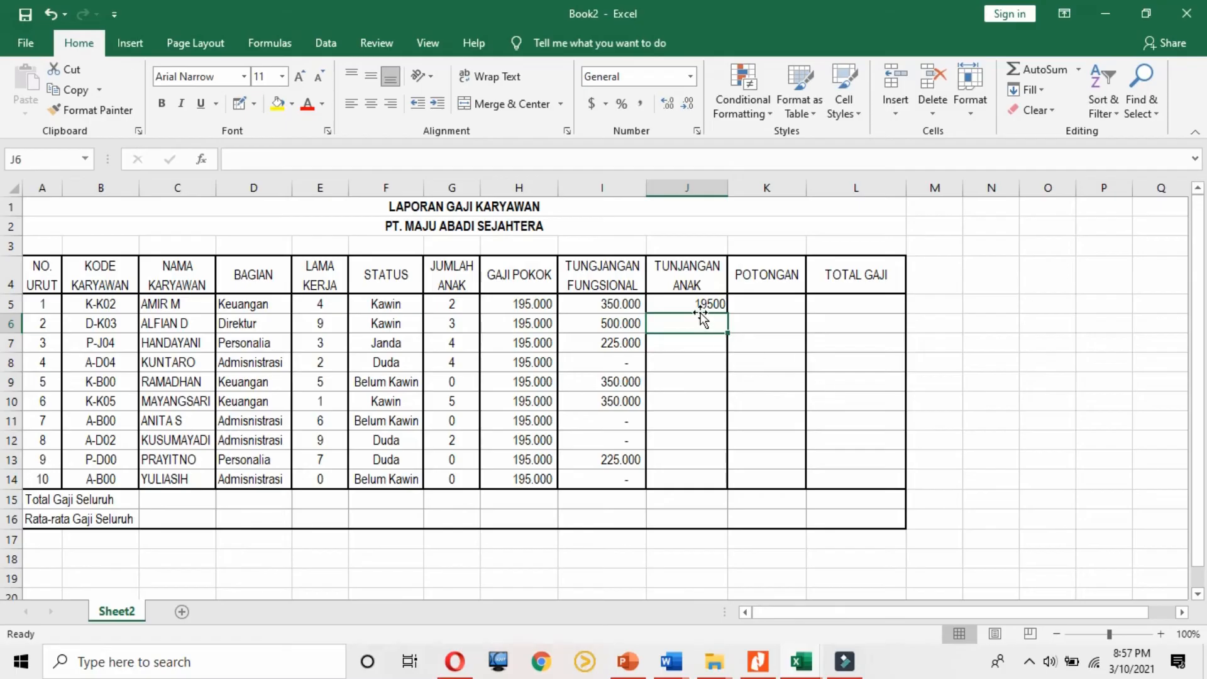
Step: Copy the number format of I5 to J5 and fill the TUNJANGAN ANAK formula down to J14
left_click(620, 303)
left_click(61, 113)
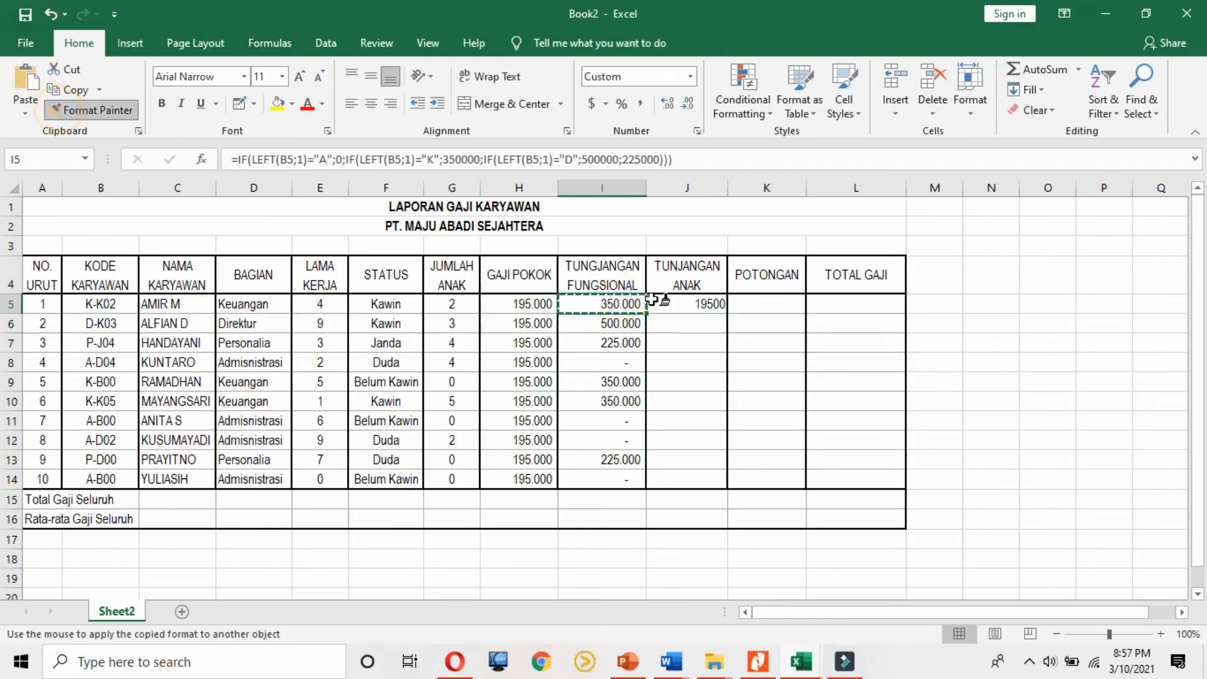
left_click(661, 304)
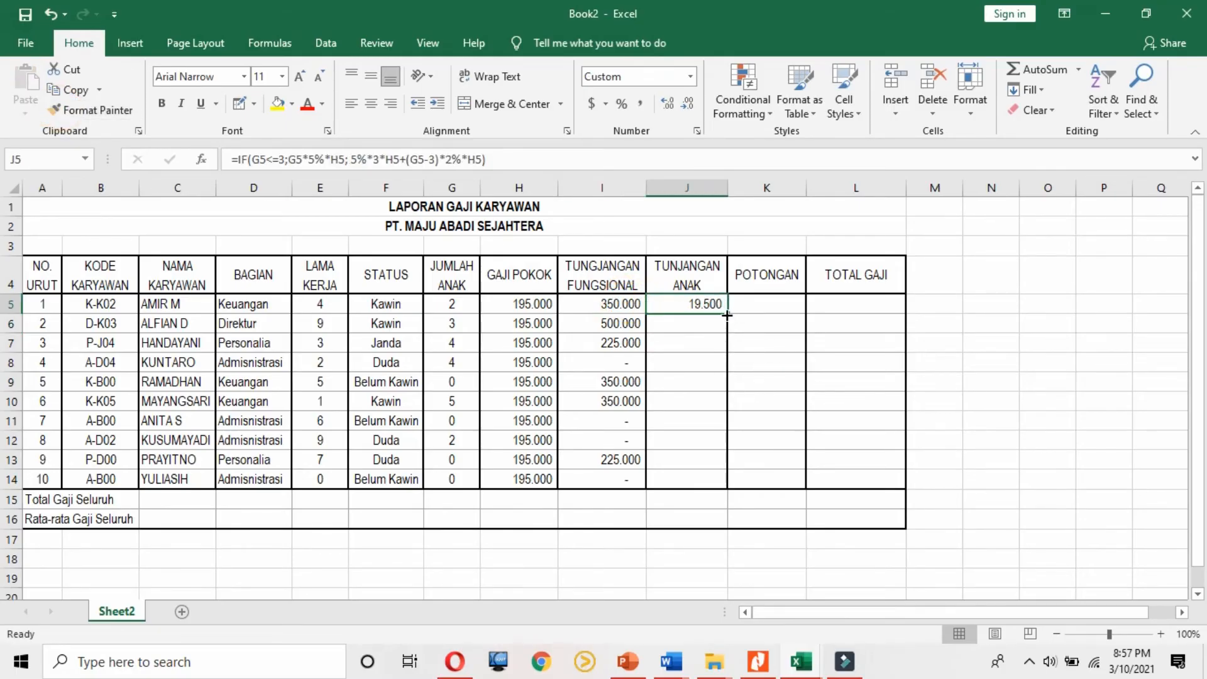
left_click_drag(727, 314, 727, 495)
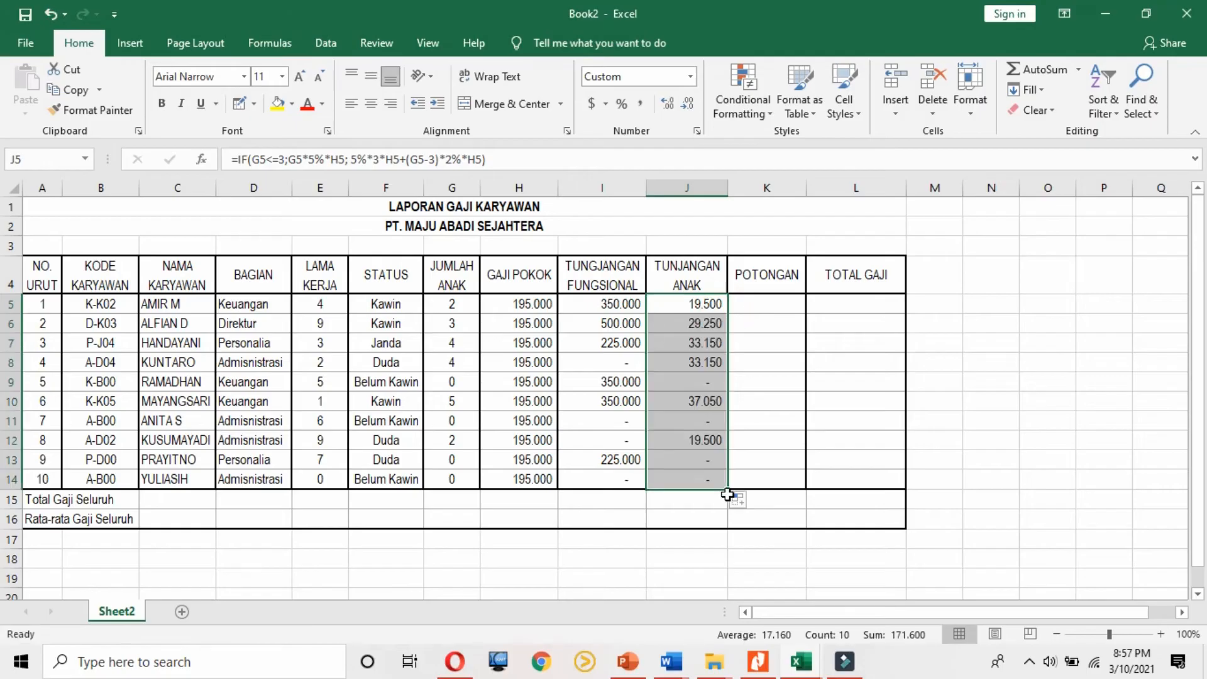
Step: Check the child allowance in row 9, and read the deduction provision, item 4 under Ketentuan, in the Modul Komputer Dasar PDF
left_click(453, 382)
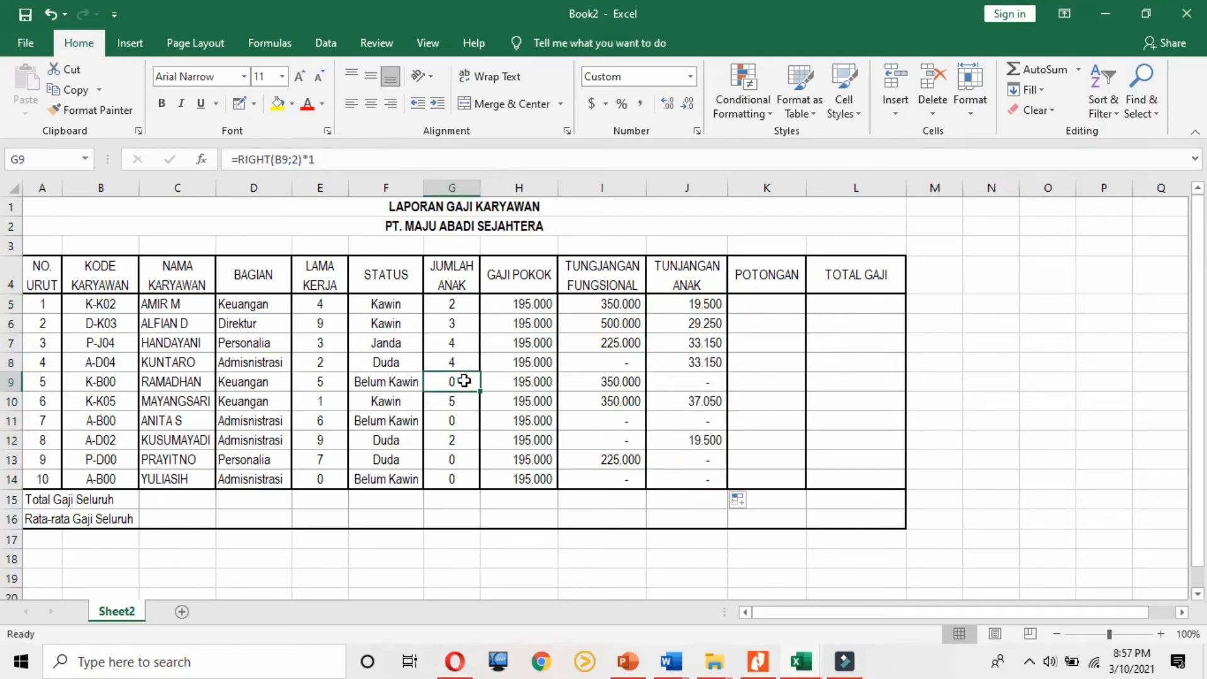
left_click(679, 381)
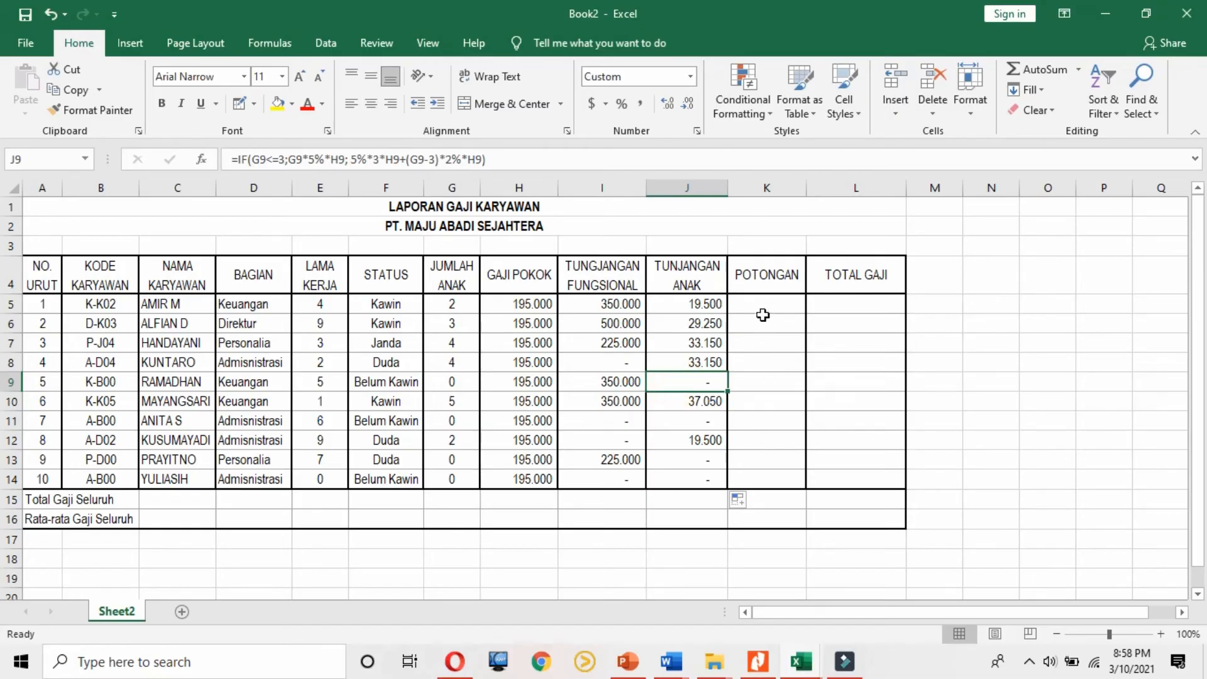
left_click(757, 661)
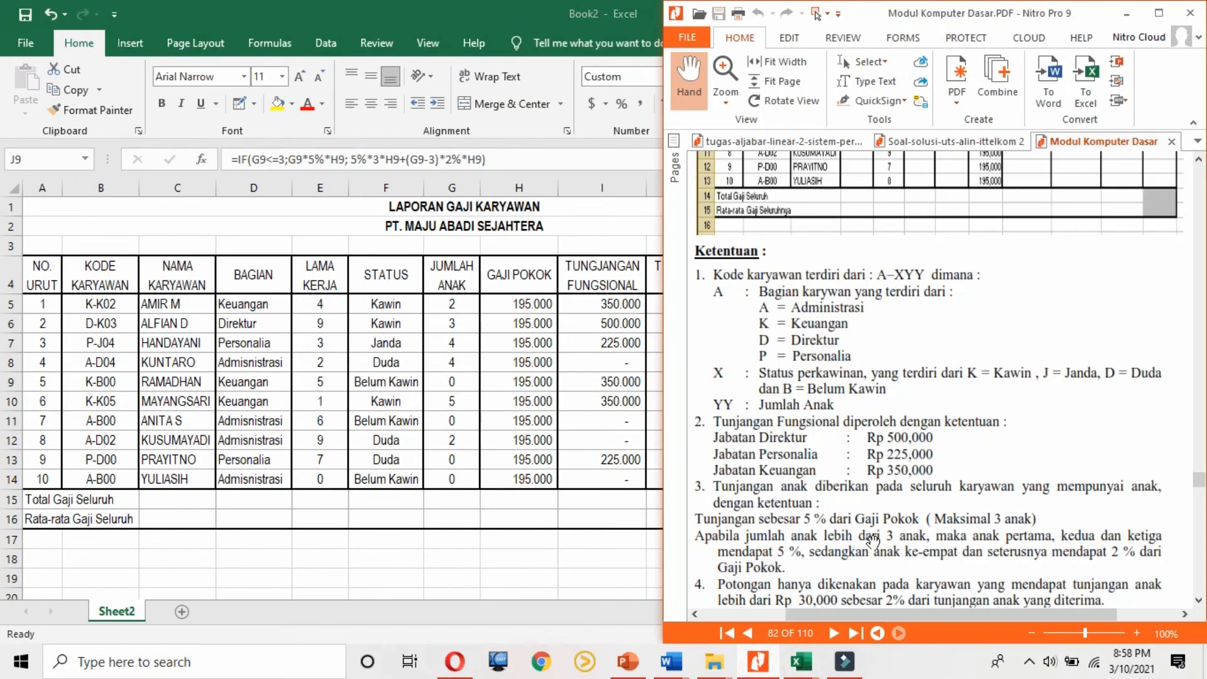
scroll(872, 539, "down", 3)
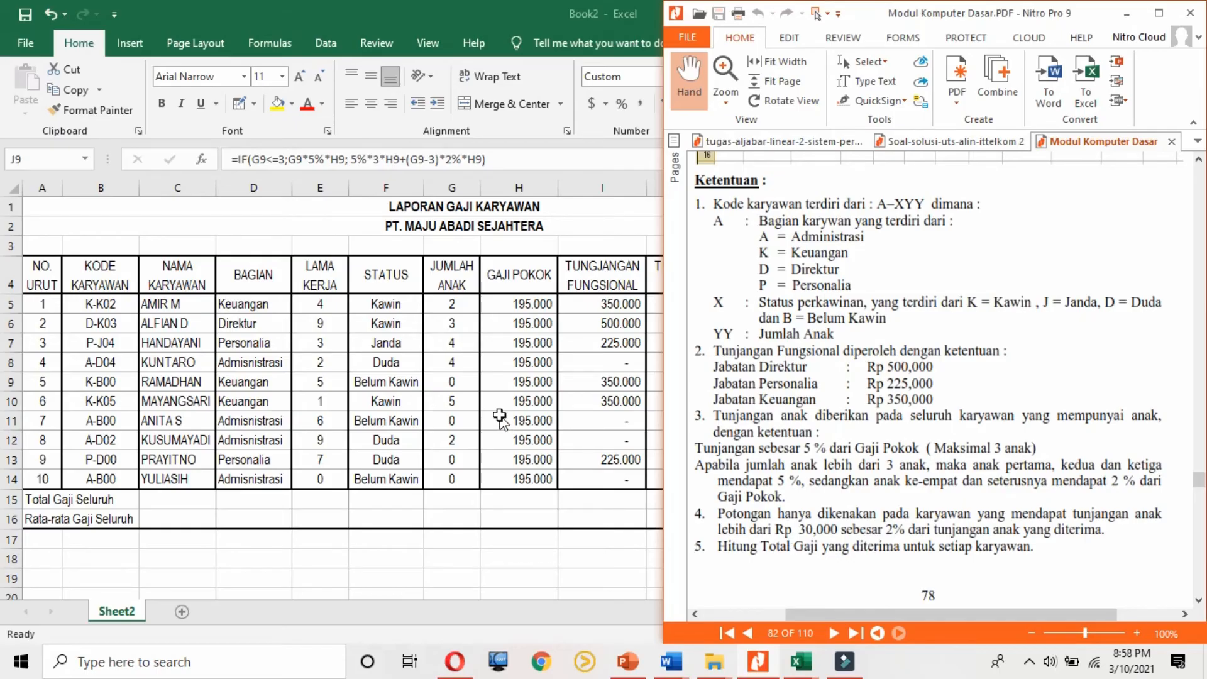
key("alt+Tab")
left_click(773, 303)
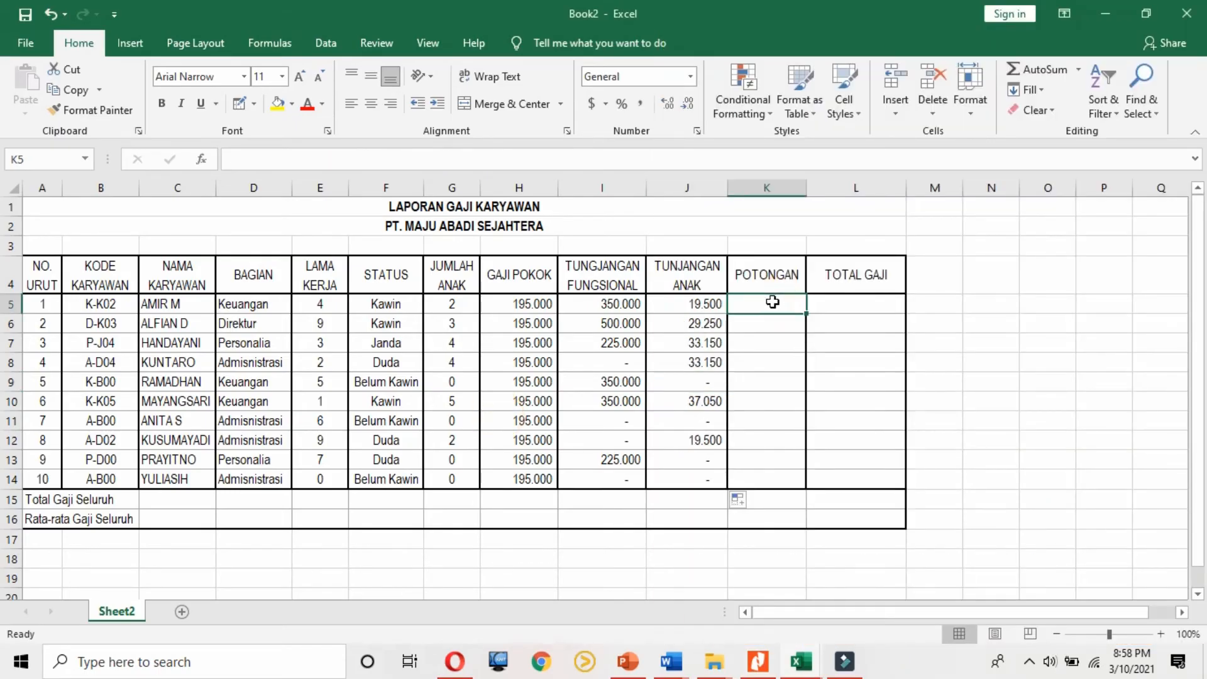
left_click(754, 663)
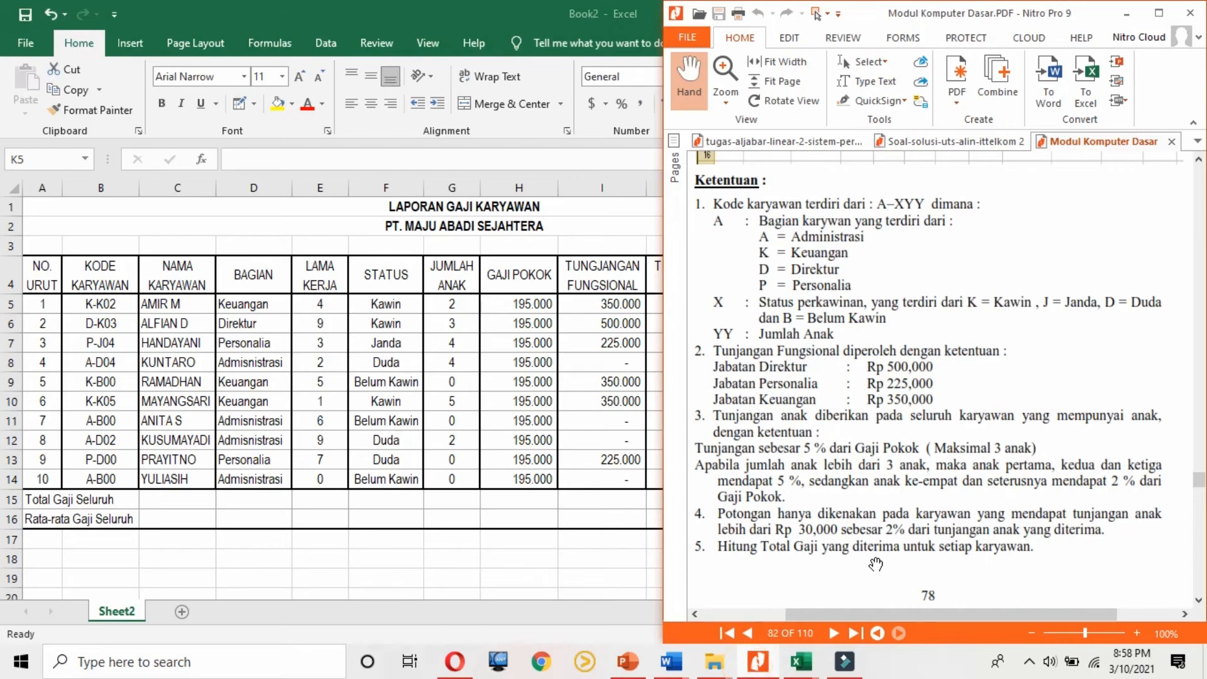
left_click(503, 473)
Step: Begin the POTONGAN formula in K5 with an IF testing J5>30000, consulting the PDF for the threshold
type("=")
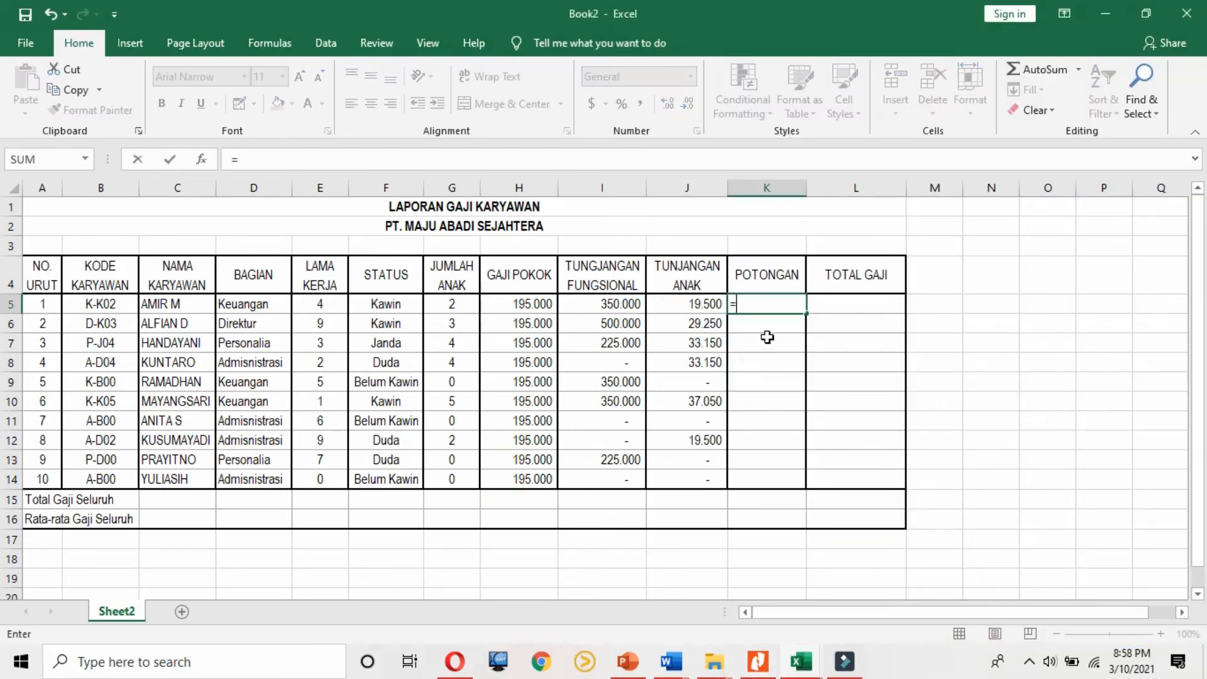
type("if(")
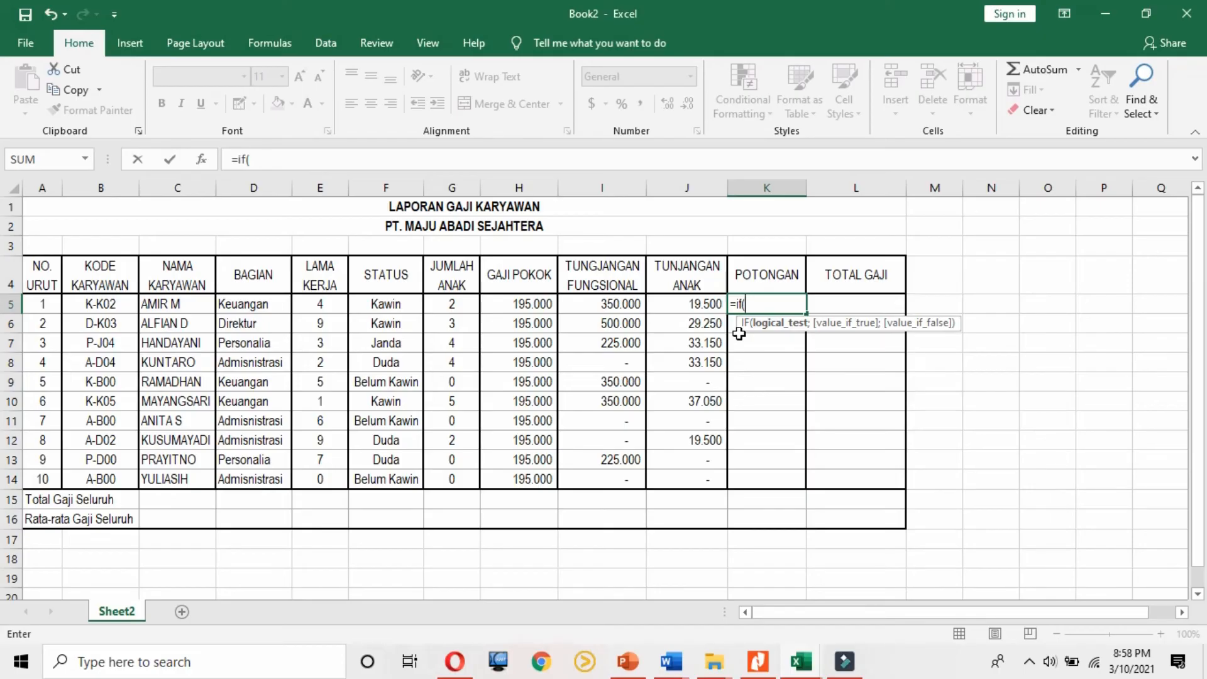
left_click(714, 306)
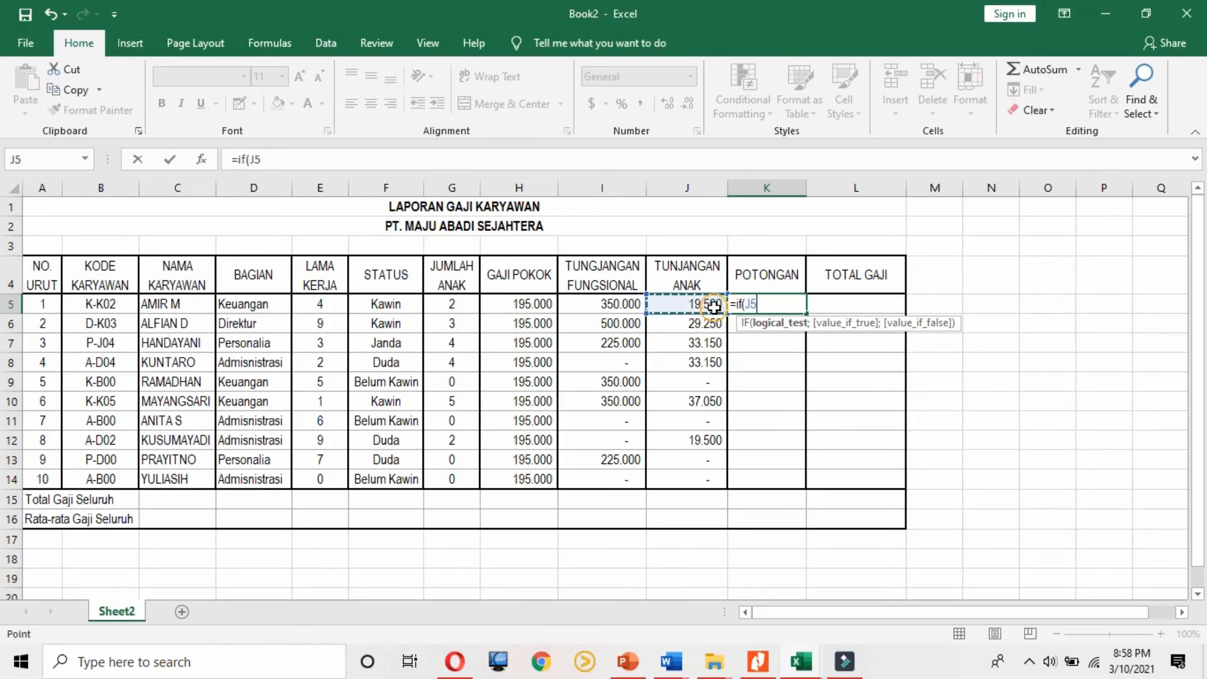
type(">")
left_click(761, 661)
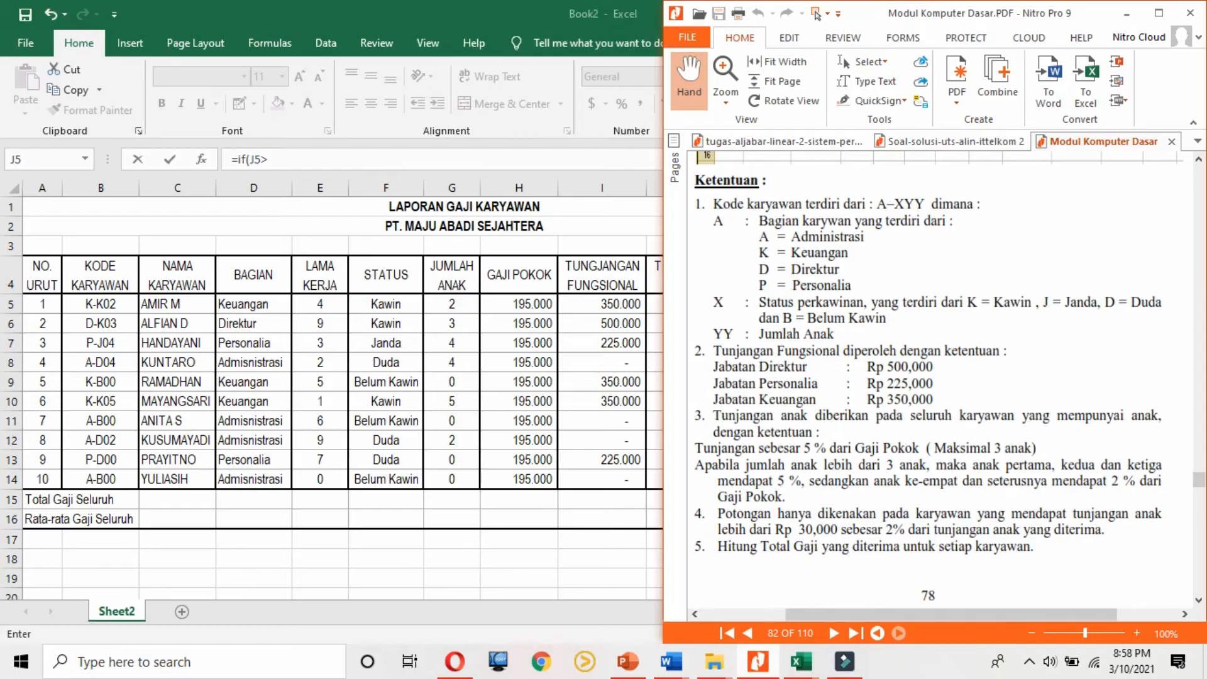
left_click(759, 664)
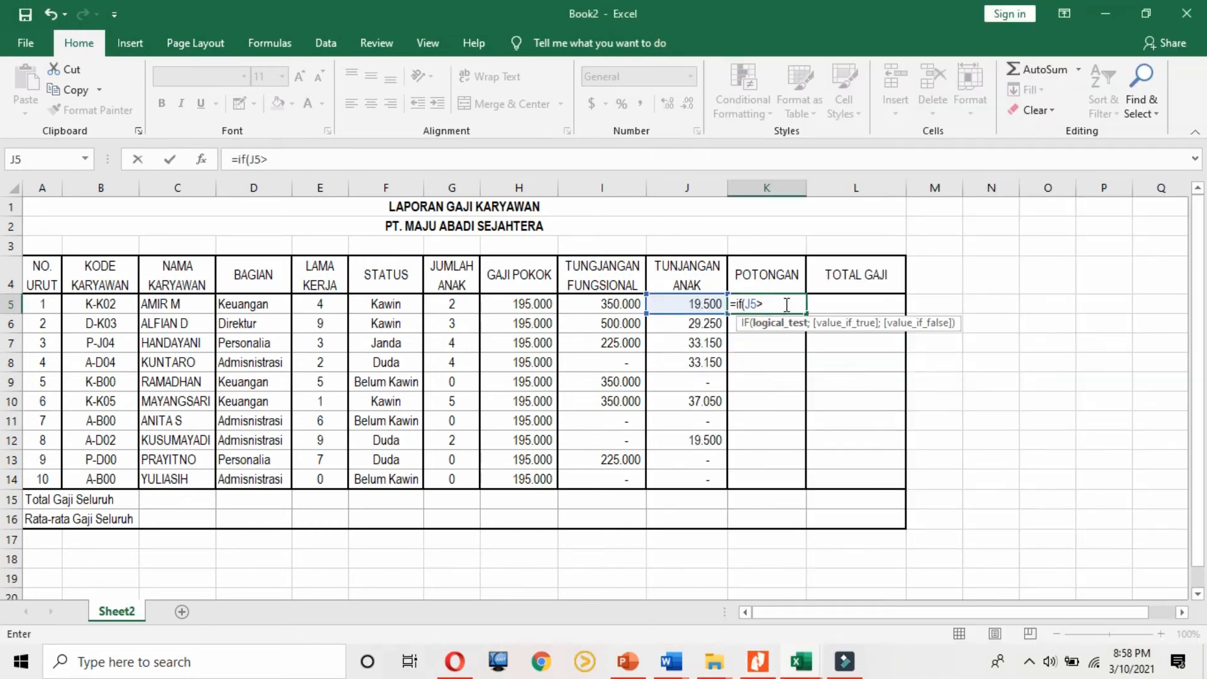
type("30000;")
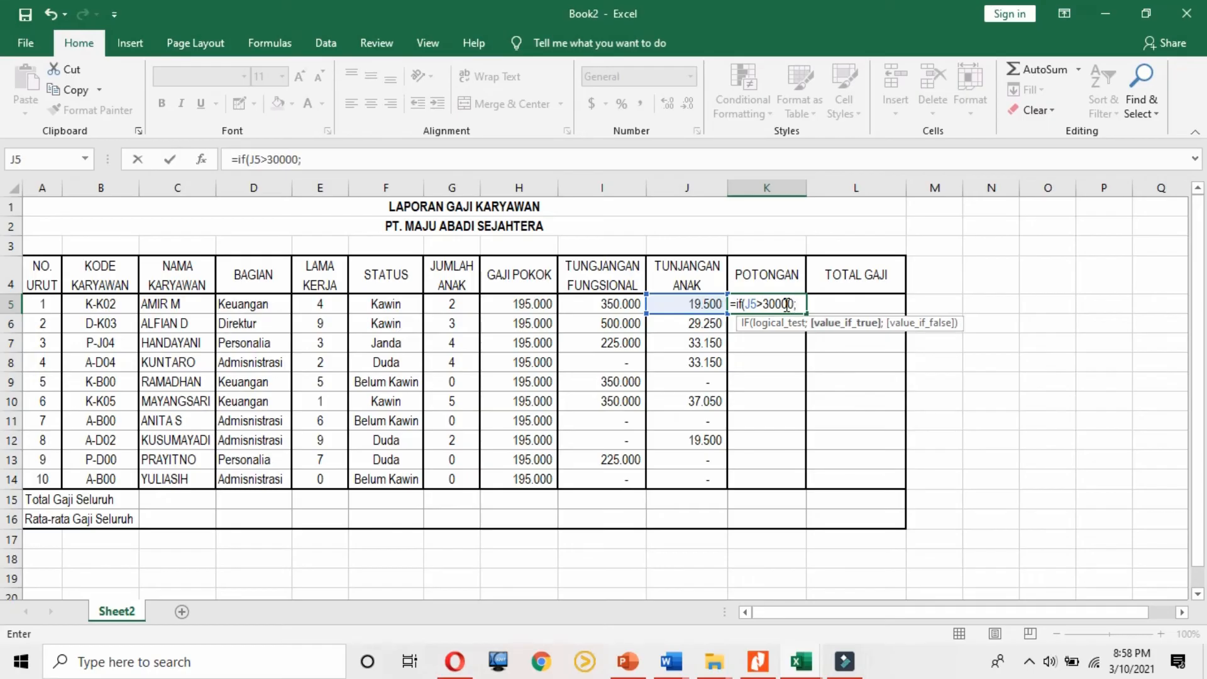
Step: Complete the K5 formula with 2%*J5 as its true value and J5 as its false value, and enter it
type("2%*")
left_click(693, 302)
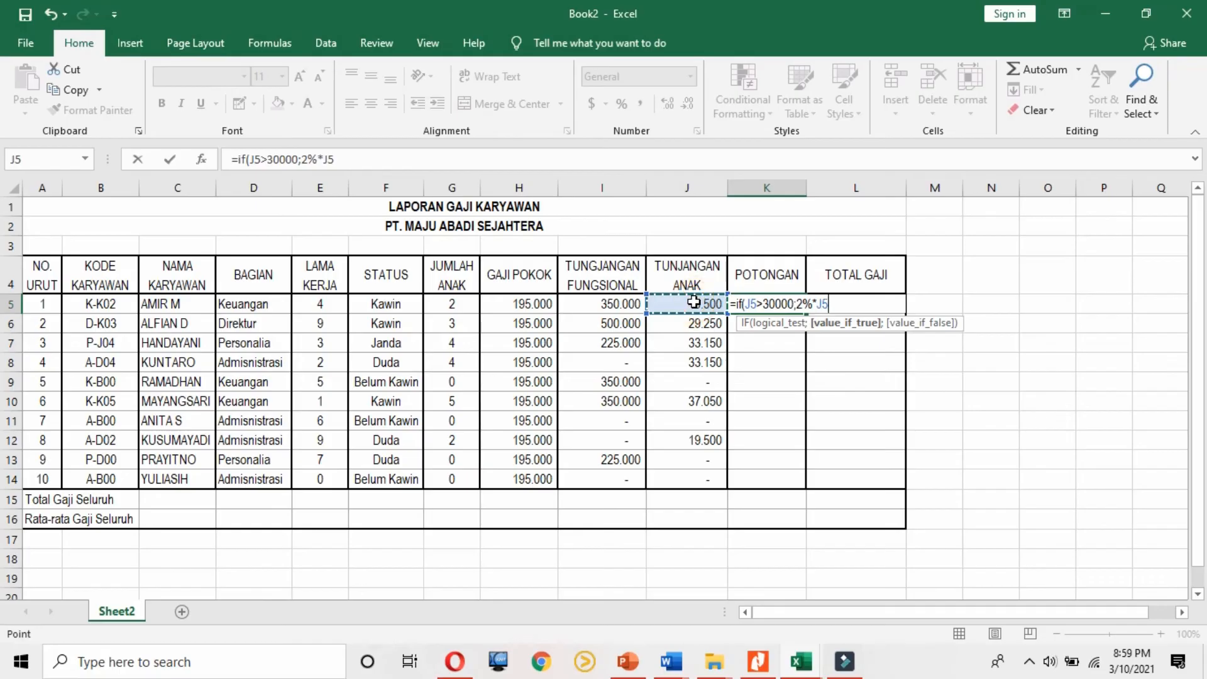
type(";")
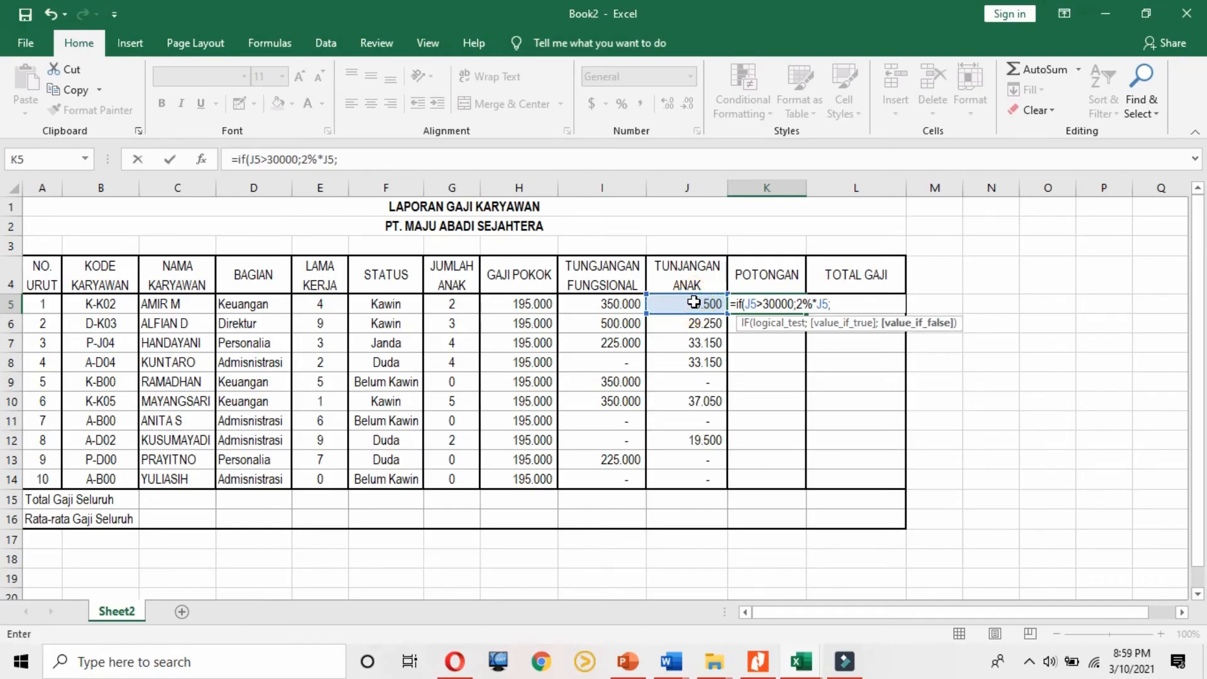
left_click(693, 301)
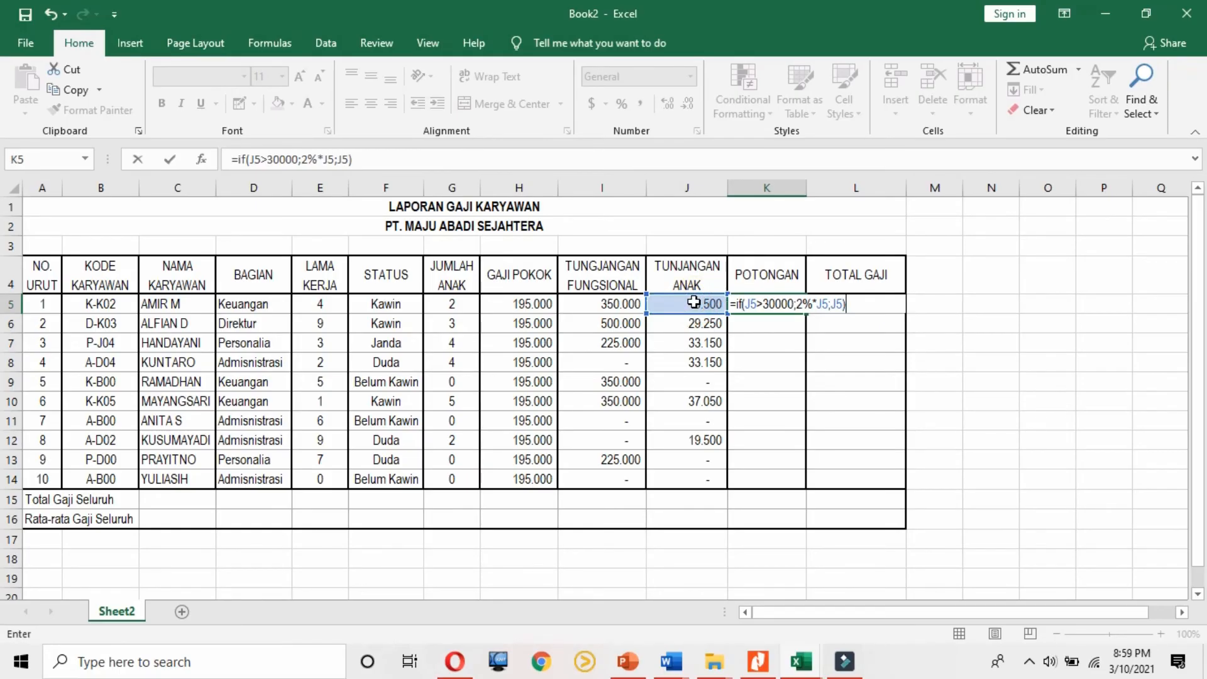
key("Return")
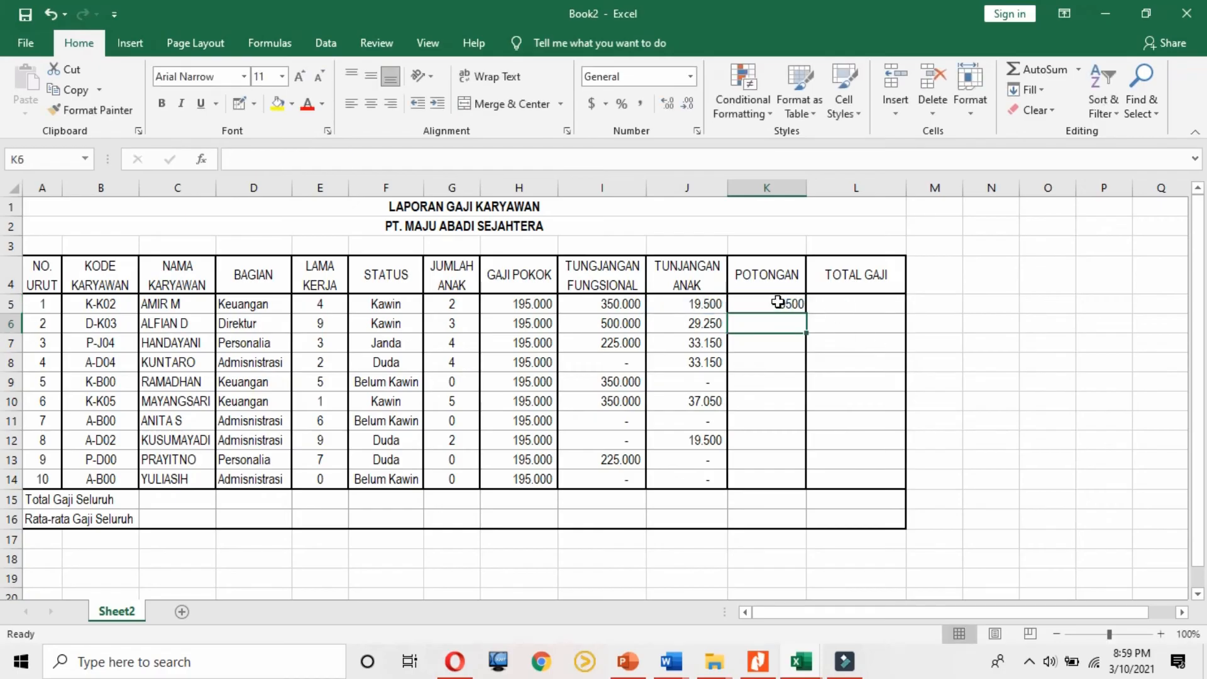
Step: Copy the number format of J5 to K5 and fill the POTONGAN formula down to K14
left_click(713, 301)
left_click(116, 114)
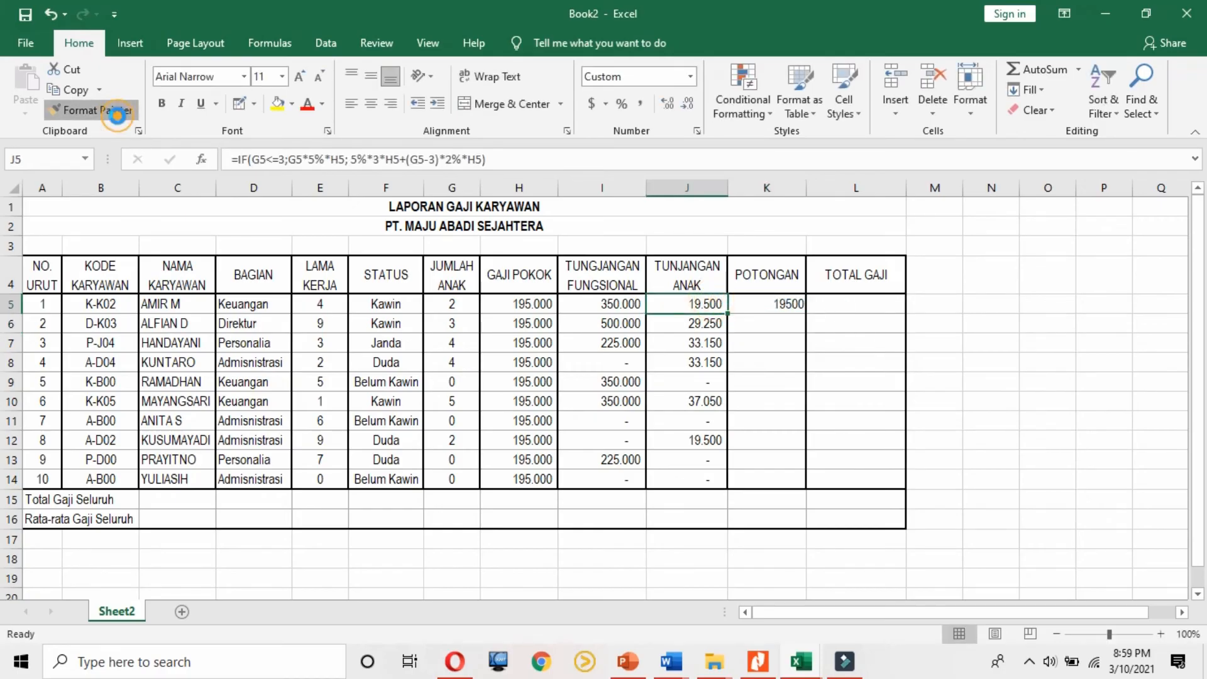
left_click(780, 304)
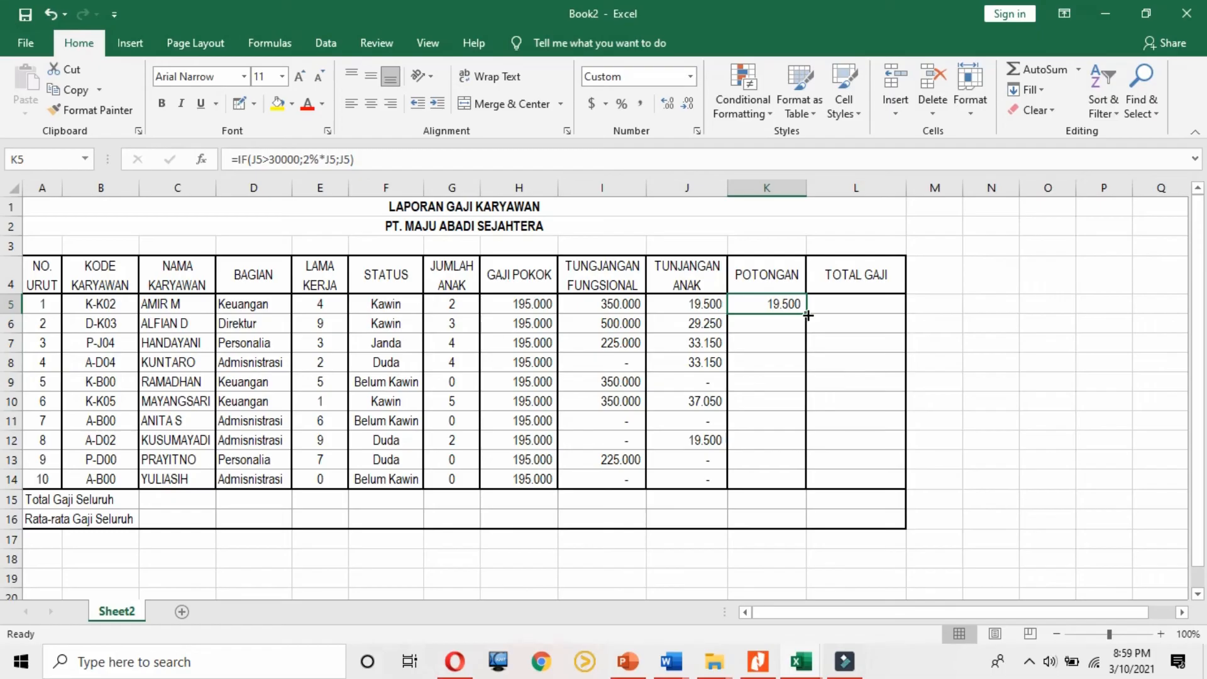
left_click_drag(807, 315, 801, 497)
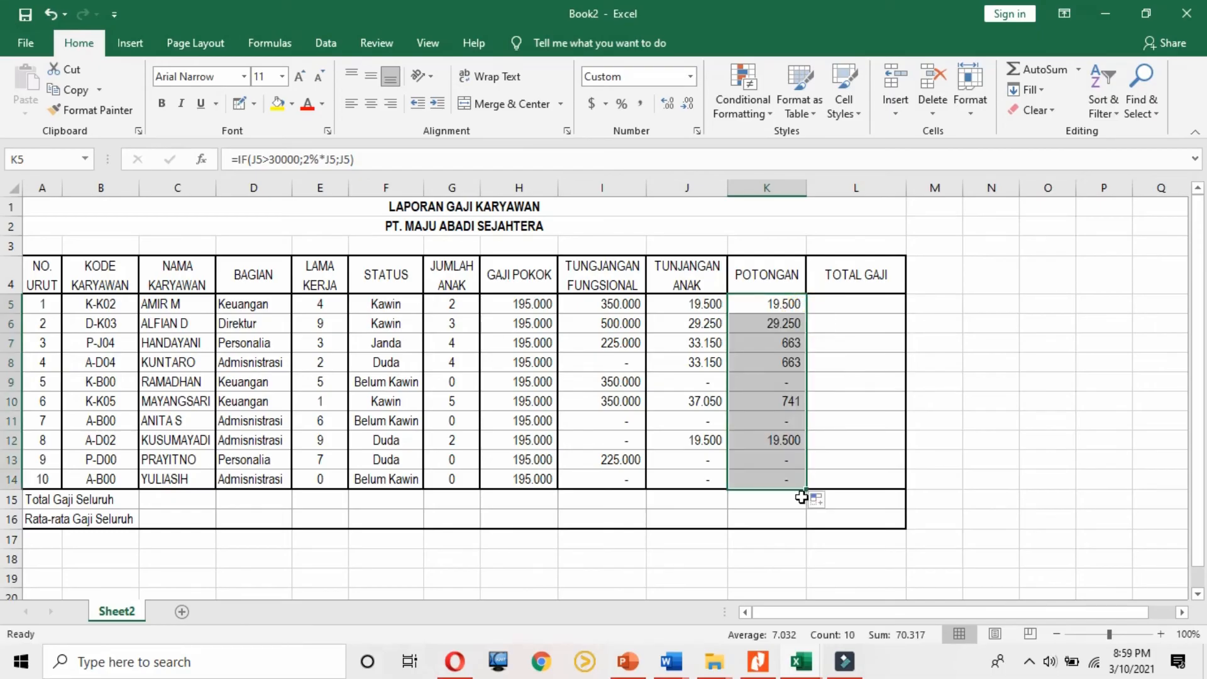
Step: Compare the deductions in K5 and K6 with the child allowance, and change the false value in the K6 formula to 0
left_click(781, 323)
left_click(708, 324)
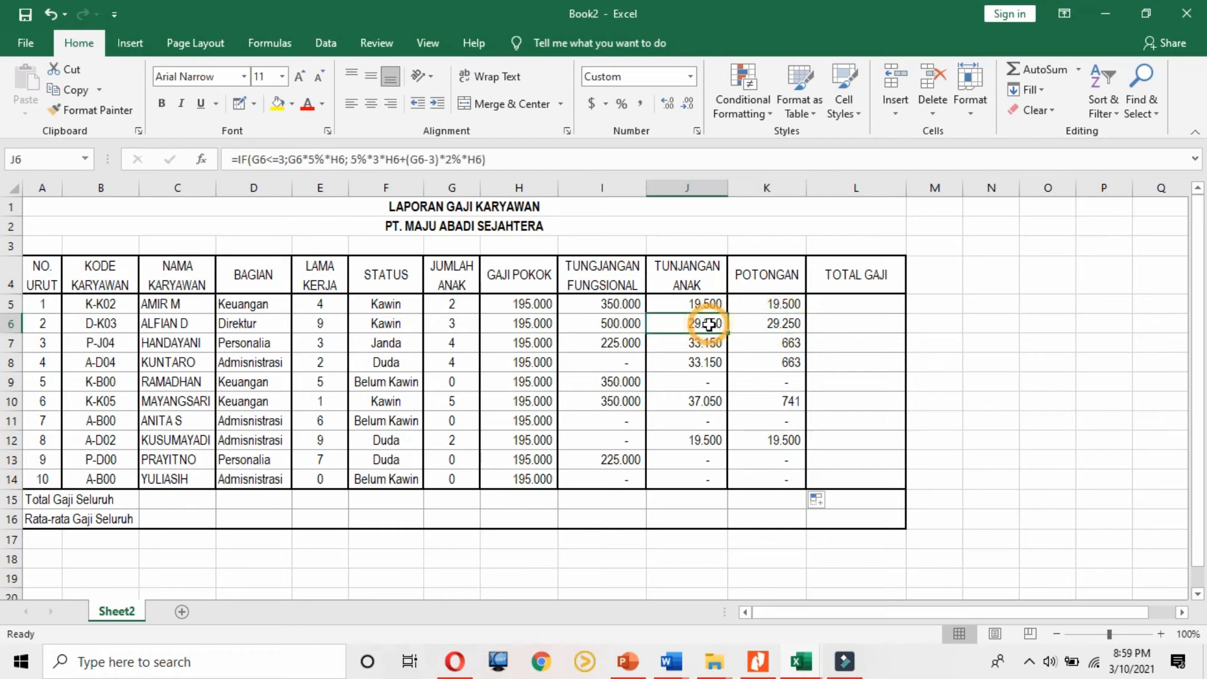
left_click(742, 324)
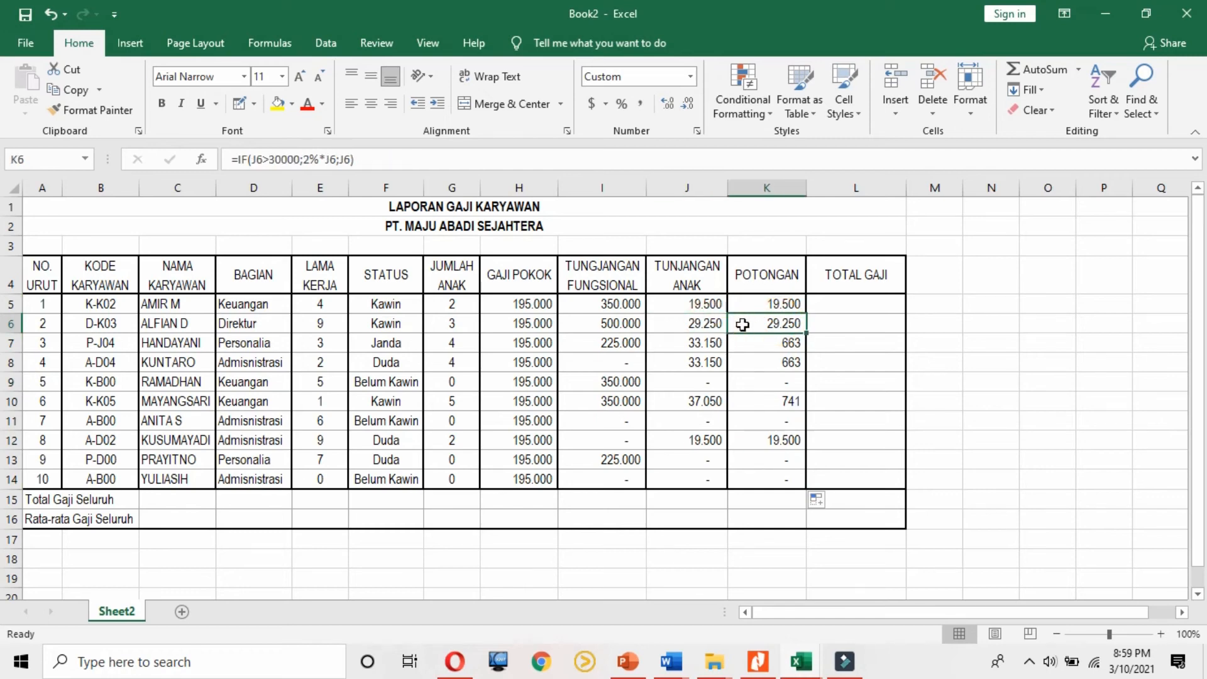
left_click(780, 307)
left_click(779, 319)
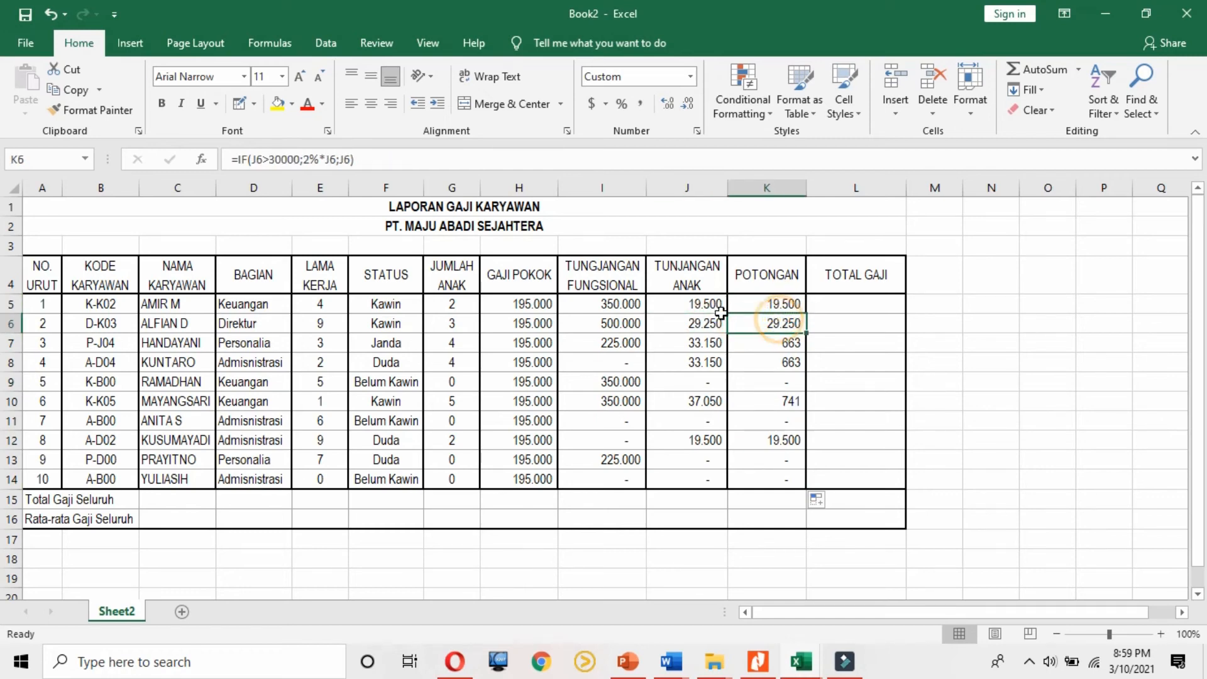
left_click(350, 160)
key("BackSpace")
key("BackSpace")
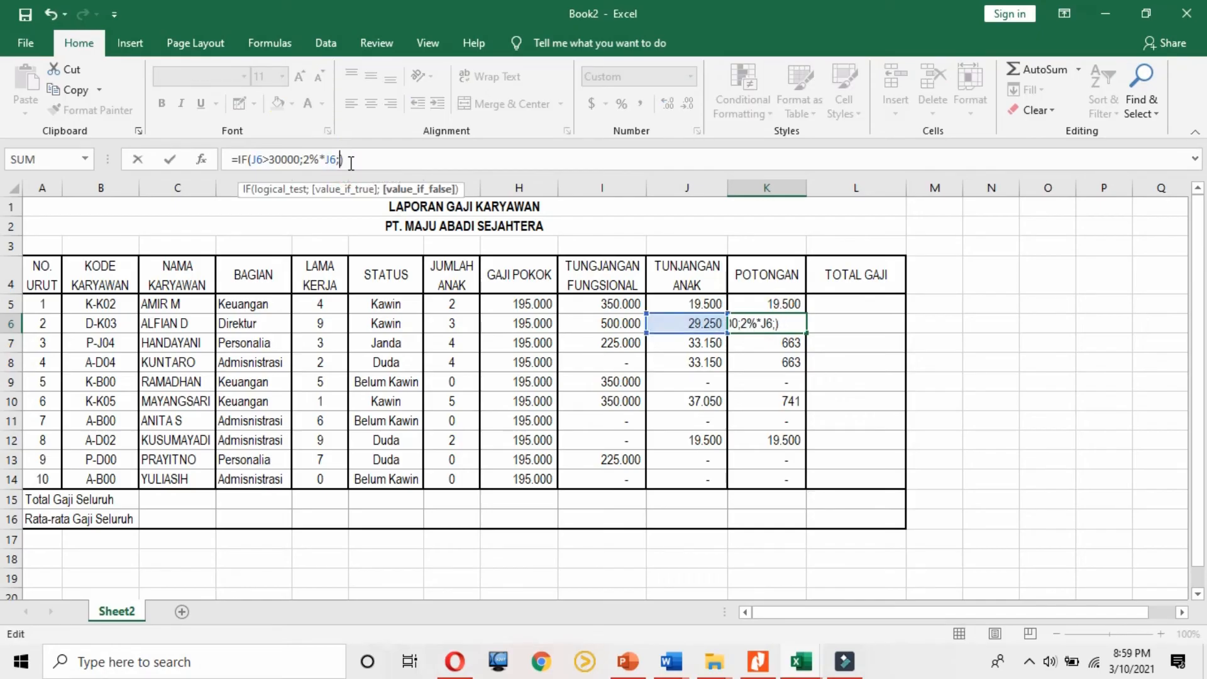
type("0")
key("Return")
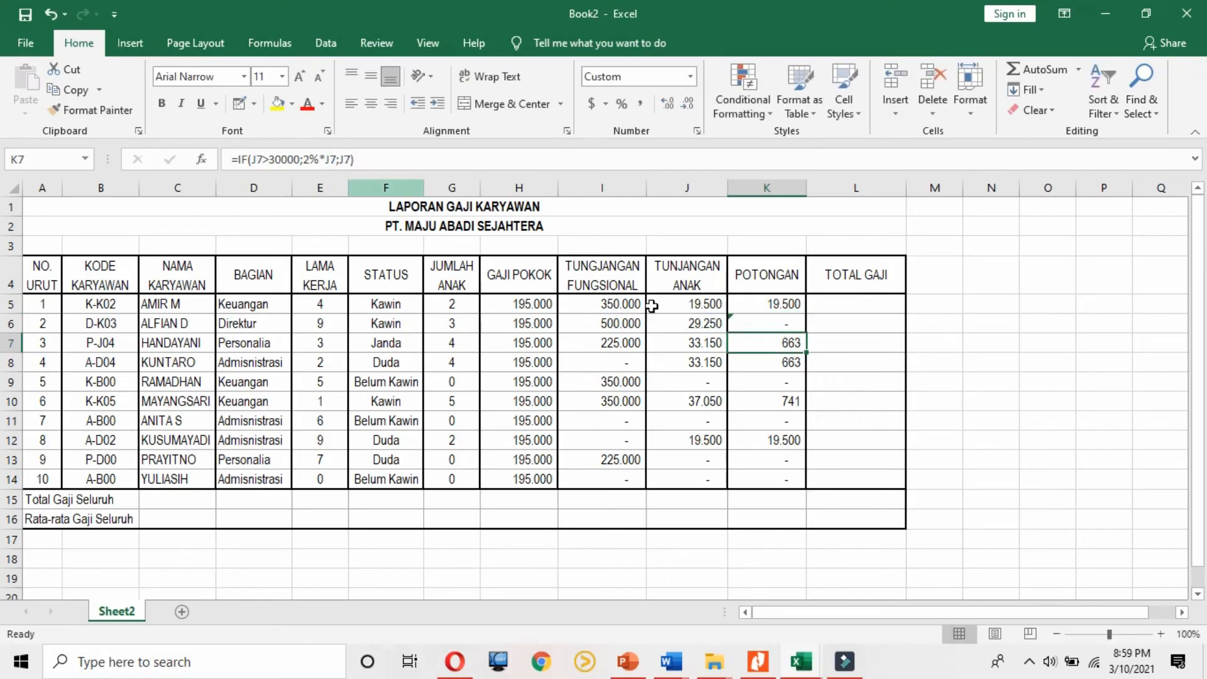
Step: Fill the corrected POTONGAN formula from K6 down to K14 and up to K5
left_click(782, 319)
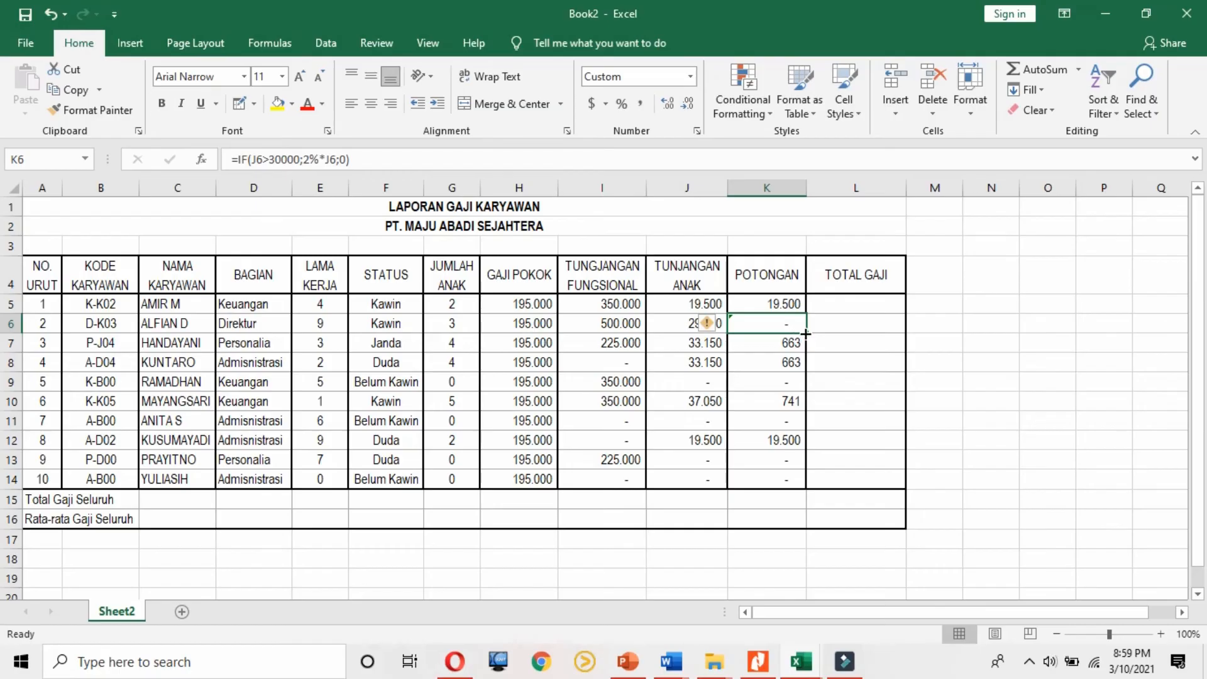
left_click_drag(806, 334, 817, 481)
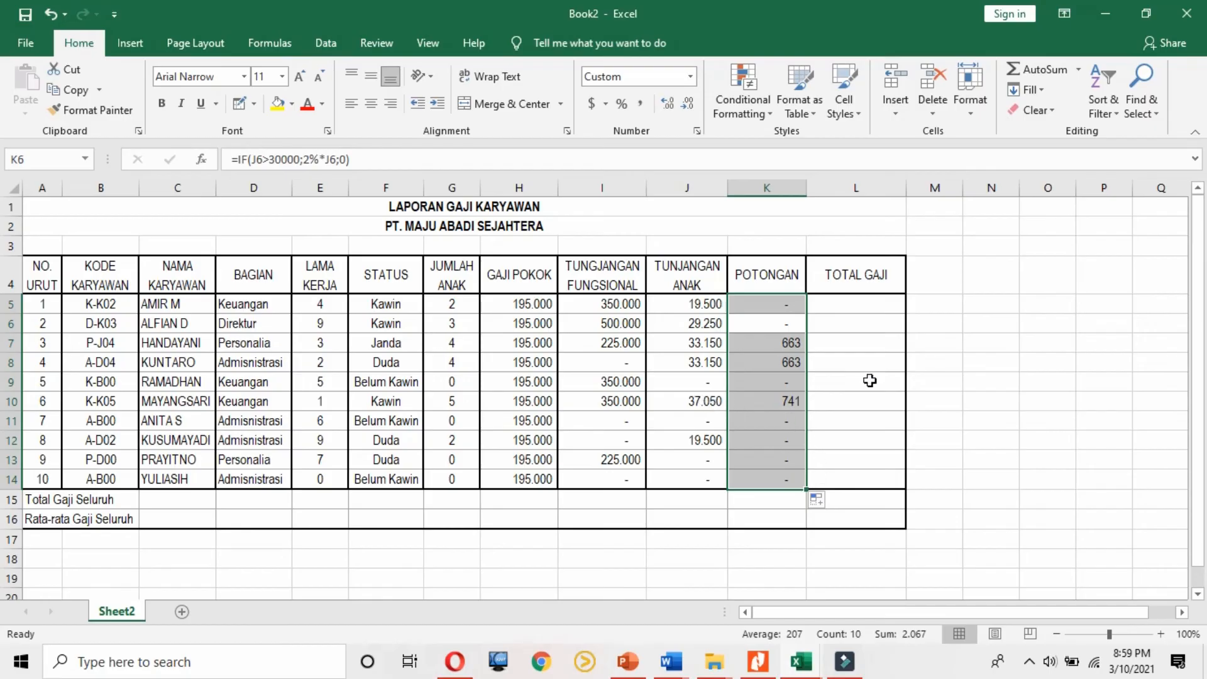
left_click(876, 368)
Step: Read the total salary instruction, item 5 under Ketentuan, in the Modul Komputer Dasar PDF and return to cell L5 in the workbook
left_click(868, 310)
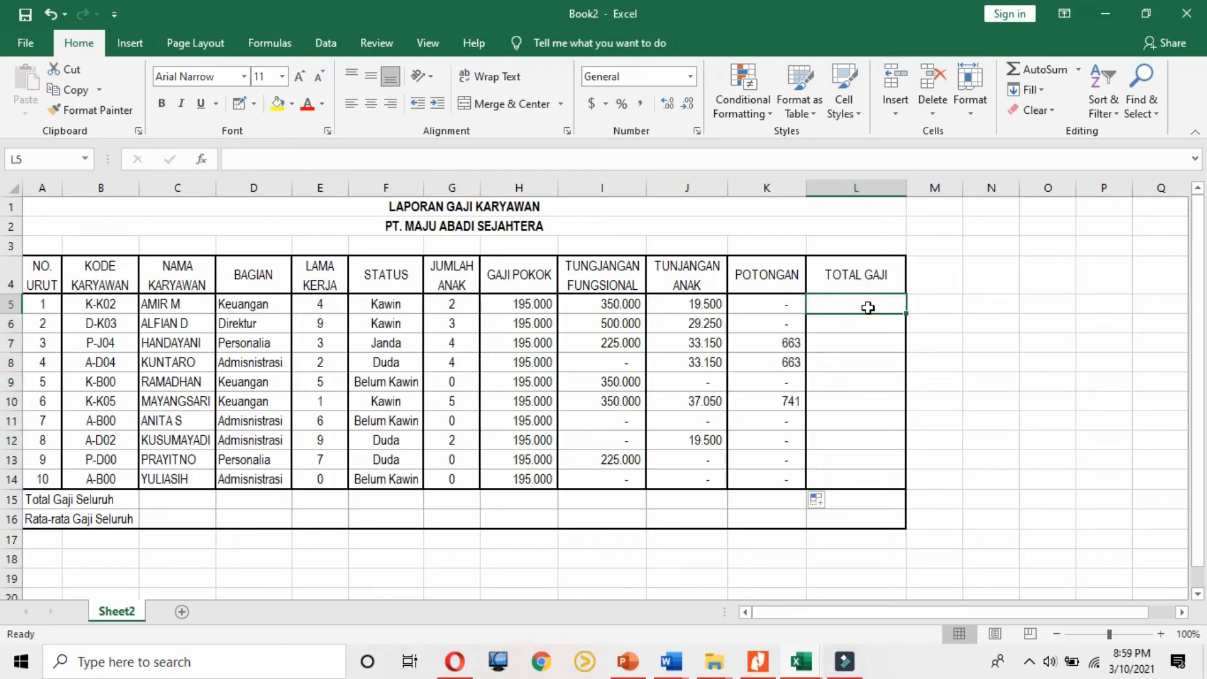
left_click(766, 658)
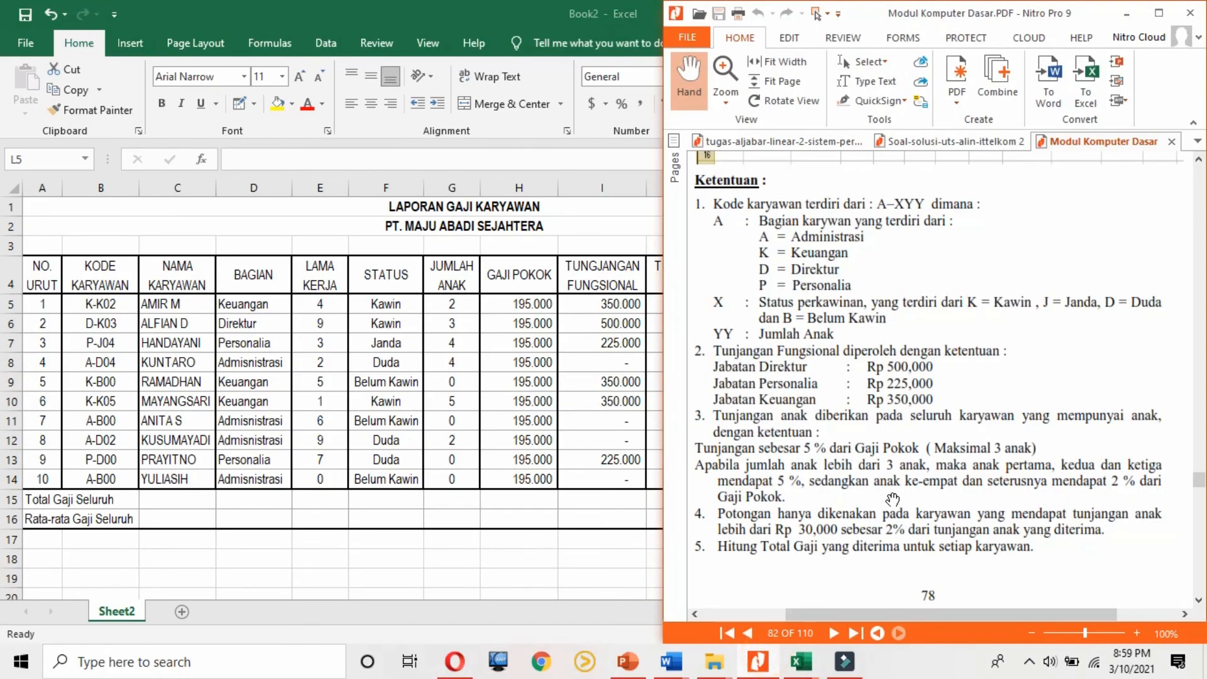
scroll(893, 499, "down", 1)
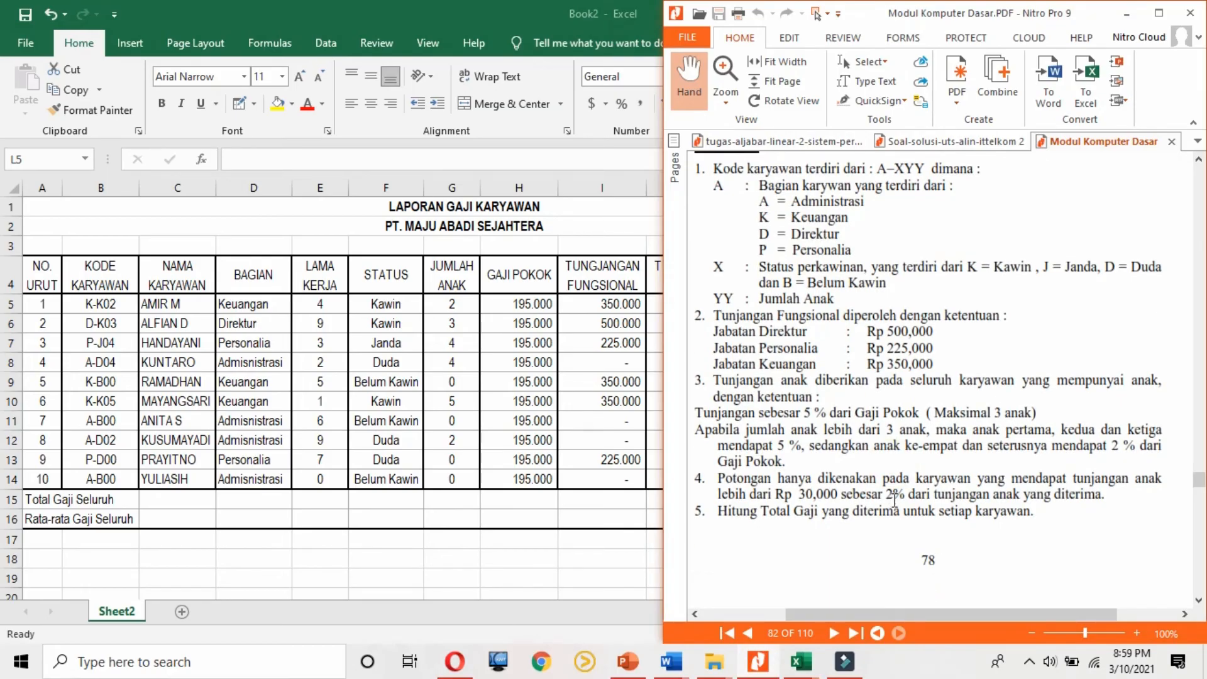
scroll(894, 499, "down", 8)
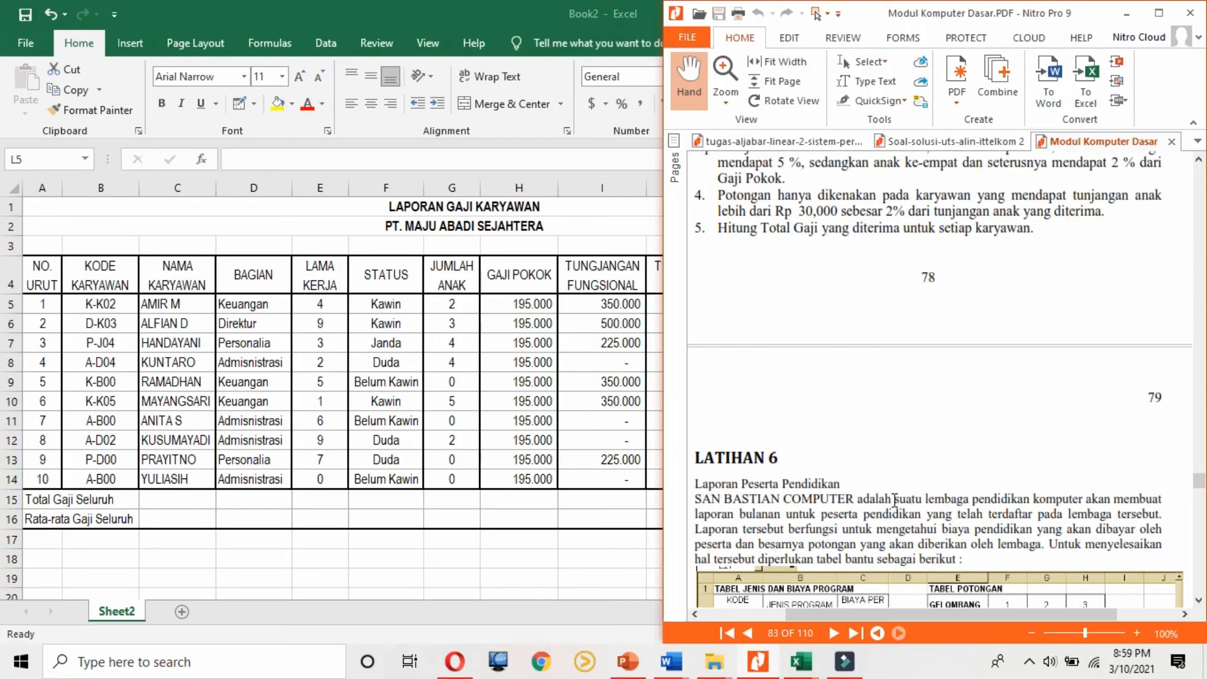
scroll(894, 500, "up", 9)
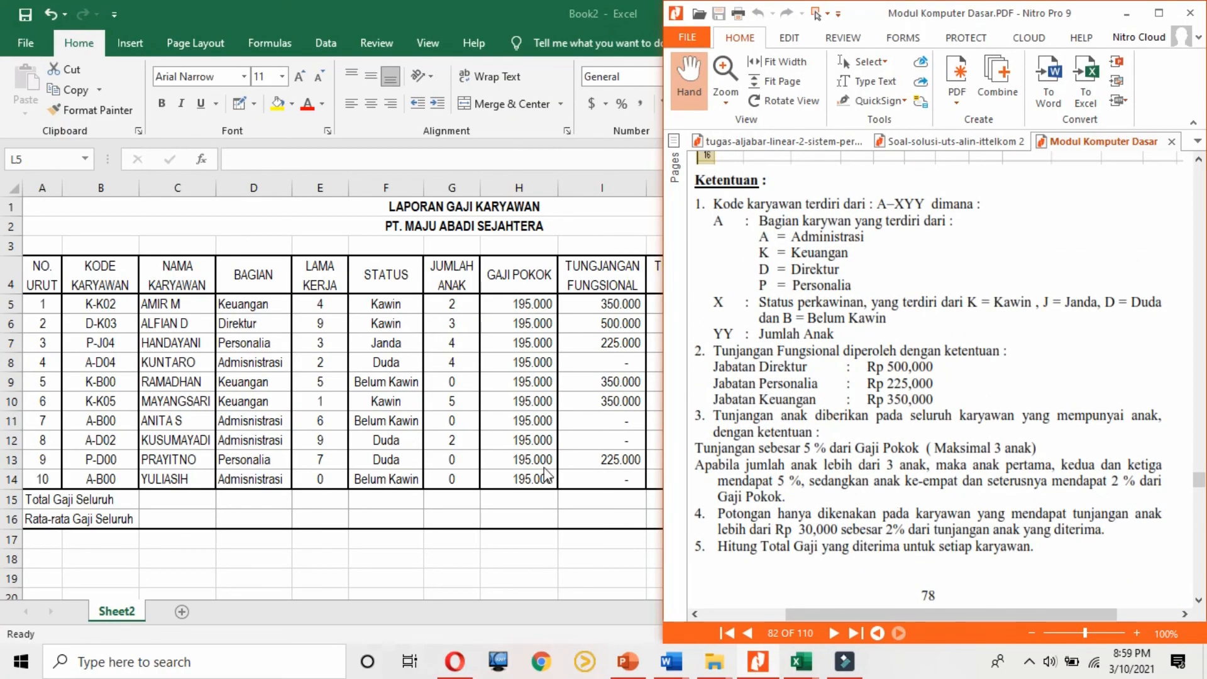
key("alt+Tab")
type("=")
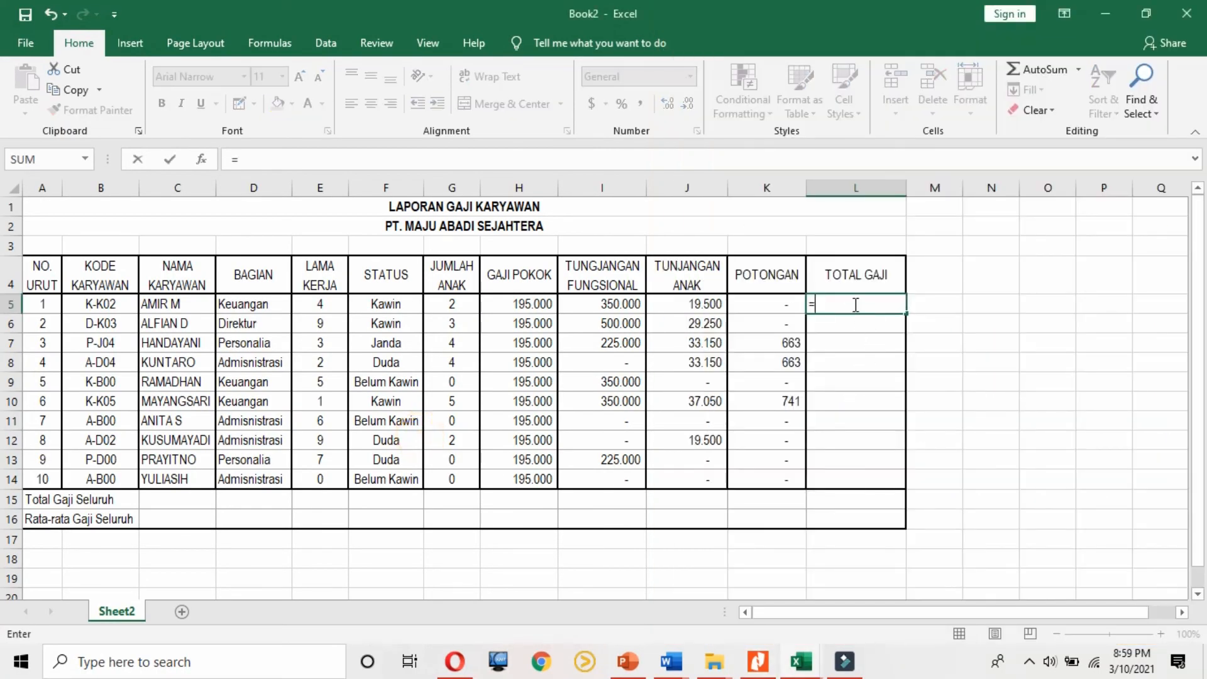
left_click(536, 302)
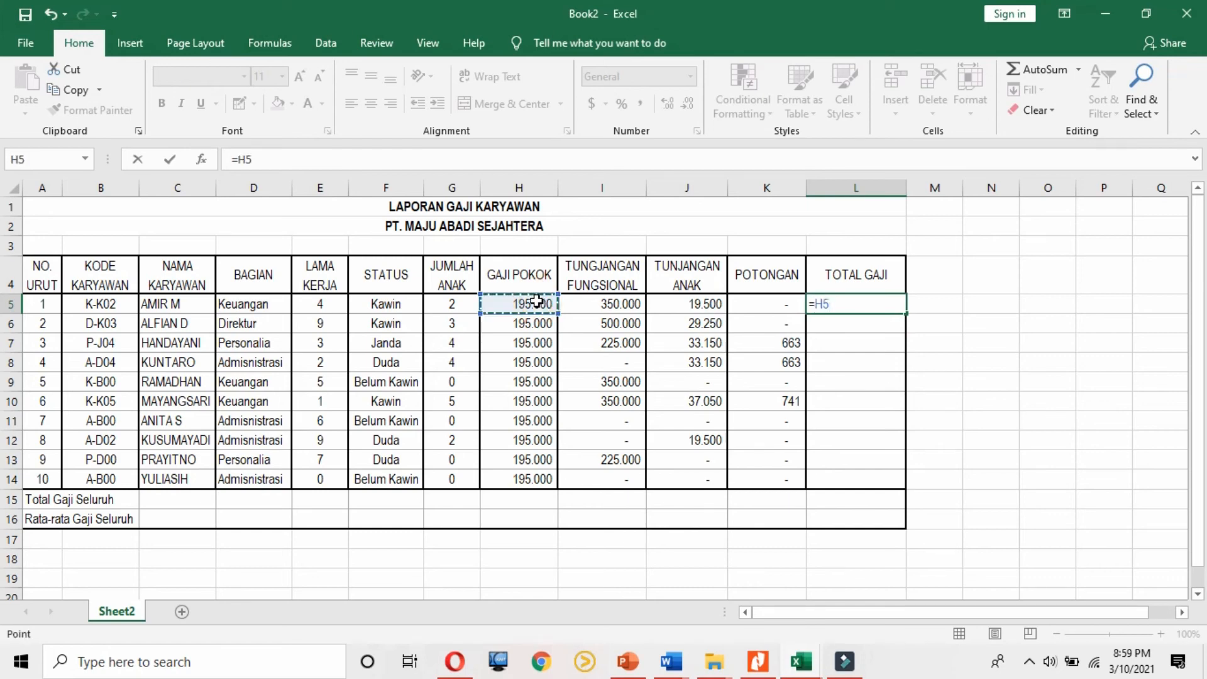
type("+")
left_click(641, 305)
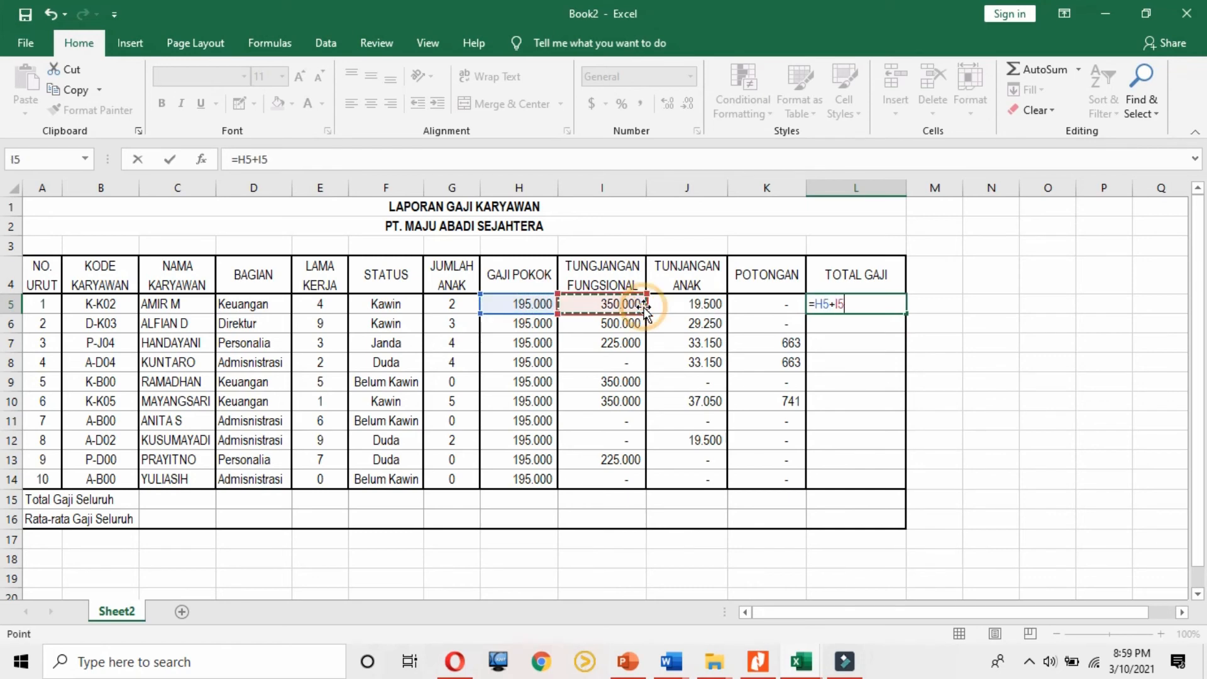
type("+")
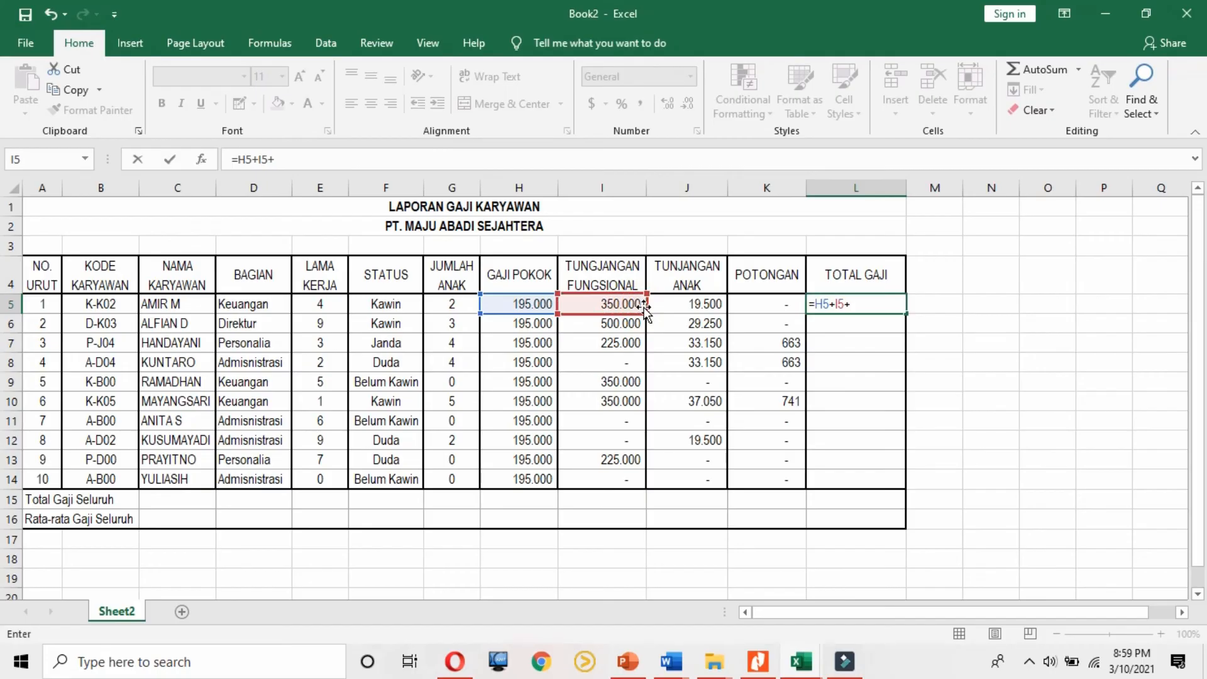
left_click(692, 307)
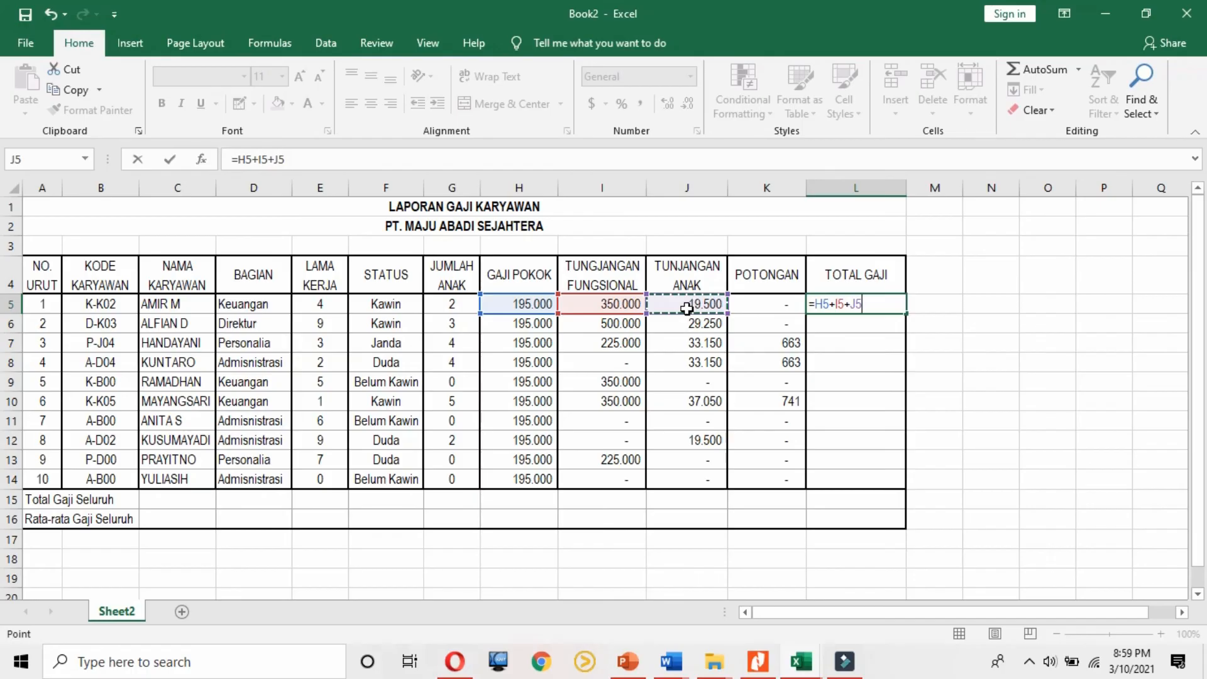
key("BackSpace")
key("BackSpace")
key("BackSpace")
key("BackSpace")
key("BackSpace")
key("BackSpace")
key("BackSpace")
key("BackSpace")
key("BackSpace")
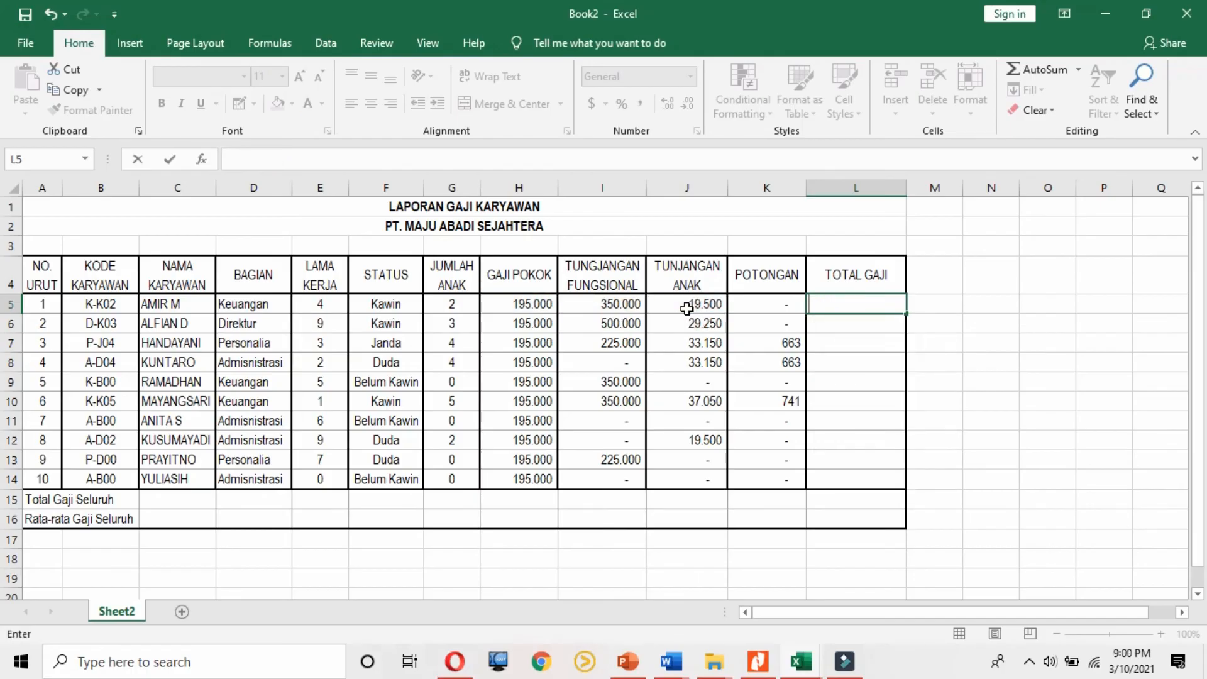
left_click(911, 379)
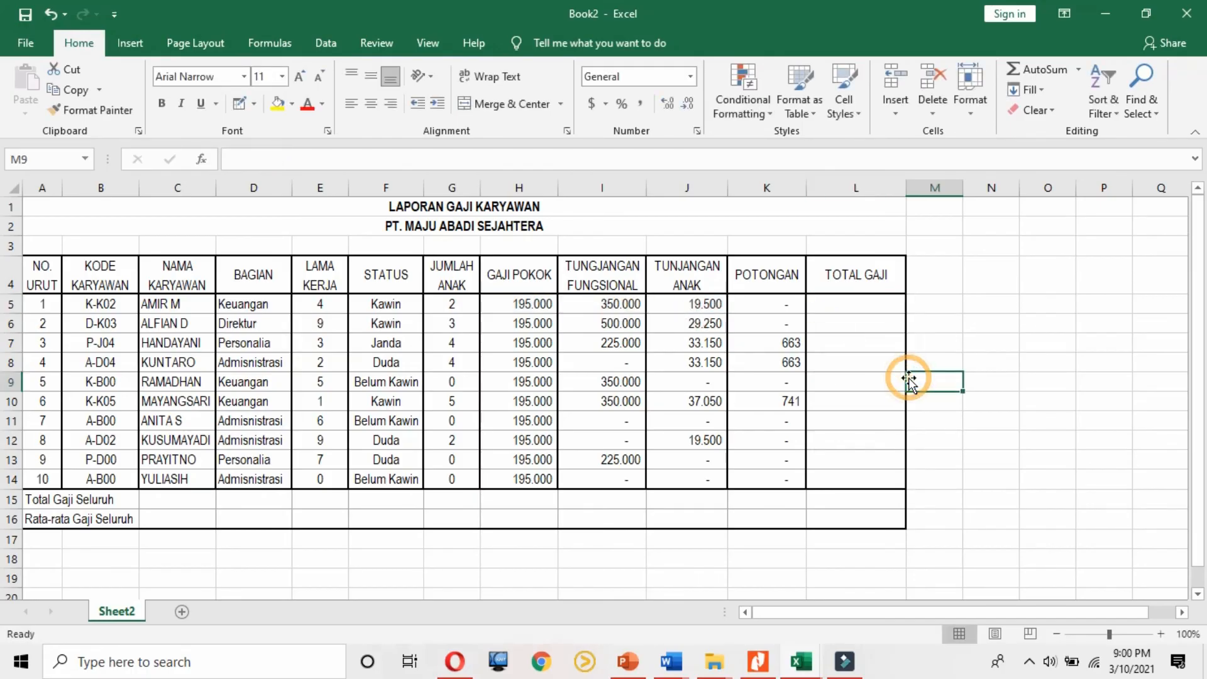
Step: Try a negative deduction by changing 2% to -2% in the K5 formula, and fill it down to K14
left_click(797, 307)
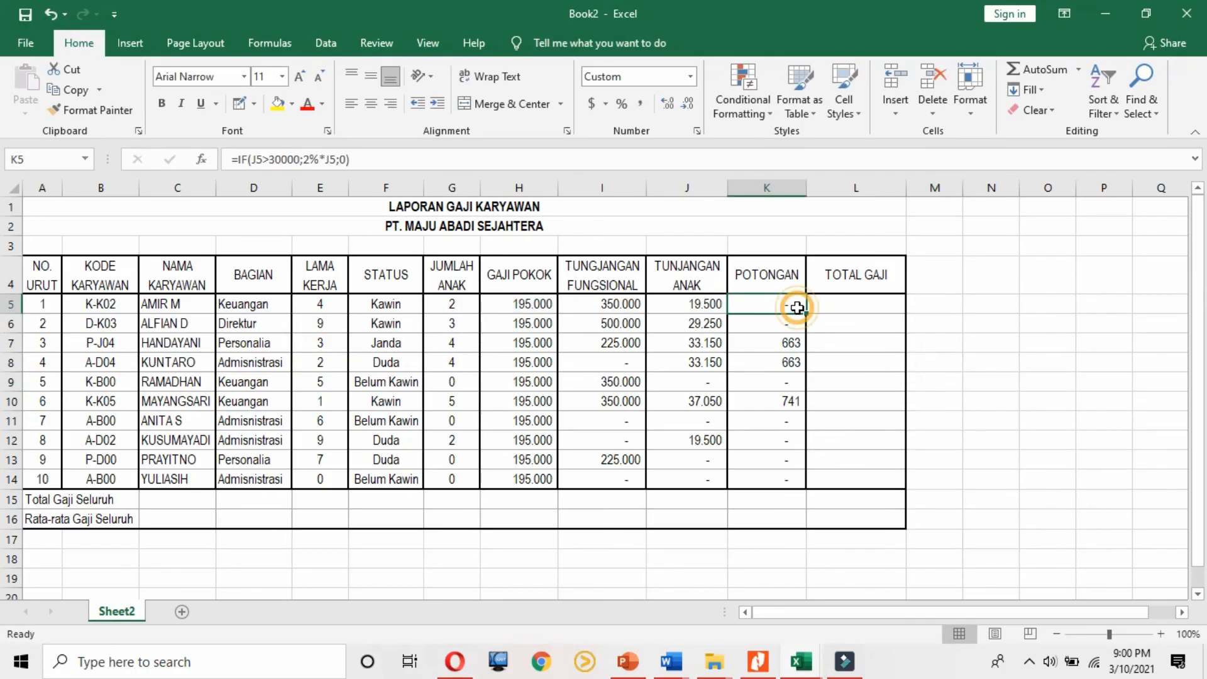
left_click(306, 160)
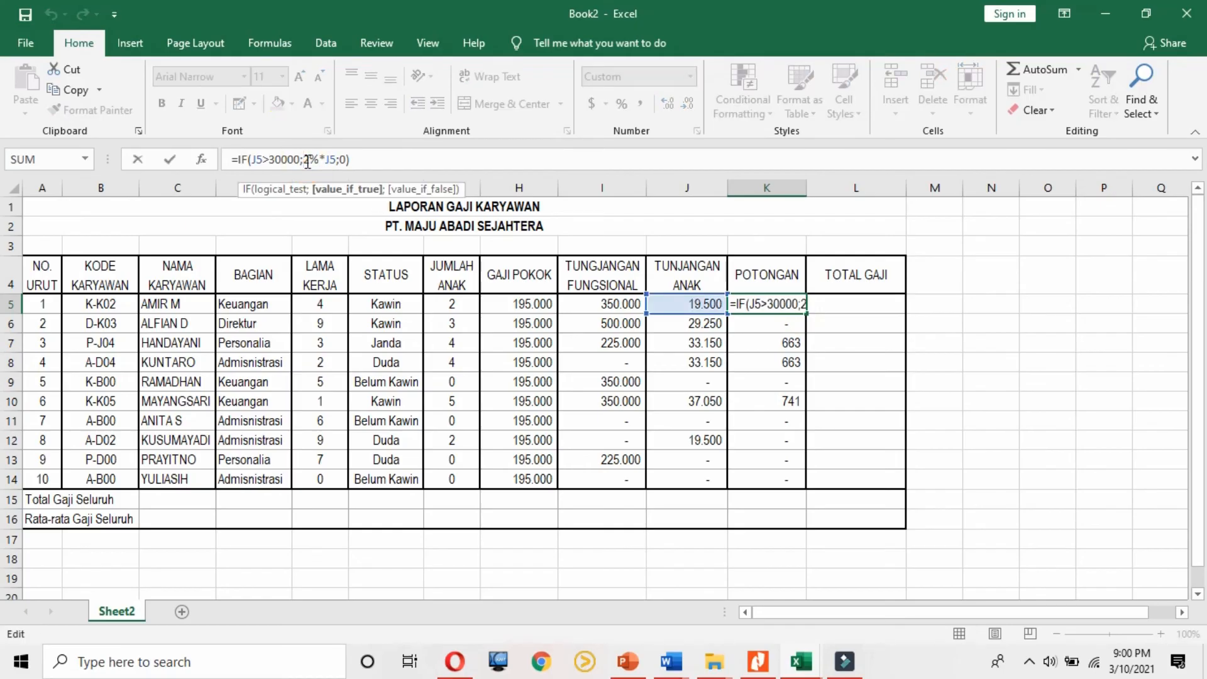
type("-")
key("Return")
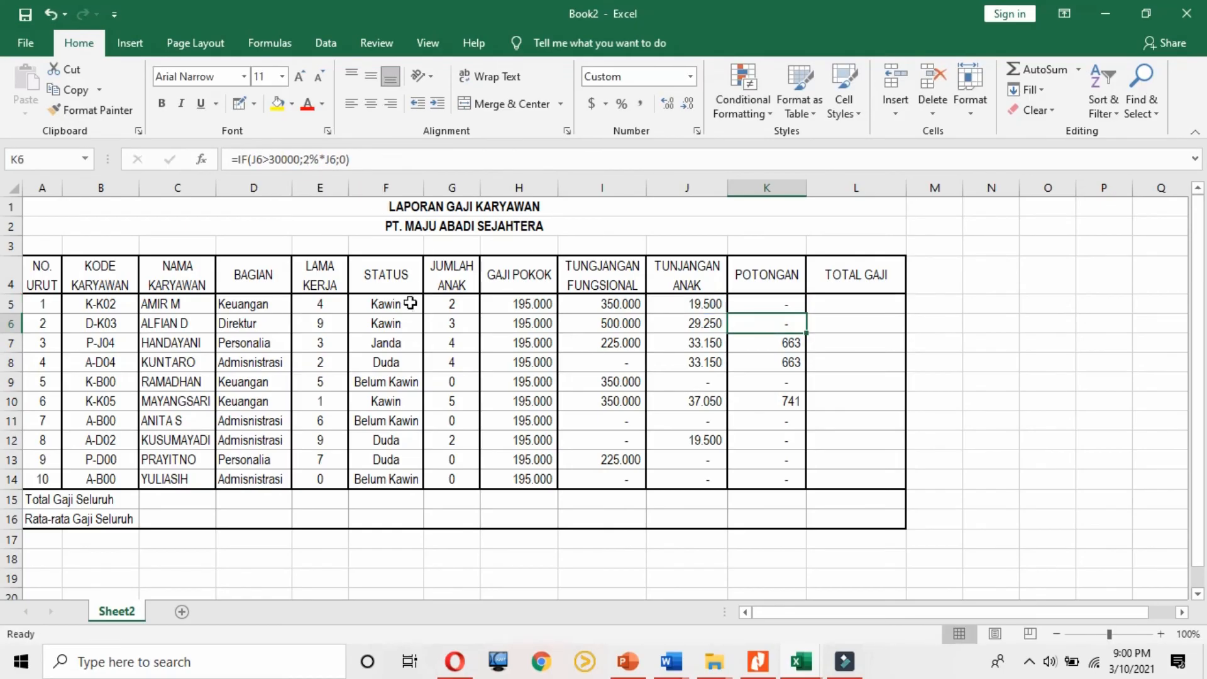
left_click(794, 304)
left_click_drag(805, 313, 805, 489)
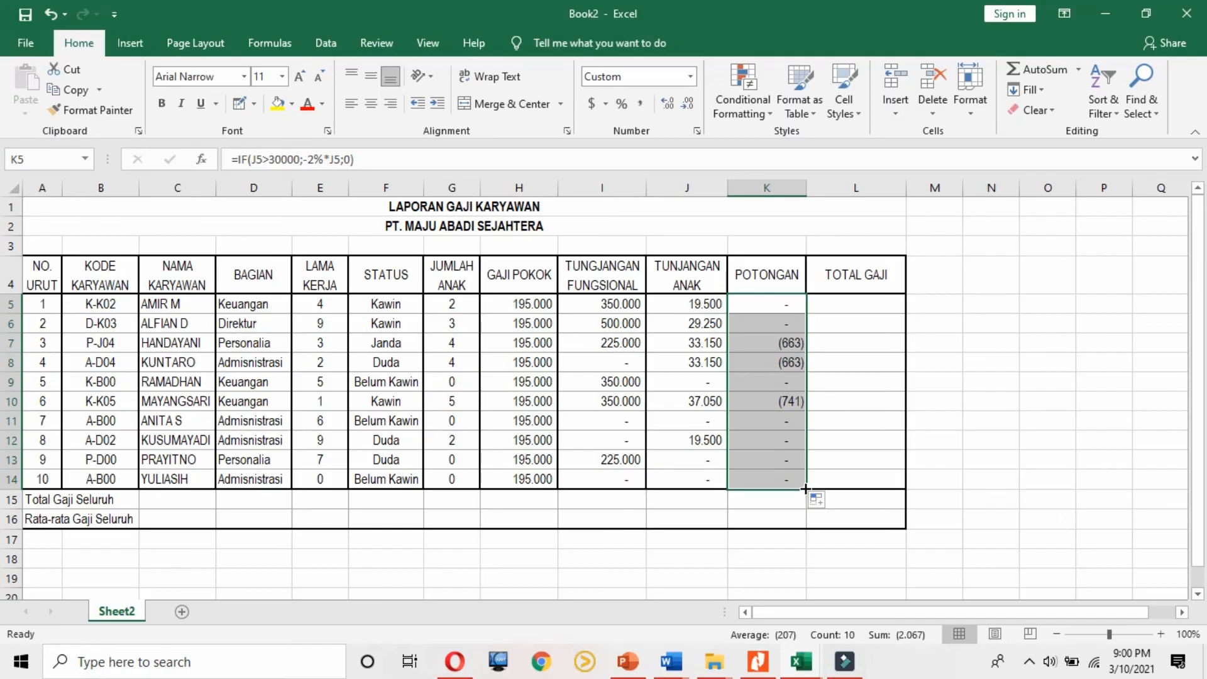
Step: Undo the POTONGAN fill and the negative sign added to the K5 formula
key("ctrl+z")
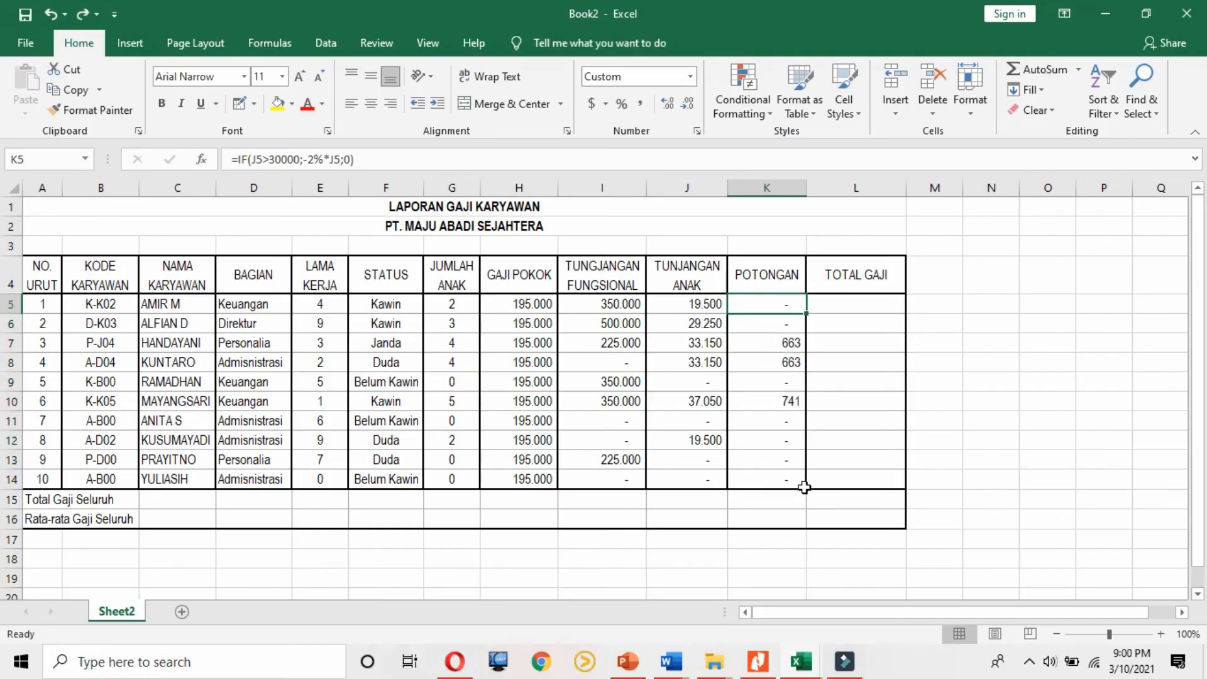
key("ctrl+z")
left_click(785, 309)
Step: Enter =SUM(H5:J5)-K5 in L5 to calculate the first employee's TOTAL GAJI
left_click(855, 308)
type("=")
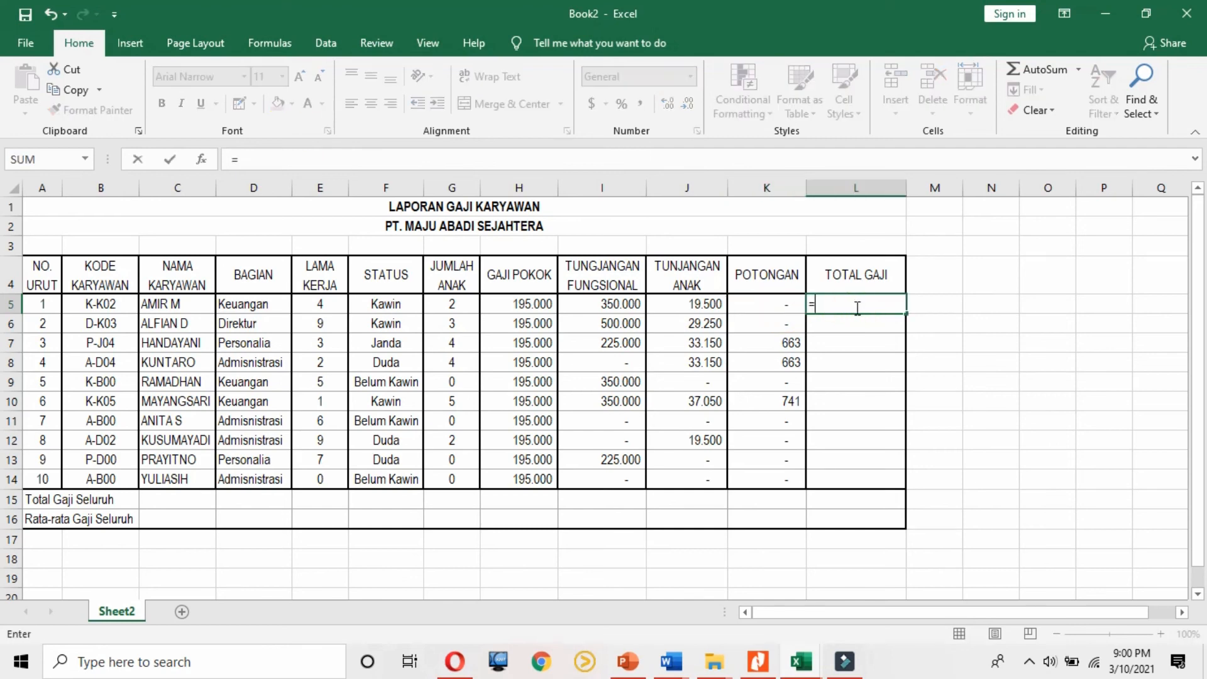
type("sum")
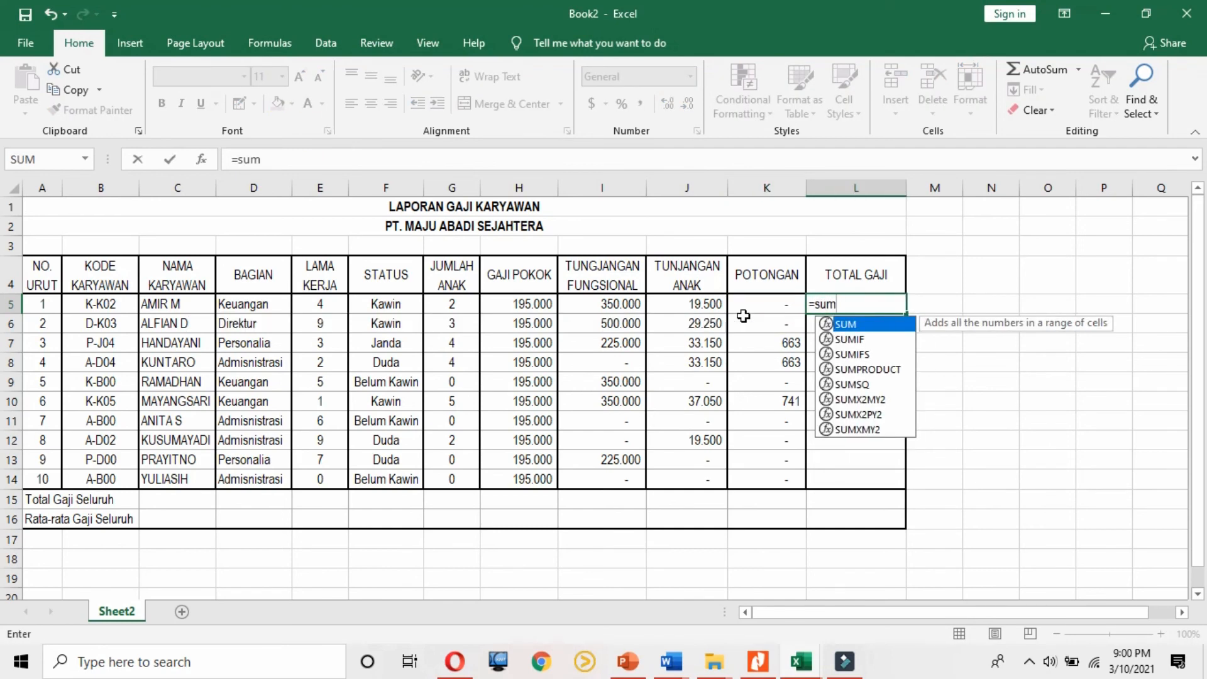
type("(")
left_click_drag(553, 304, 676, 306)
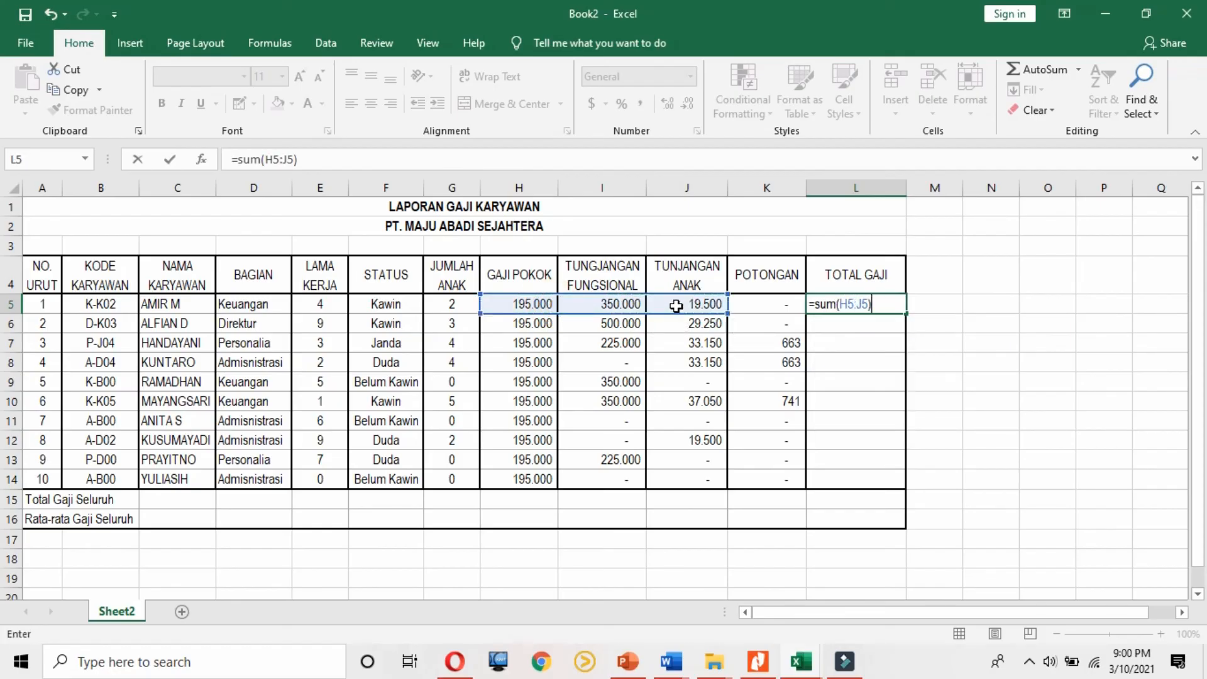
type("-")
left_click(763, 307)
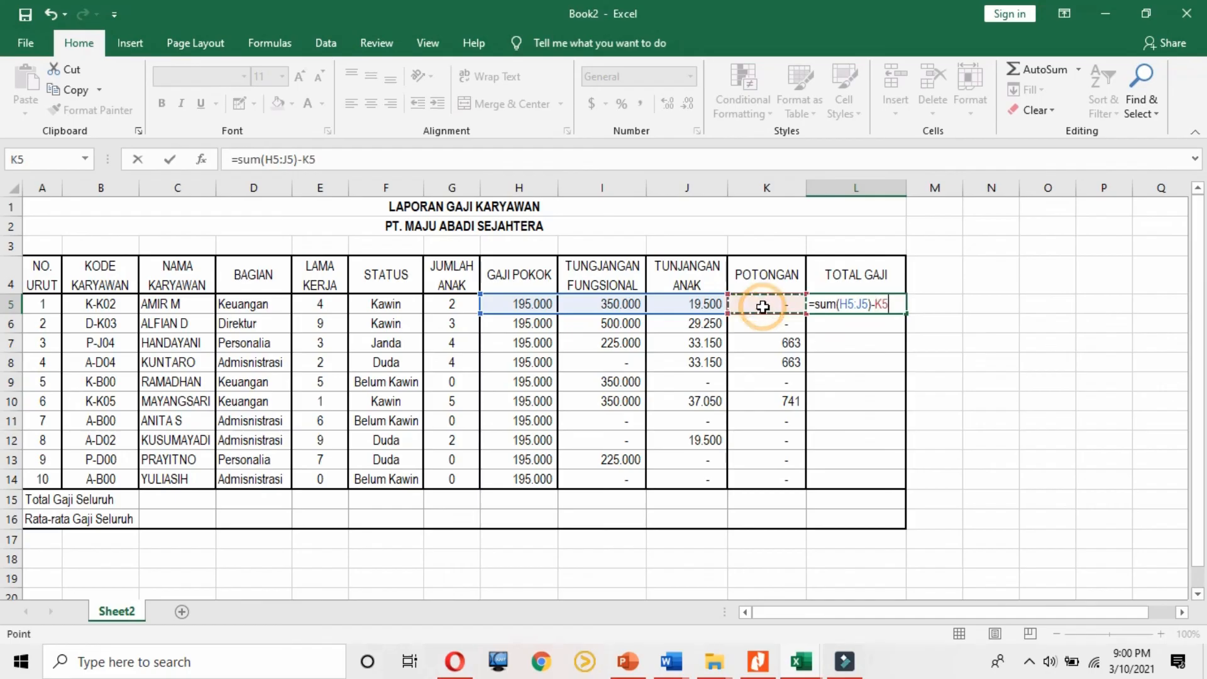
key("Return")
Step: Fill the TOTAL GAJI formula from L5 down to L14
left_click(876, 304)
left_click_drag(906, 312, 896, 484)
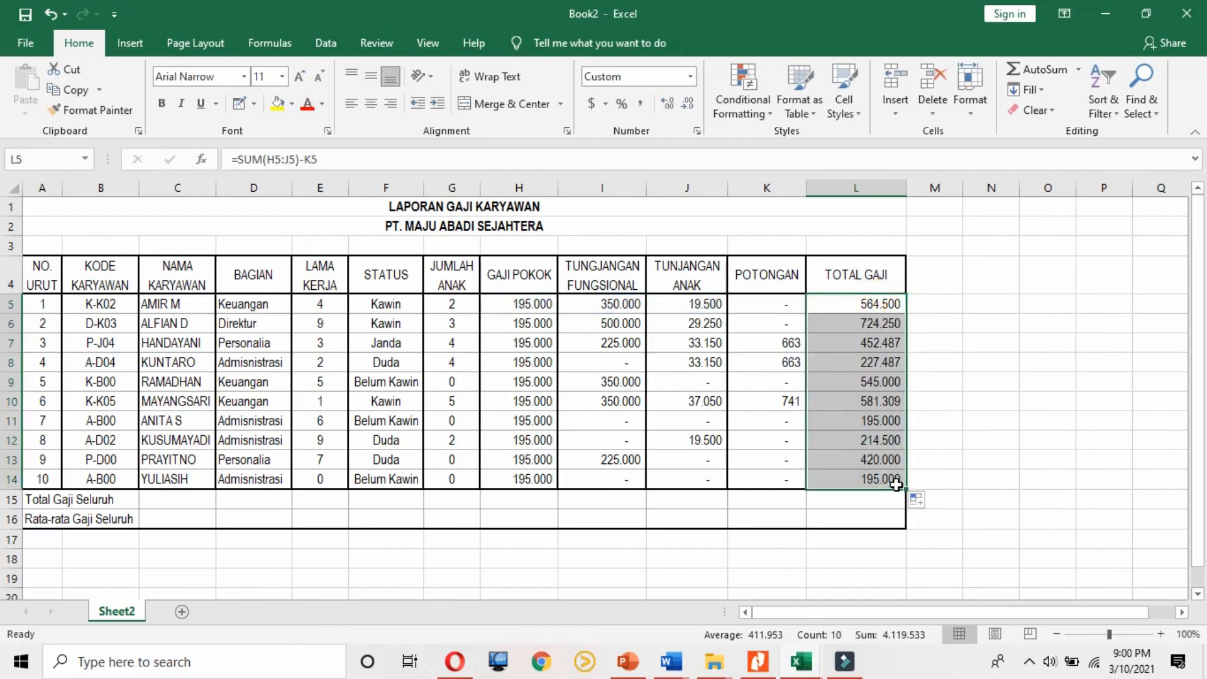
left_click(965, 425)
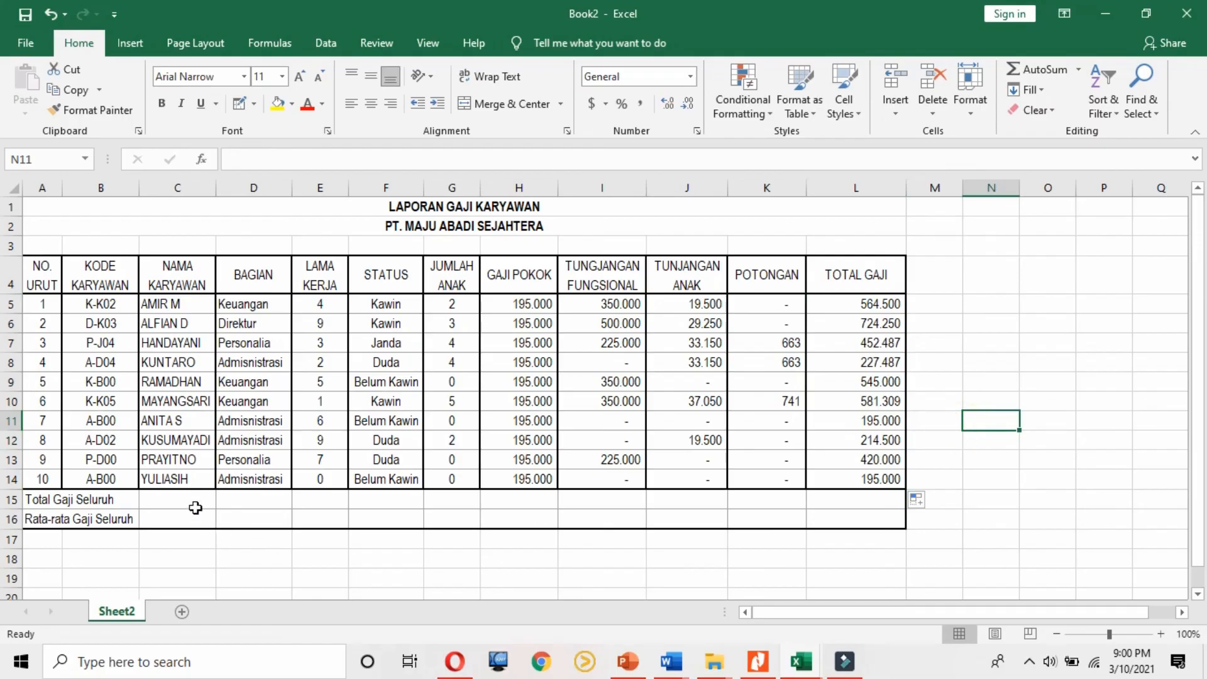
Step: Enter =SUM(L5:L14) in L15 for the Total Gaji Seluruh row
left_click(813, 506)
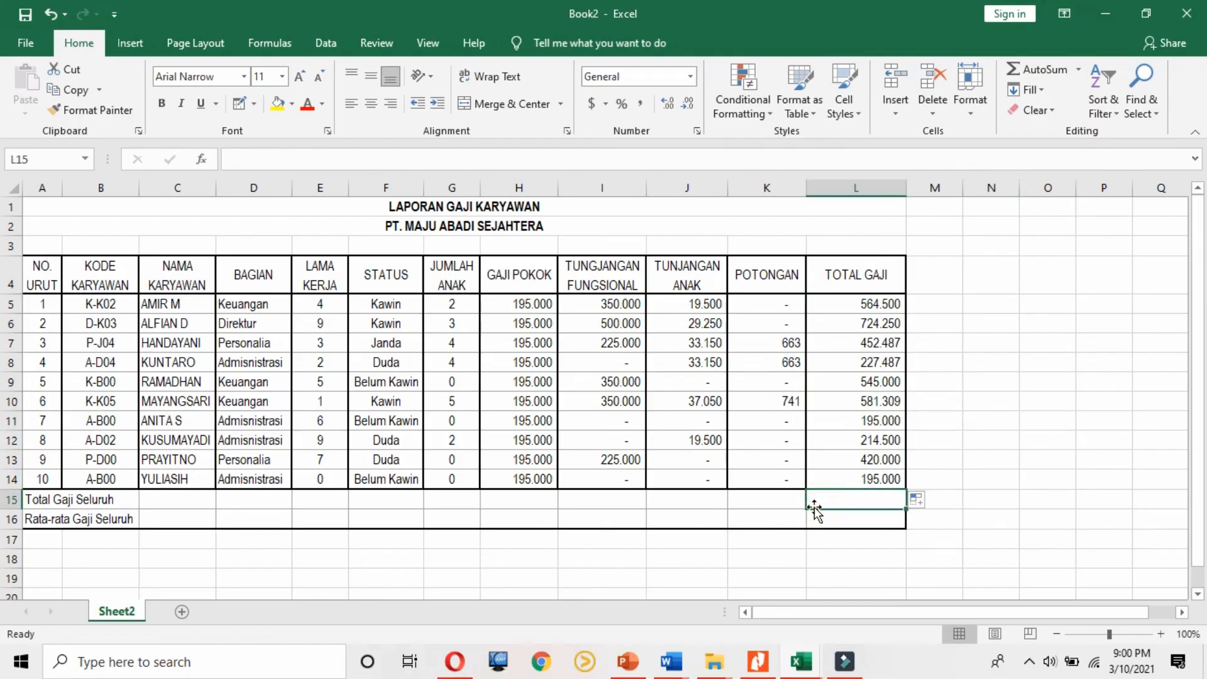
type("=sum")
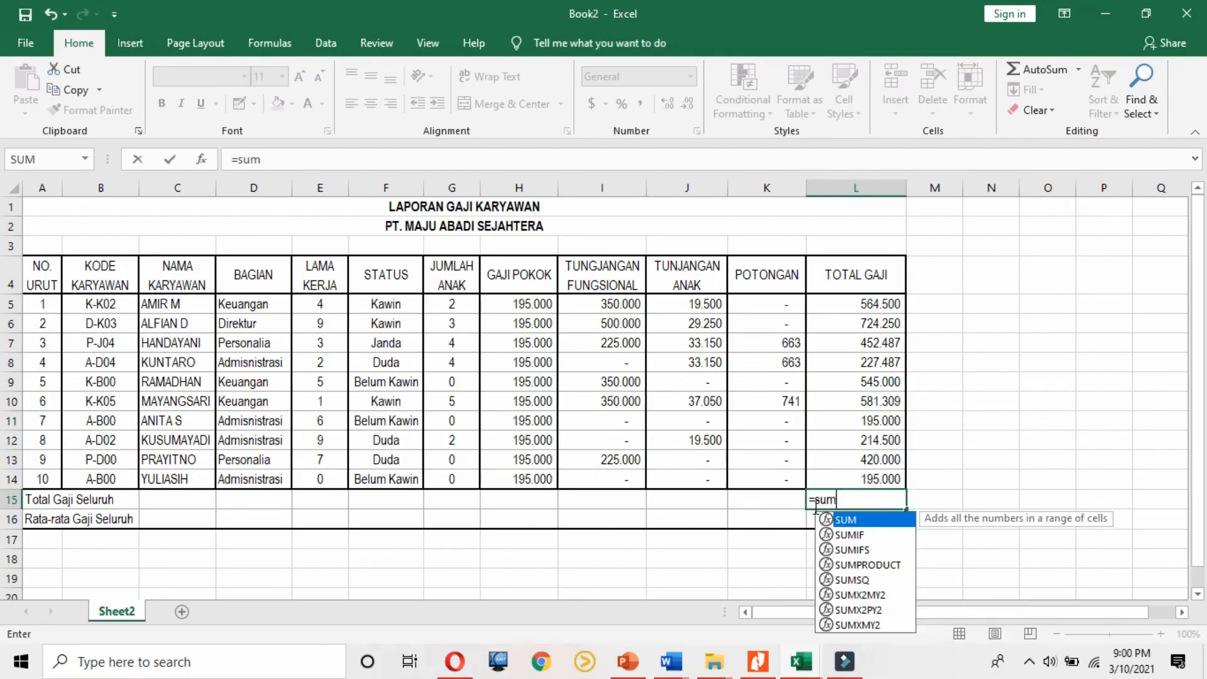
type("(")
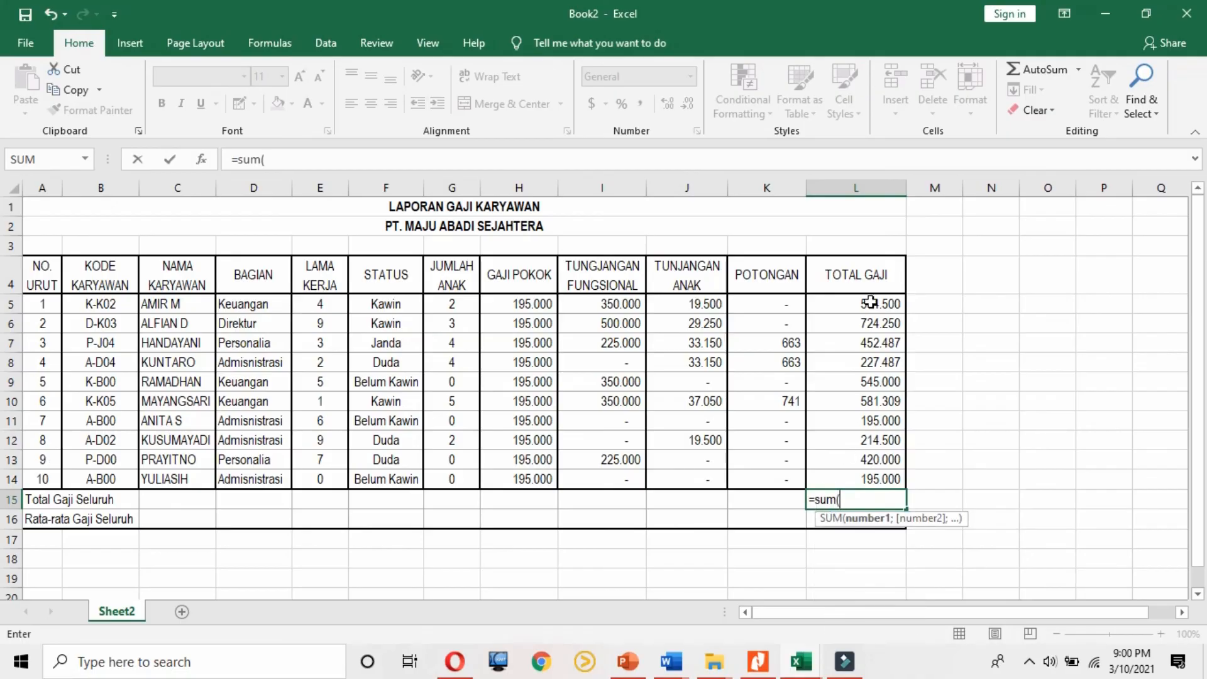
left_click_drag(873, 304, 882, 476)
type(")")
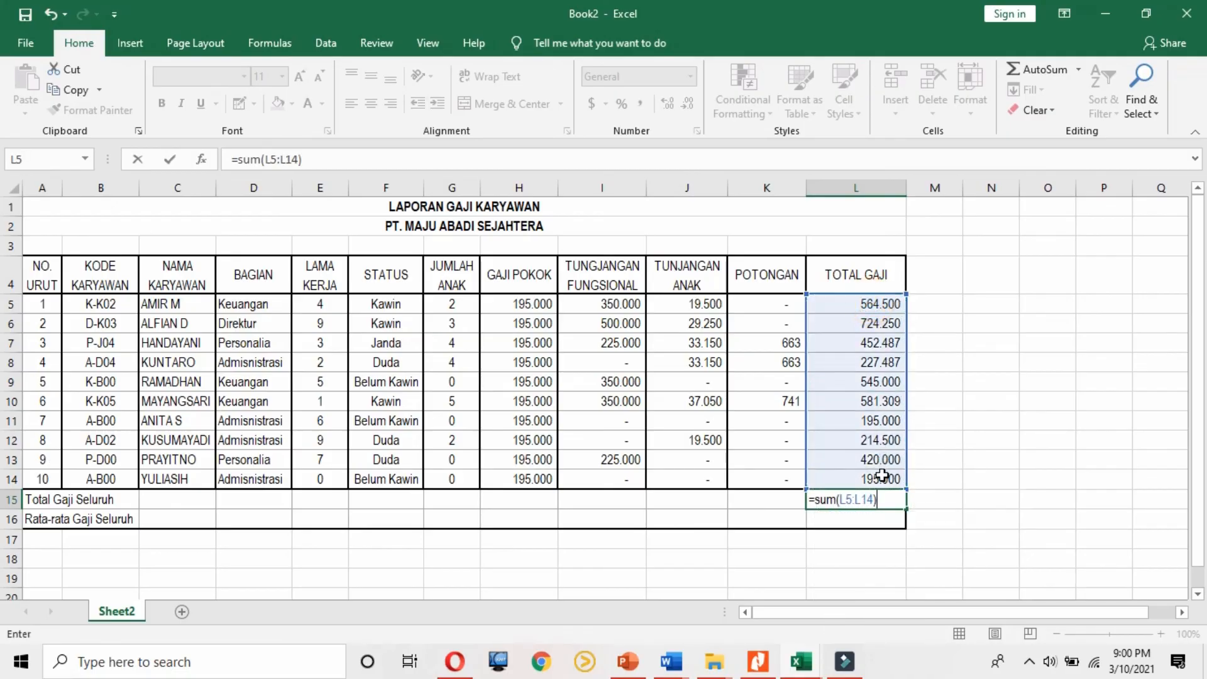
key("Return")
Step: Enter an AVERAGE formula over L5:L15 in L16 for the Rata-rata Gaji Seluruh row
left_click(891, 526)
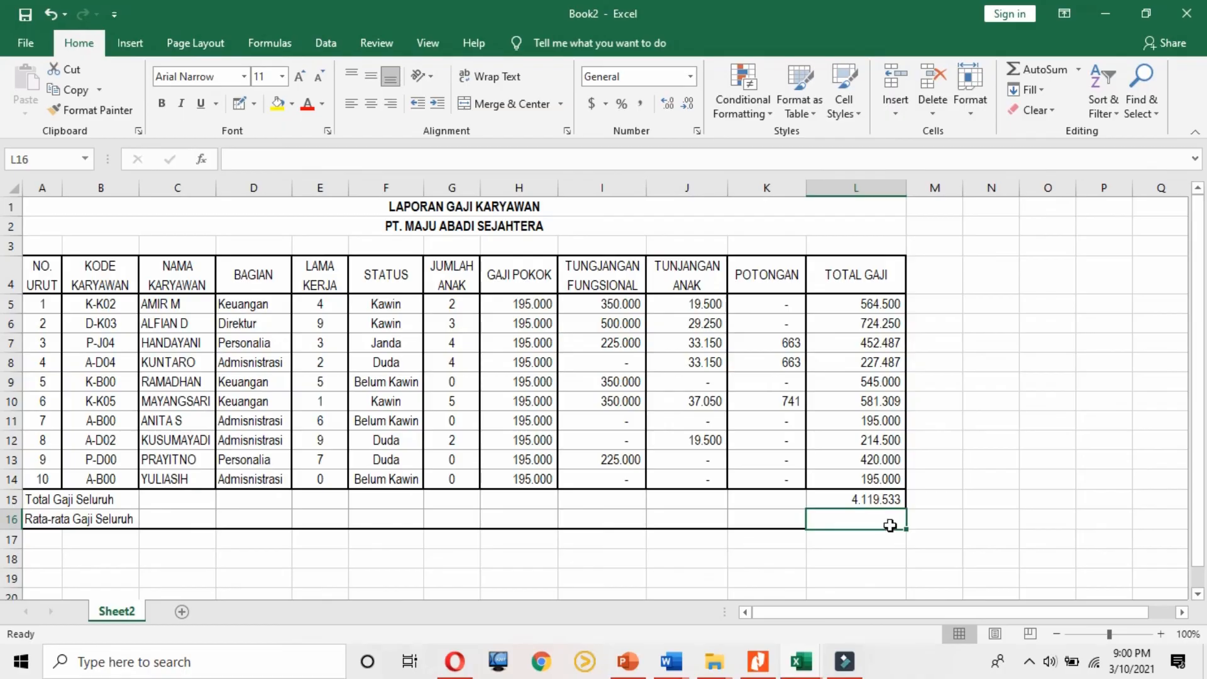
type("=avera")
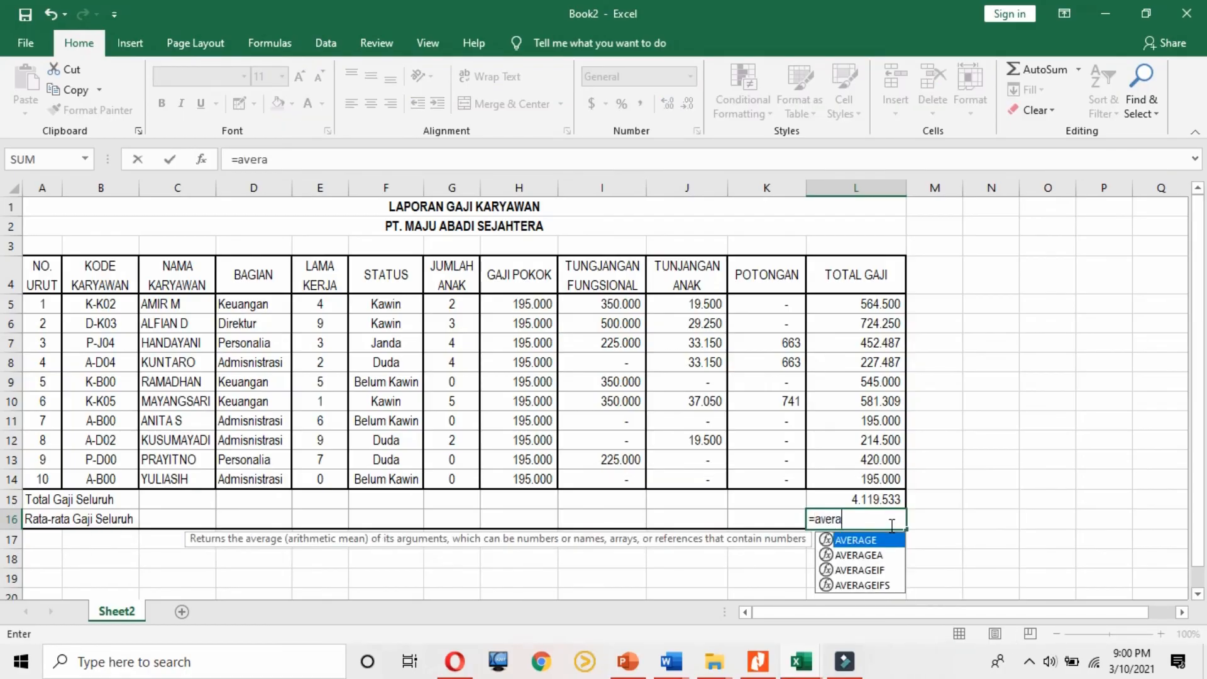
type("ge(")
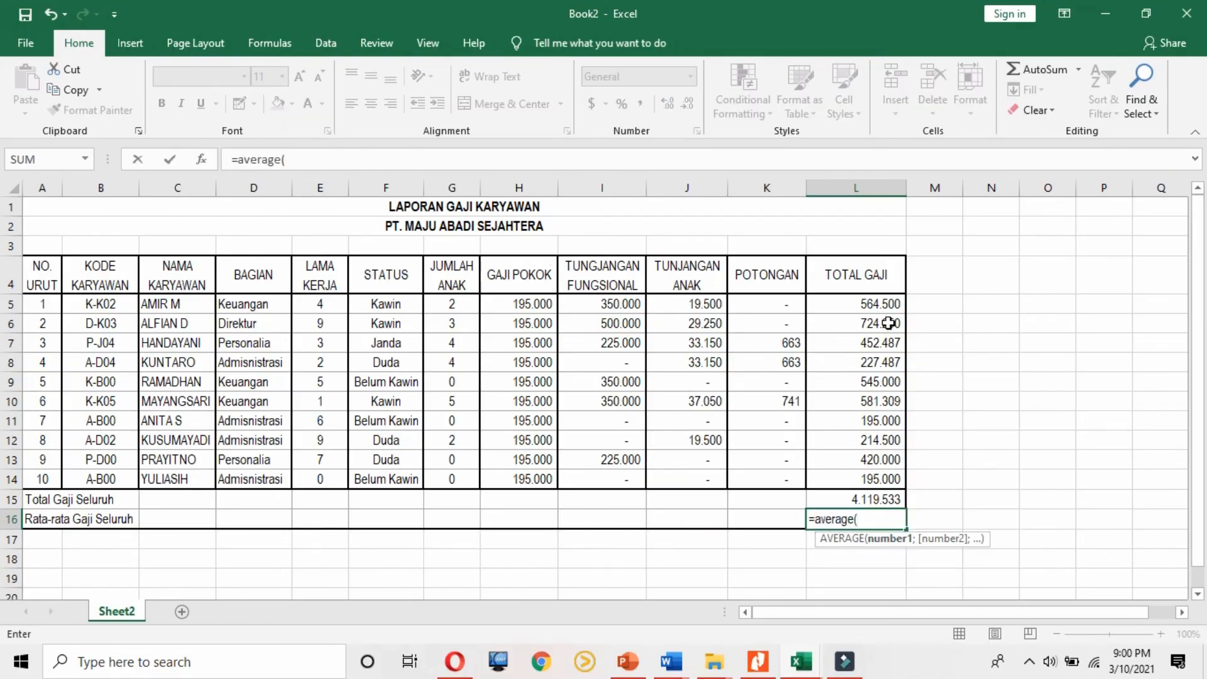
left_click_drag(878, 303, 883, 489)
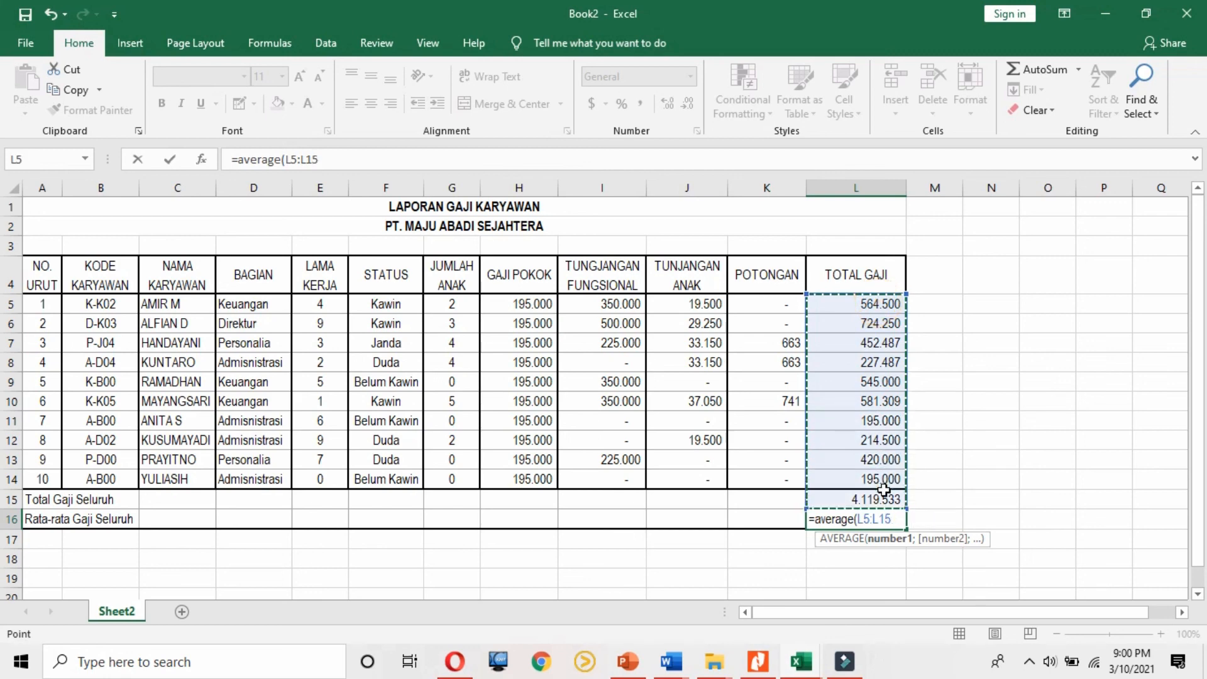
key("Return")
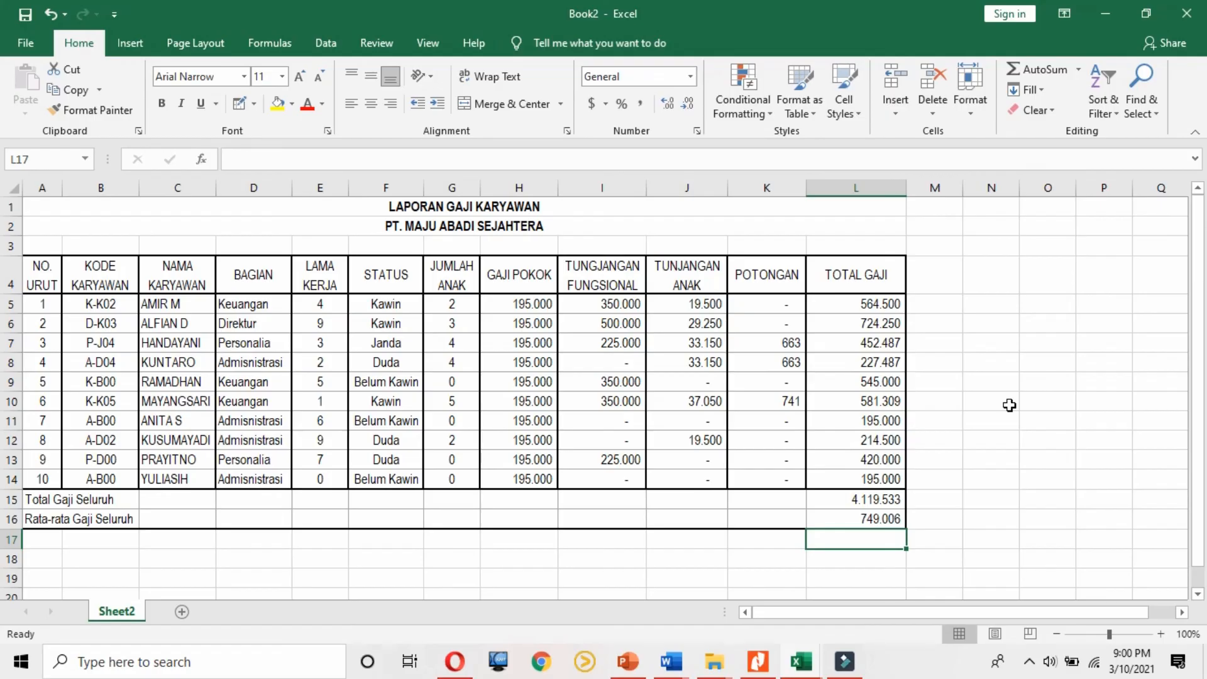
Step: Enter the trial formula =H5+I5+J5 in the empty cell N10 to add the first employee's salary components individually
left_click(1009, 404)
type("=")
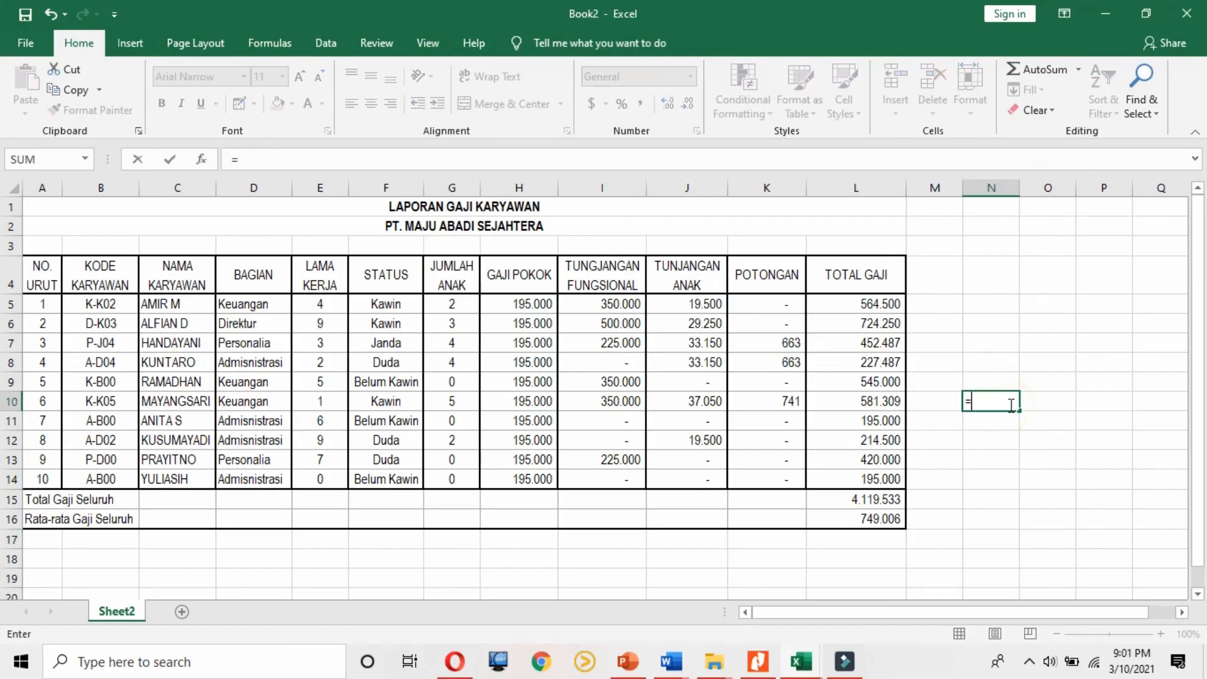
left_click(510, 303)
type("+")
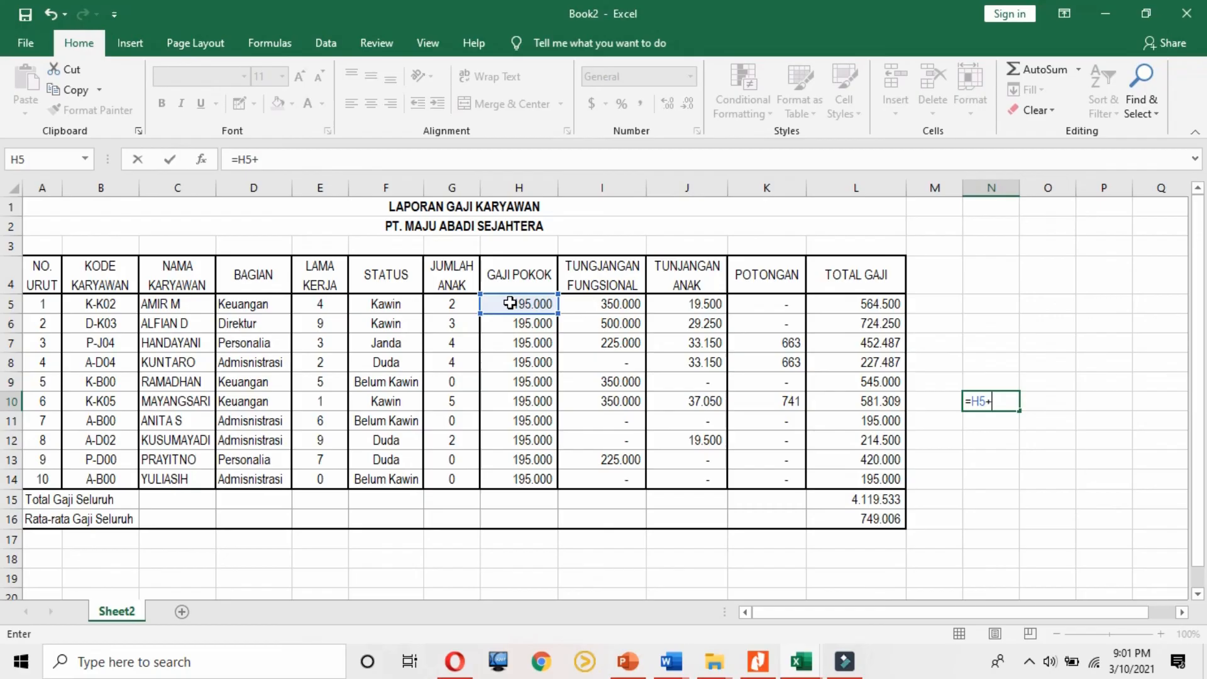
left_click(609, 306)
type("+")
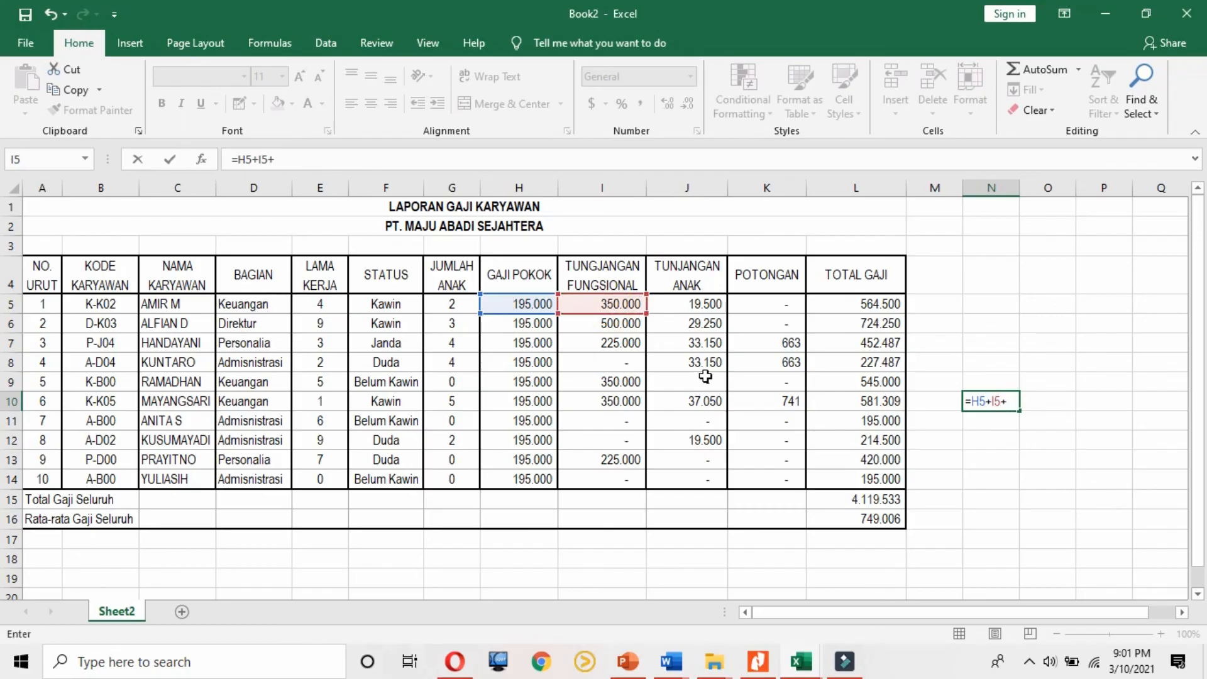
left_click(683, 307)
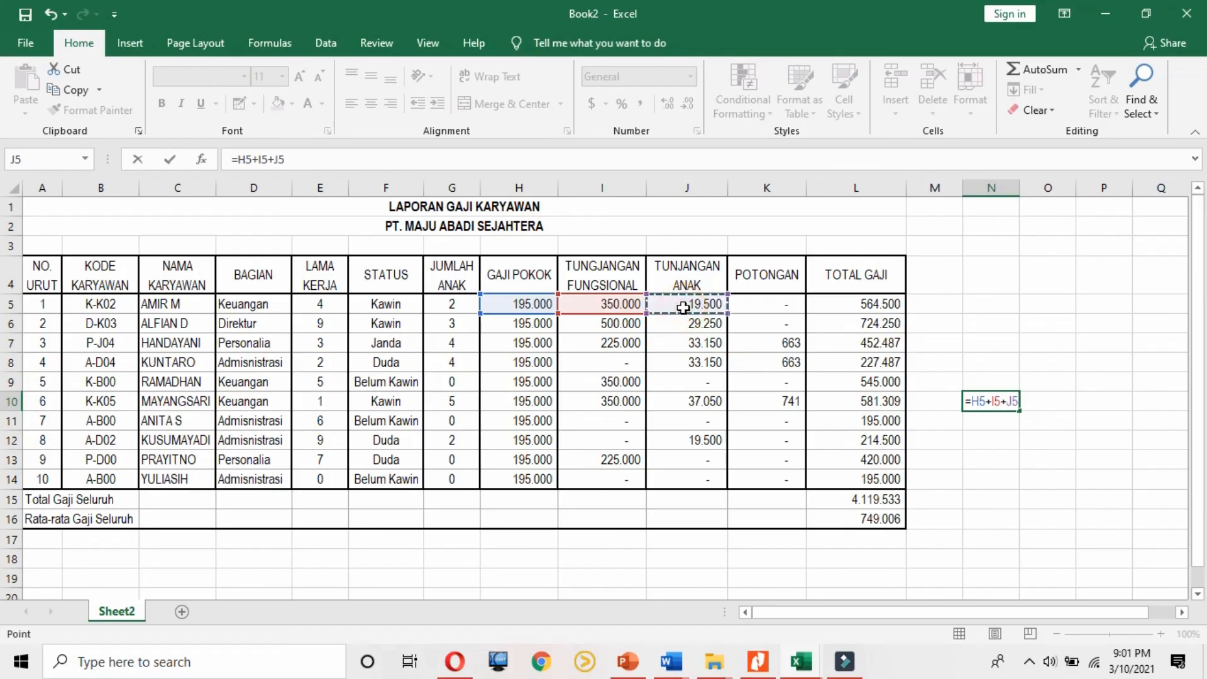
key("Return")
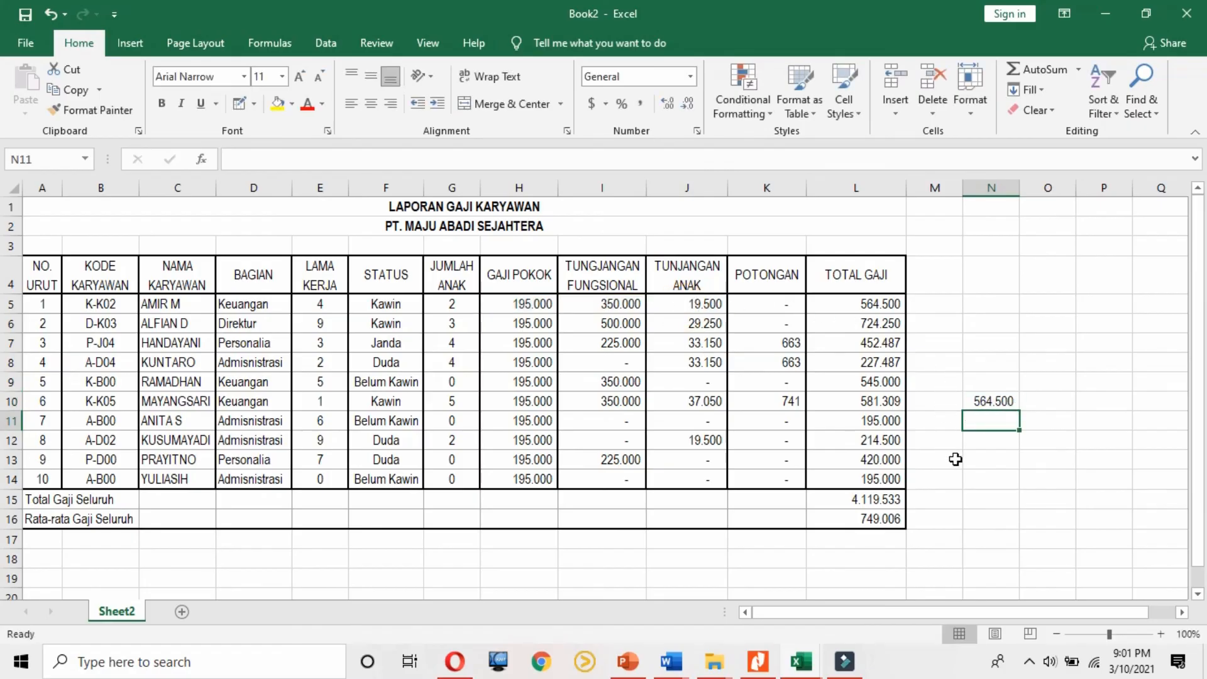
Step: Delete the trial addition formula from N10
left_click(1002, 400)
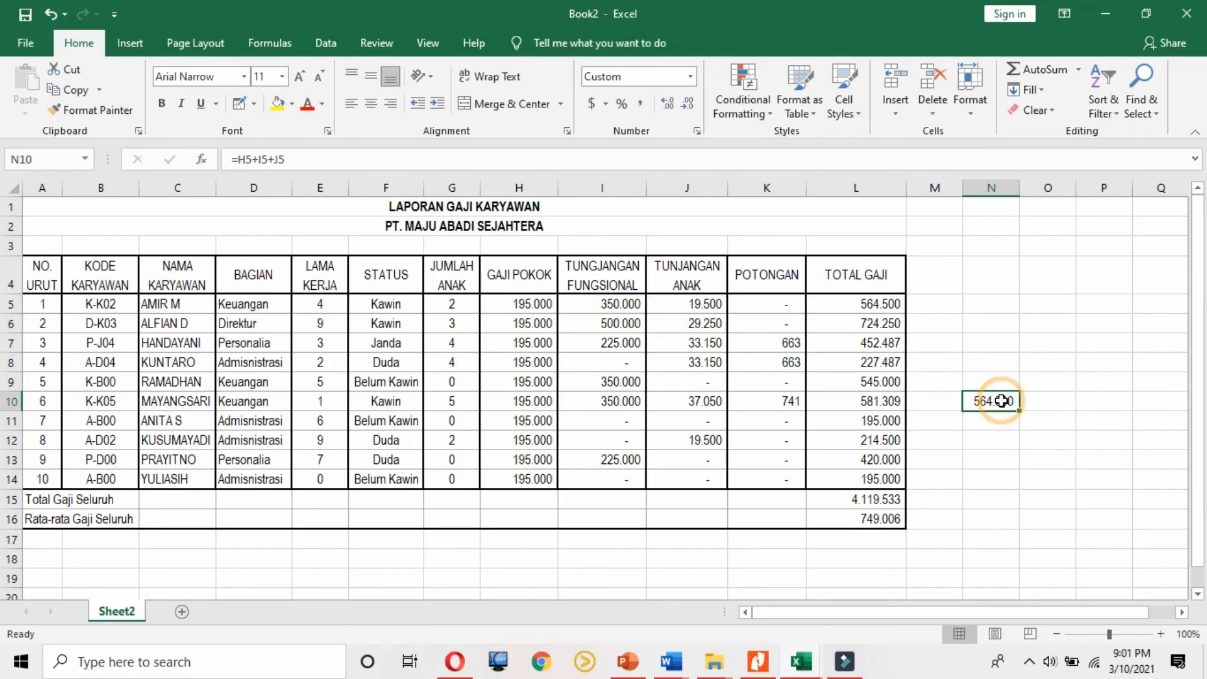
key("Delete")
left_click(910, 321)
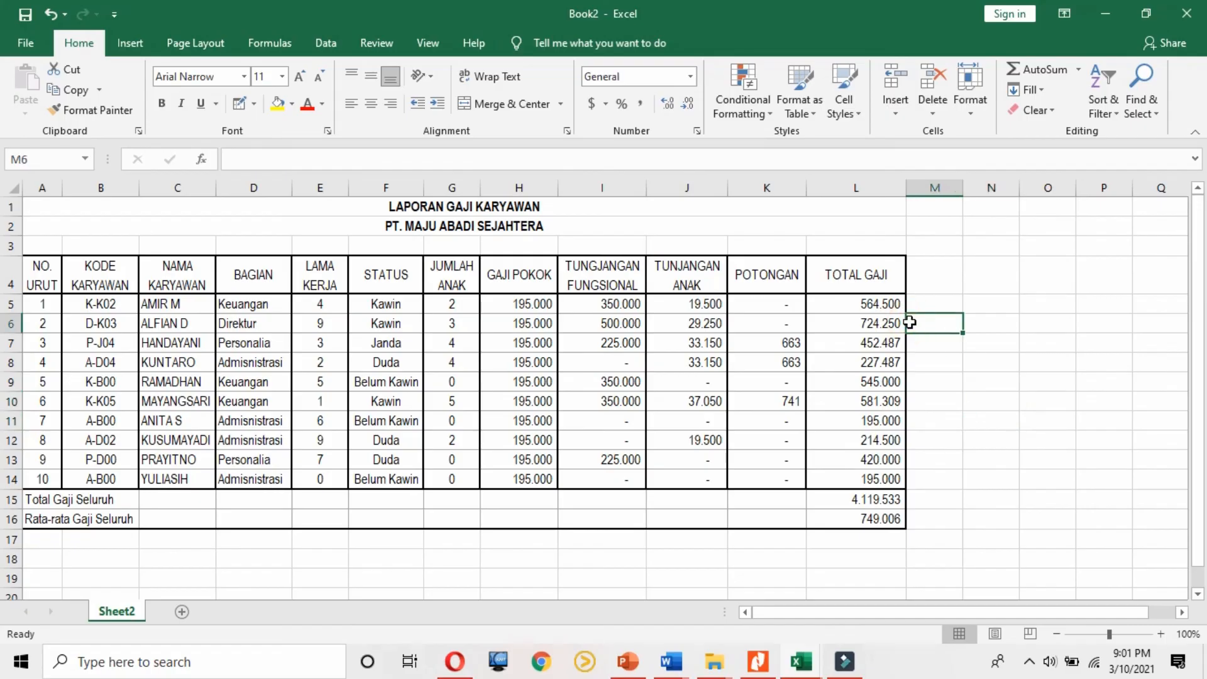
Step: Compare the layout with the salary table in the Modul Komputer Dasar PDF and return to the Excel workbook
left_click(756, 662)
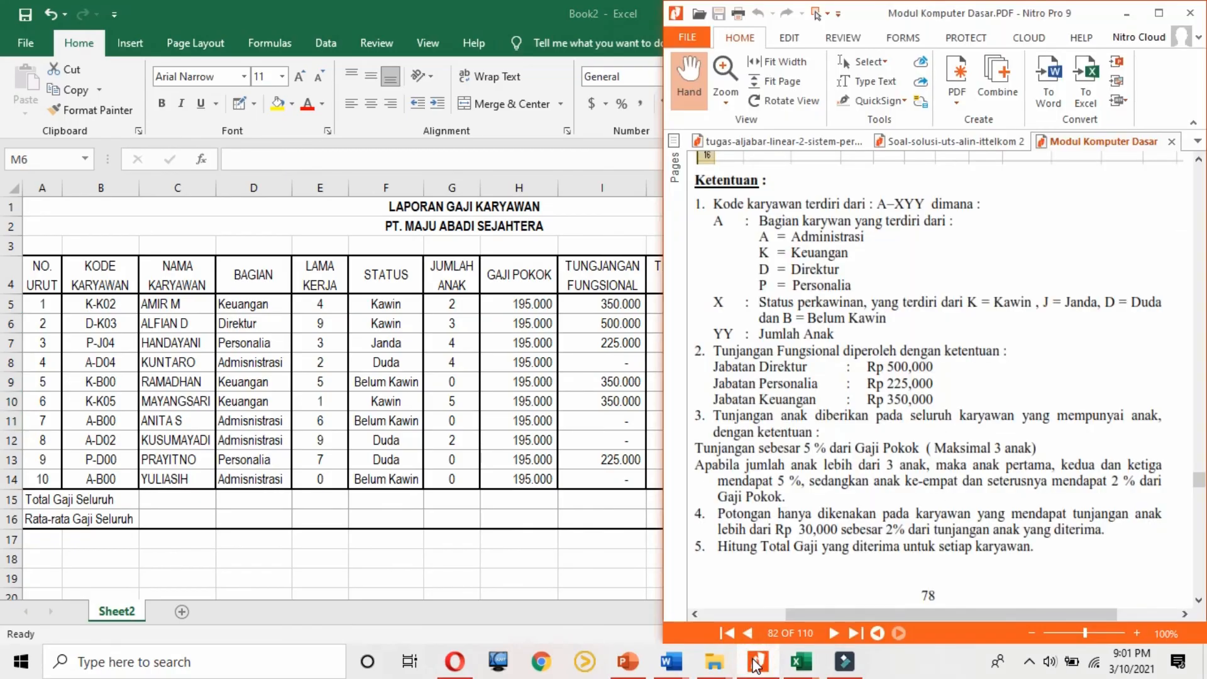
scroll(967, 379, "up", 2)
scroll(966, 379, "up", 6)
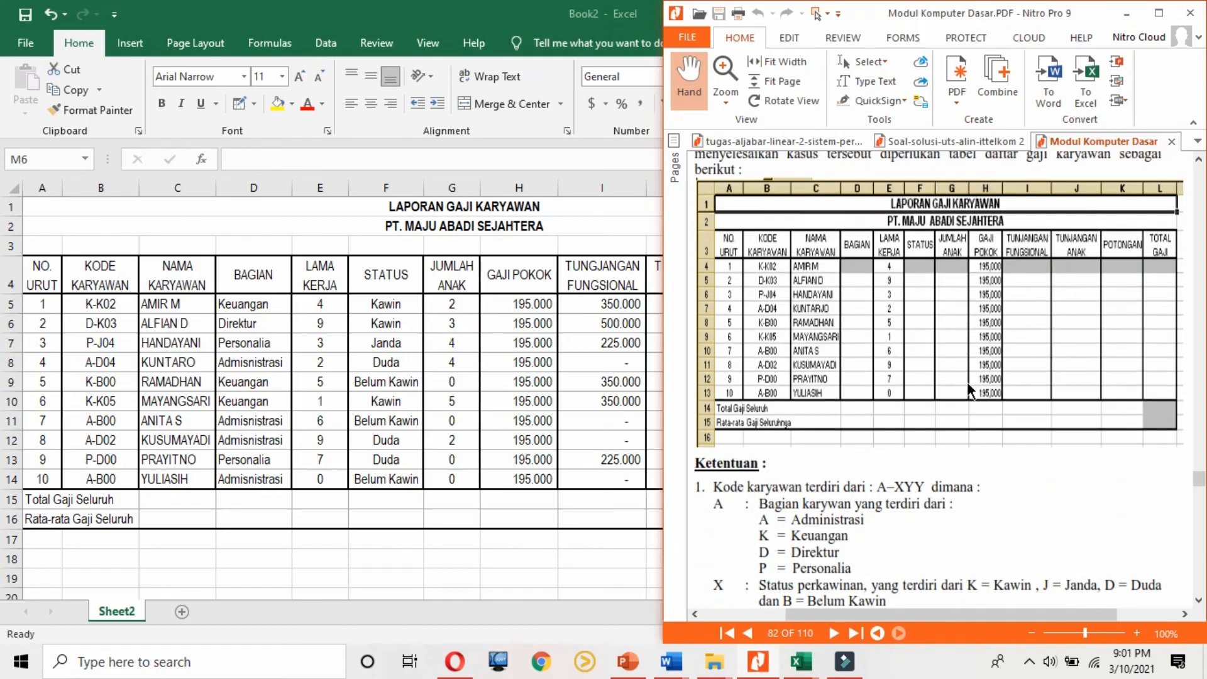
key("alt+Tab")
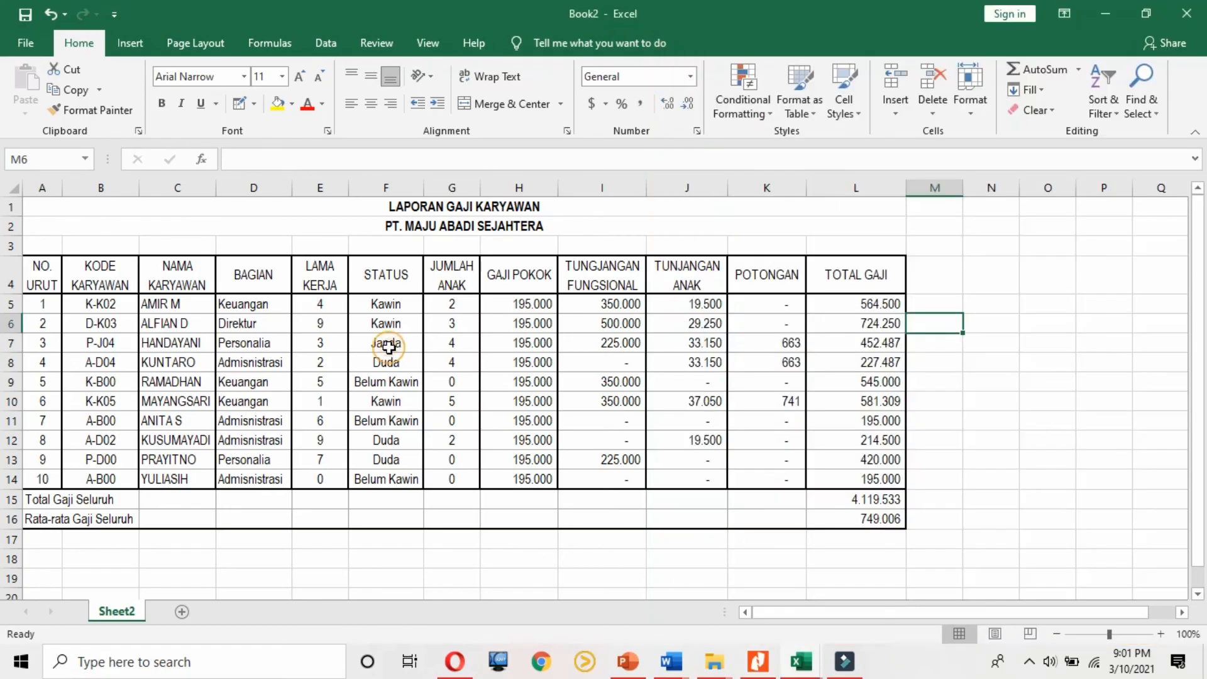
Step: Delete the empty row 3 between the report title and the table header
right_click(8, 248)
left_click(70, 393)
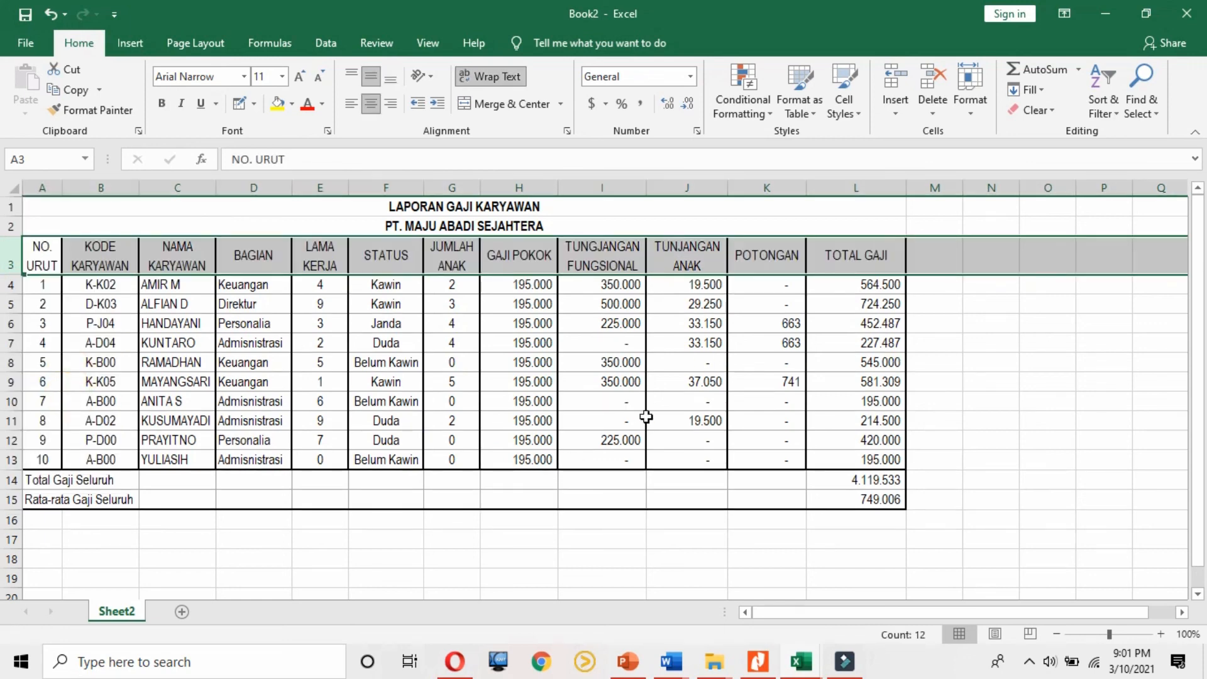
left_click(758, 521)
left_click(839, 556)
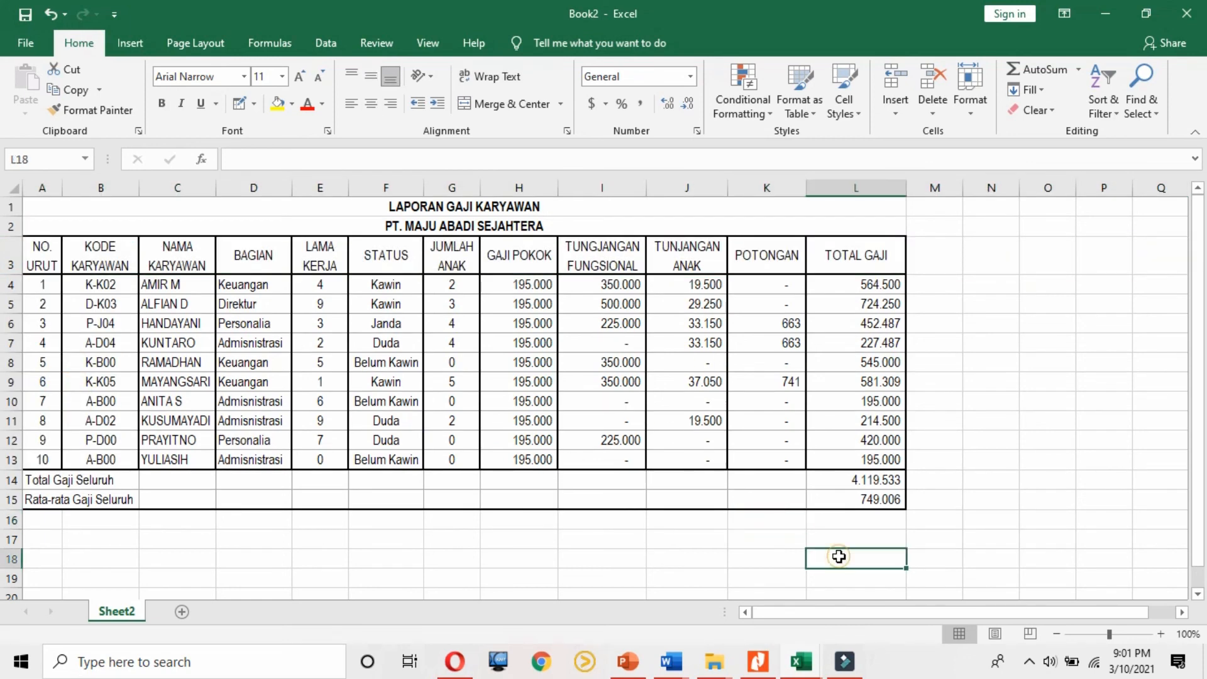